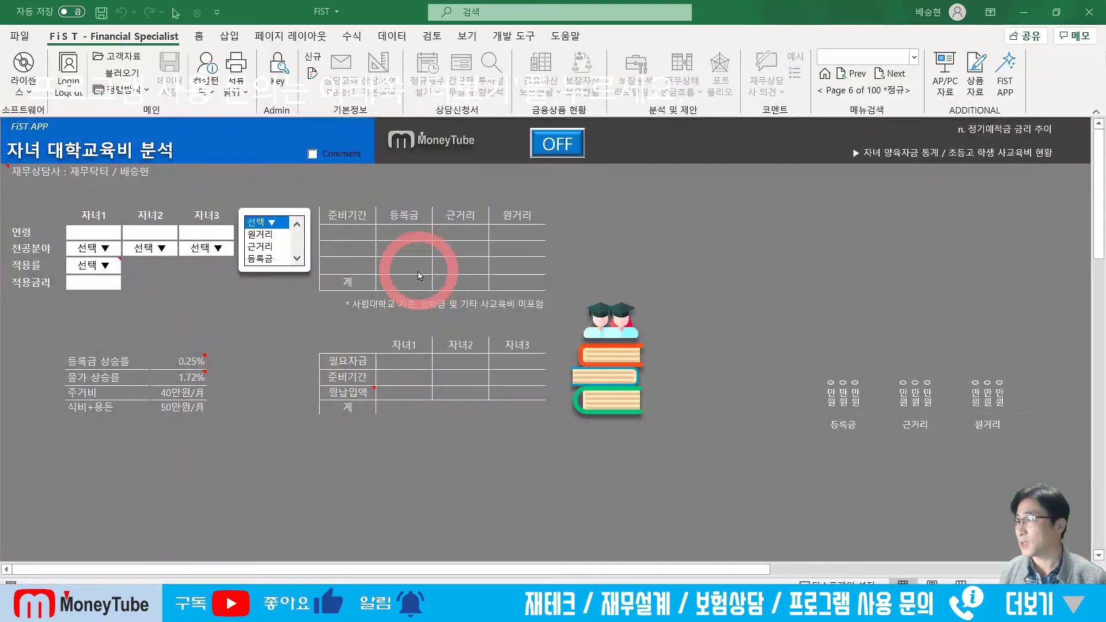
Switch to Adobe Acrobat Reader and view the opening pages of the Basic sample report up to the FIST introduction
click(580, 610)
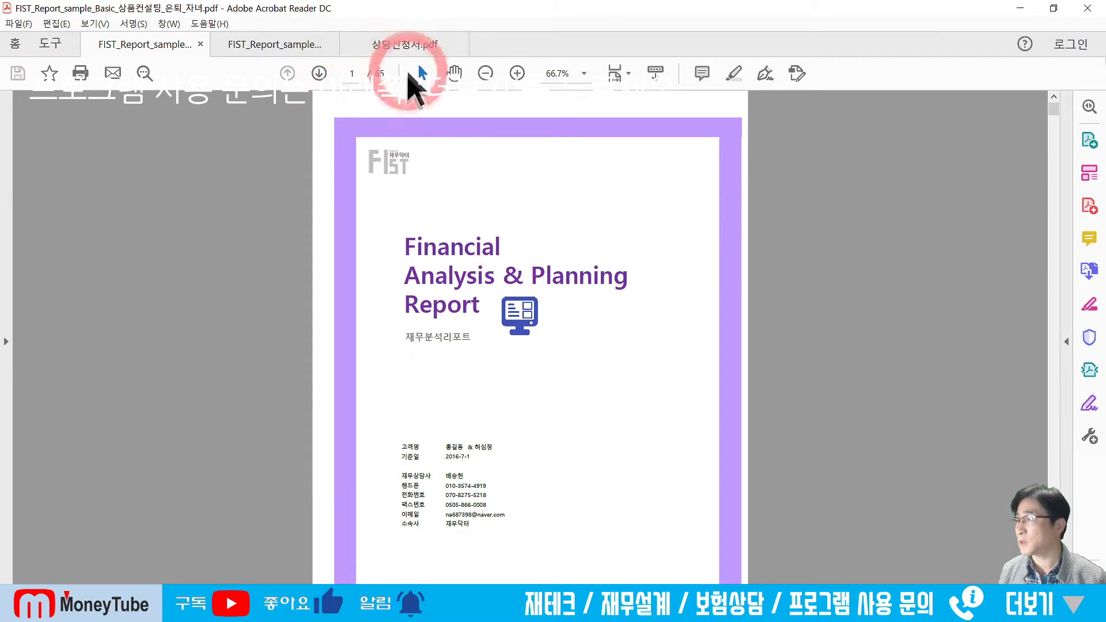
click(387, 72)
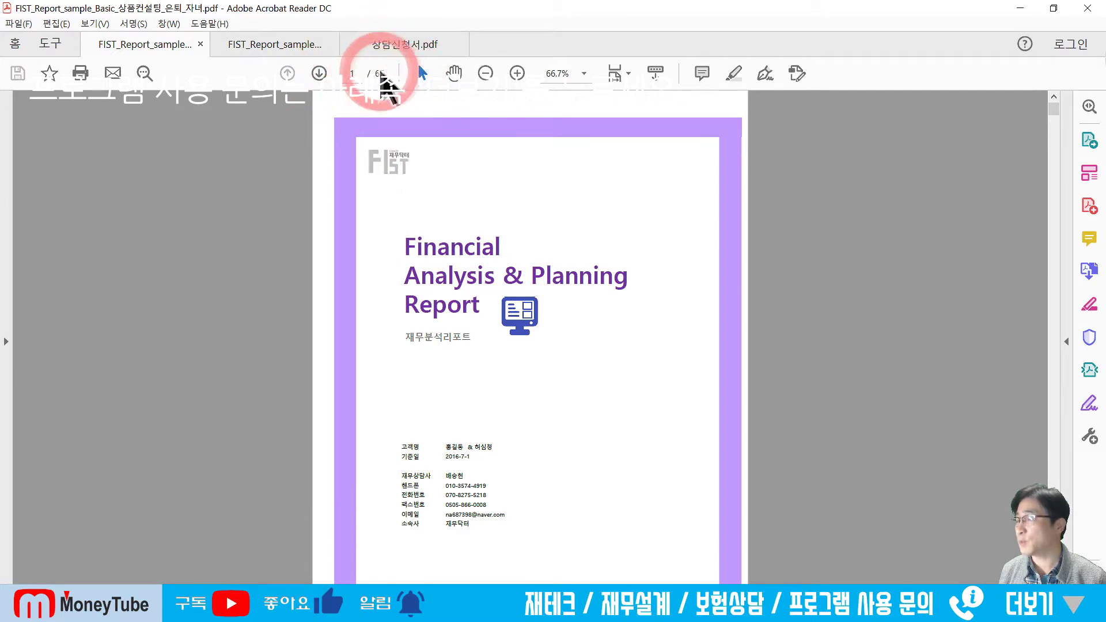
click(319, 74)
click(319, 74)
click(320, 73)
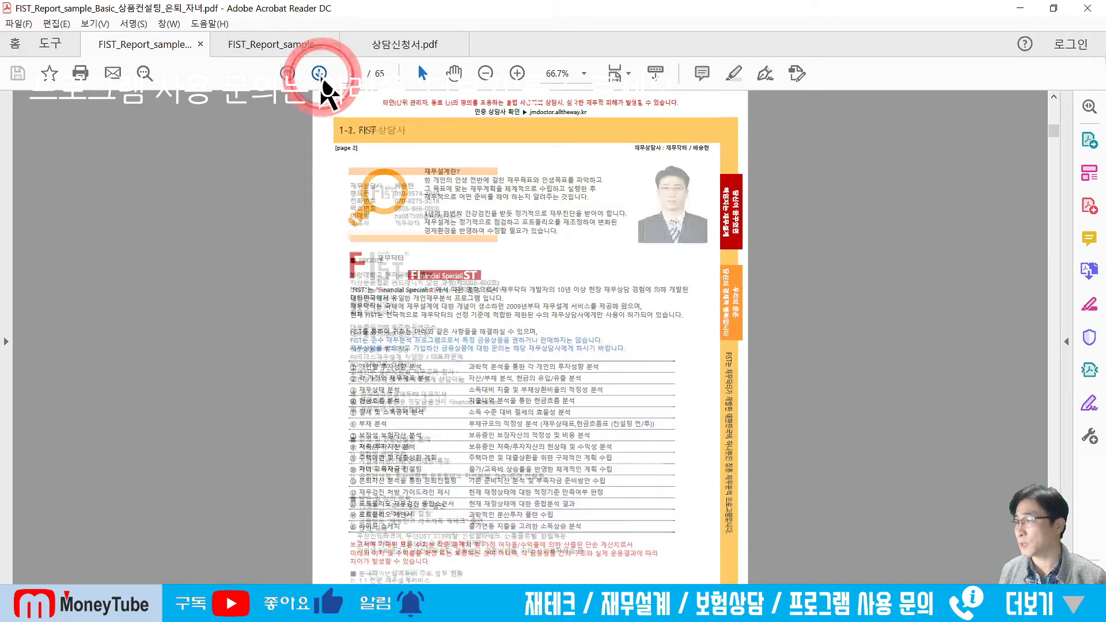
Page through the Basic report's first chapter up to the 1-10 투자성향분석 결과 questionnaire on report page 17
click(319, 74)
click(320, 74)
click(320, 74)
click(320, 73)
click(320, 74)
click(319, 73)
click(320, 74)
click(320, 74)
click(319, 73)
click(320, 74)
click(320, 74)
click(320, 74)
click(320, 74)
click(320, 74)
click(320, 73)
click(320, 73)
click(319, 74)
click(320, 74)
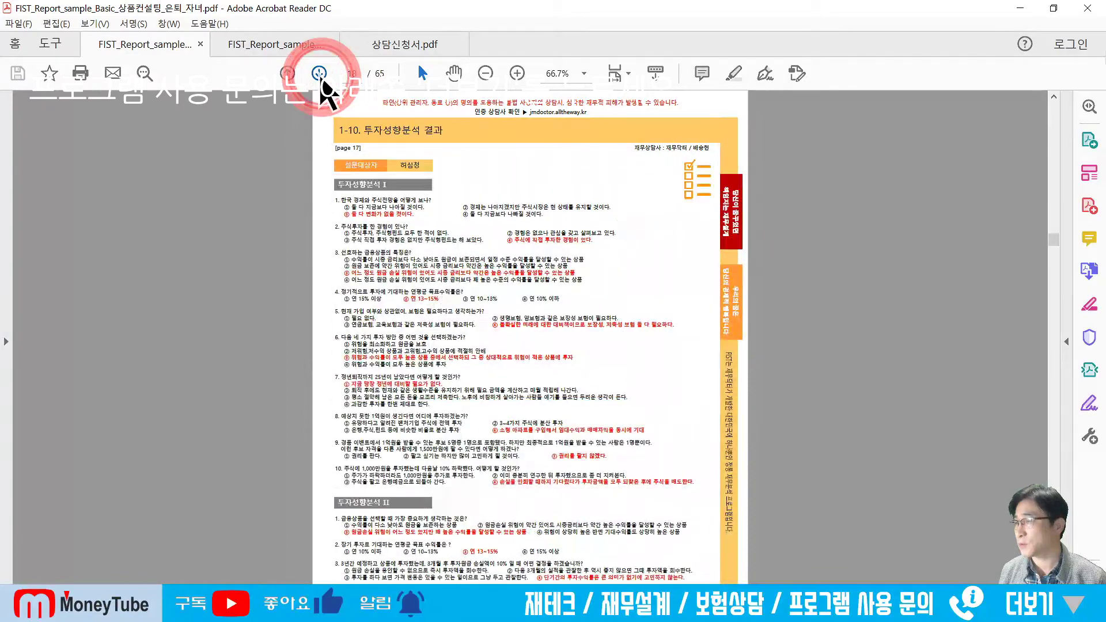
Read on through the current asset status pages of the Basic report to section 3-7 보장자산 분석
click(320, 73)
click(319, 74)
click(320, 74)
click(320, 74)
click(320, 74)
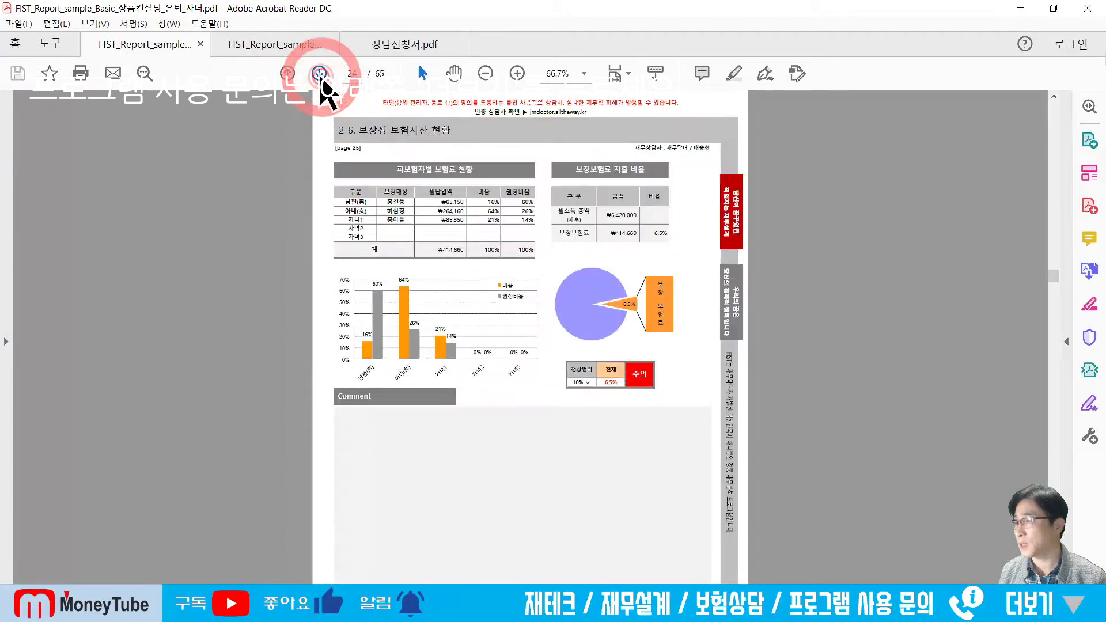
click(320, 74)
click(320, 74)
click(319, 74)
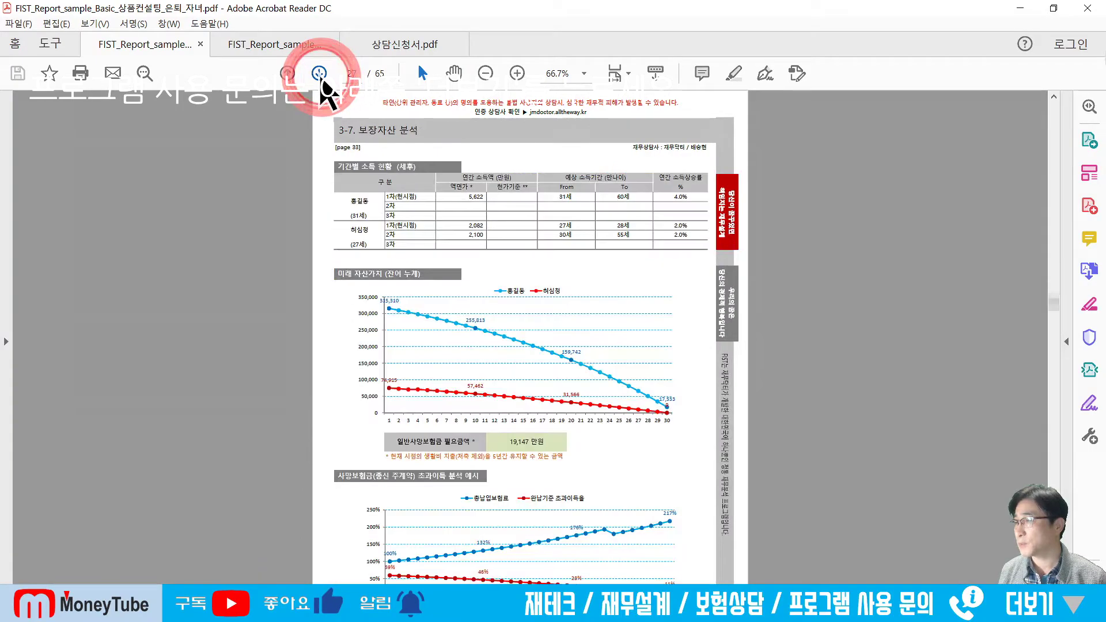
Skim the coverage and COB sections of the Basic report up to section 5-1 재무검진 처방 가이드라인 (RFPB)
click(320, 73)
click(319, 74)
click(320, 74)
click(320, 74)
click(320, 73)
click(320, 73)
click(319, 74)
click(319, 74)
click(319, 74)
click(320, 74)
click(320, 74)
click(319, 74)
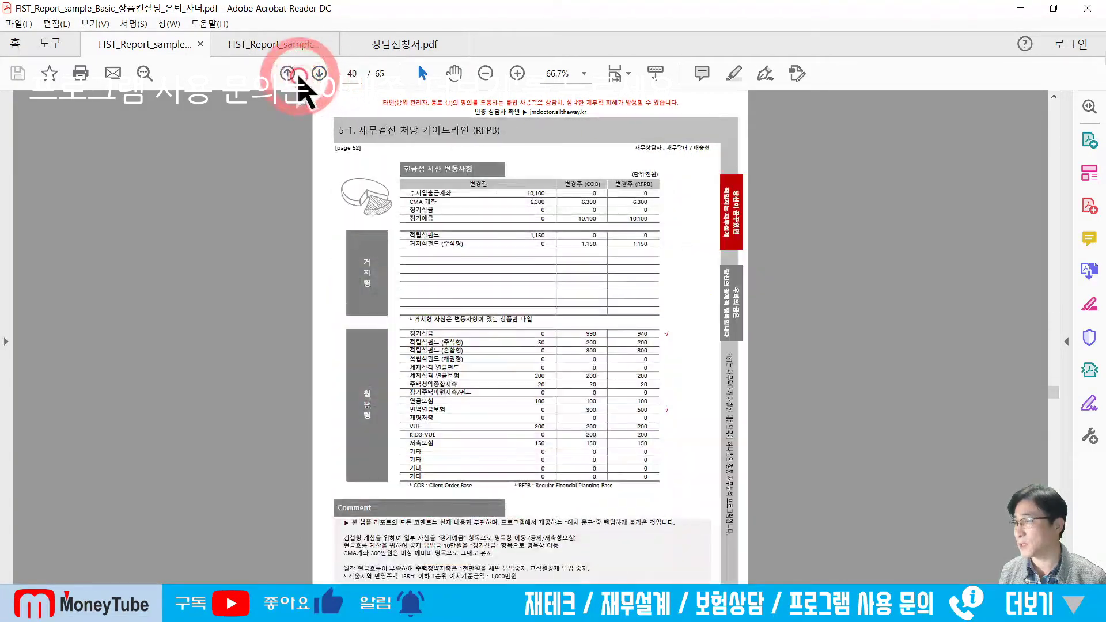
Go back to section 3-8 보장자산 추천안 [PLAN-A] on report page 36 and enlarge it to 150%
click(287, 73)
click(287, 73)
click(287, 74)
click(288, 73)
click(288, 73)
click(288, 74)
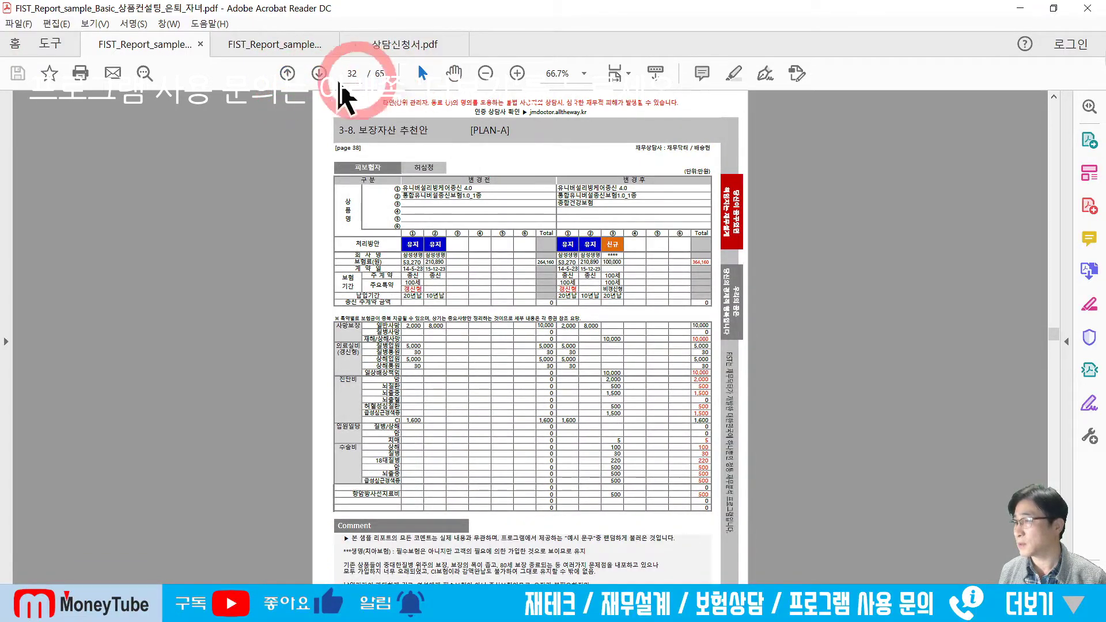
click(287, 73)
click(287, 74)
click(518, 73)
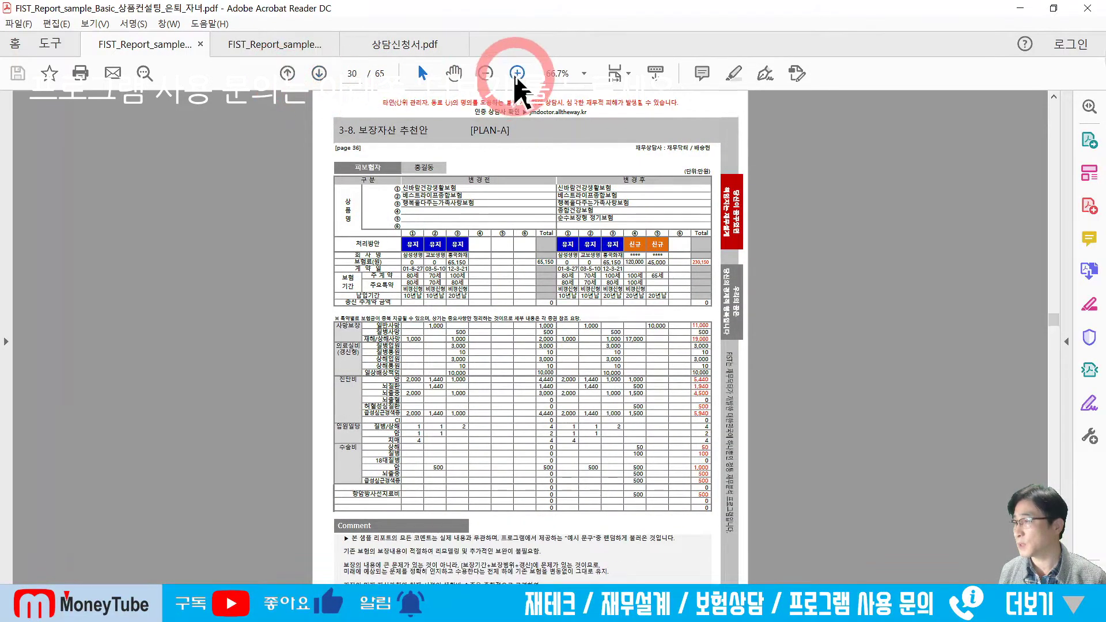
click(517, 74)
click(518, 73)
click(517, 73)
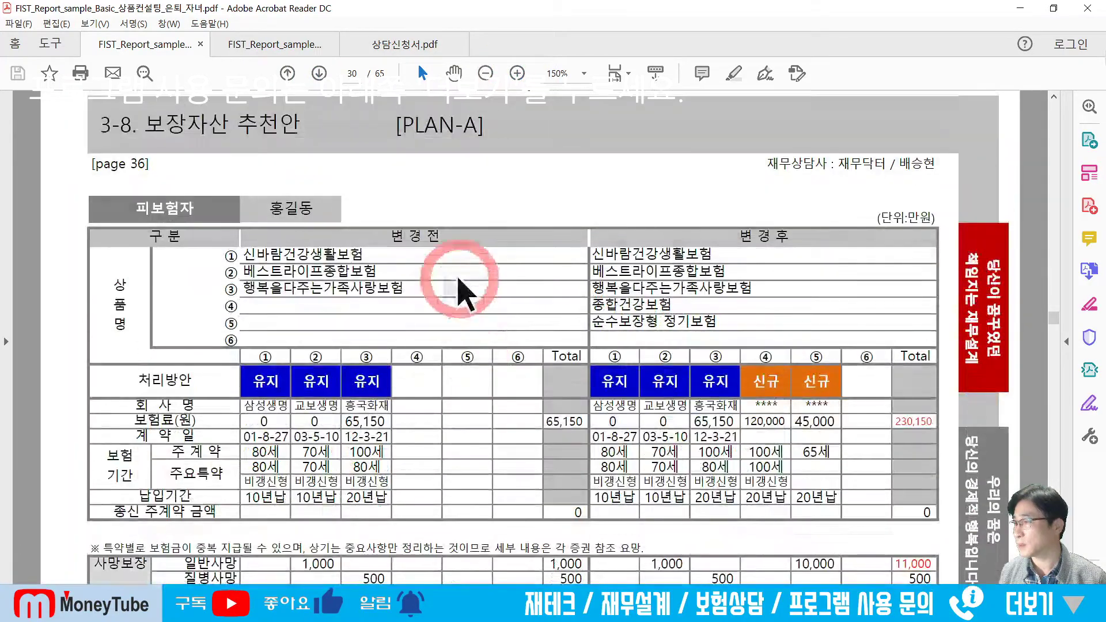
Return to section 3-7 보장자산 분석 on report page 34 and view it at 100%
click(287, 73)
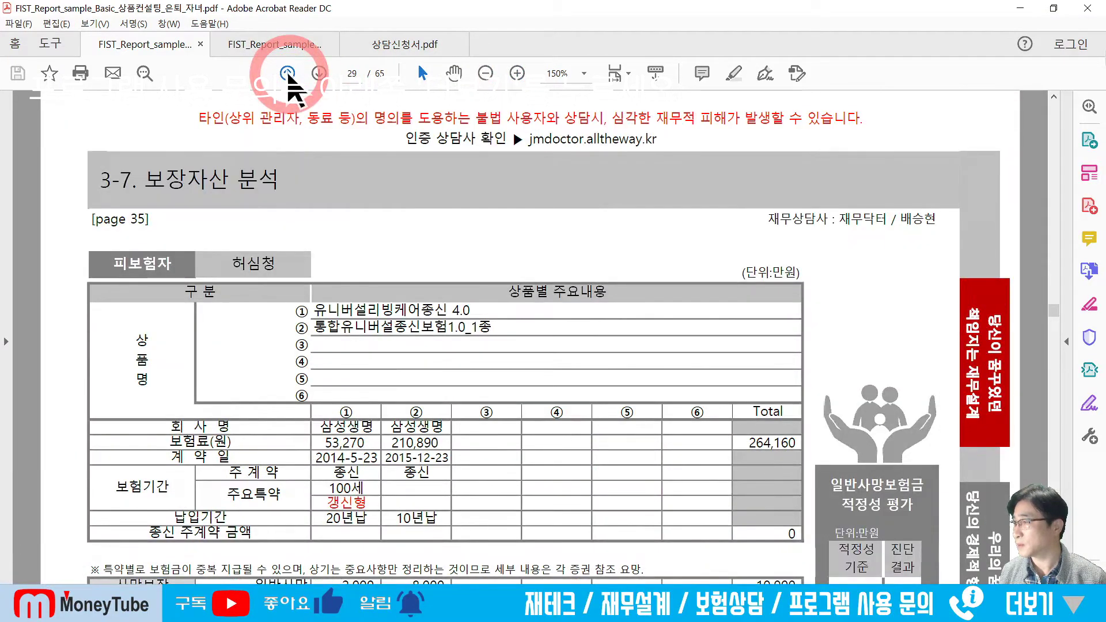
click(288, 74)
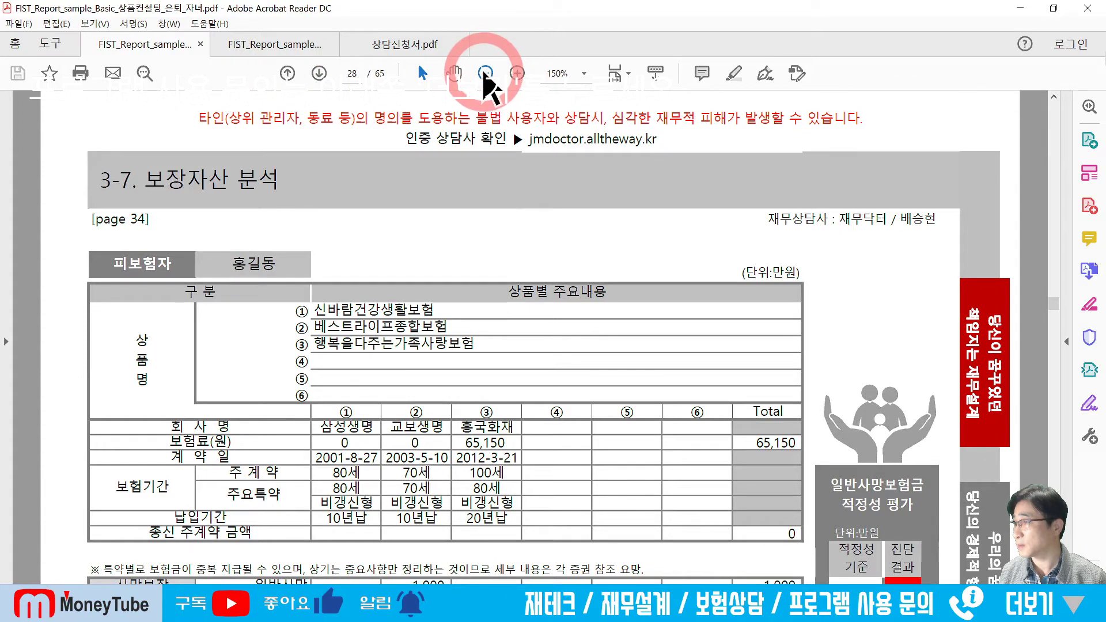
click(486, 73)
click(485, 73)
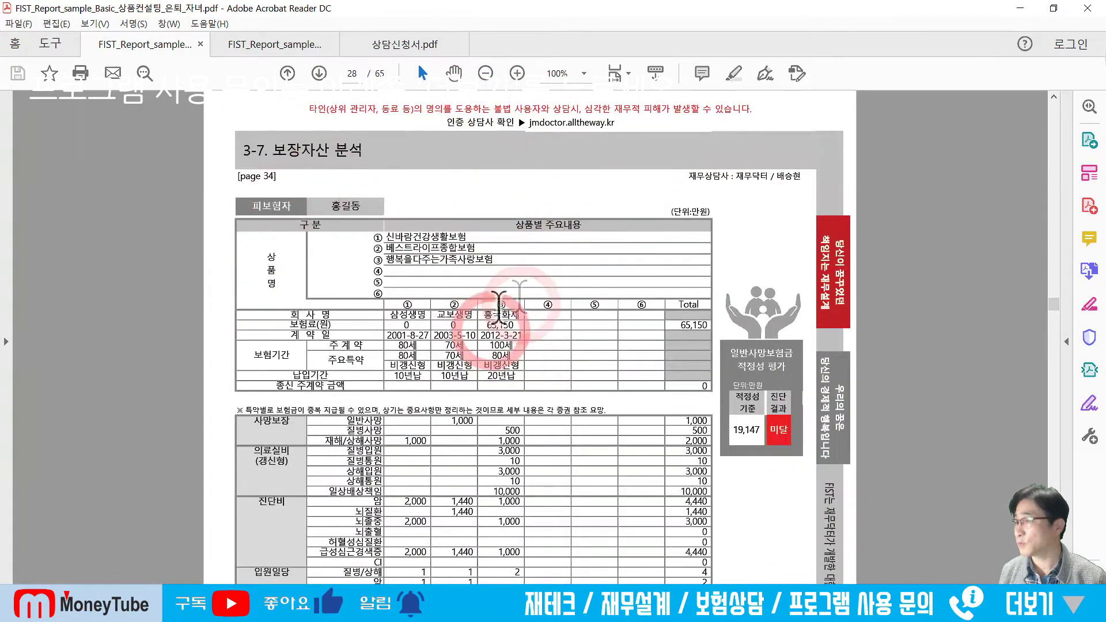
Examine the second insured's 3-7 analysis and the 3-8 보장자산 추천안 PLAN-A and PLAN-B pages through report page 39
click(319, 74)
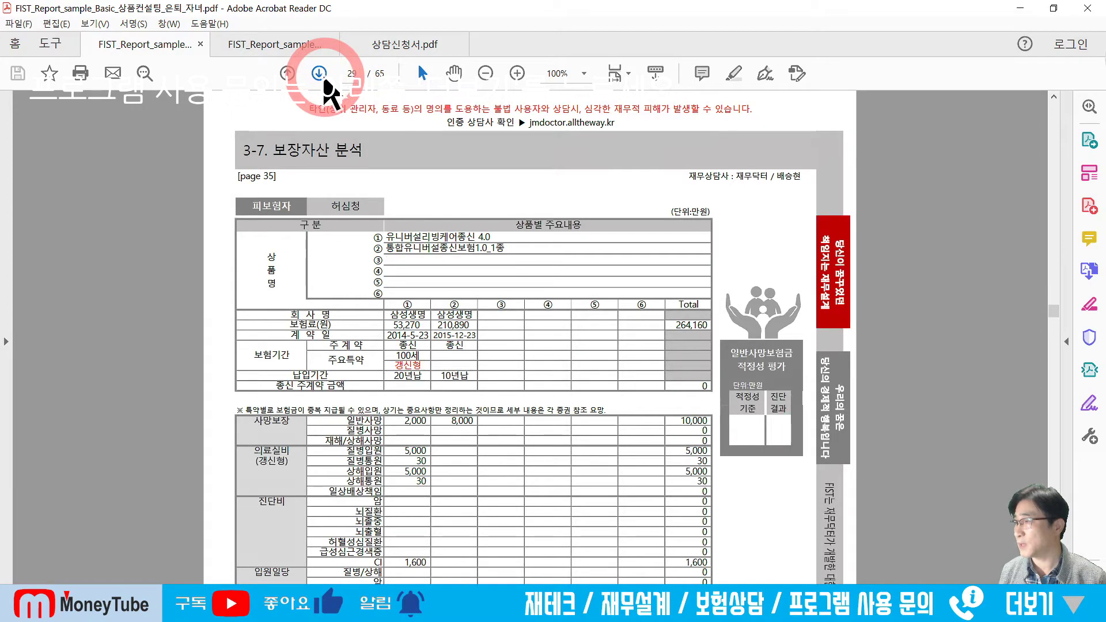
click(319, 74)
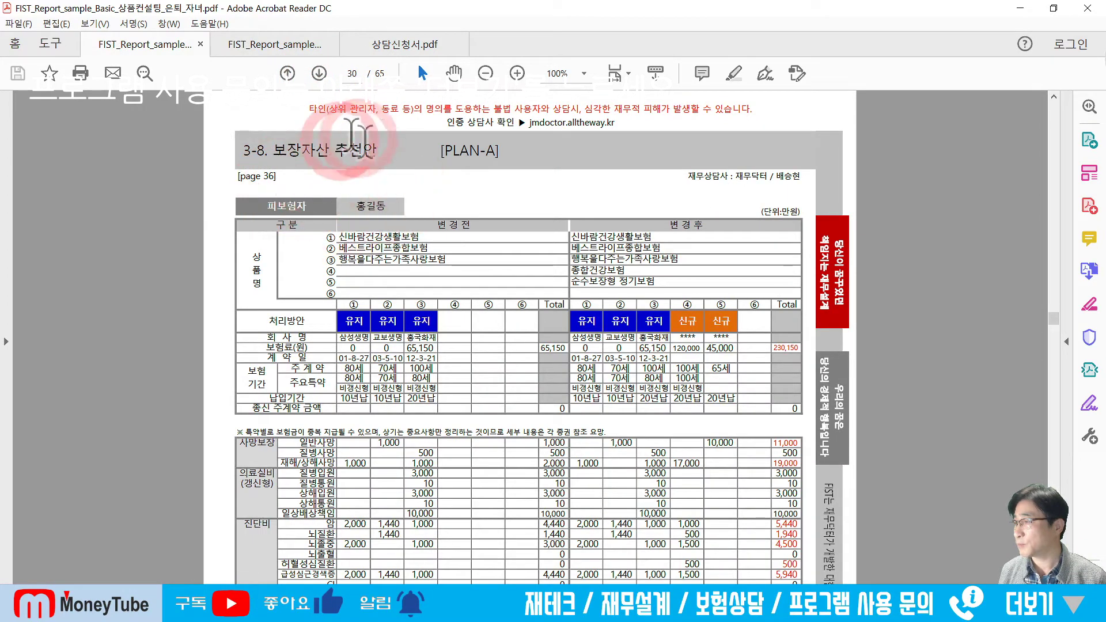
click(324, 75)
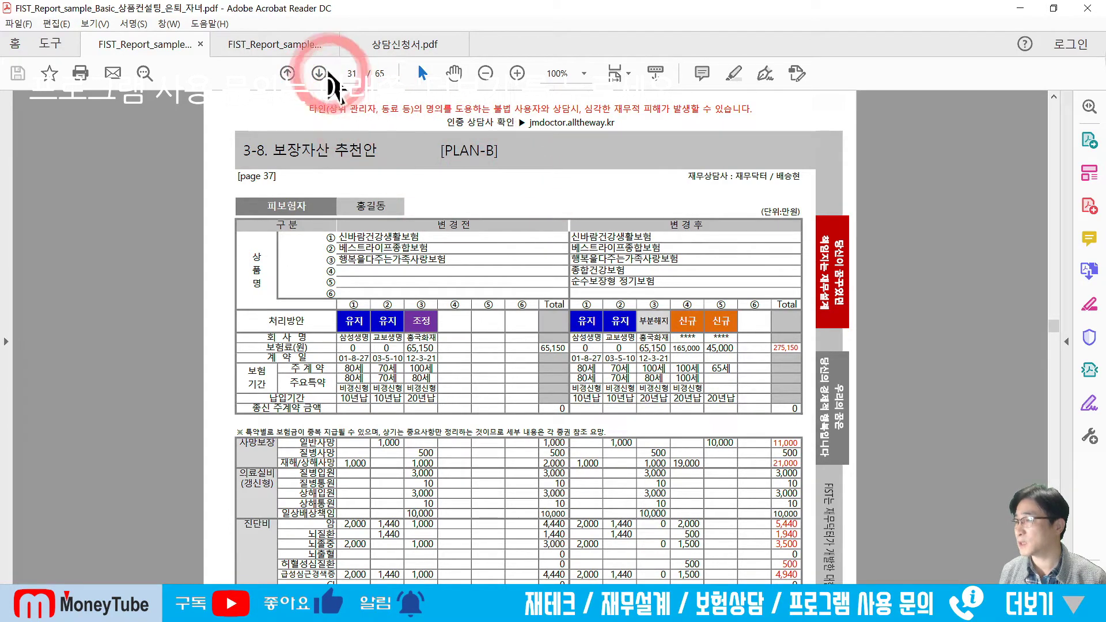
click(318, 77)
click(319, 78)
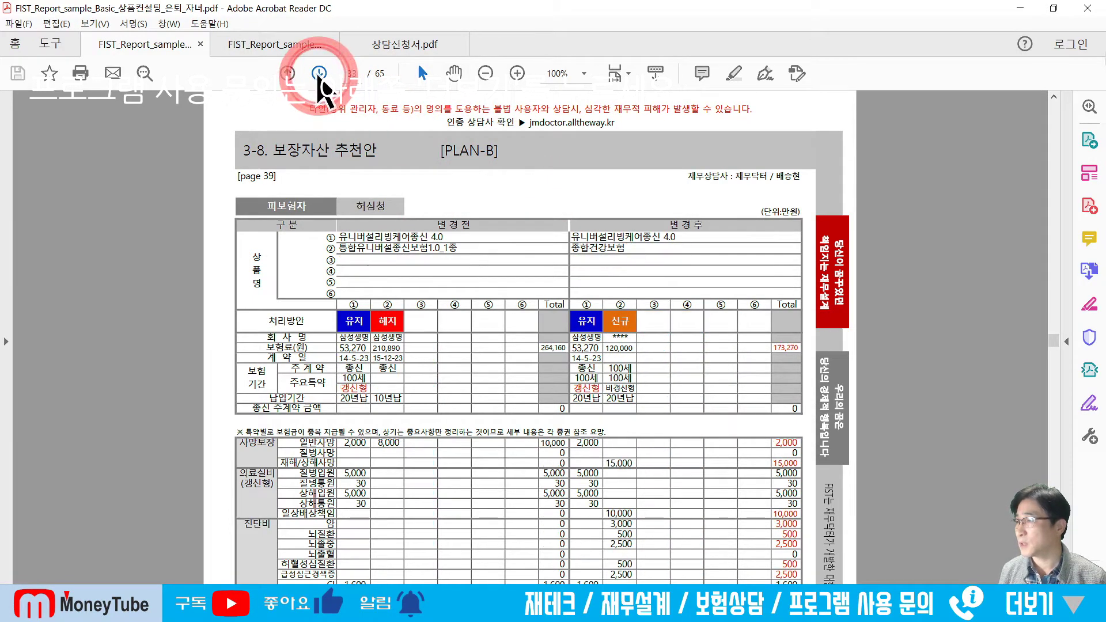
View the COB guideline and Plan-A portfolio proposal pages, continuing to section 5-1 재무검진 처방 가이드라인 (RFPB)
click(318, 78)
click(319, 78)
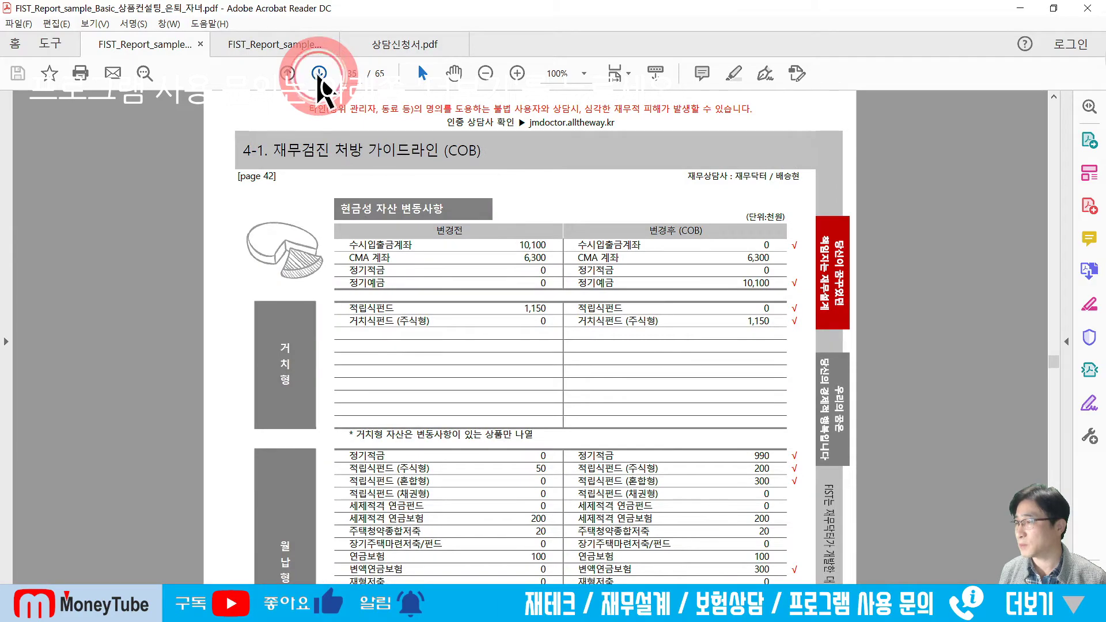
click(318, 78)
click(319, 78)
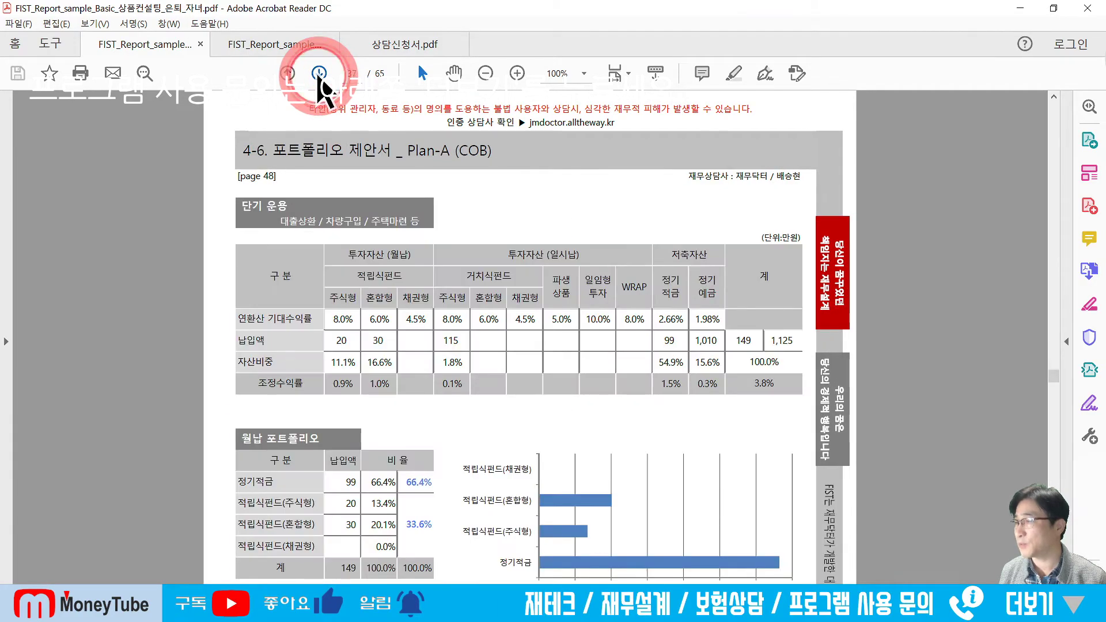
click(318, 78)
click(318, 78)
click(318, 79)
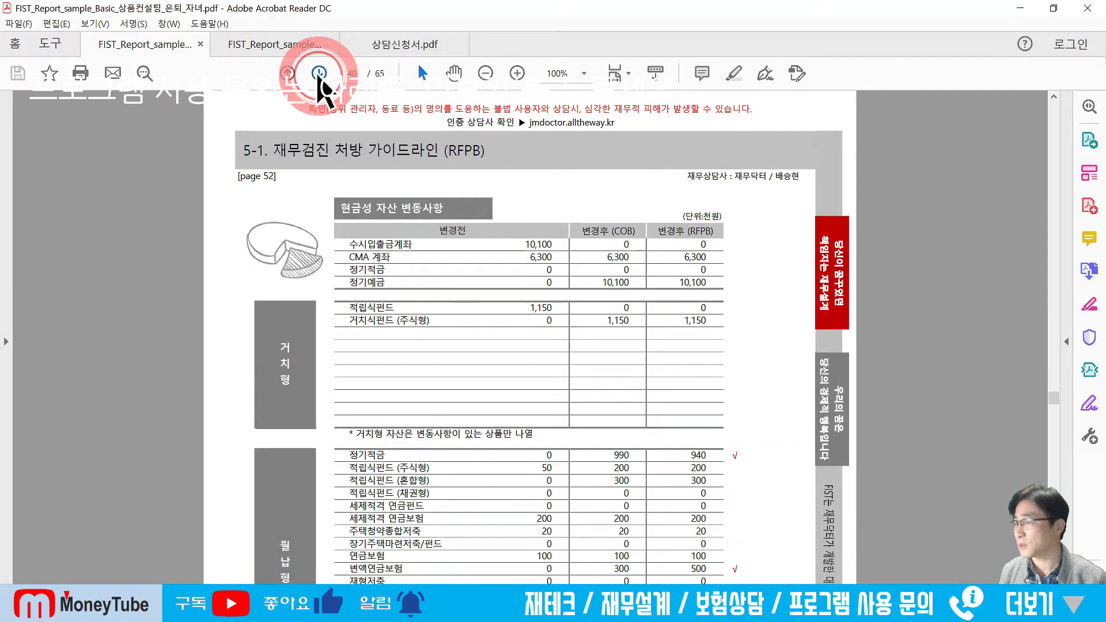
Advance through the RFPB section to the 6-1 Plan-A(COB) vs Plan-B(RFPB) comparison on report page 62
click(319, 78)
click(318, 78)
click(318, 79)
click(318, 78)
click(318, 79)
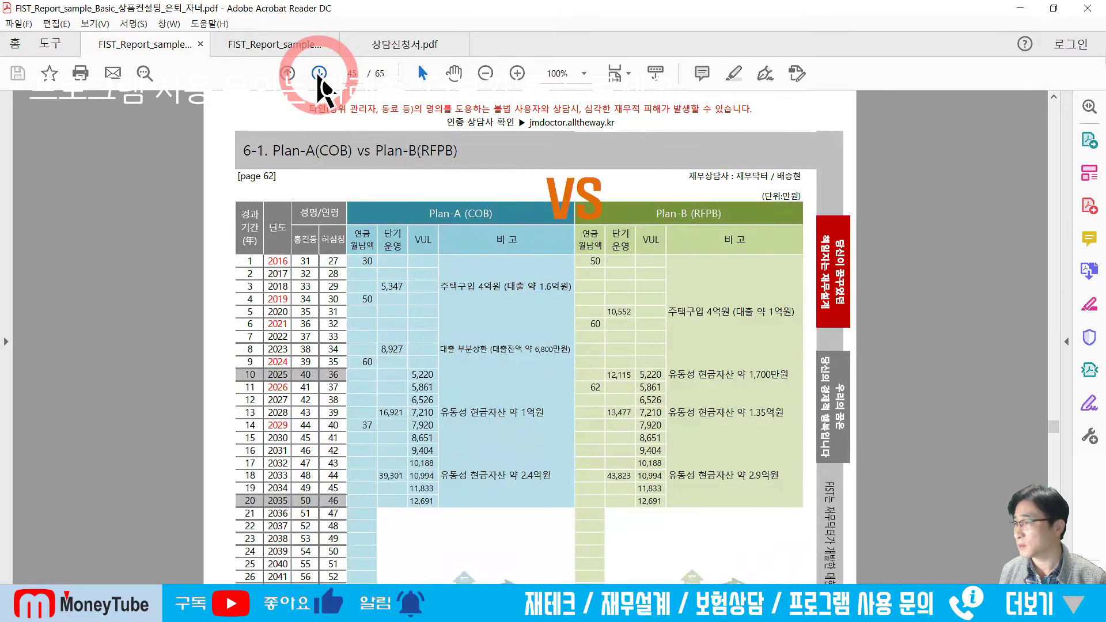
Page through the remainder of the Basic report, including the client information form, to closing page 65
click(319, 79)
click(318, 78)
click(318, 79)
click(319, 79)
click(319, 79)
click(319, 78)
click(319, 78)
click(318, 78)
click(318, 78)
click(319, 78)
click(318, 79)
click(318, 78)
click(319, 78)
click(319, 78)
click(318, 79)
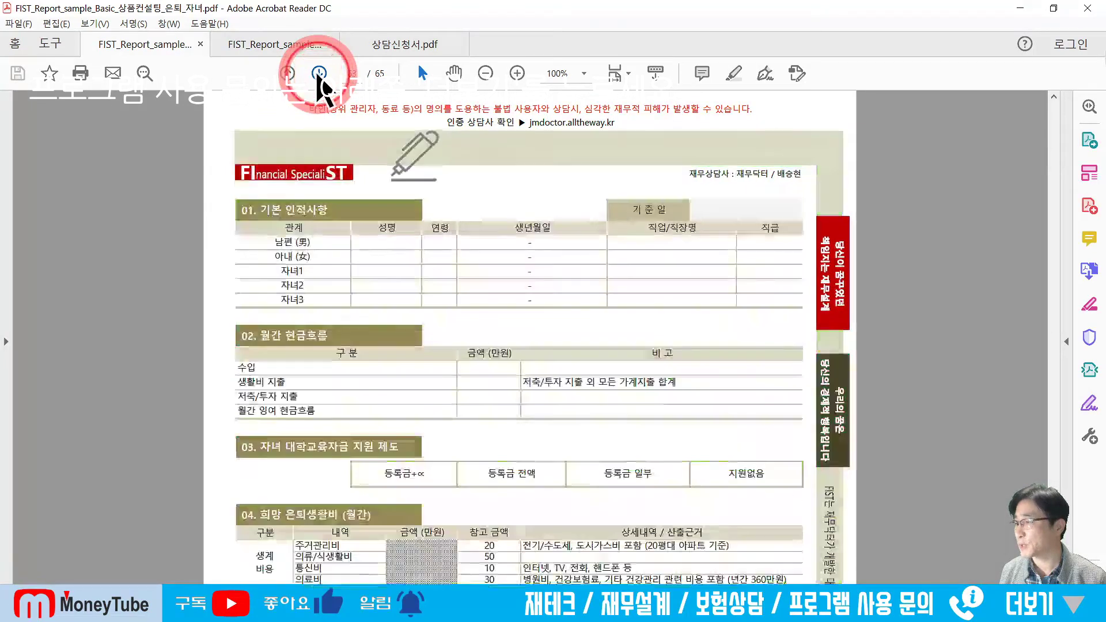
click(318, 78)
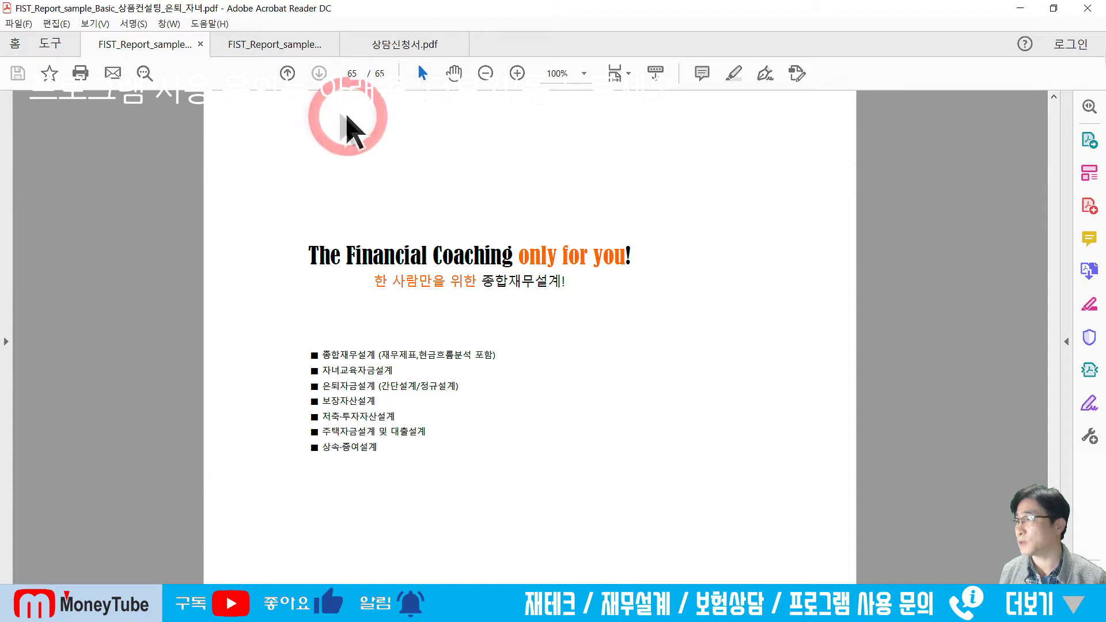
Switch to FIST_Report_sample_Pro.pdf and page from its cover to the 1-10 투자성향분석 결과 on report page 14
click(275, 50)
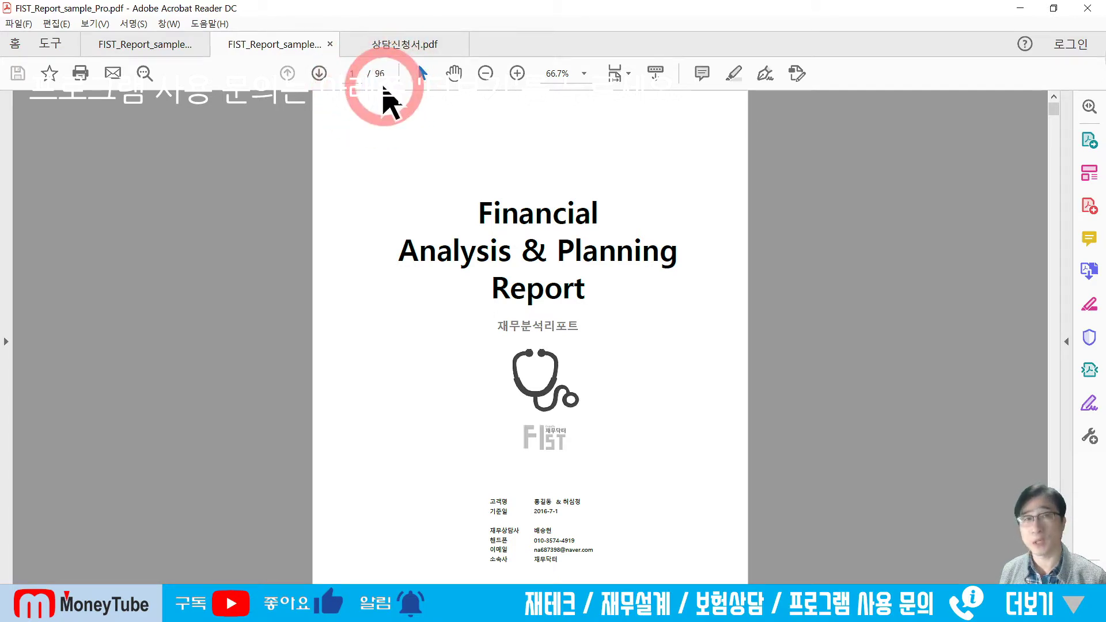
click(318, 73)
click(318, 73)
click(317, 72)
click(318, 73)
click(318, 73)
click(318, 72)
click(317, 72)
click(318, 72)
click(317, 73)
click(318, 73)
click(317, 72)
click(318, 72)
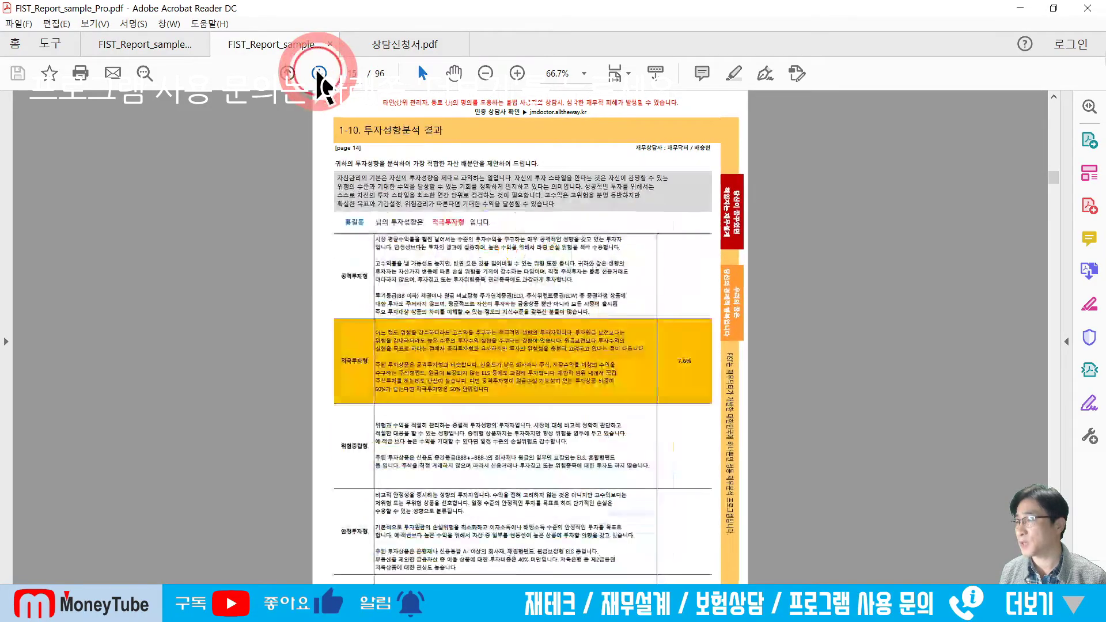
Read on in the Pro report past section 2-4 투자형 금융자산 현황 to the 3-8 보장자산 추천안 [PLAN-B] on report page 39
click(318, 73)
click(318, 72)
click(318, 72)
click(318, 73)
click(318, 72)
click(318, 73)
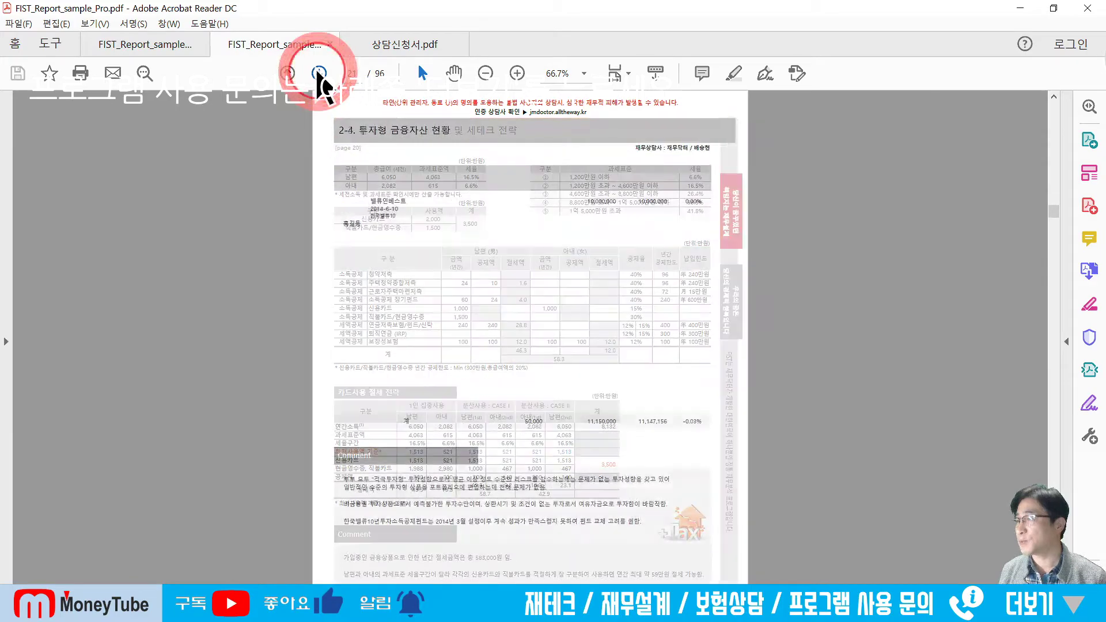
click(318, 73)
click(318, 73)
click(318, 73)
click(318, 73)
click(318, 73)
click(317, 72)
click(318, 73)
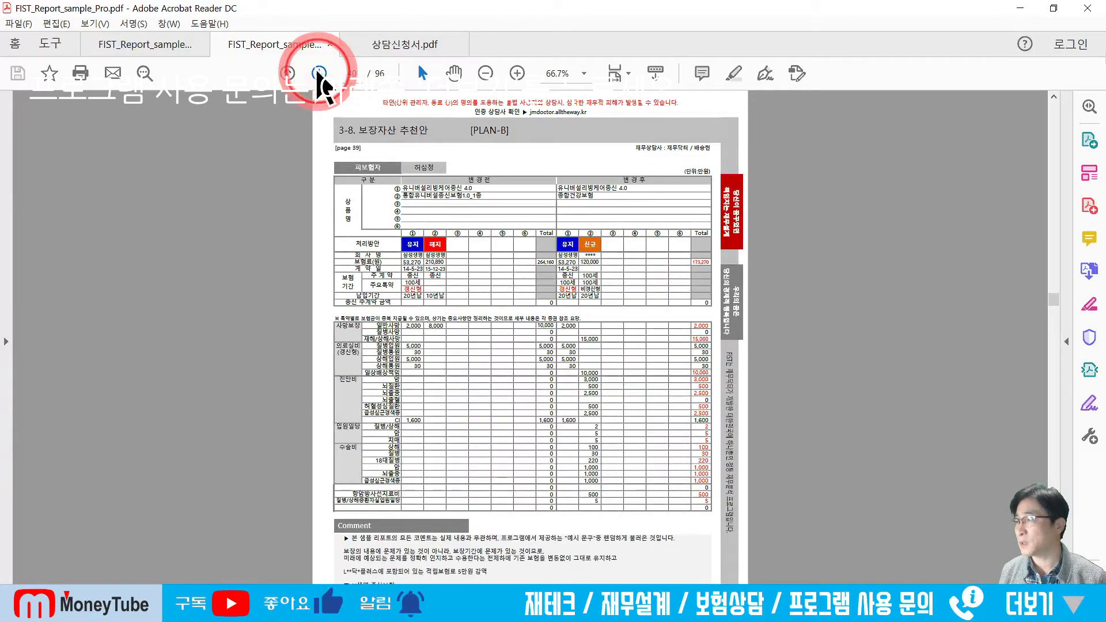
View the Pro report's COB pages from 4-1 재무검진 처방 가이드라인 to 4-5 재무상태표 & 현금흐름표
click(318, 73)
click(318, 73)
click(318, 73)
click(317, 73)
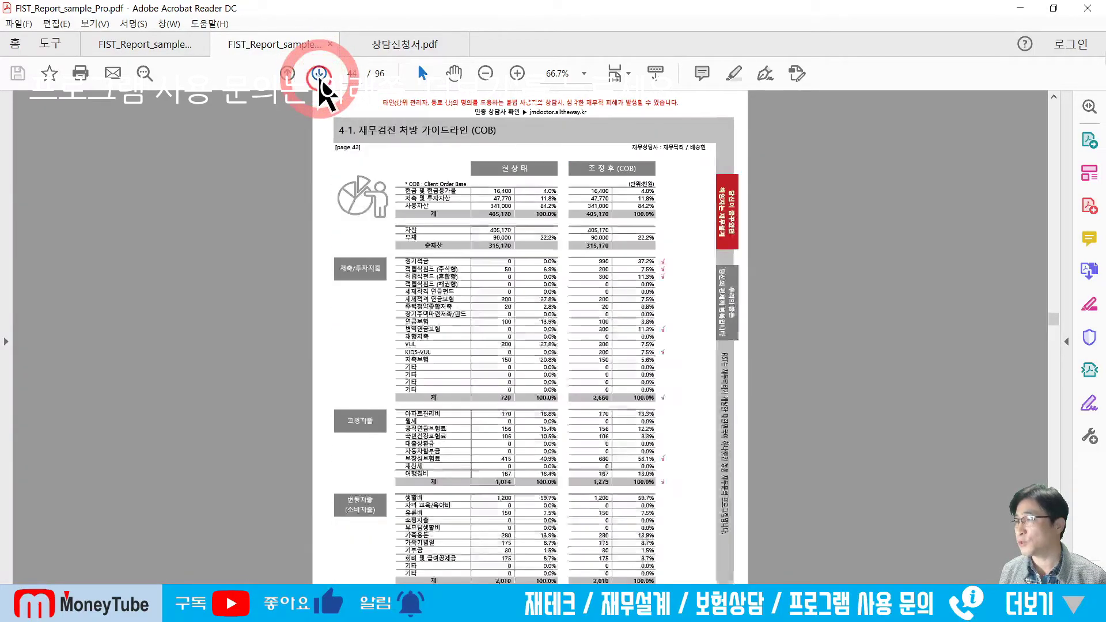
click(318, 72)
click(318, 72)
click(318, 73)
click(318, 72)
click(318, 72)
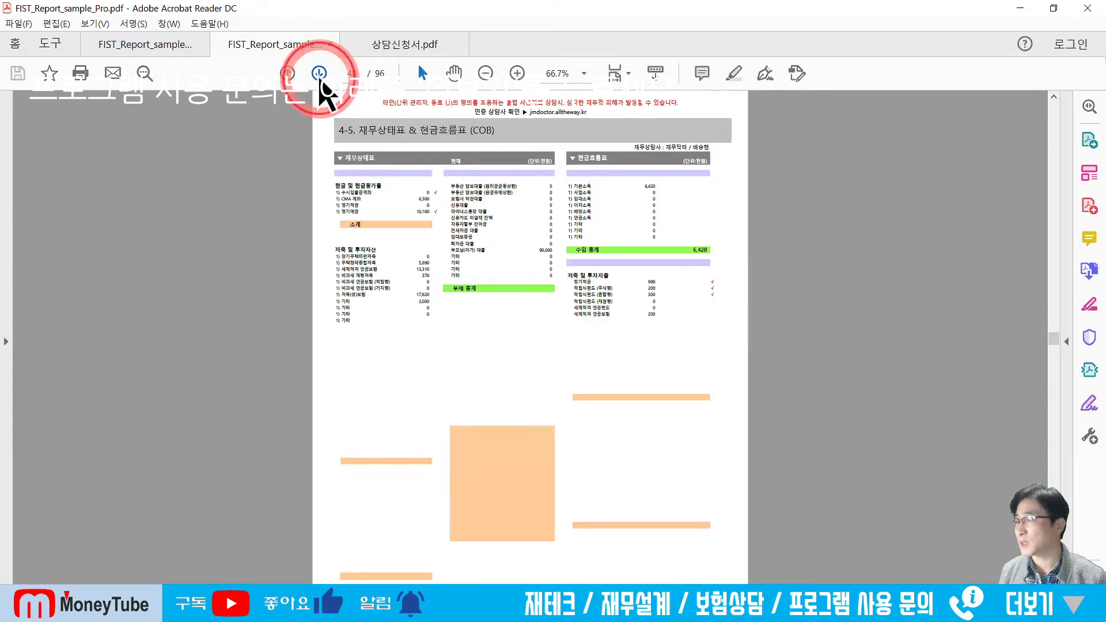
Continue through 5-2 재무상태 분석 (RFPB) to the 5-6 포트폴리오 제안서 Plan-B retirement asset page
click(318, 73)
click(317, 73)
click(318, 72)
click(317, 72)
click(318, 72)
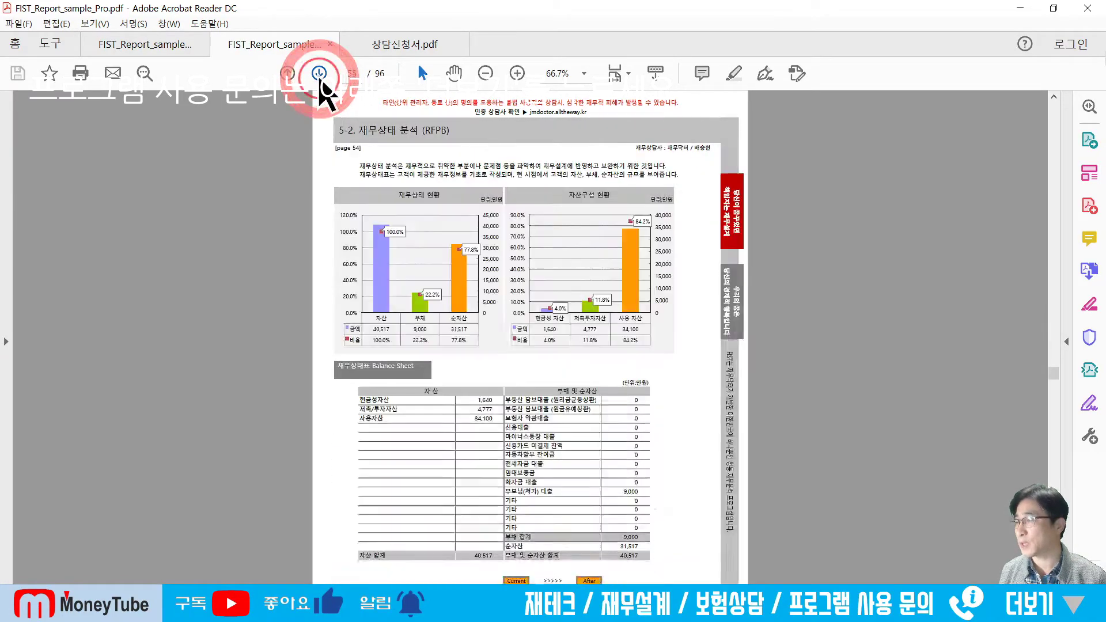
click(318, 73)
click(318, 72)
click(318, 73)
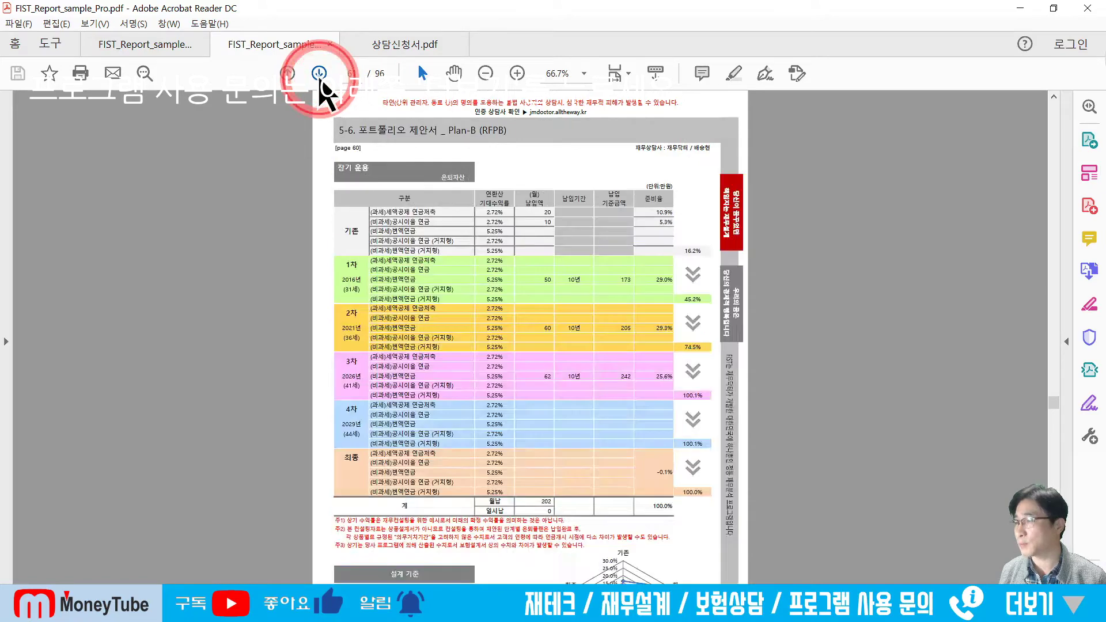
Advance the Pro report to the 목차 page of the retirement living cost section on report page 66
click(318, 73)
click(318, 73)
click(318, 73)
click(318, 72)
click(318, 72)
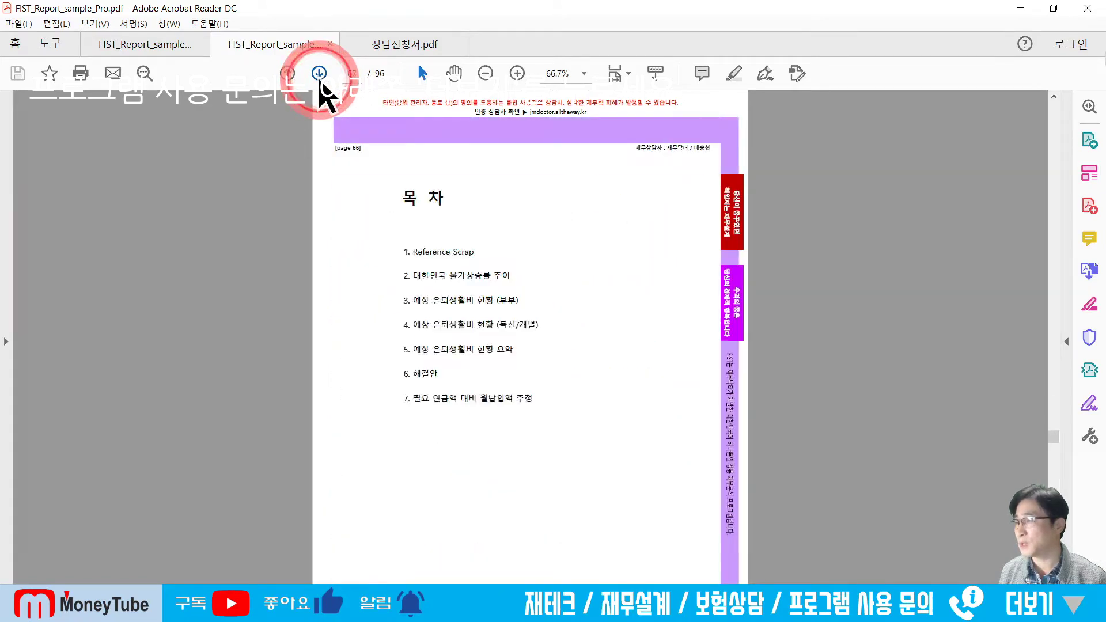
Page through the retirement section of the Pro report to the 재무상담 신청서 (Client Fact Find) cover
click(318, 73)
click(318, 73)
click(318, 72)
click(318, 73)
click(318, 72)
click(317, 72)
click(318, 73)
click(318, 73)
click(317, 73)
click(318, 72)
click(318, 73)
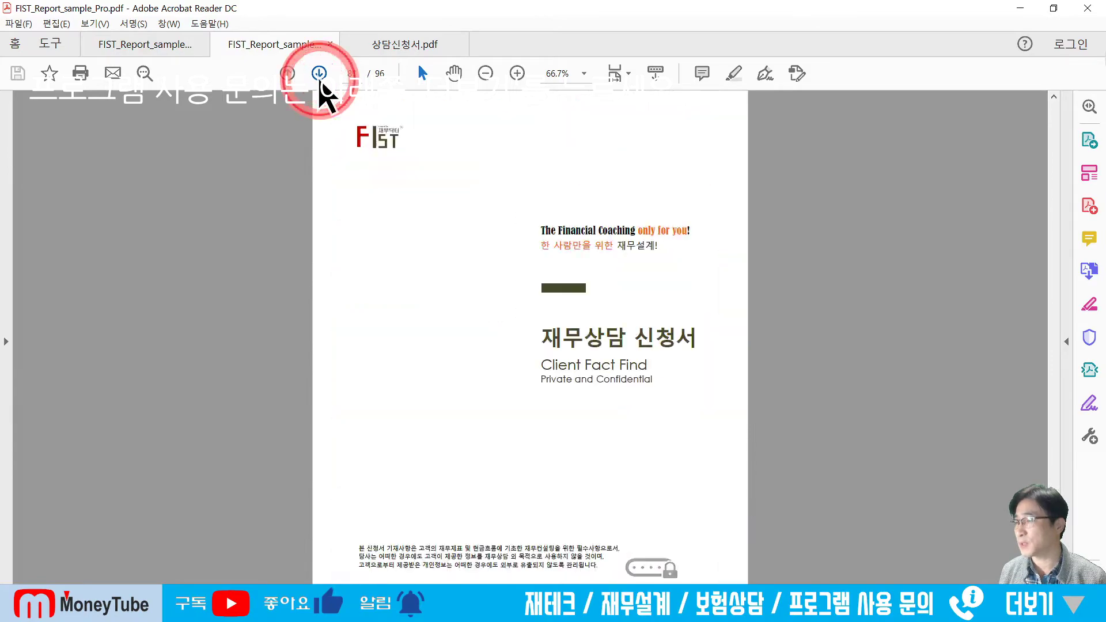
Page through the Pro report's Client Fact Find forms to the financial institution contact list on page 95
click(318, 73)
click(318, 72)
click(318, 73)
click(318, 72)
click(318, 72)
click(318, 72)
click(318, 73)
click(318, 72)
click(318, 73)
click(318, 72)
click(318, 73)
click(318, 73)
click(318, 72)
click(318, 73)
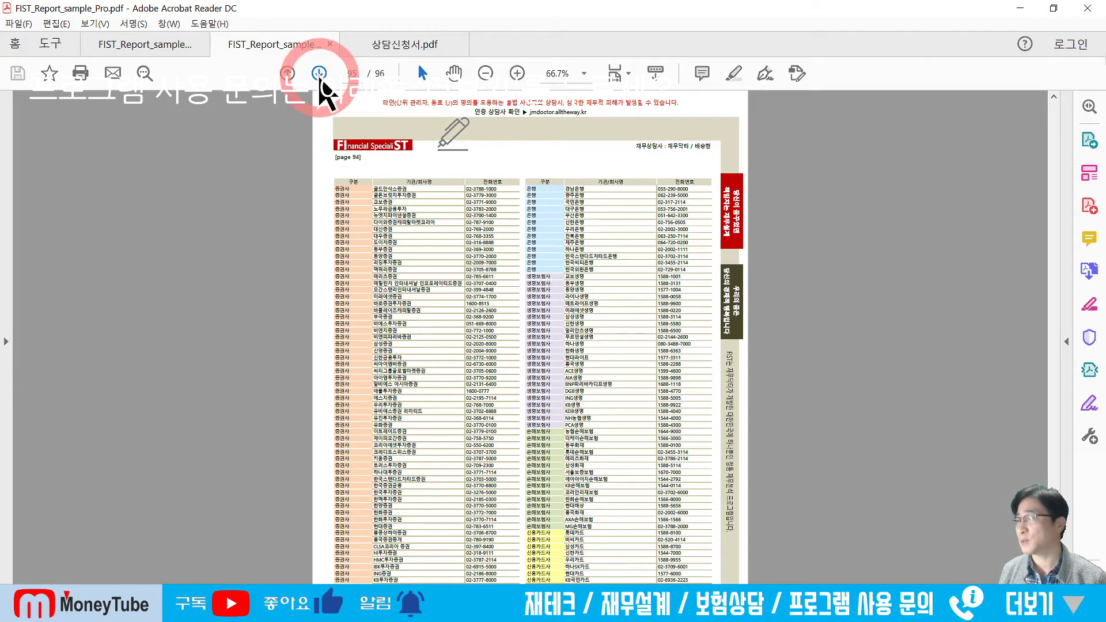
Switch to 상담신청서.pdf and view it from the cover through the contents to sections 01 to 03 on page 3
click(396, 51)
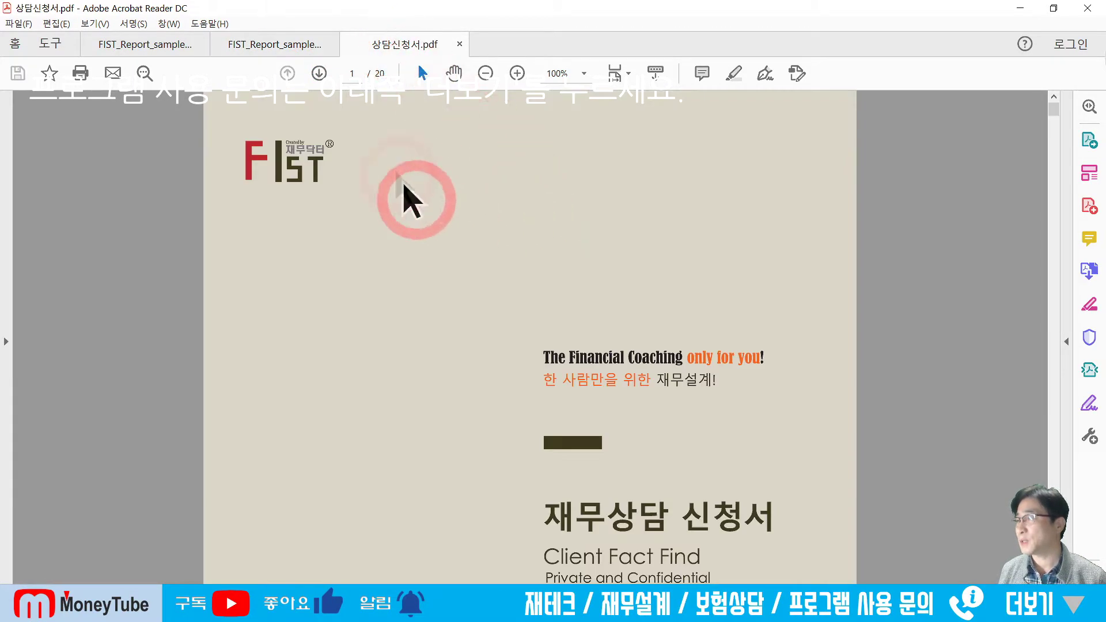
scroll(544, 380, down, 8)
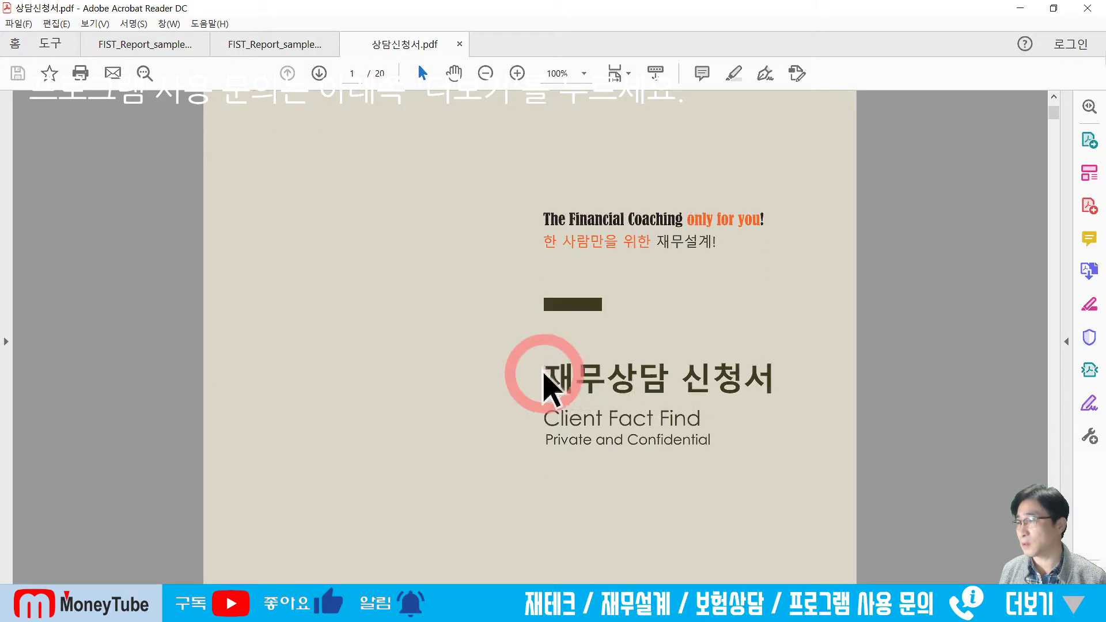
scroll(524, 316, up, 6)
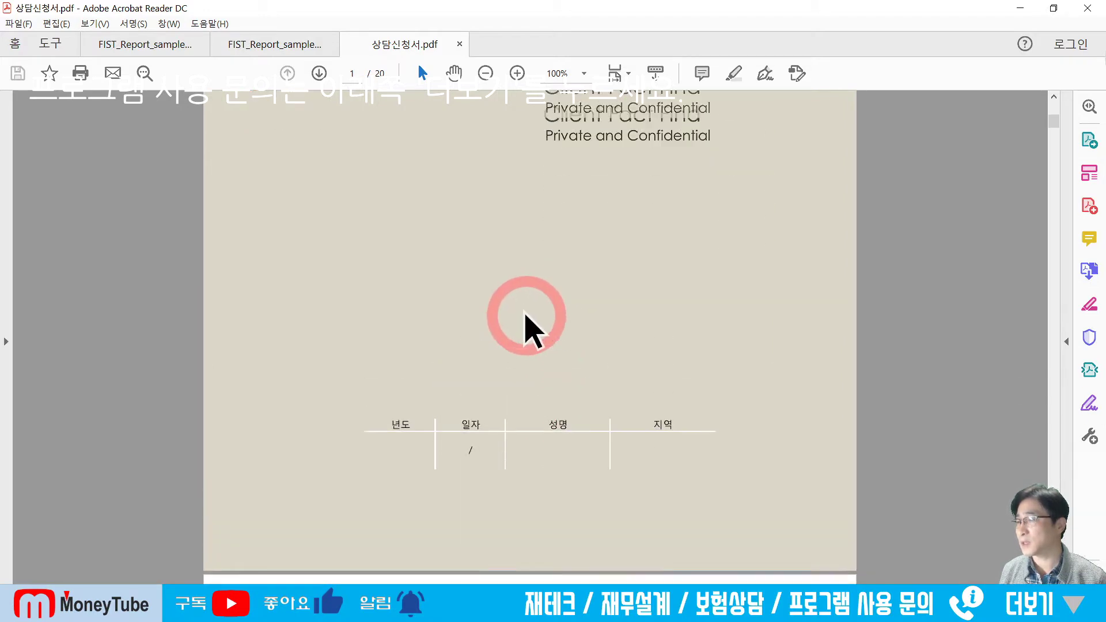
scroll(526, 336, up, 3)
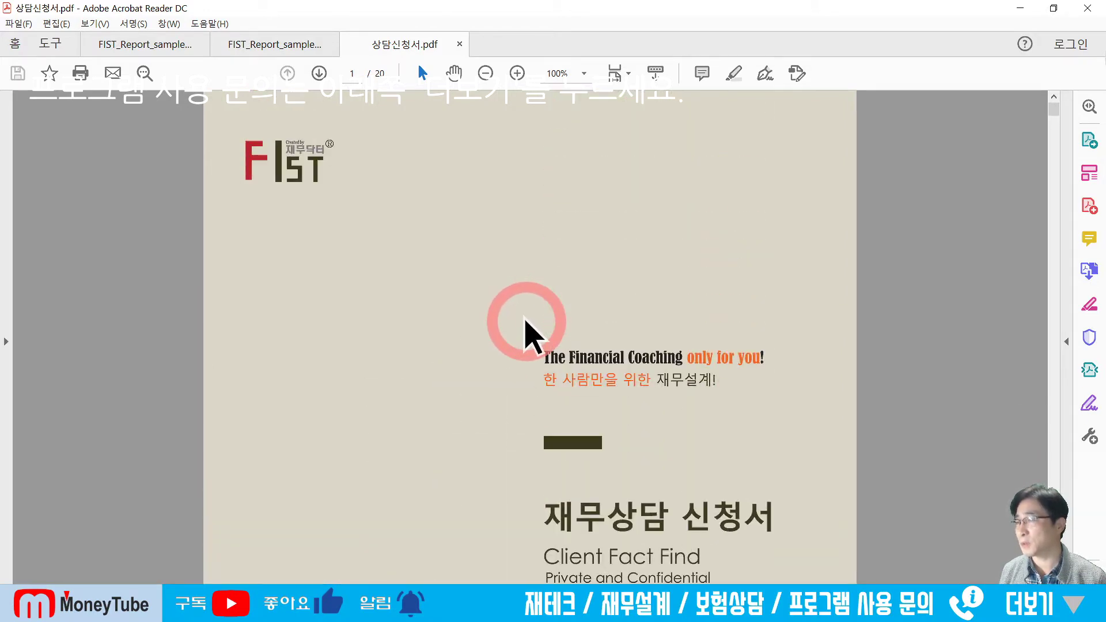
scroll(525, 335, down, 13)
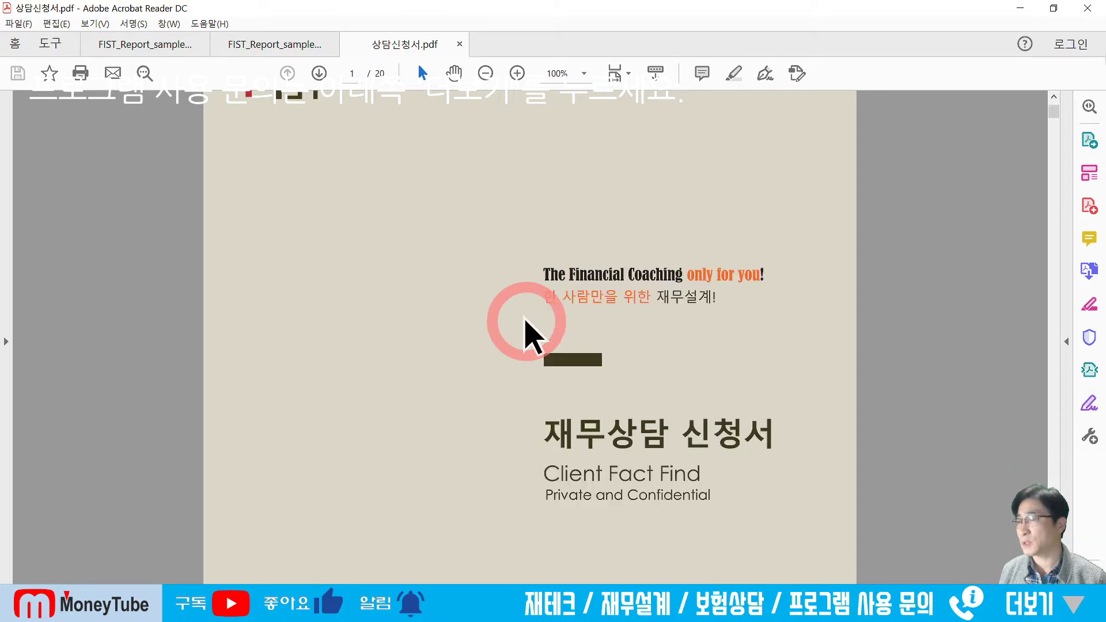
scroll(525, 336, down, 15)
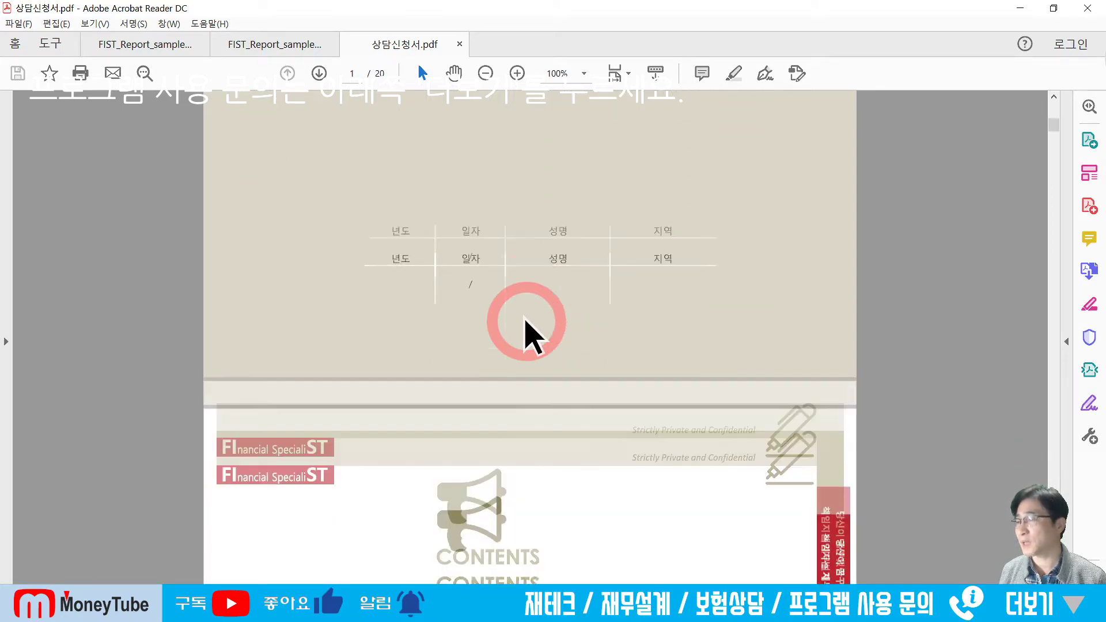
scroll(526, 336, down, 15)
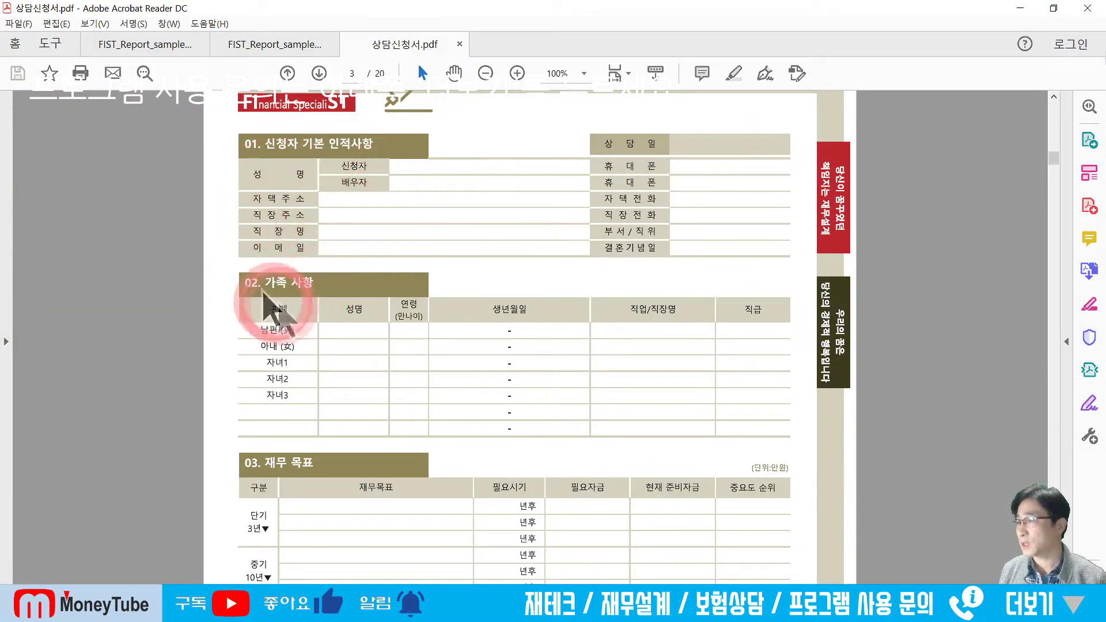
View the application form from 04. 고정자산 현황 through 06. 부채 현황 to 07. 연간 소득공제/세액공제 현황 on page 6
scroll(363, 440, down, 3)
scroll(360, 440, down, 20)
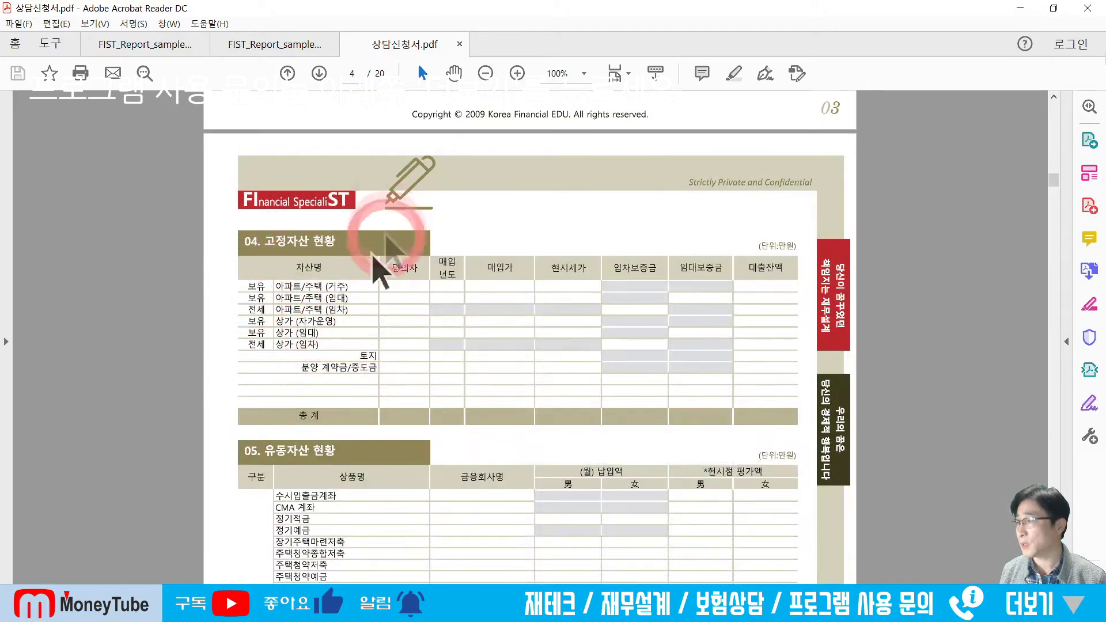
scroll(345, 404, down, 2)
scroll(369, 380, down, 18)
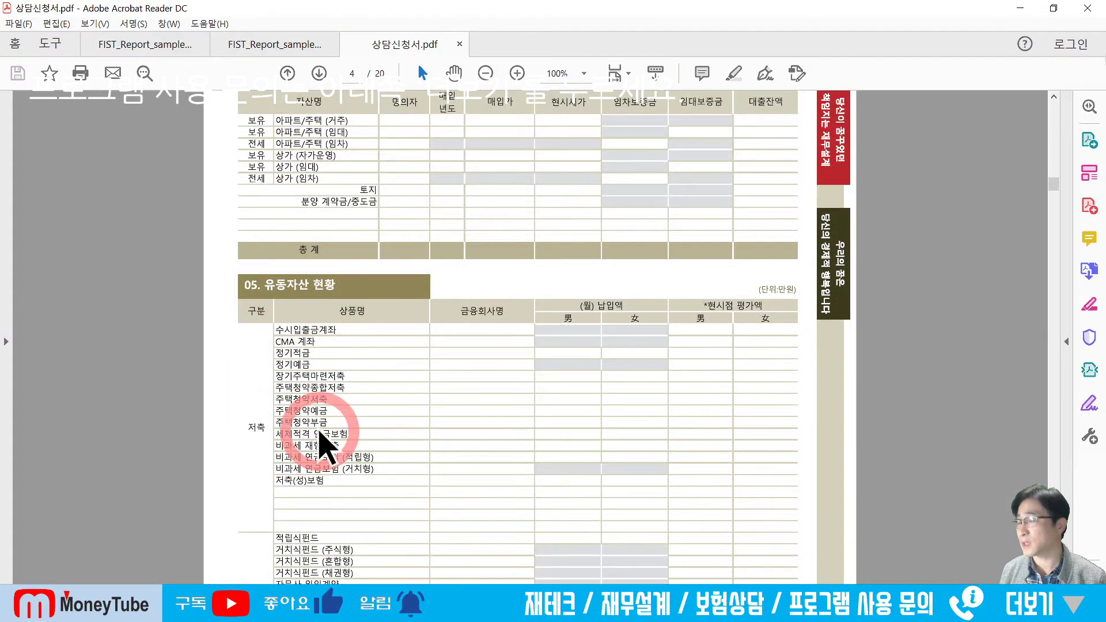
scroll(386, 461, down, 14)
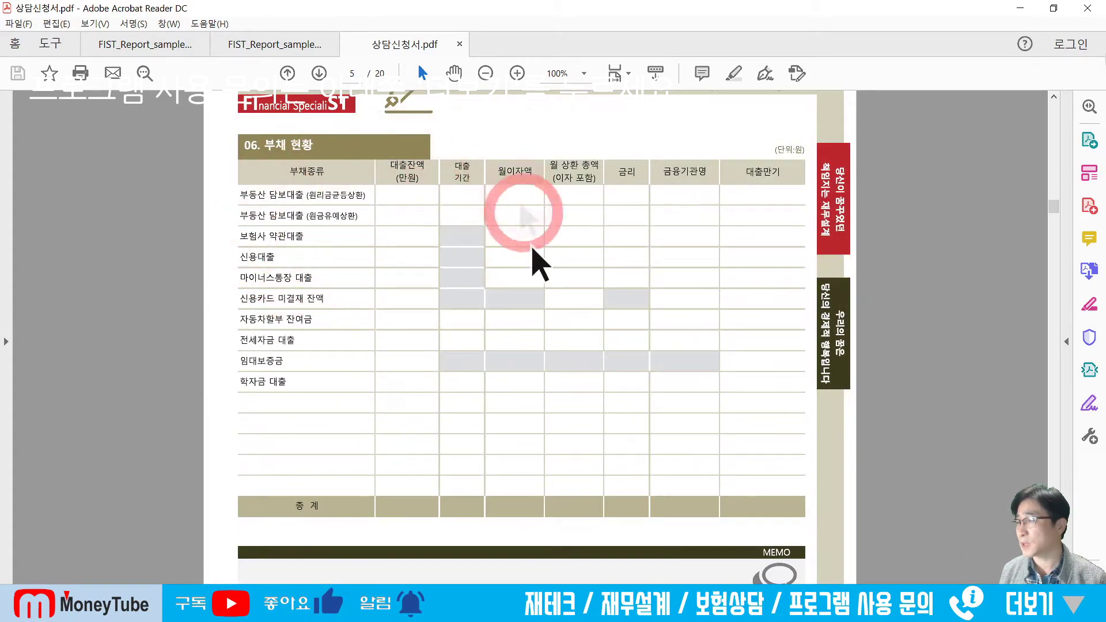
scroll(506, 421, down, 14)
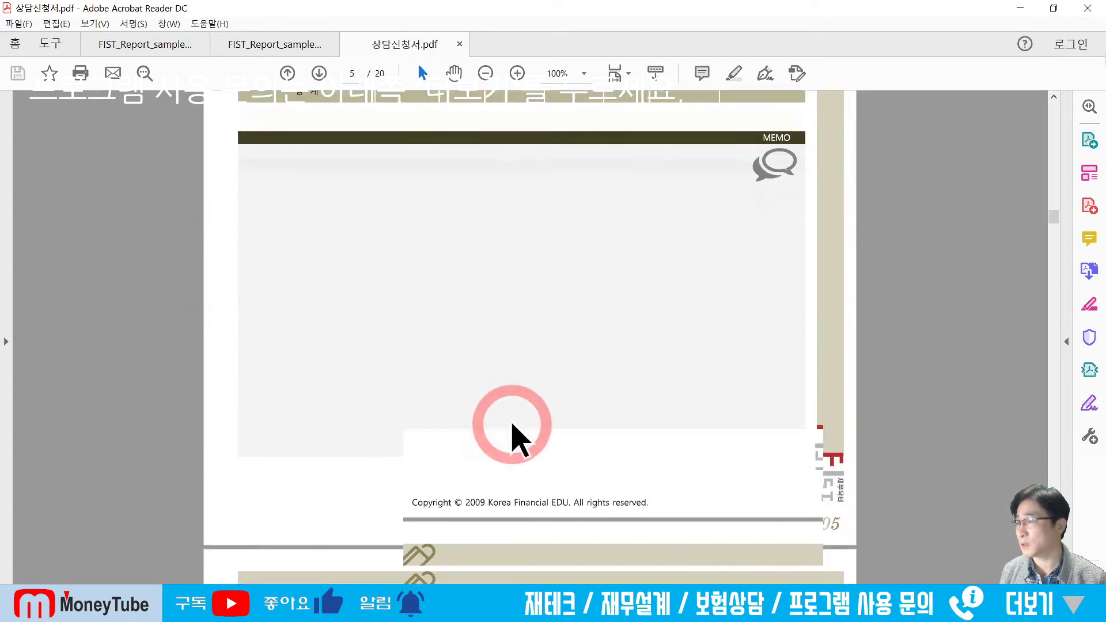
scroll(512, 437, down, 17)
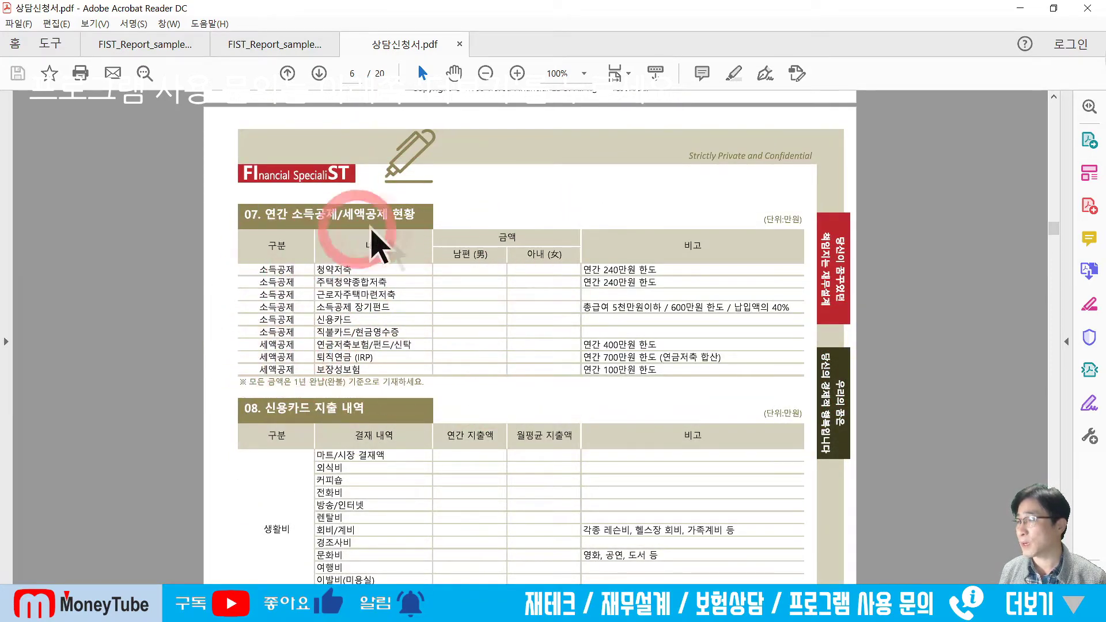
Look through the income and expense sections, from 08. 신용카드 지출 내역 to 12. 지출 현황 (월간) and the start of page 9
scroll(408, 284, down, 20)
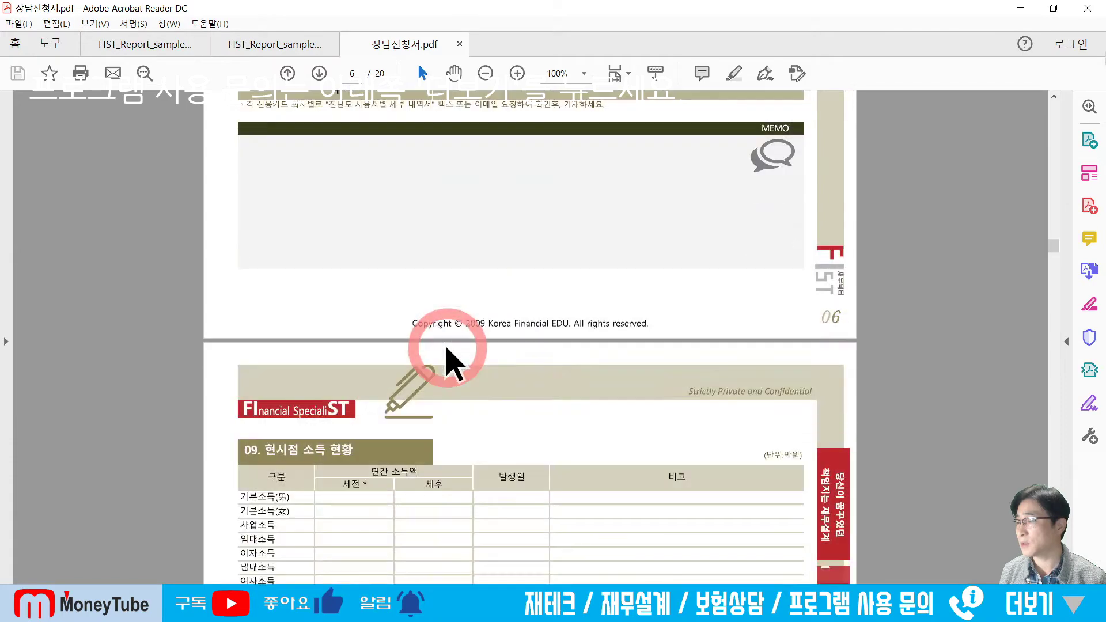
scroll(447, 361, down, 10)
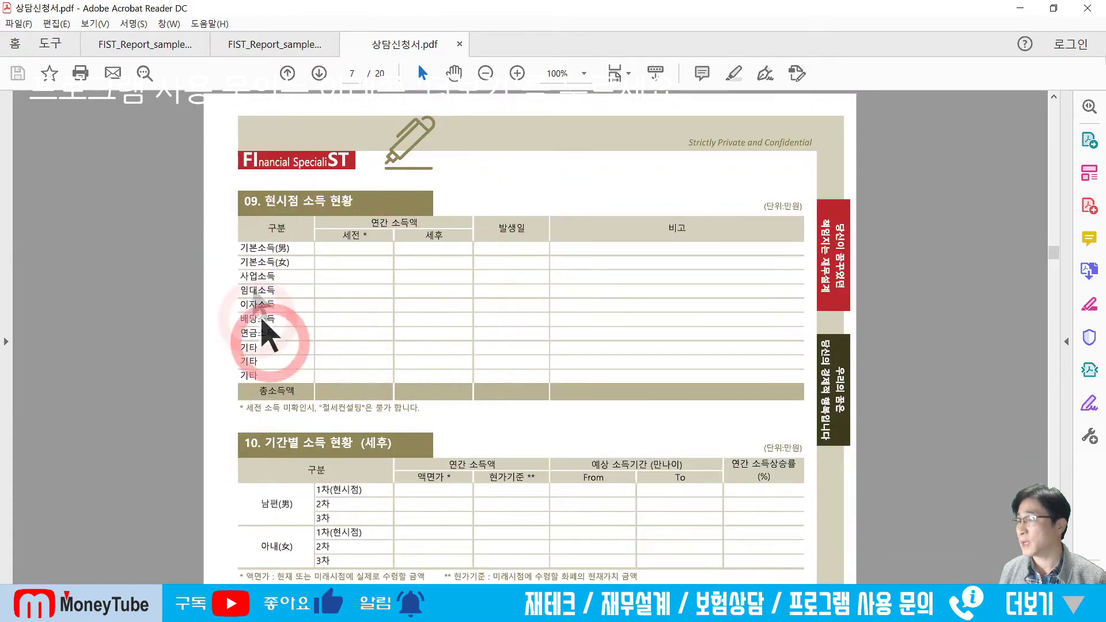
scroll(449, 338, down, 8)
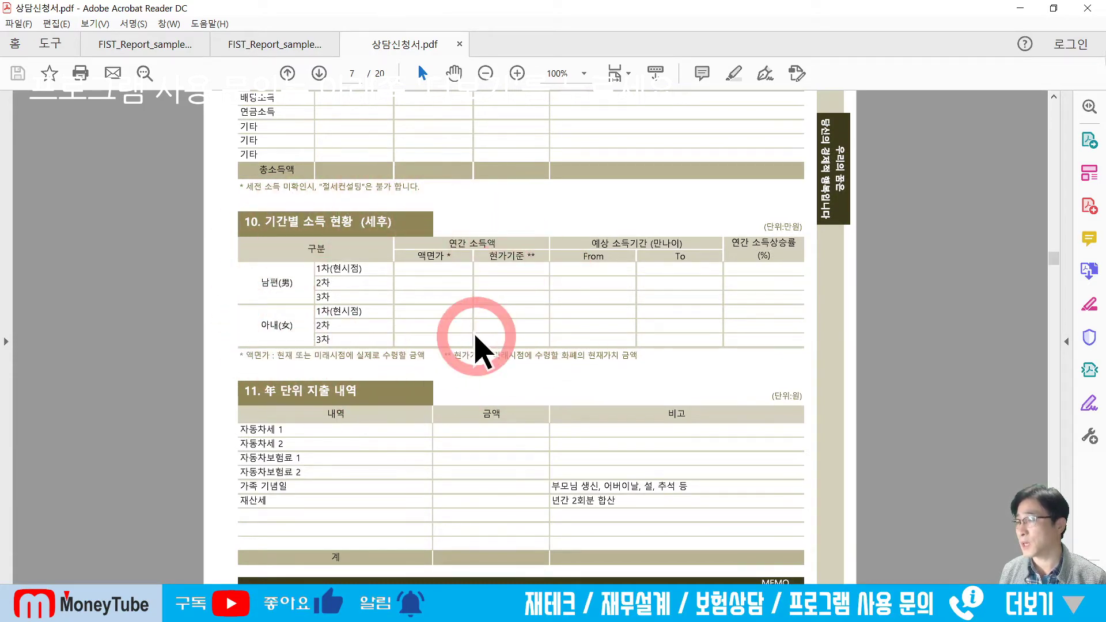
scroll(475, 343, down, 4)
scroll(420, 329, down, 20)
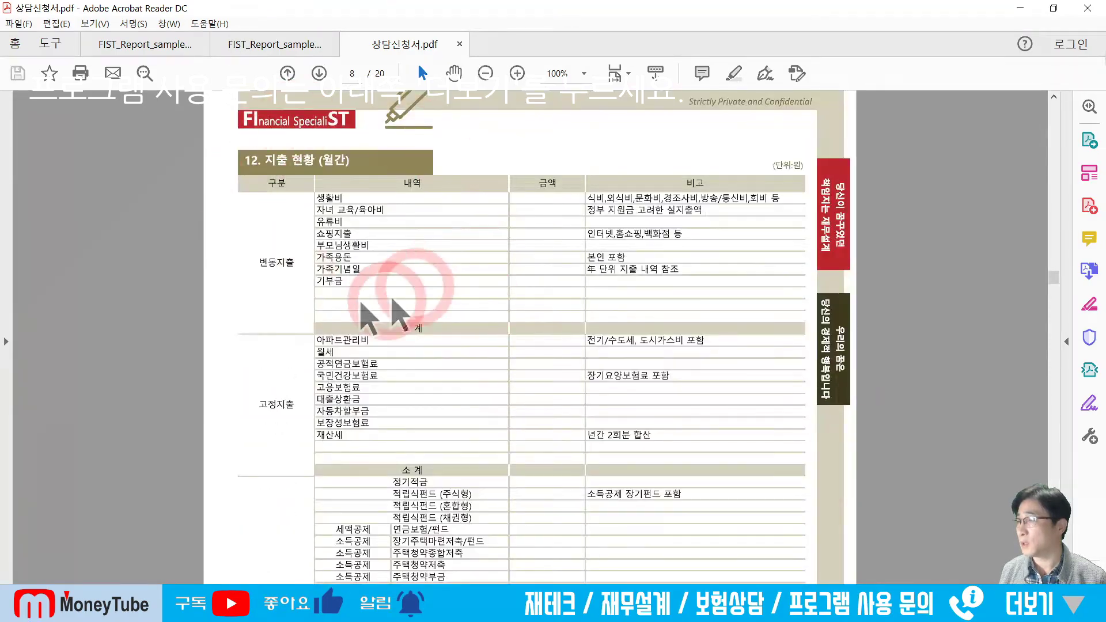
scroll(461, 276, down, 14)
scroll(498, 374, down, 17)
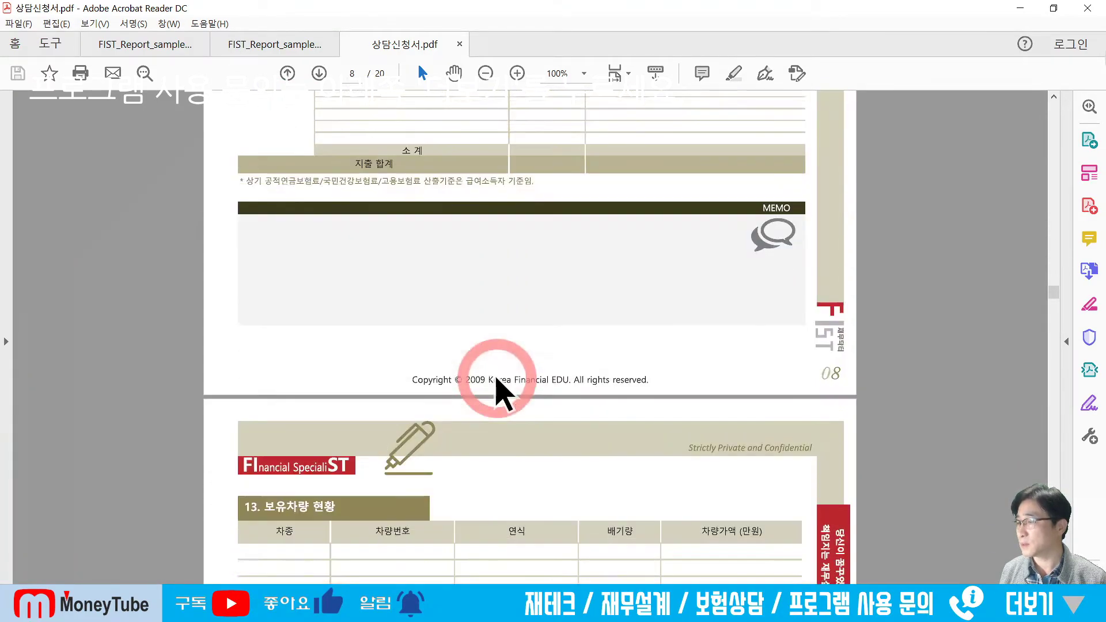
Review the form from 13. 보유차량 현황 through 17. 금융상품 보유 현황 to the 18-1. 피보험자별 보장 내역 (女) table on page 12
scroll(407, 314, down, 4)
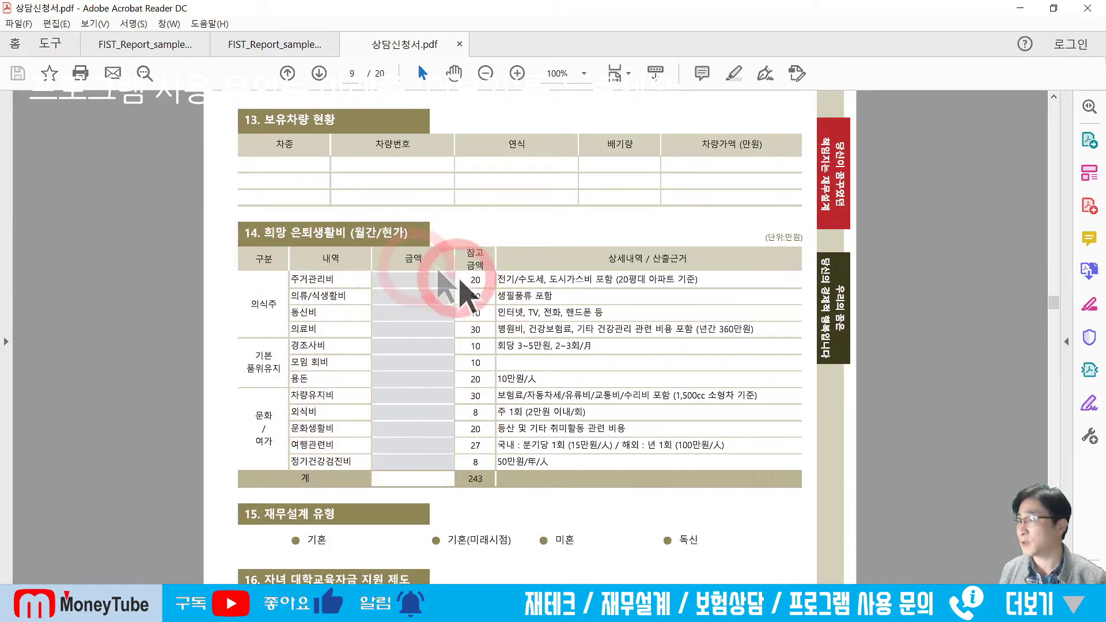
scroll(494, 380, down, 20)
scroll(497, 368, down, 8)
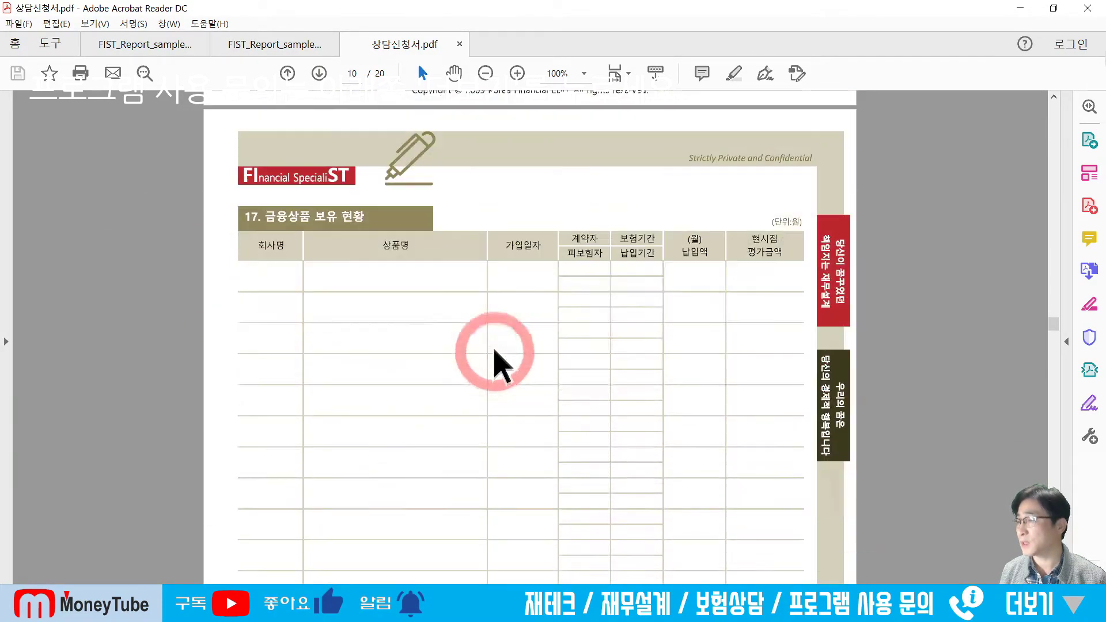
scroll(445, 291, down, 3)
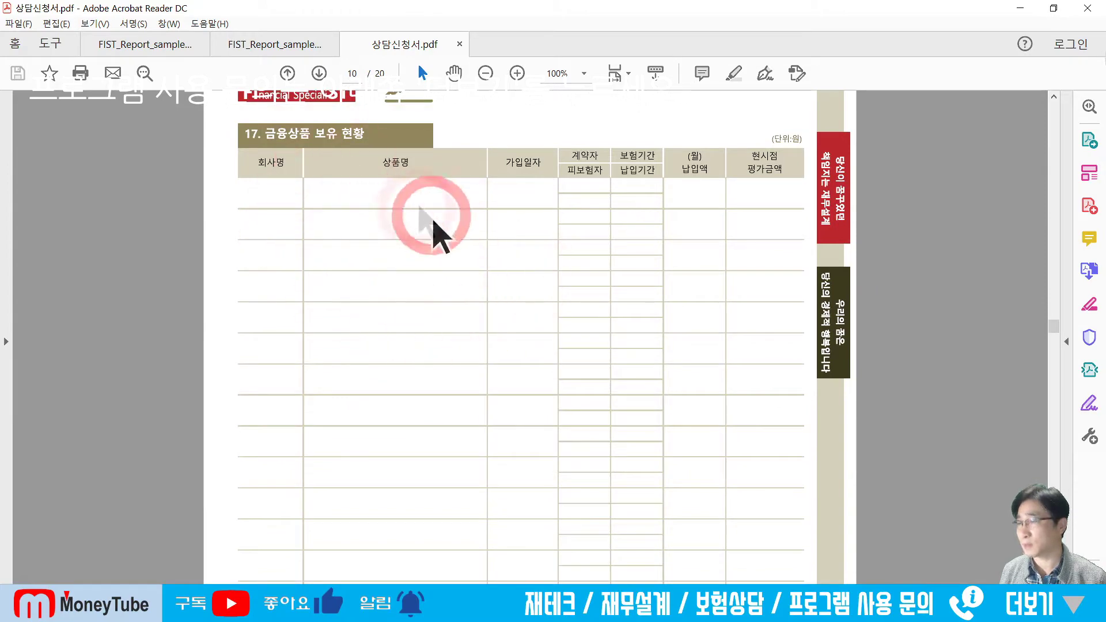
scroll(431, 241, down, 9)
scroll(438, 334, down, 10)
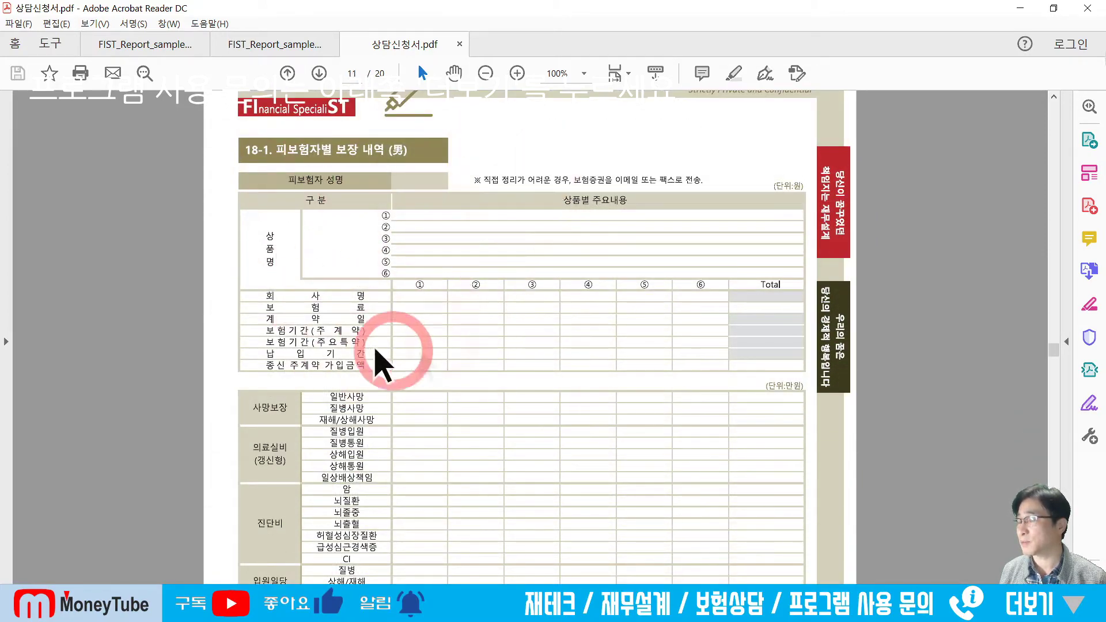
scroll(451, 351, down, 10)
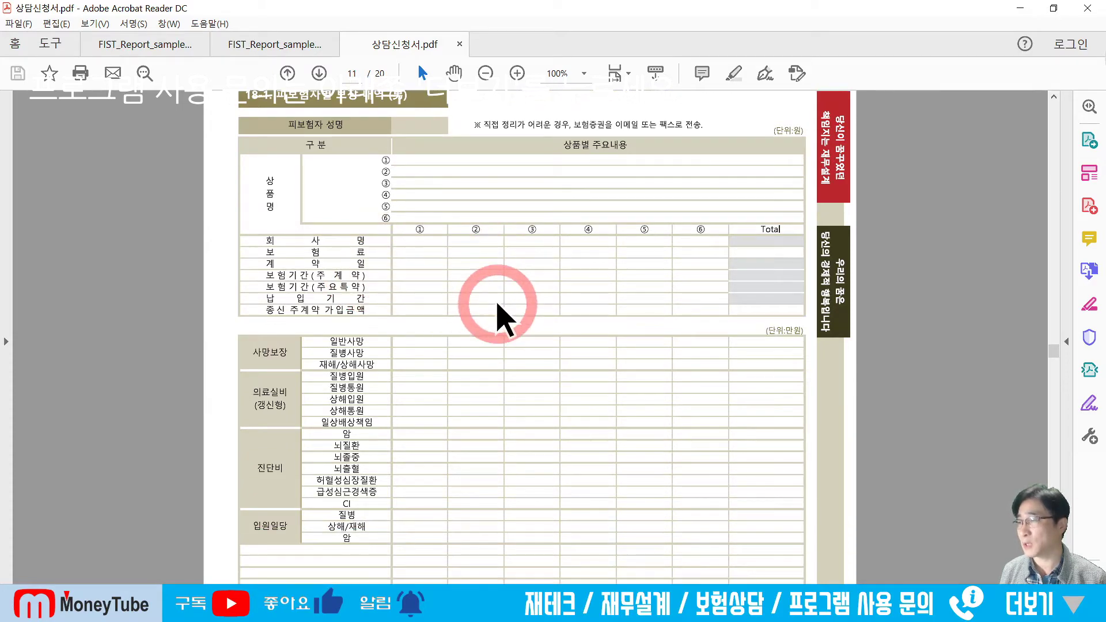
scroll(495, 309, down, 5)
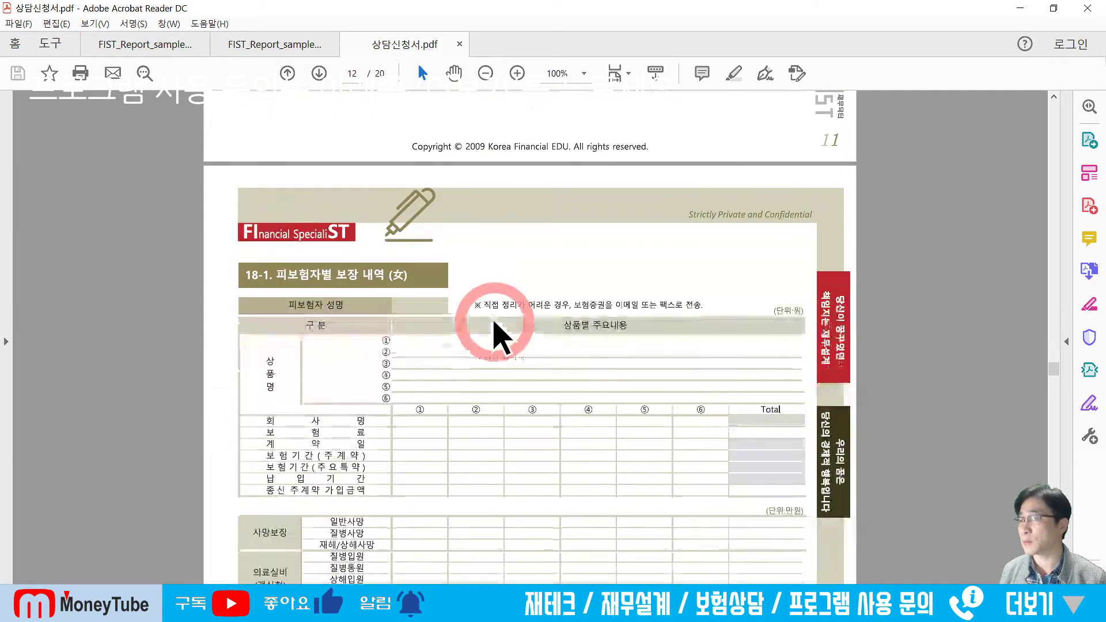
Return to FIST_Report_sample_Pro.pdf and page back to 17. 금융상품 보유 현황 on page 90
click(299, 47)
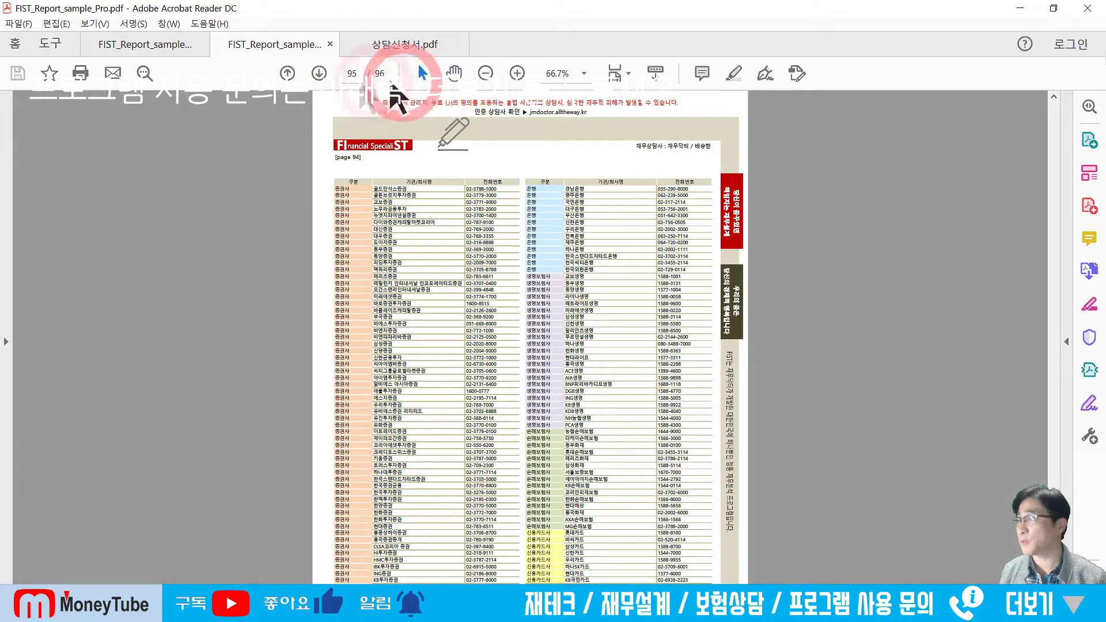
click(290, 74)
click(292, 73)
click(292, 73)
click(292, 74)
click(292, 74)
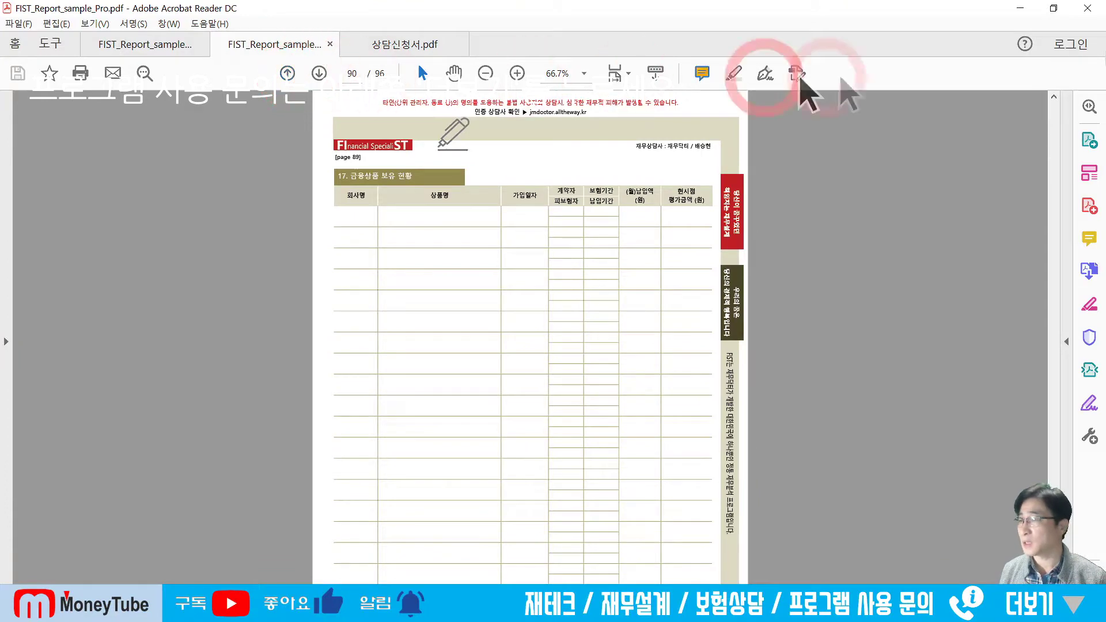
Minimize the PDF reader to get back to the FiST workbook in Excel and open its license information page
click(1018, 12)
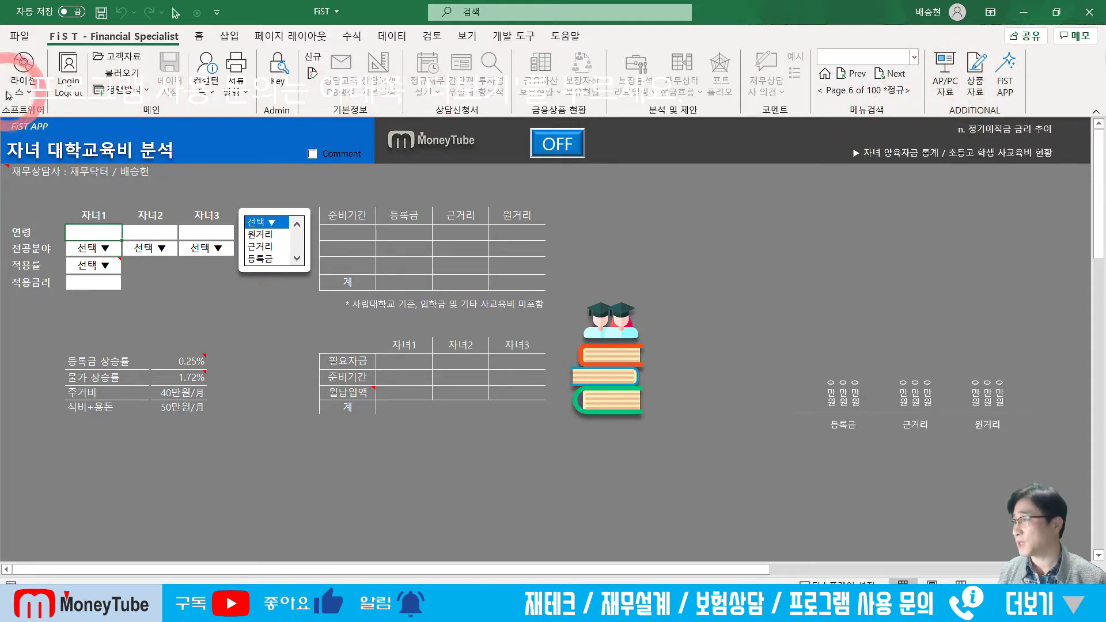
click(24, 68)
click(40, 112)
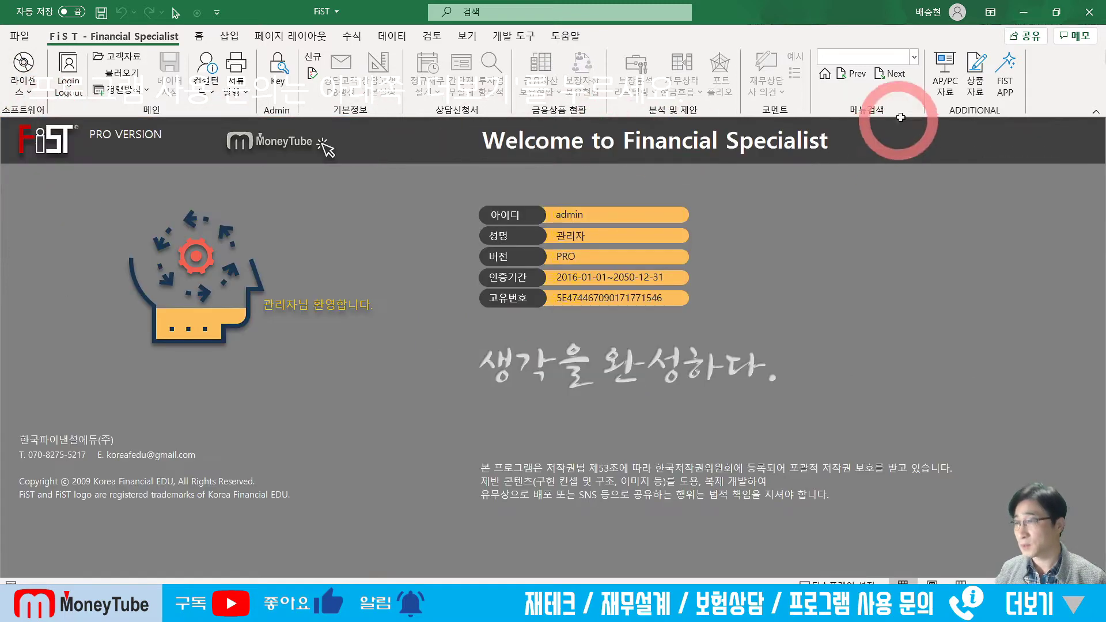
Look over the APPENDIX list of reference materials and display the 기준금리 추이 chart
click(941, 97)
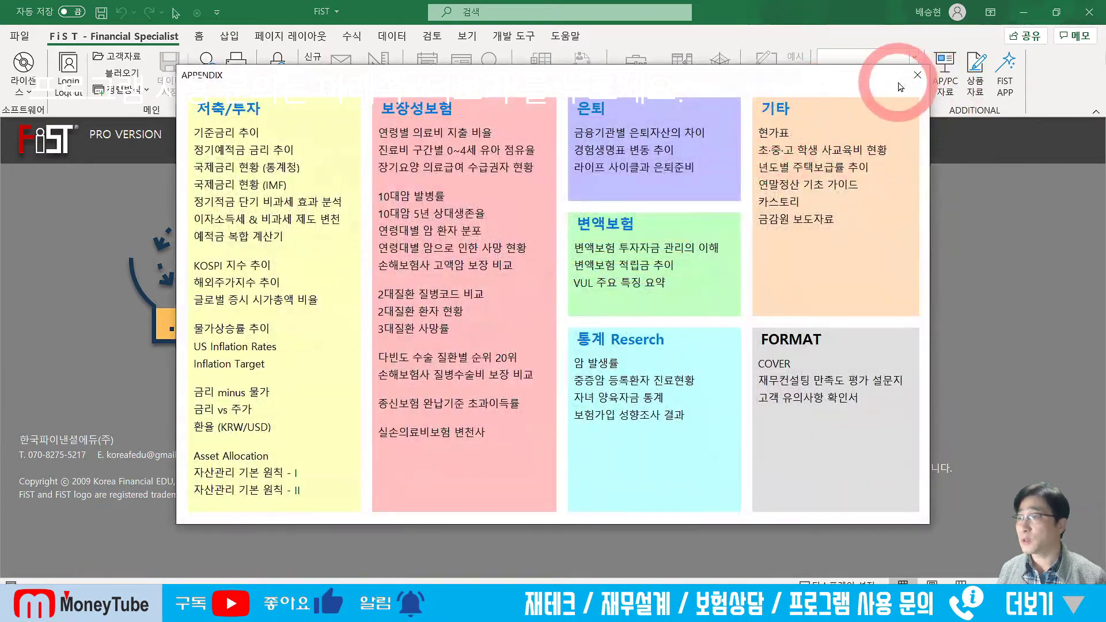
click(916, 76)
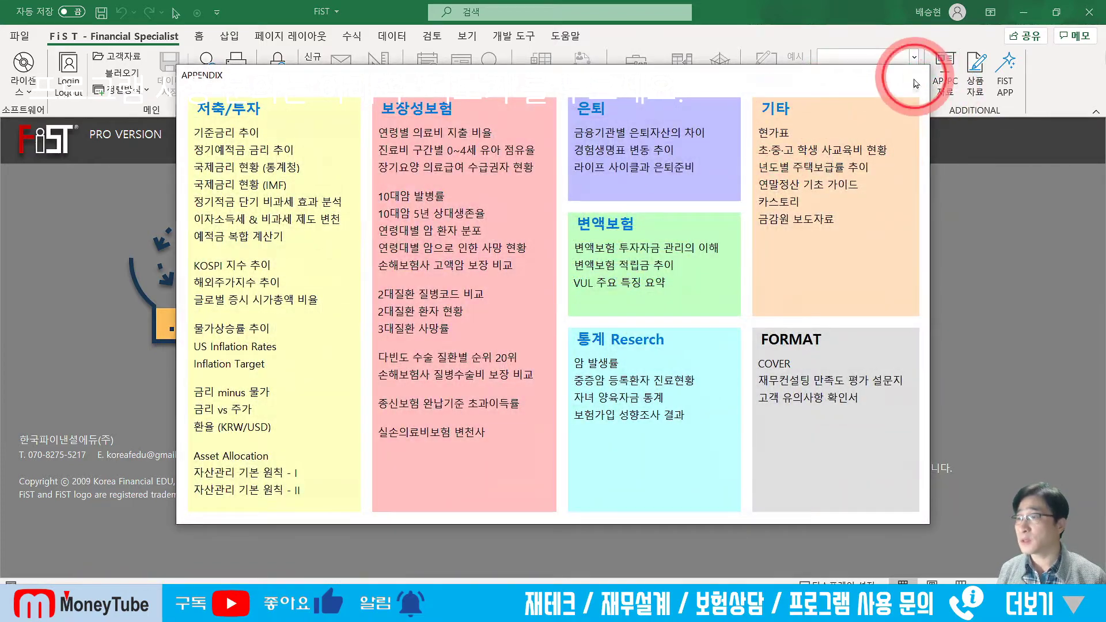
click(939, 92)
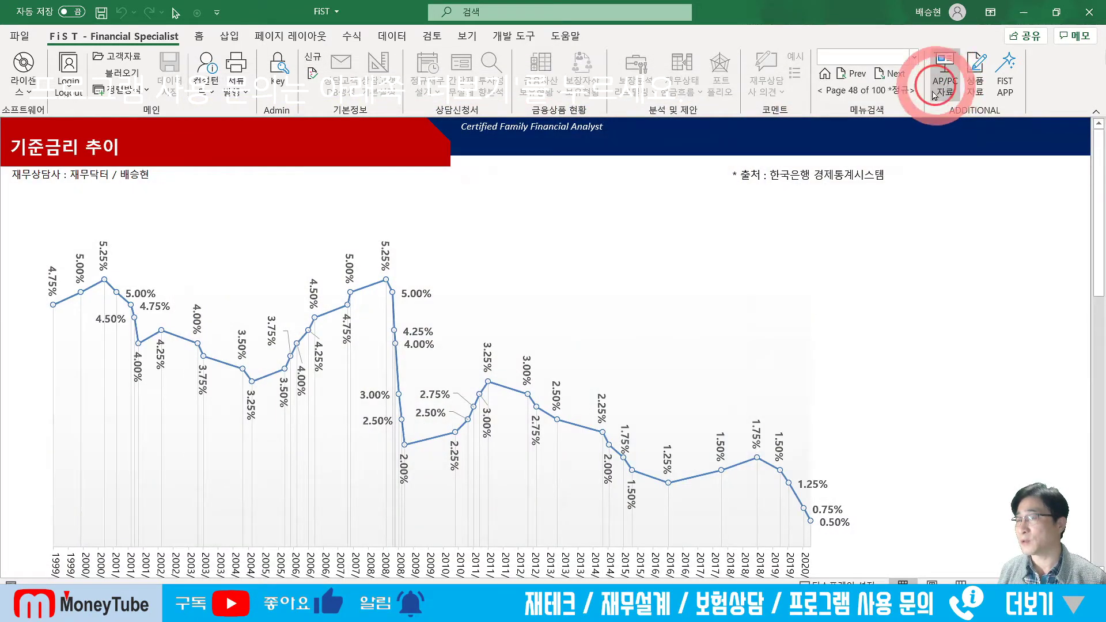
Display the 이자소득세 & 비과세 제도 변천 page and the US Inflation Rates chart from the APPENDIX list
click(935, 92)
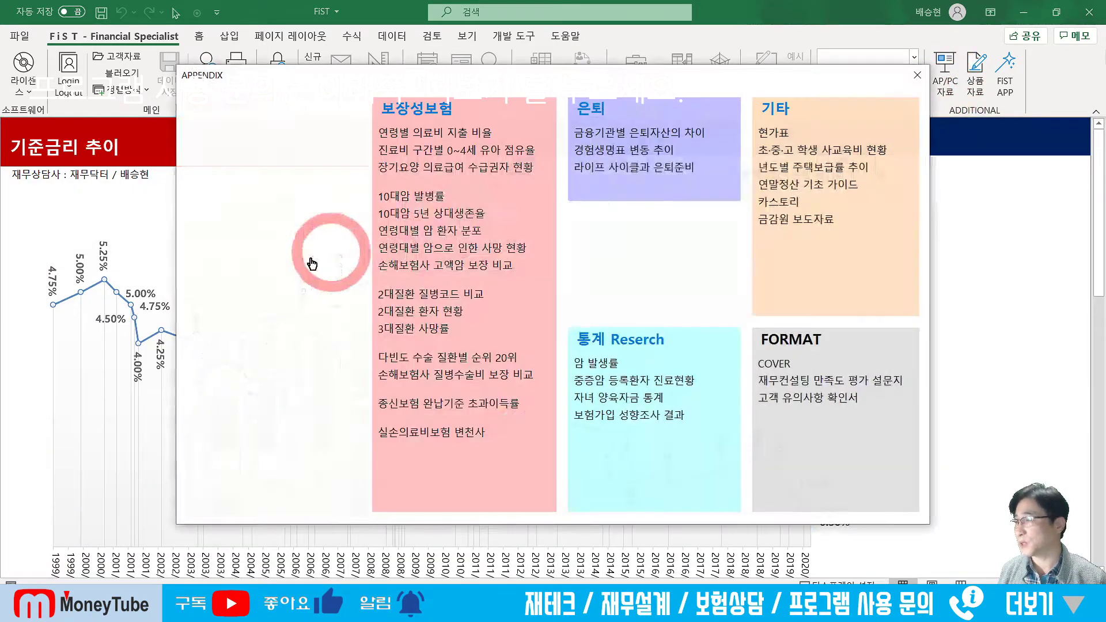
click(459, 248)
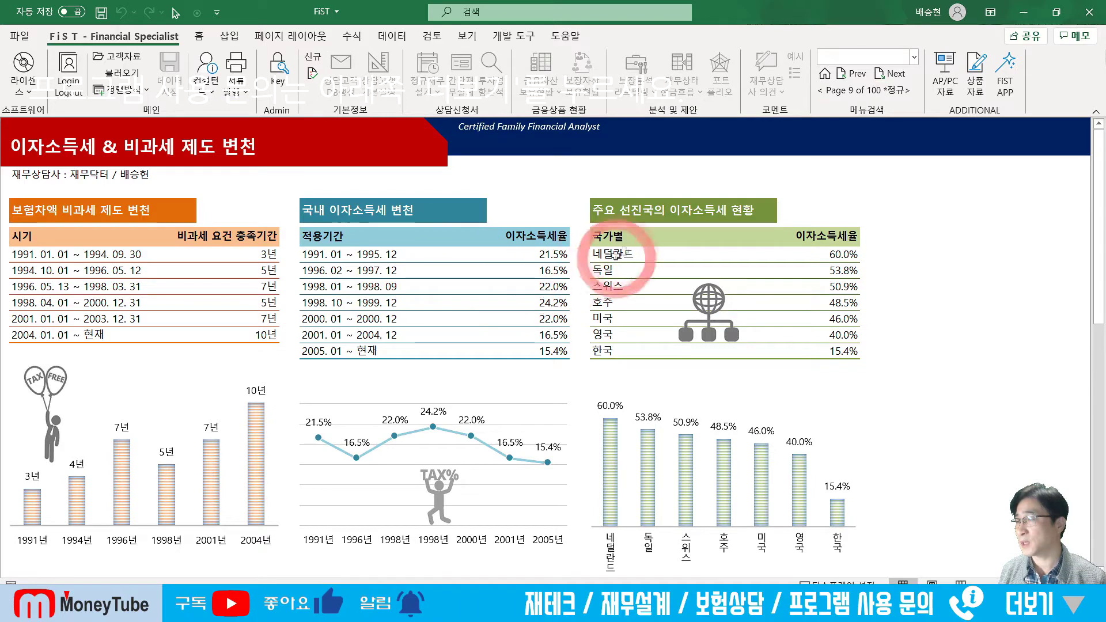
click(940, 87)
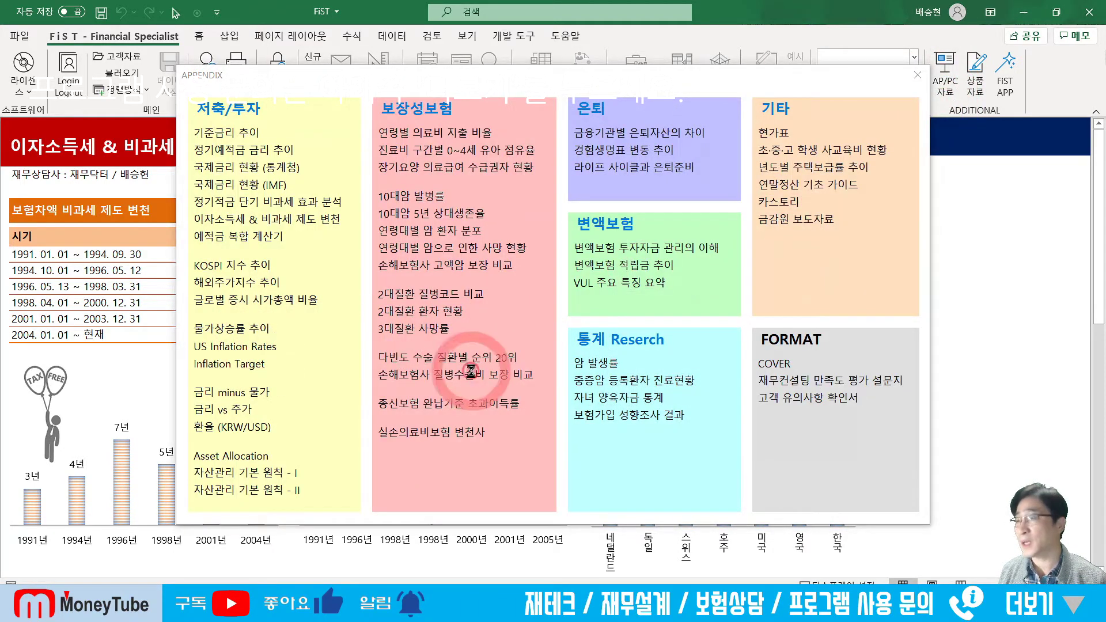
click(473, 376)
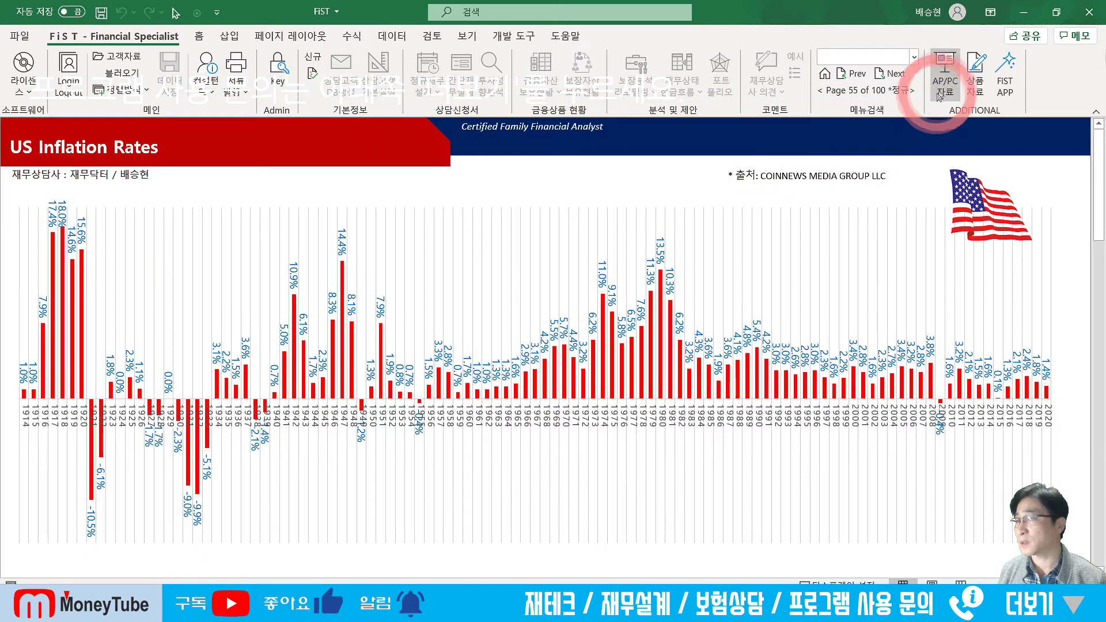
Display the Inflation Target page from the APPENDIX reference list
click(940, 89)
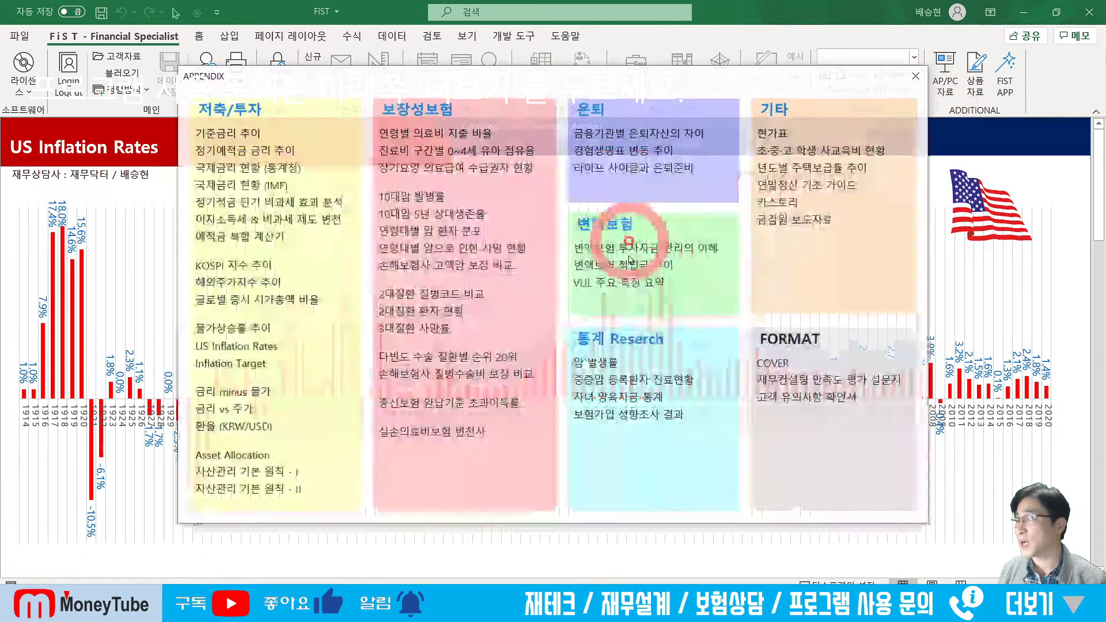
click(263, 363)
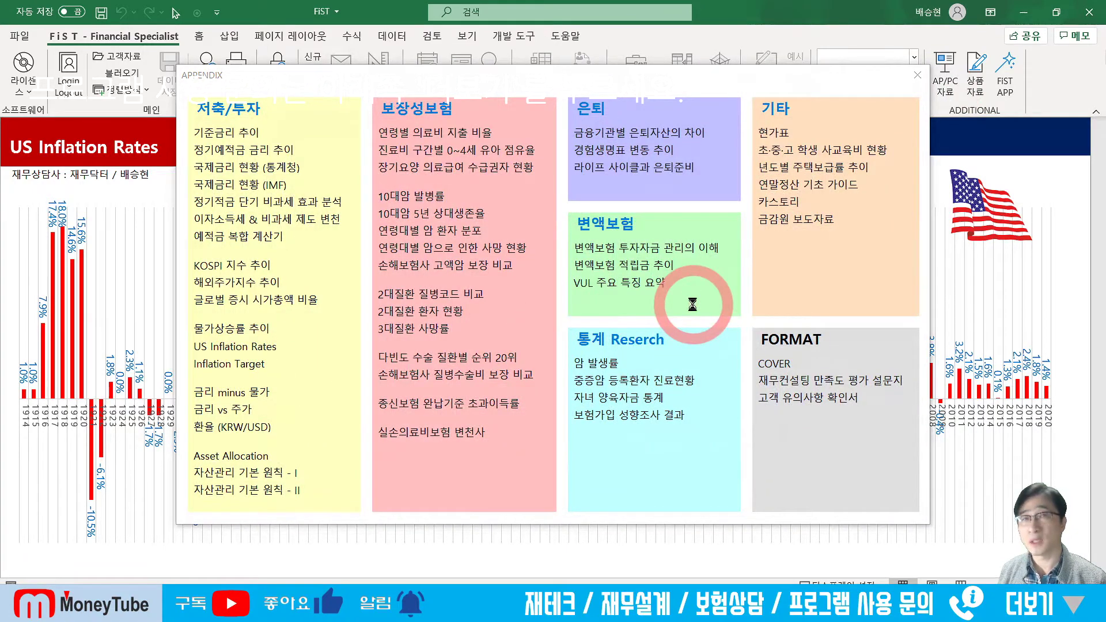
click(840, 174)
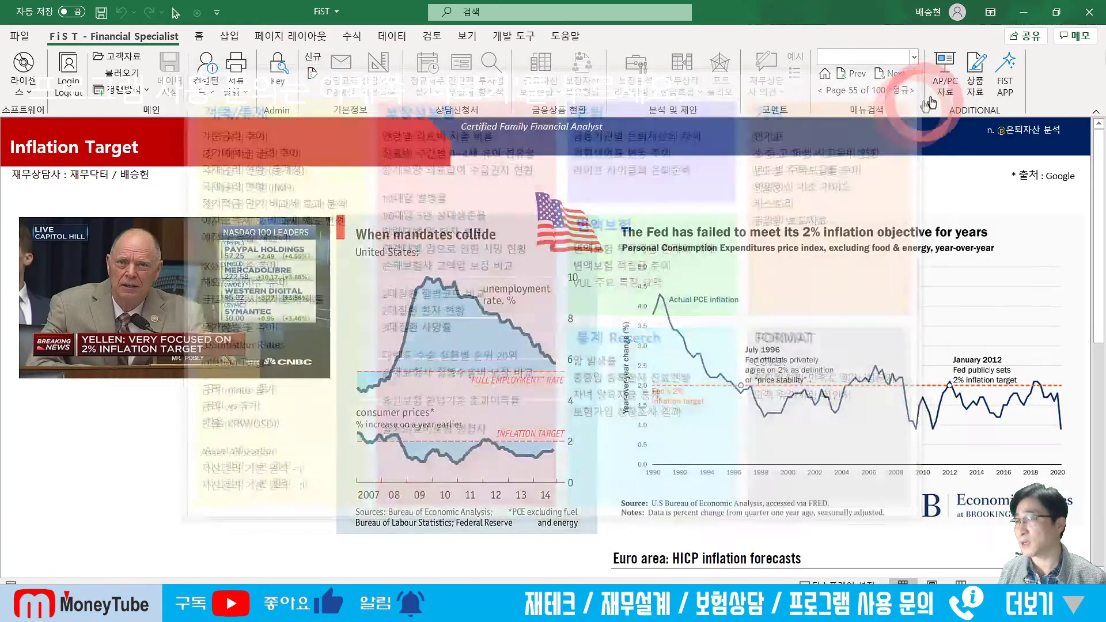
Reopen the APPENDIX list and display the 금리 vs 주가 chart comparing deposit rates with KOSPI
click(944, 83)
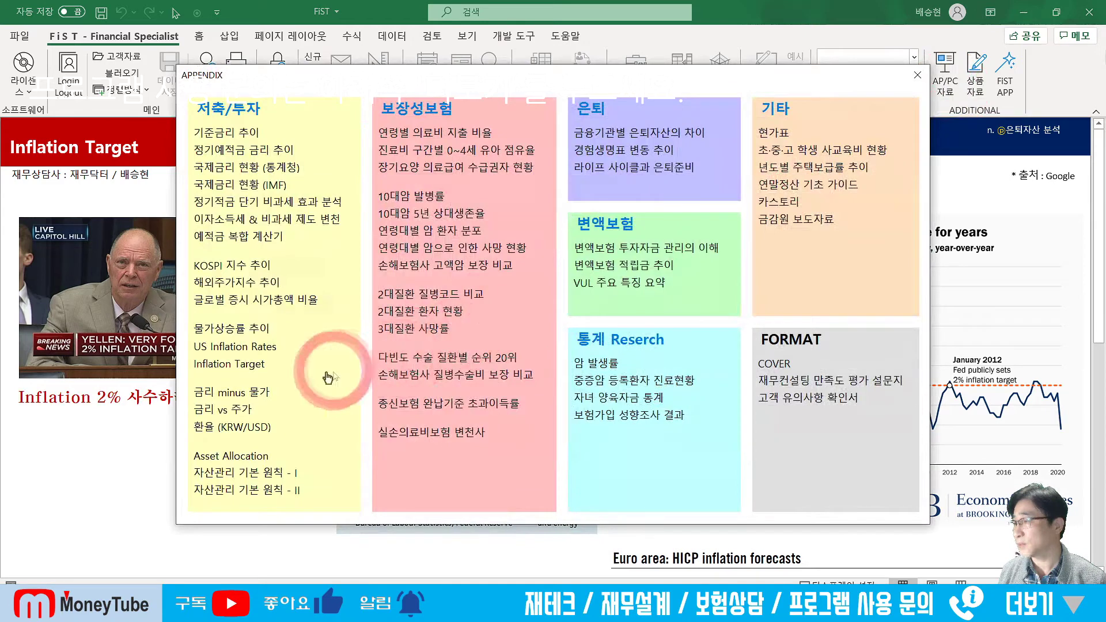
click(235, 396)
click(320, 398)
click(542, 364)
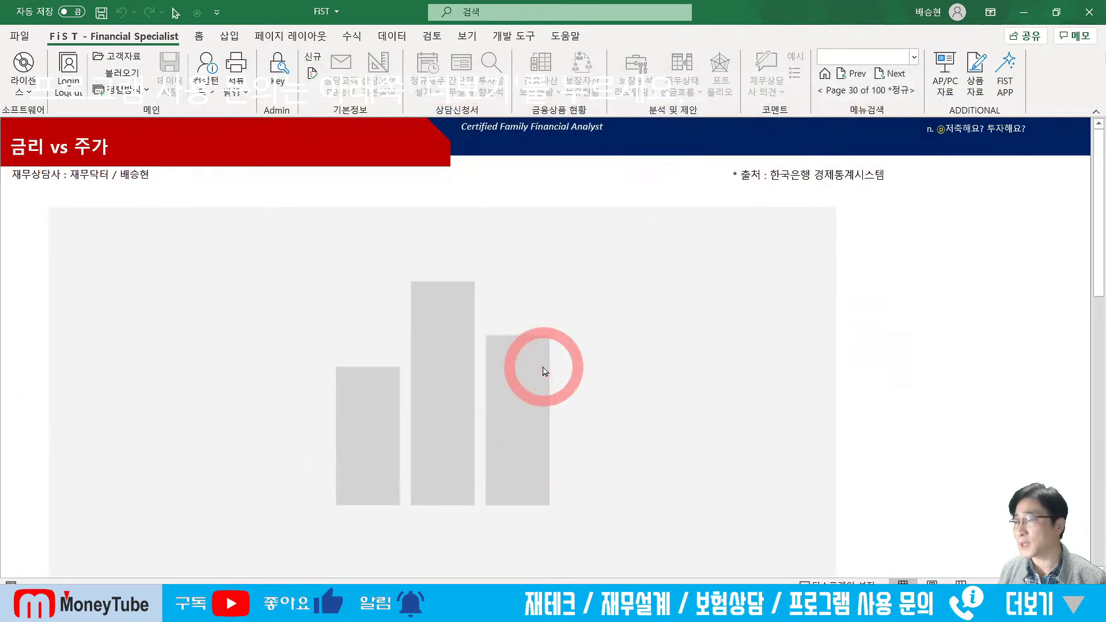
click(434, 419)
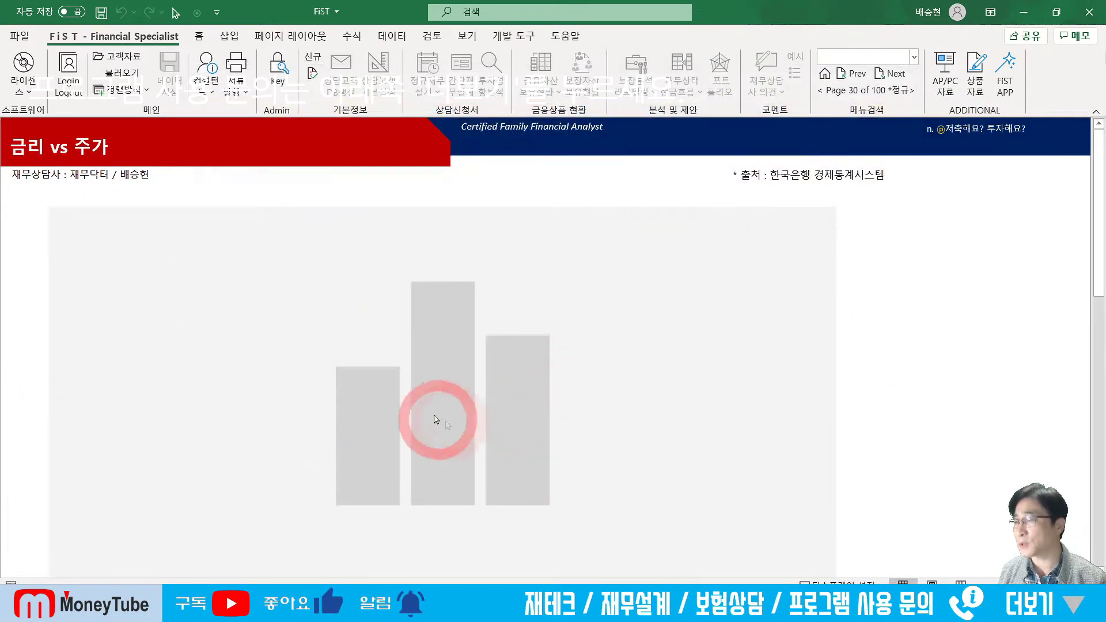
click(720, 213)
click(672, 364)
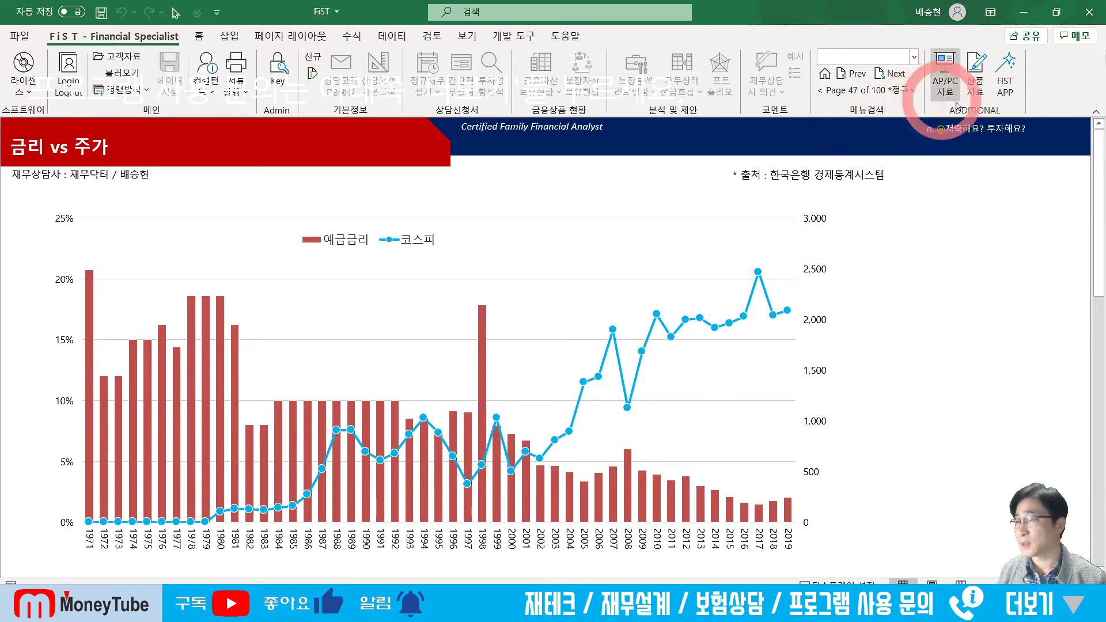
Open the 보험료 비교 calculator from the FIST APP list and set its conditions to 남성, 30세, 기본형 and 성인보험
click(1002, 98)
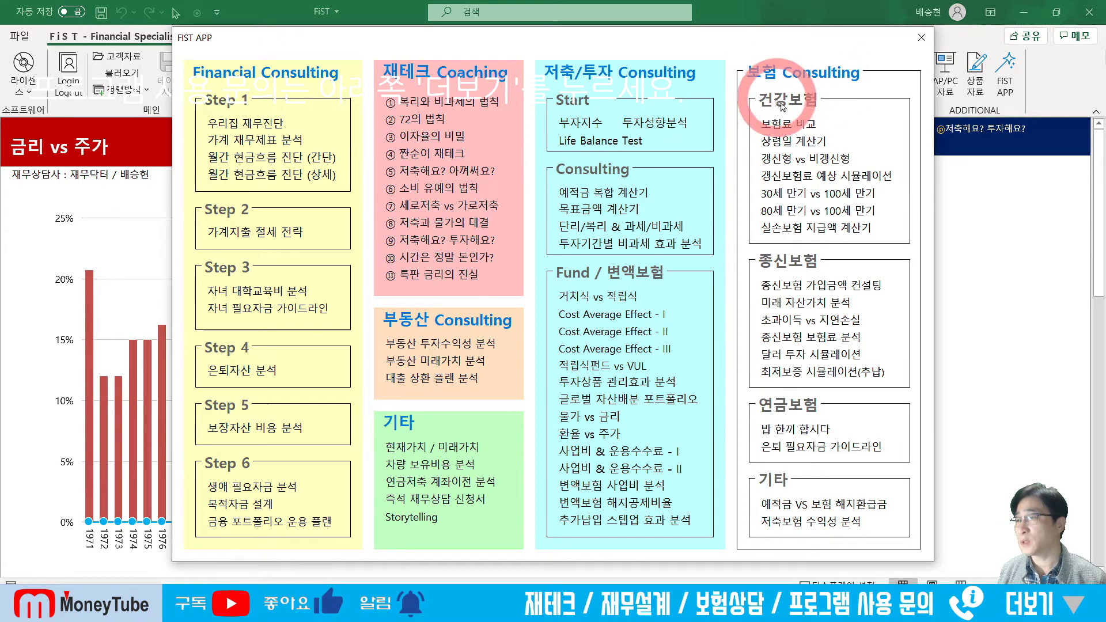
click(775, 124)
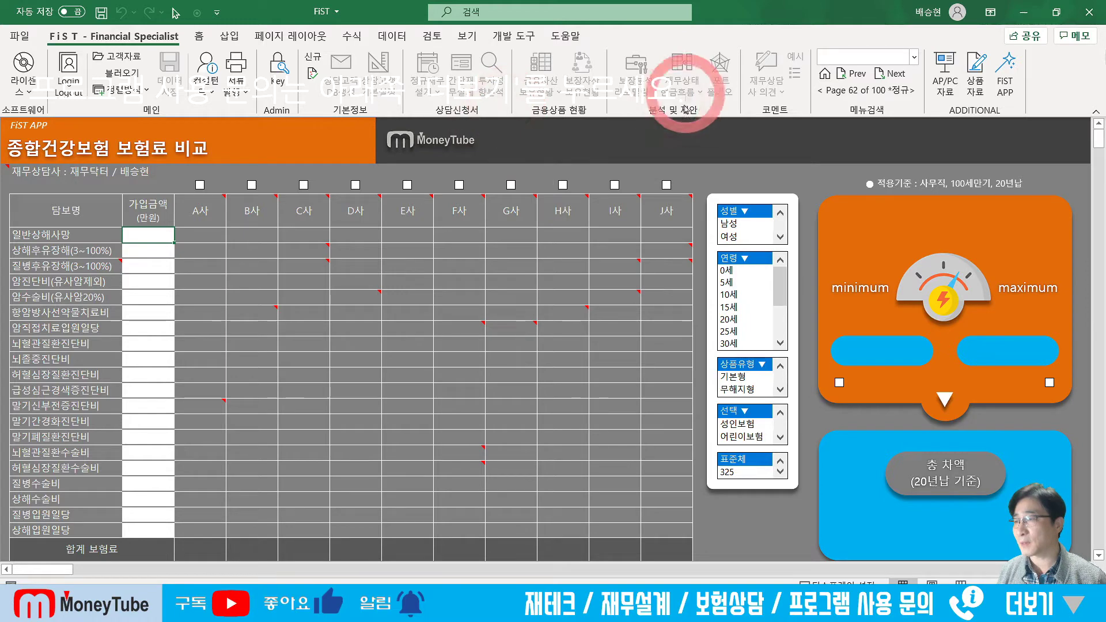
click(732, 225)
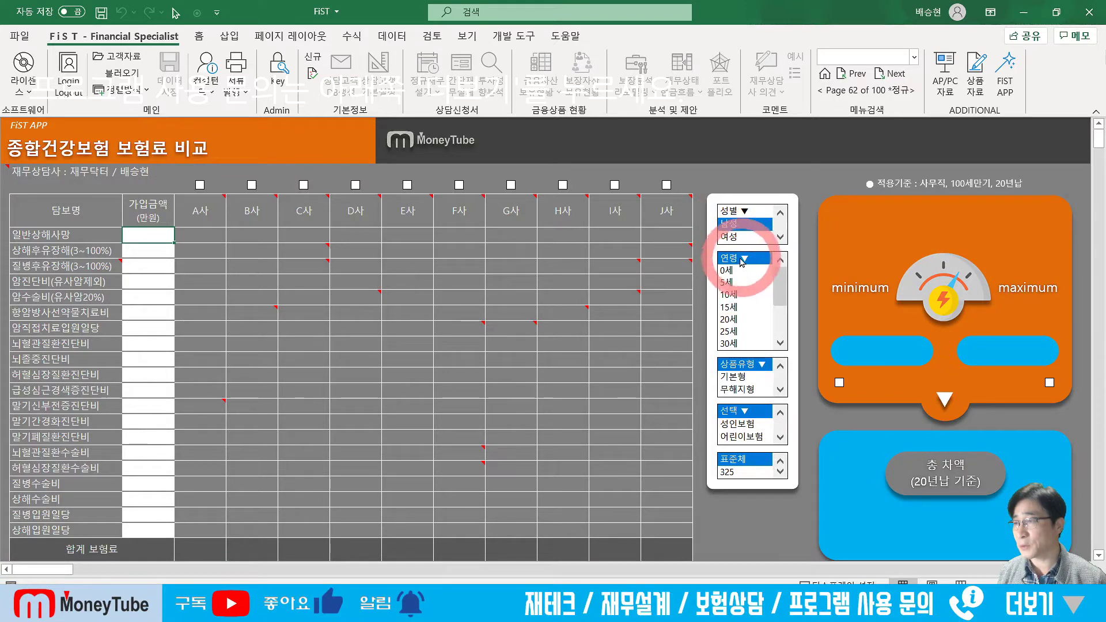
click(728, 344)
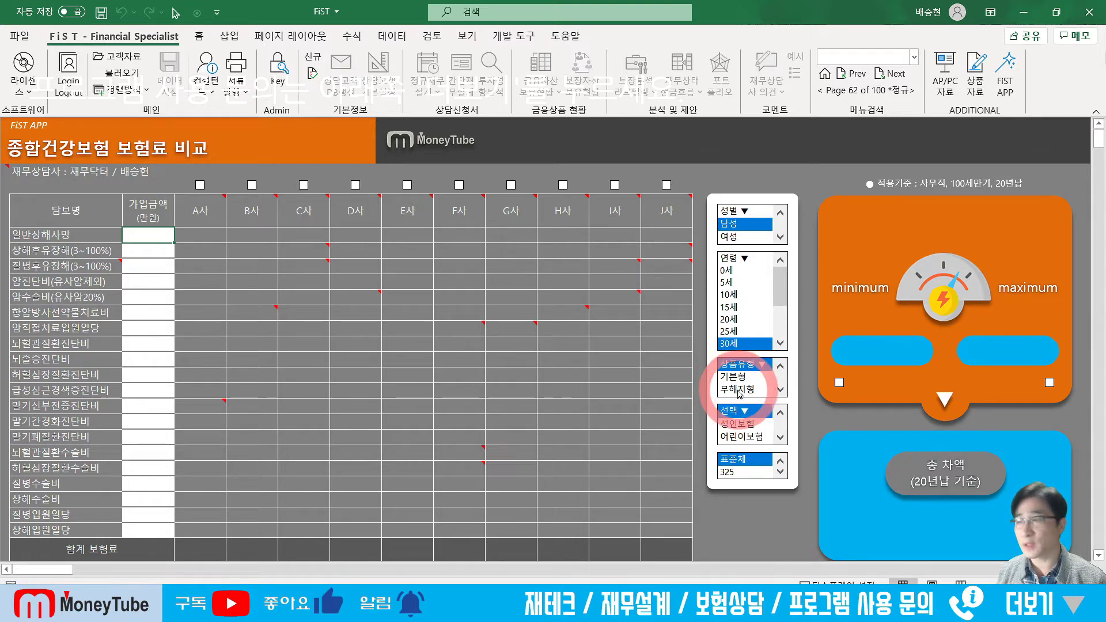
click(734, 376)
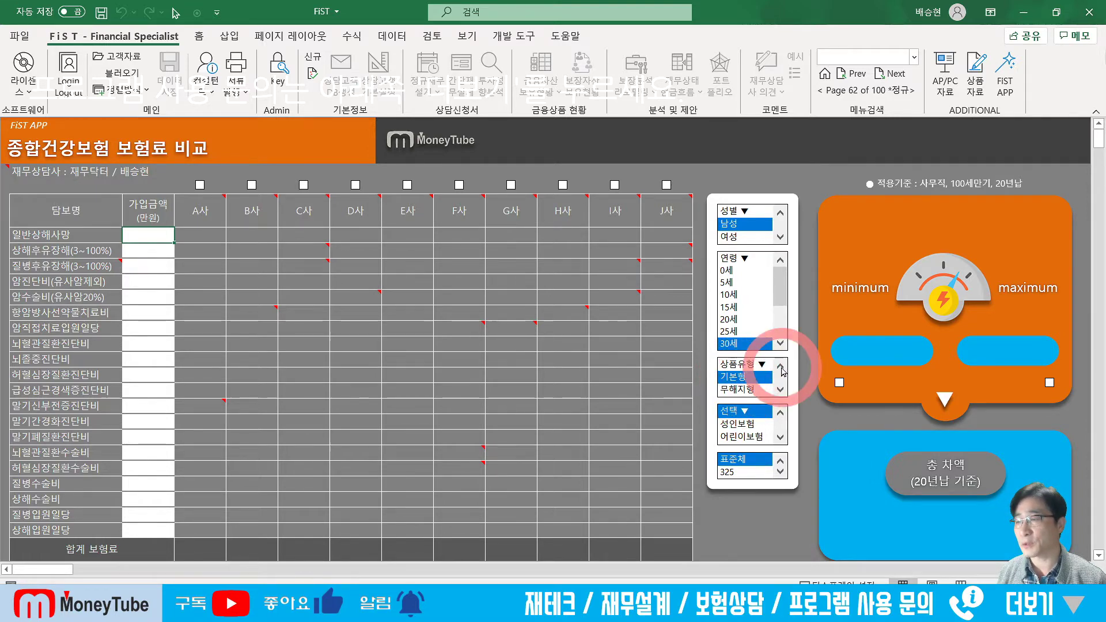
click(739, 425)
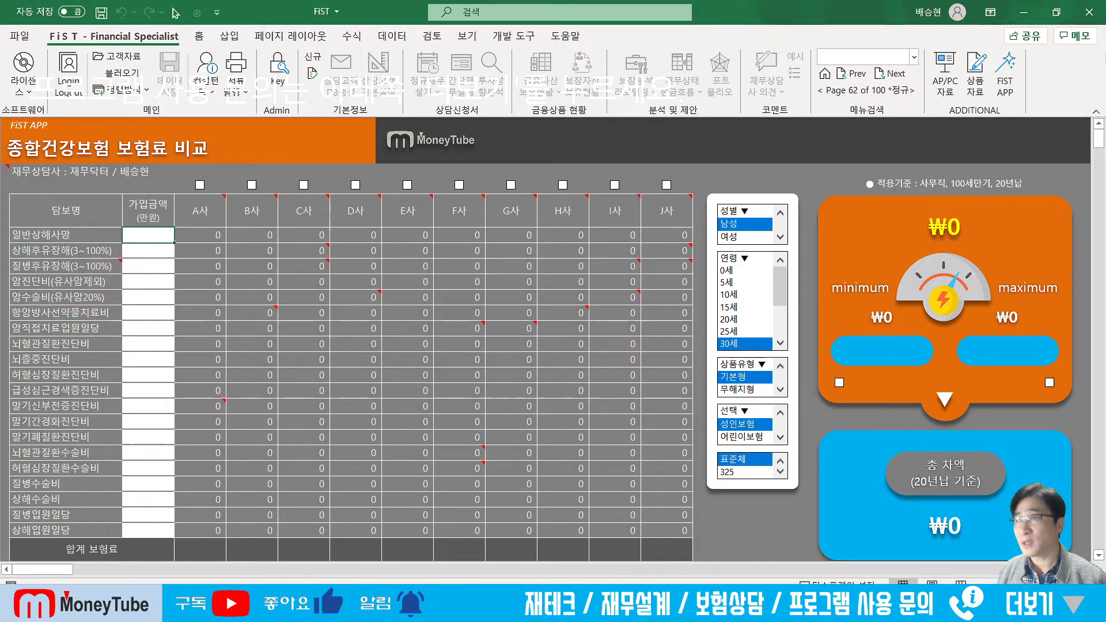
Outline all the coverage names in the 담보명 column with an on-screen rectangle annotation, and exit pen mode
key(F9)
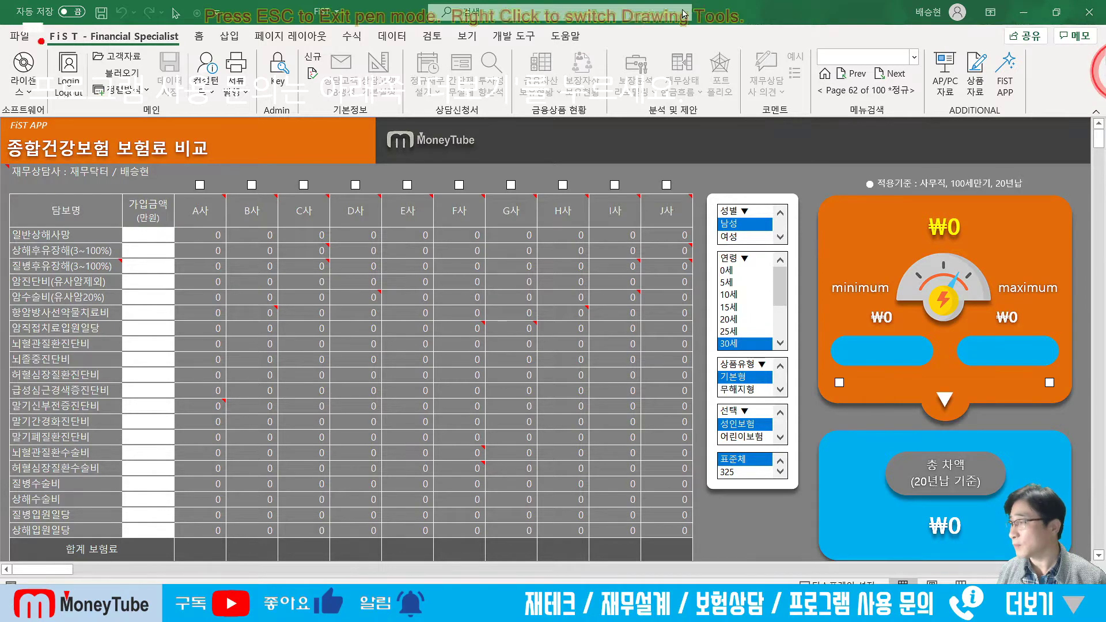
right_click(18, 241)
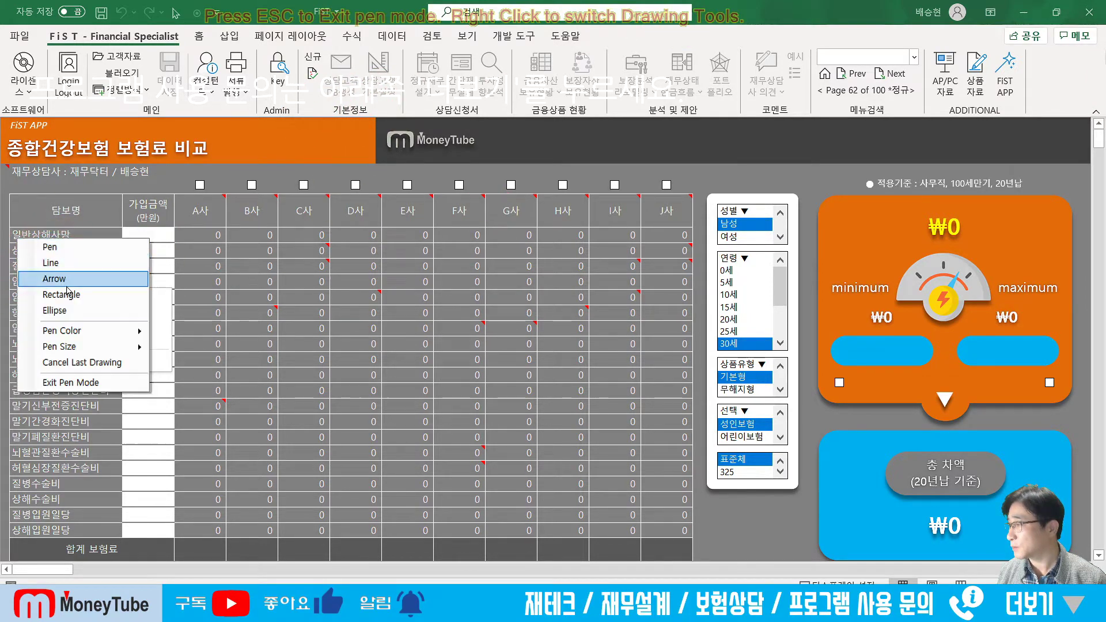
click(46, 292)
mouse_move(6, 222)
mouse_down()
mouse_move(52, 484)
mouse_move(43, 530)
mouse_move(121, 538)
mouse_up()
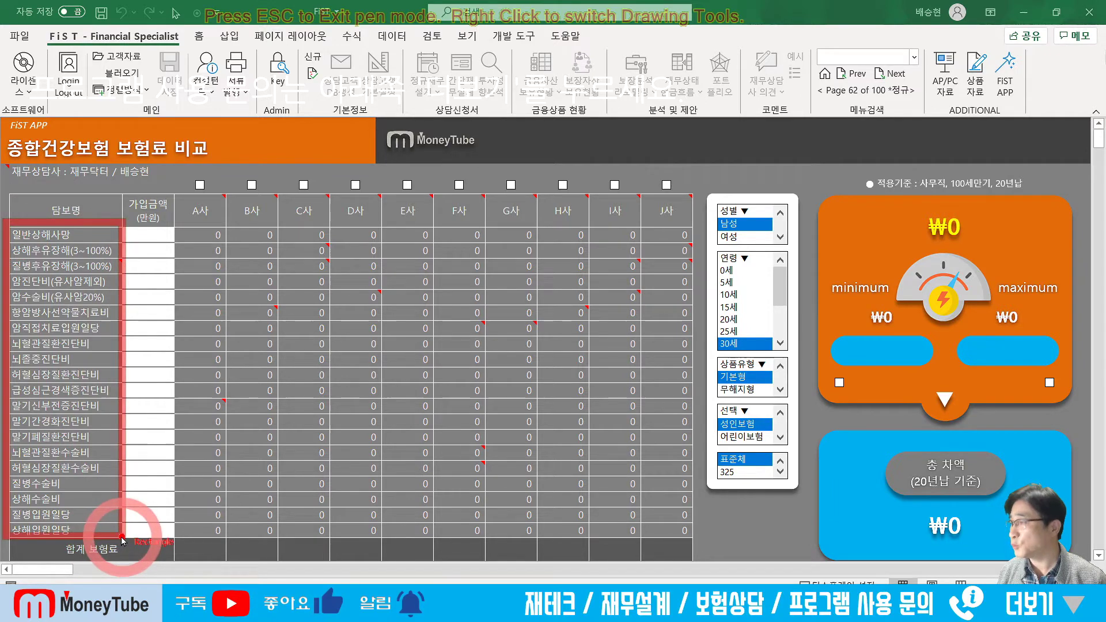
click(157, 423)
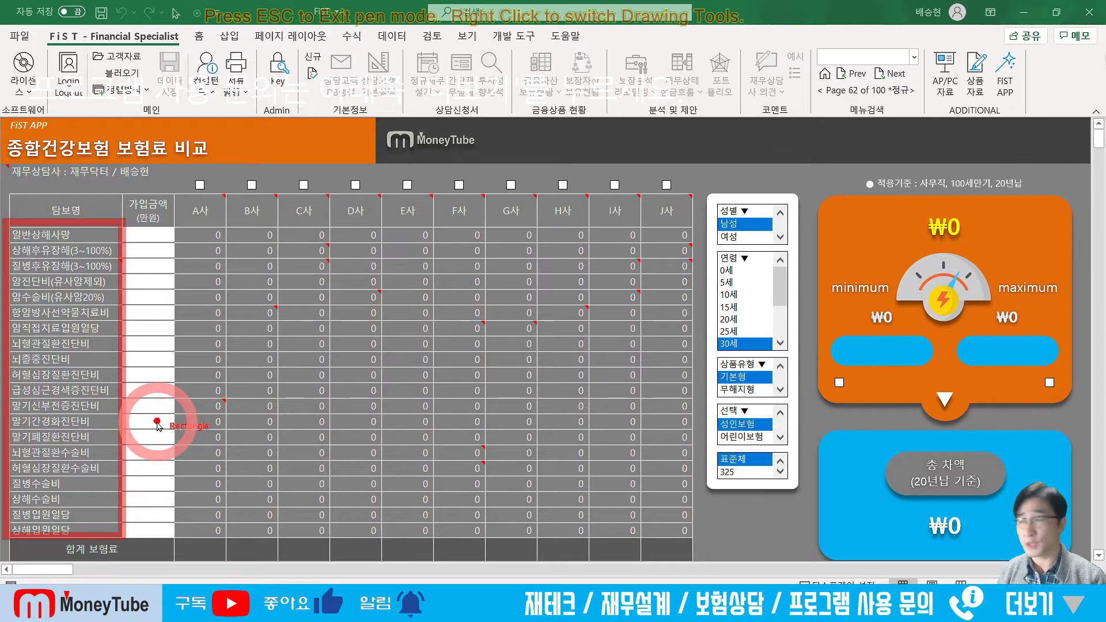
key(Escape)
Enter the 가입금액 for 일반상해사망 and 상해후유장해 as 10,000 each and for 질병후유장해 as 3,000
click(149, 236)
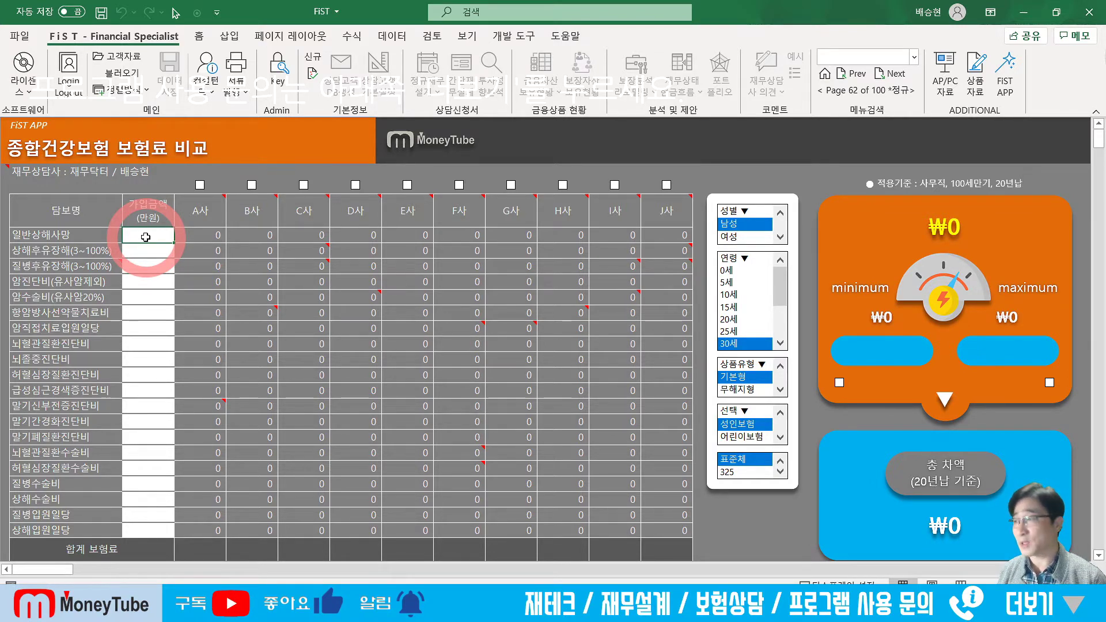
click(154, 237)
text(1)
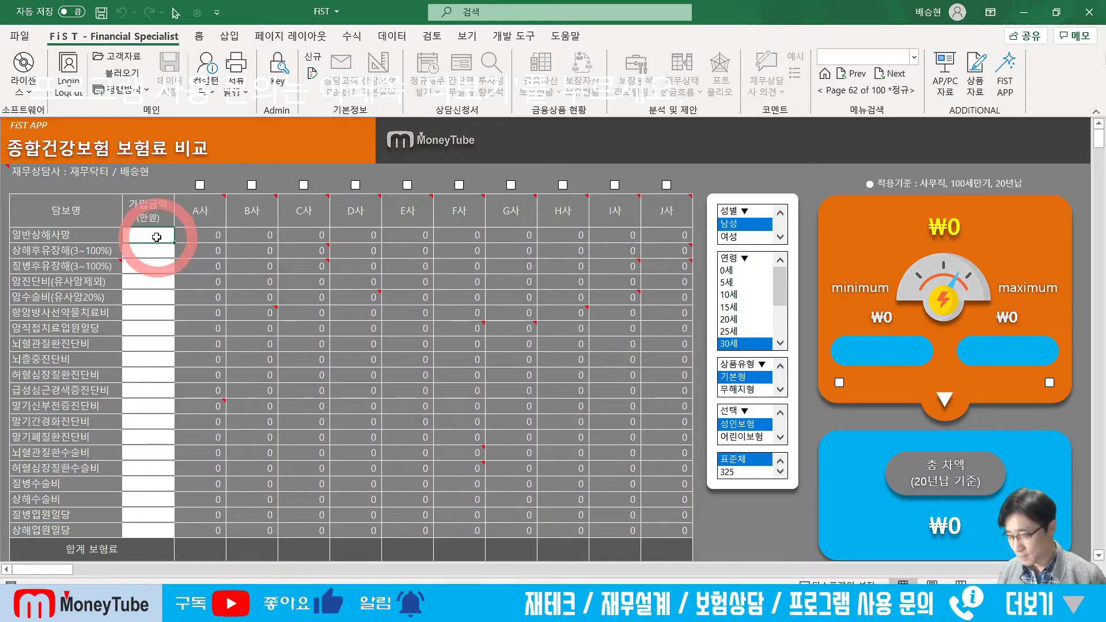
text(0,00)
text(0000)
key(Return)
text(10,00000)
key(Return)
text(3,)
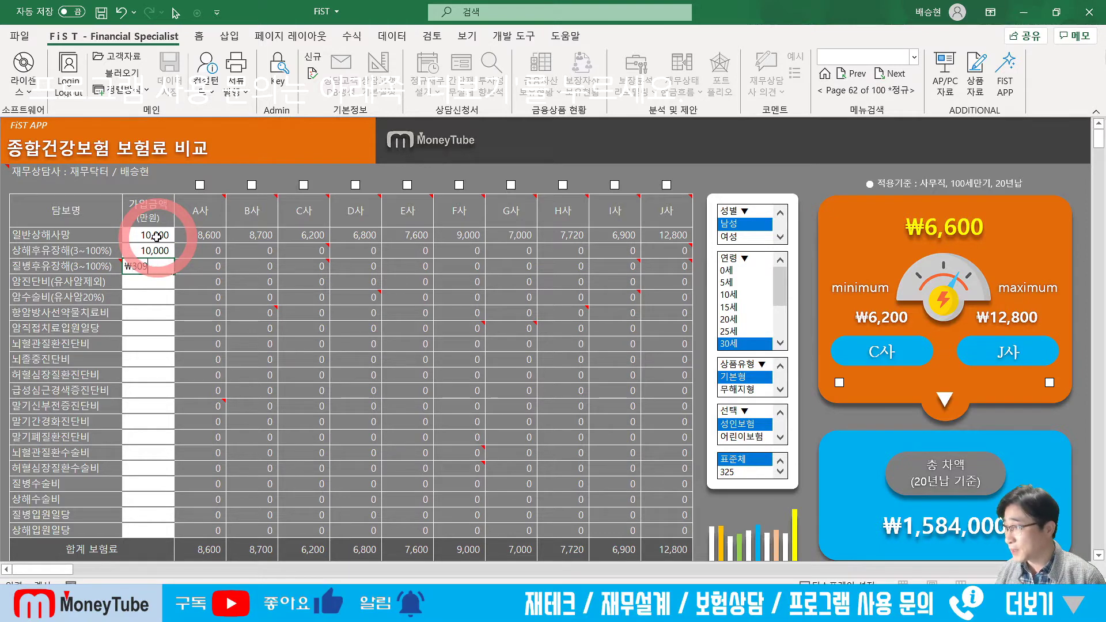
text(000)
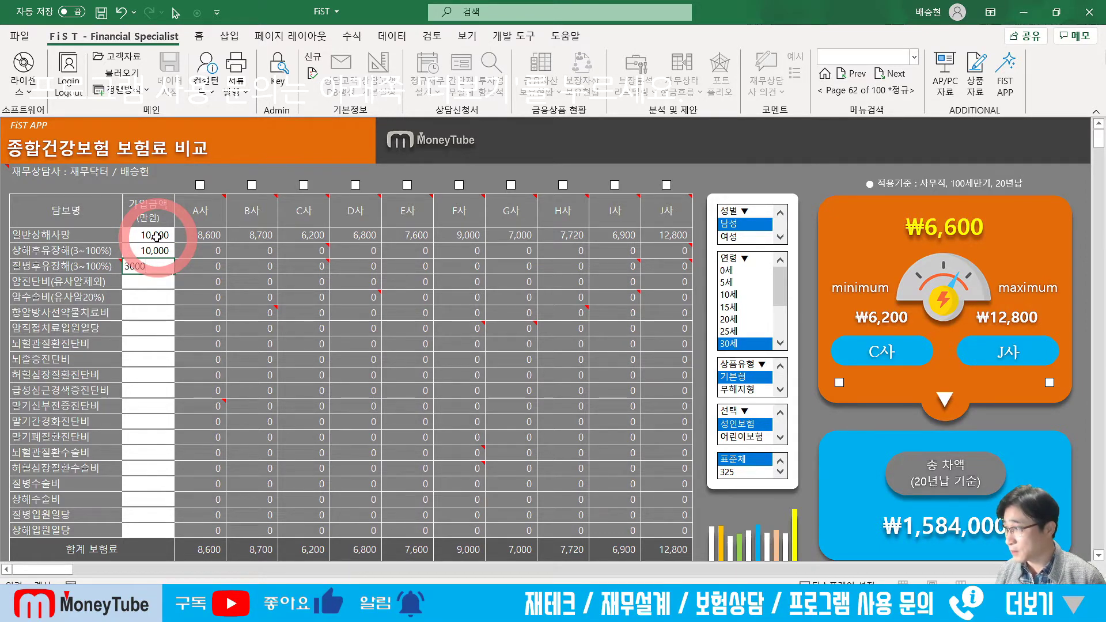
key(Return)
Set the cancer coverage amounts: 암진단비 2,000, 암수술비 500, 항암방사선약물치료비 500 and 암직접치료입원일당 10
text(2,00)
text(000)
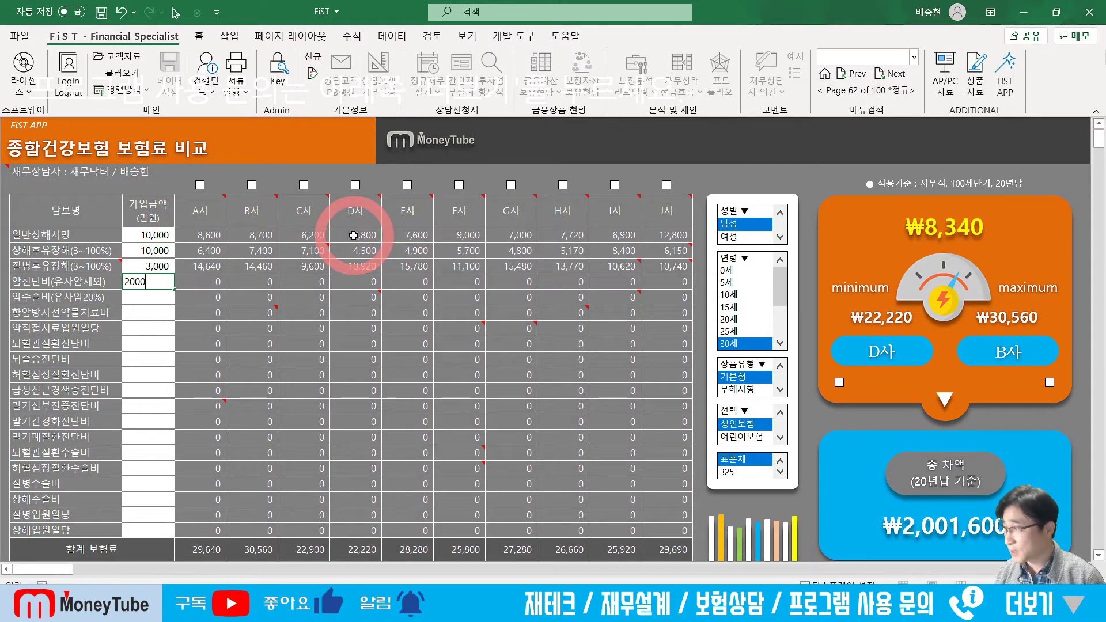
key(Return)
text(500)
key(Return)
key(Escape)
text(500)
key(Return)
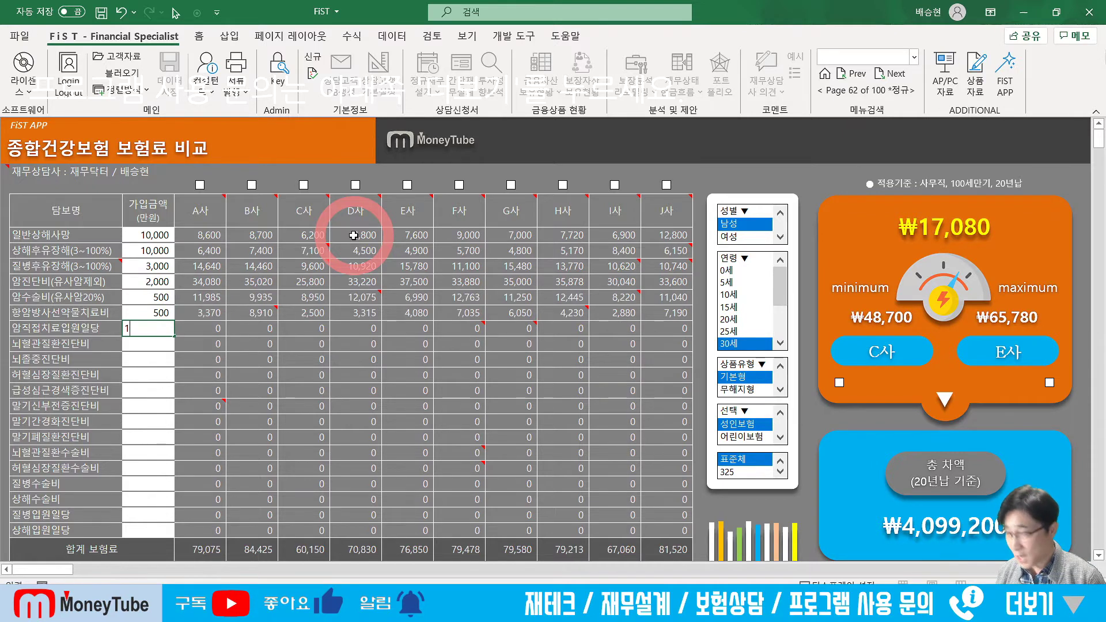
text(10)
key(Return)
Set 뇌혈관질환진단비, 뇌졸중진단비, 허혈심장질환진단비 and 급성심근경색증진단비 to 1,000 each
text(1000)
key(Return)
text(1000)
key(Return)
text(100)
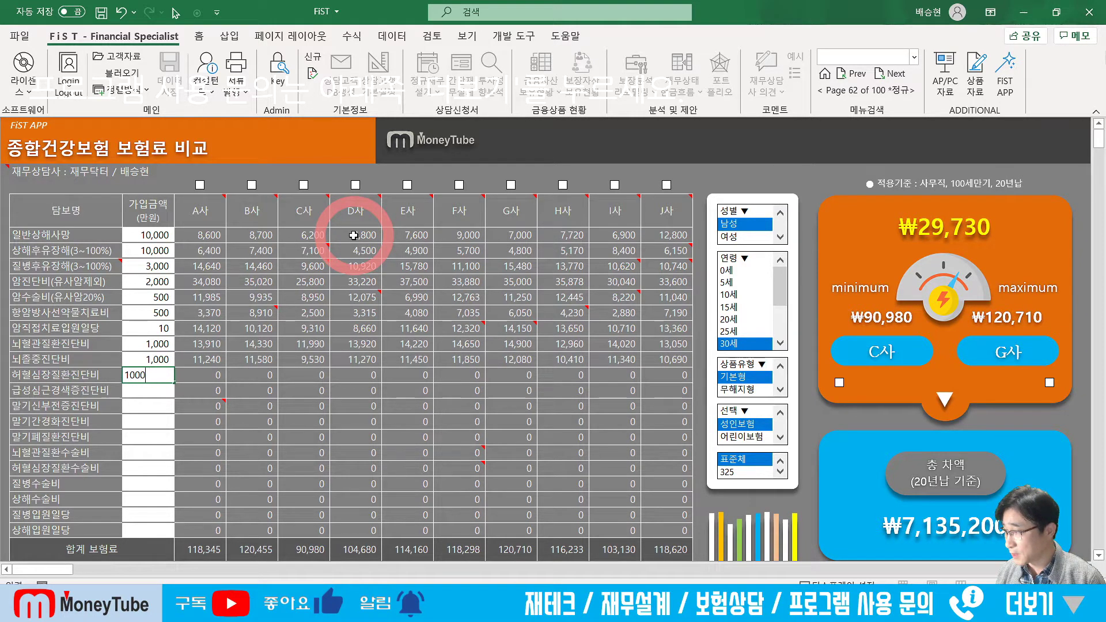
text(0)
key(Return)
text(100)
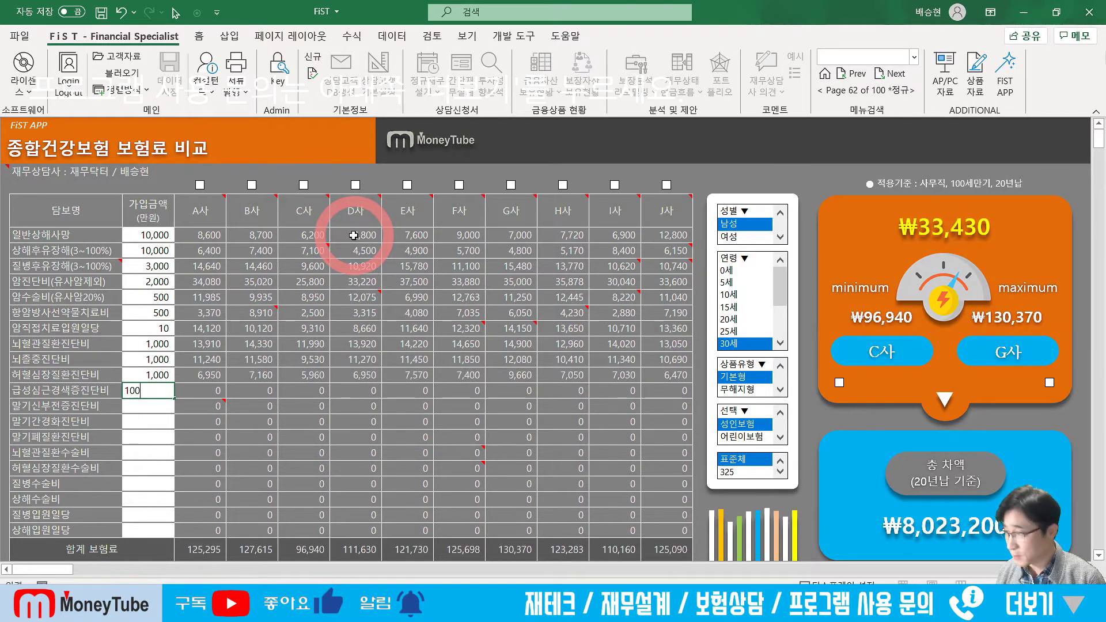
key(Return)
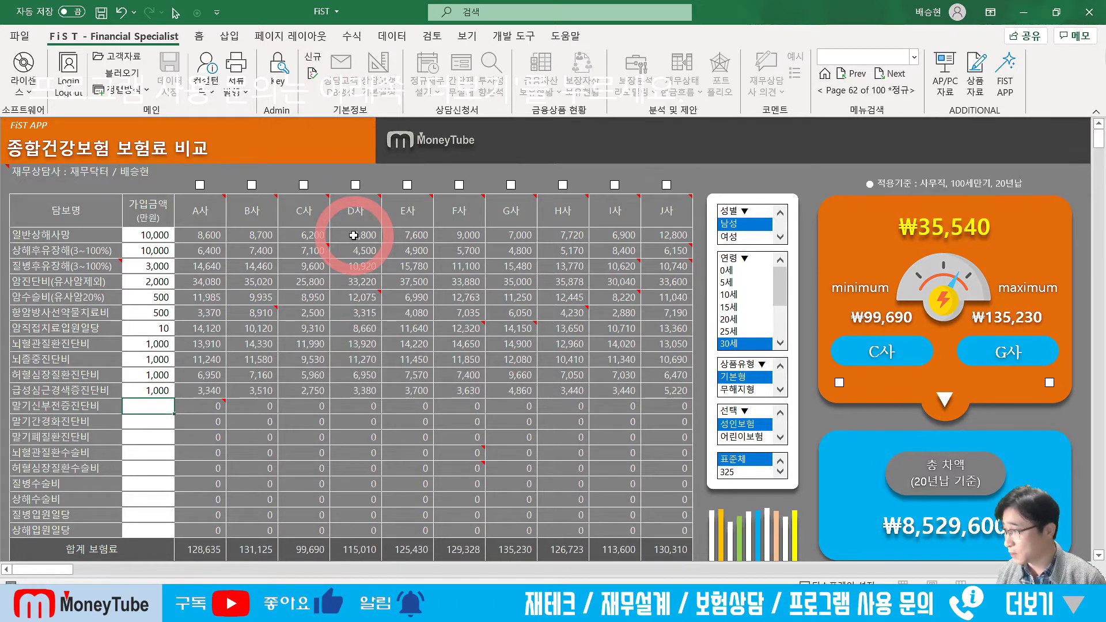
Set the amounts for 말기신부전증진단비, 말기간경화진단비 and 말기폐질환진단비 to 1,000 each
text(1,)
text(000)
key(Return)
text(1000)
key(Return)
text(1000)
key(Return)
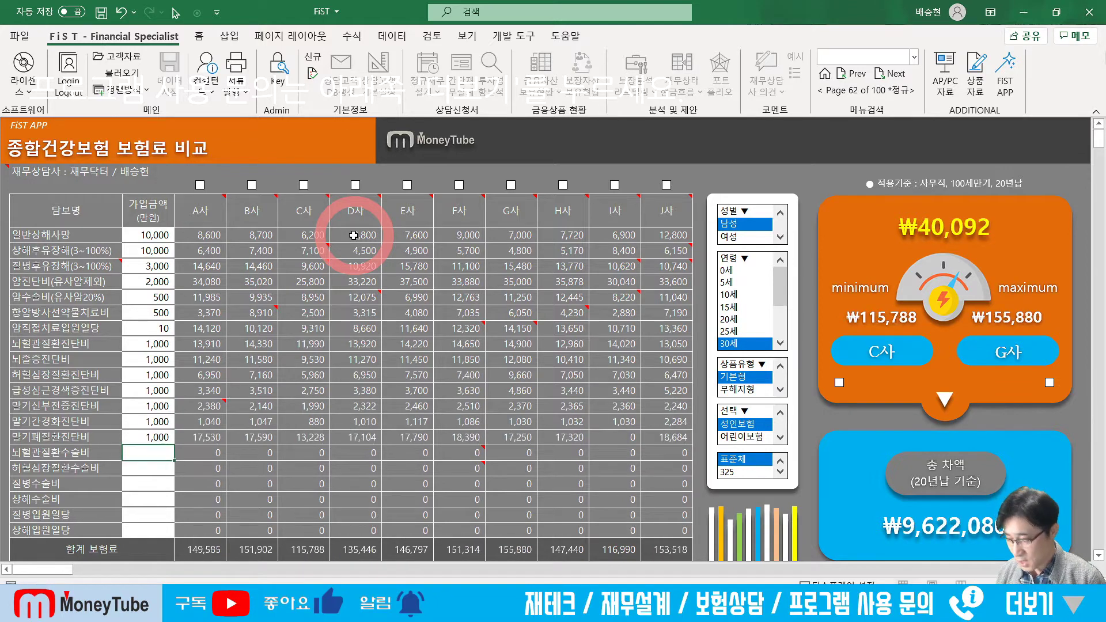
Enter the surgery coverage amounts: 뇌혈관질환수술비 and 허혈심장질환수술비 2,000 each, 질병수술비 50 and 상해수술비 100
text(2000)
key(Return)
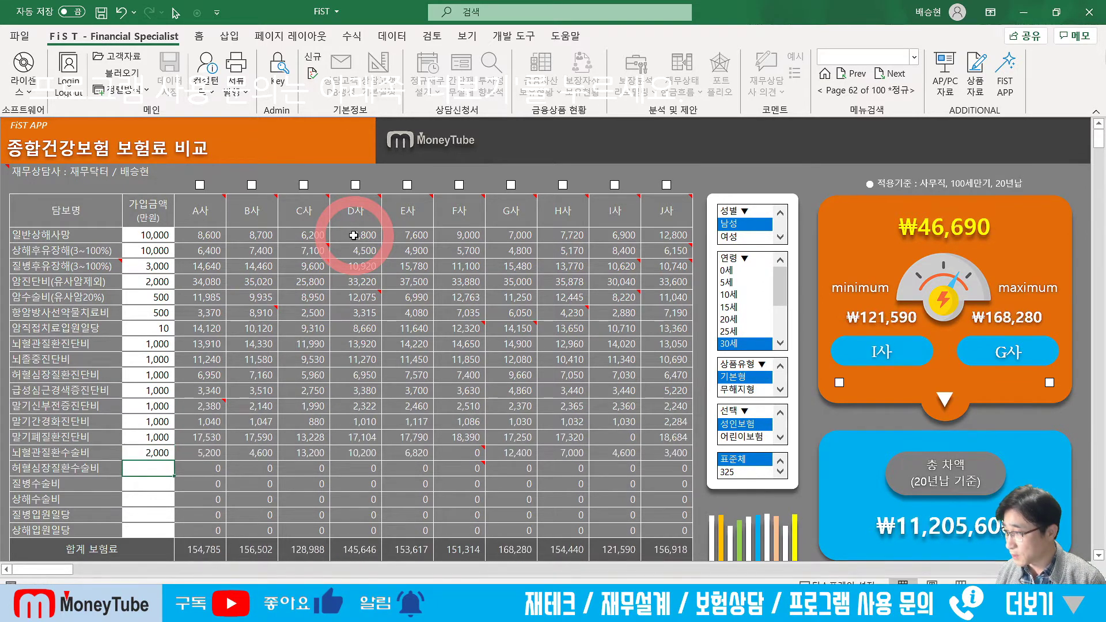
text(2,00)
text(000)
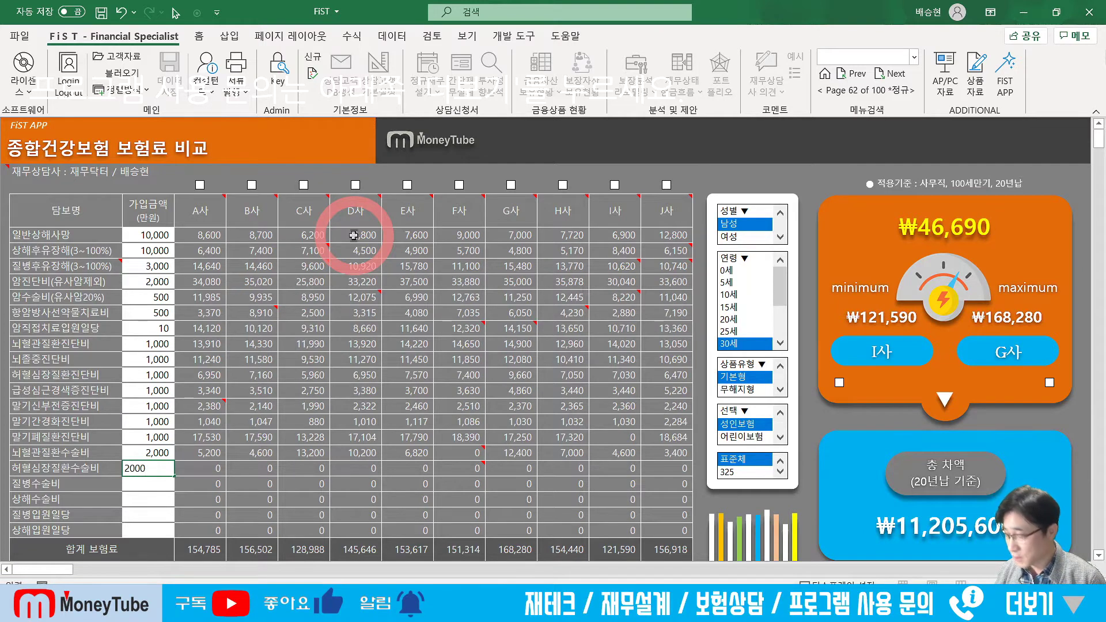
key(Return)
text(50)
key(Return)
text(100)
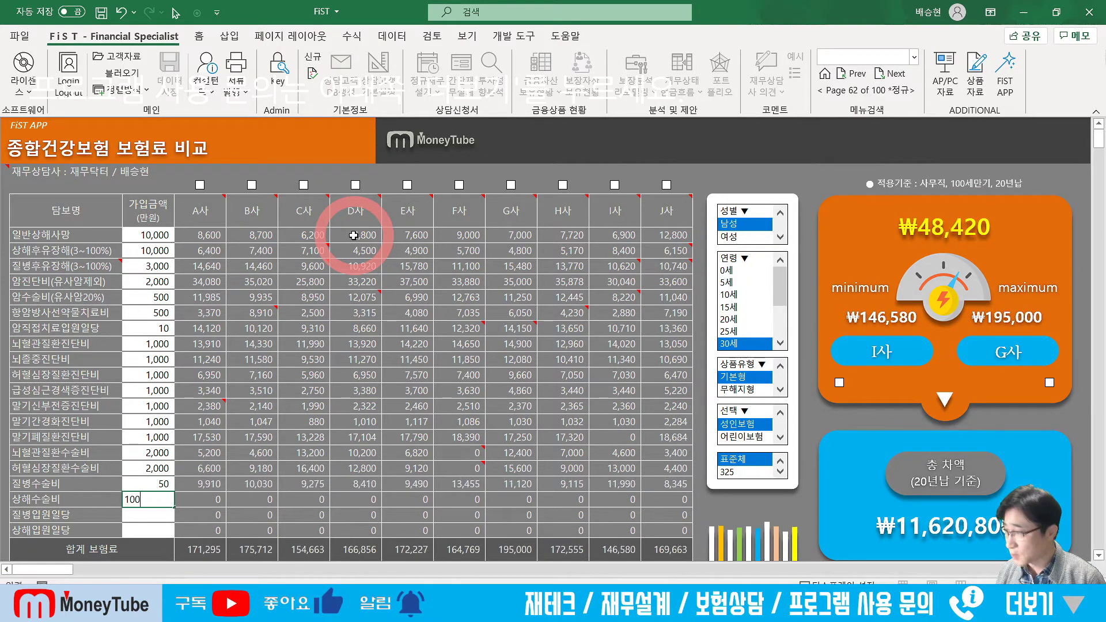
key(Return)
Set the daily hospitalization amounts 질병입원일당 and 상해입원일당 to 3 each
text(3)
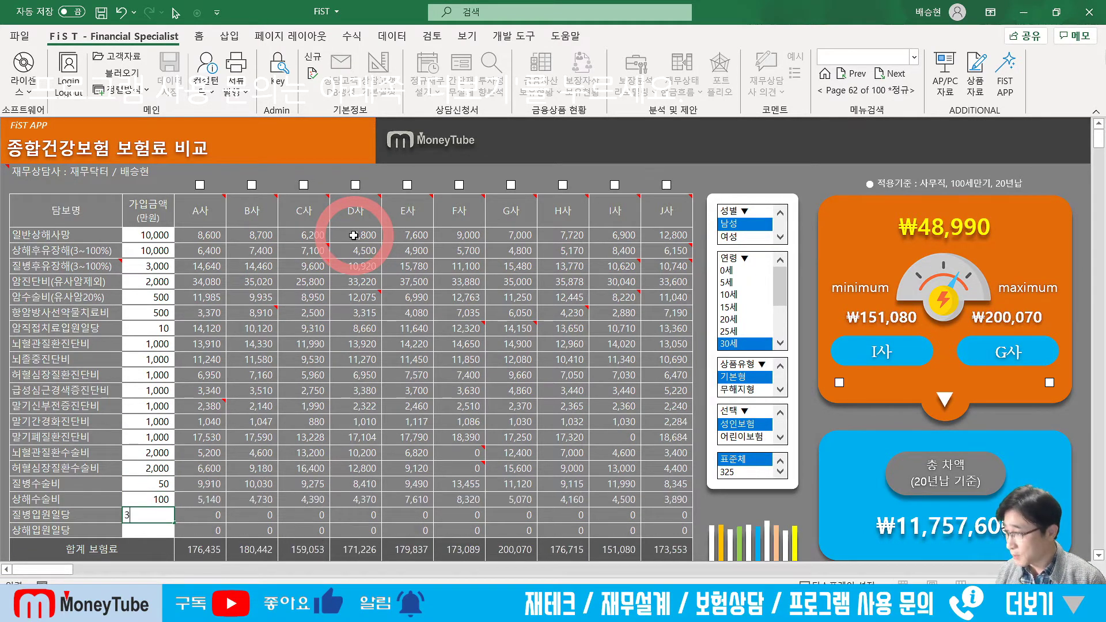
key(Return)
text(3)
key(Return)
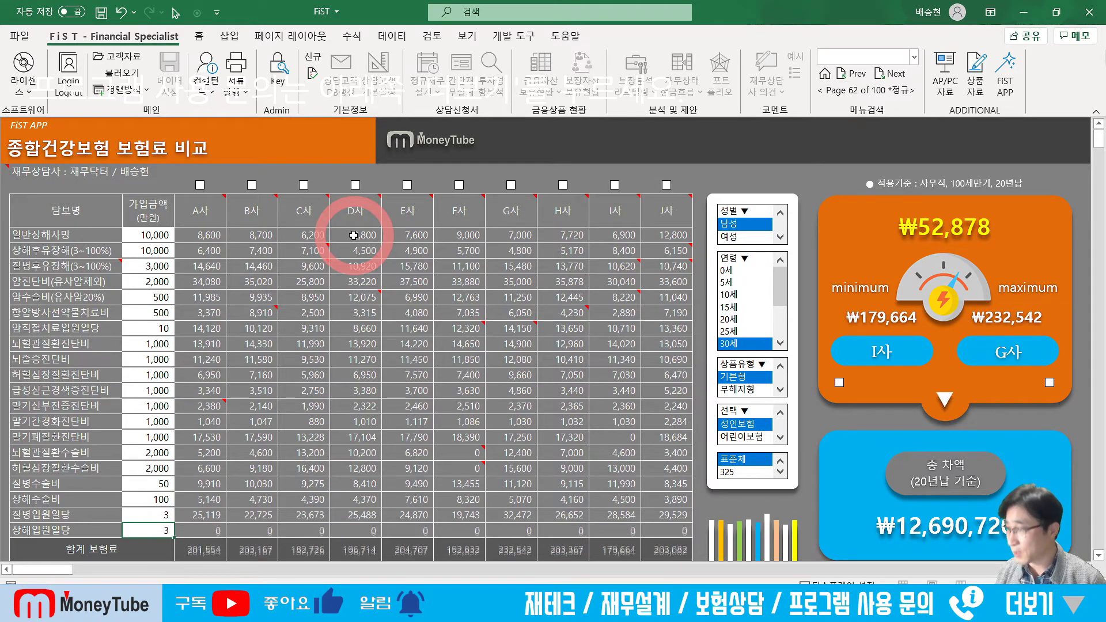
Reveal the actual insurer names behind the maximum and minimum premium companies in the comparison
scroll(363, 276, down, 3)
scroll(363, 276, up, 3)
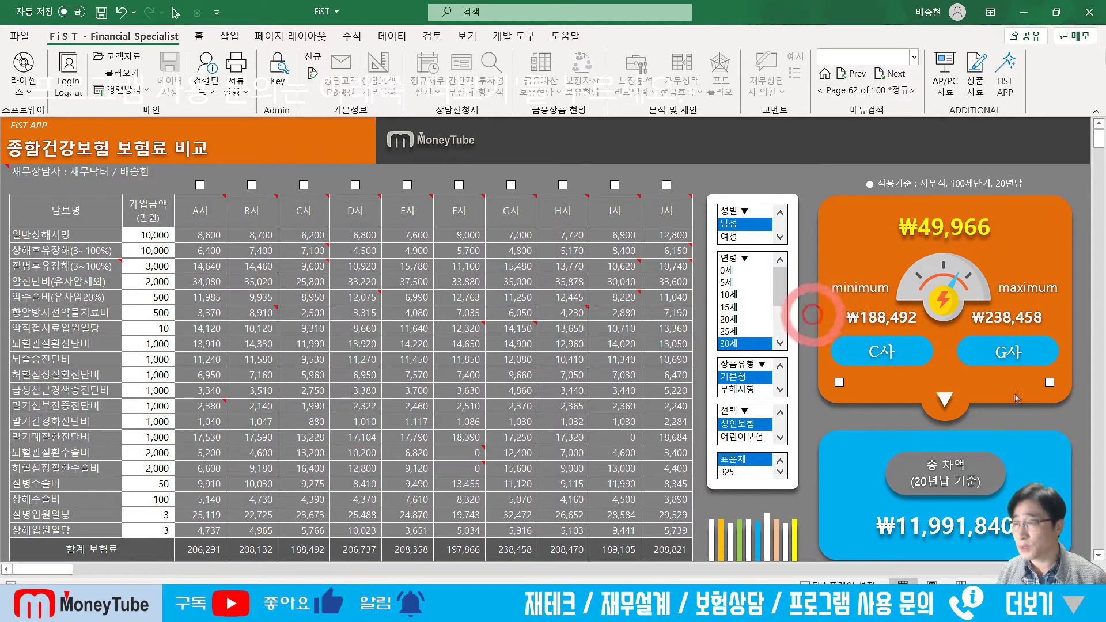
click(1049, 383)
click(1049, 383)
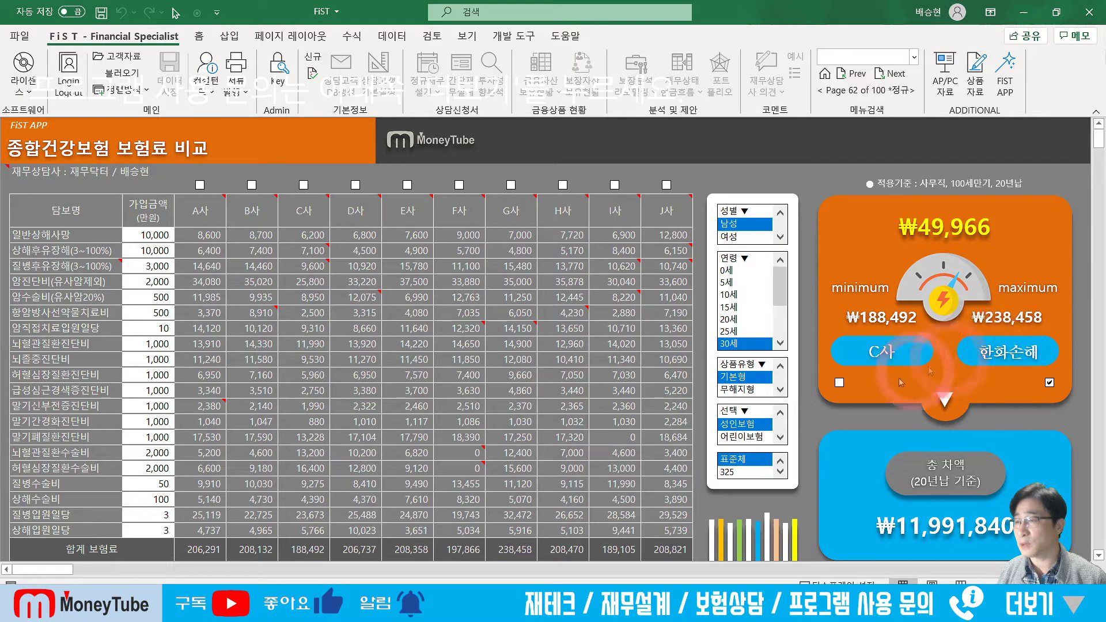
click(839, 383)
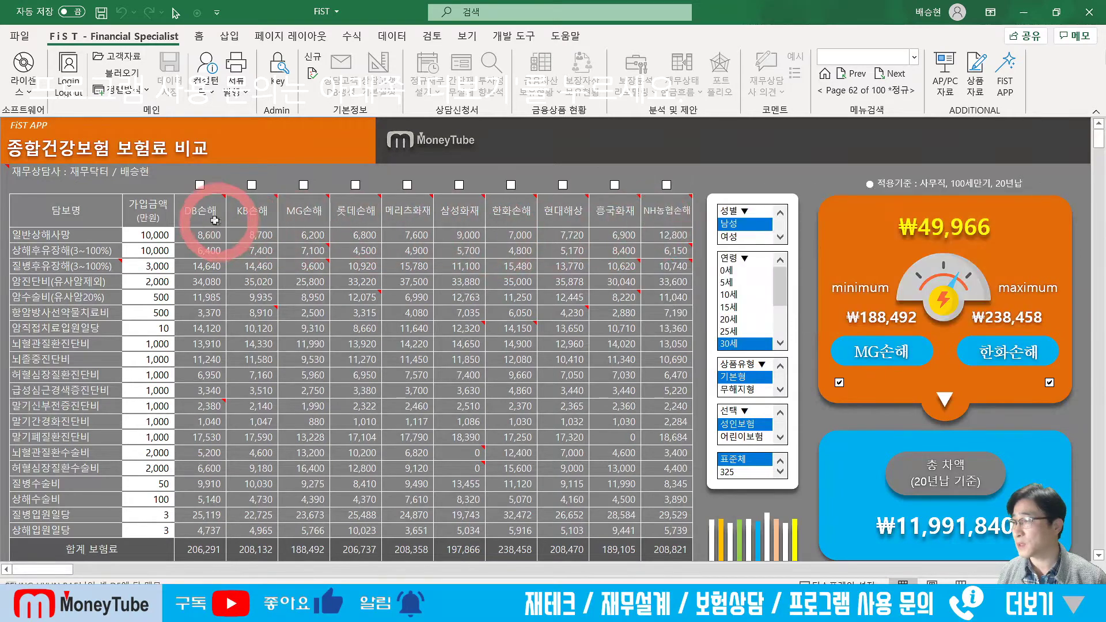
Switch the product type of the premium comparison to 무해지형
mouse_move(202, 216)
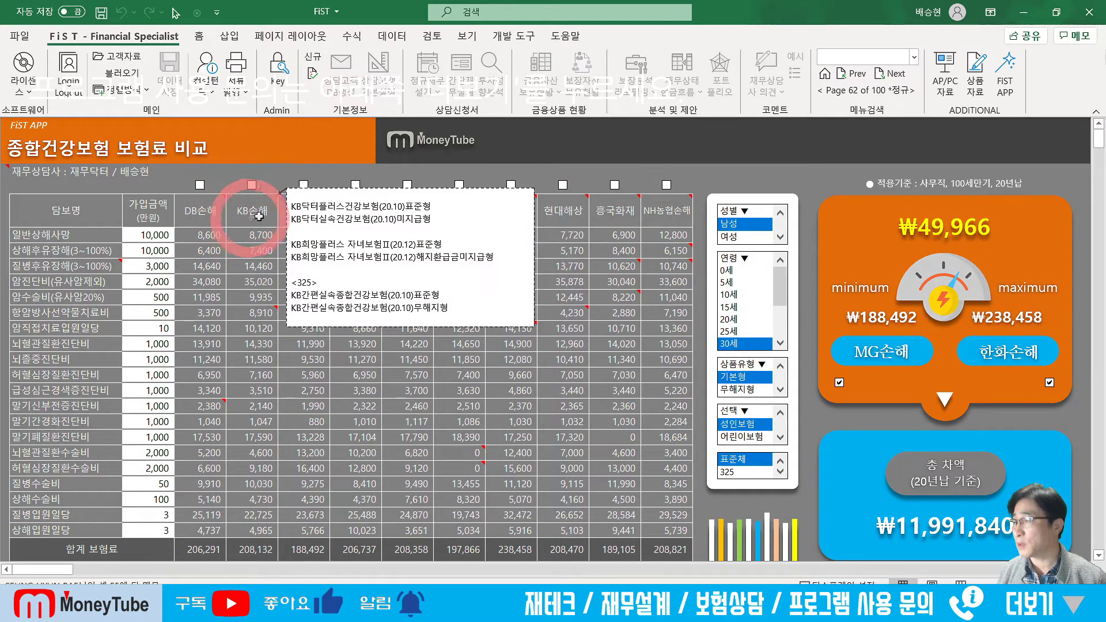
mouse_move(301, 217)
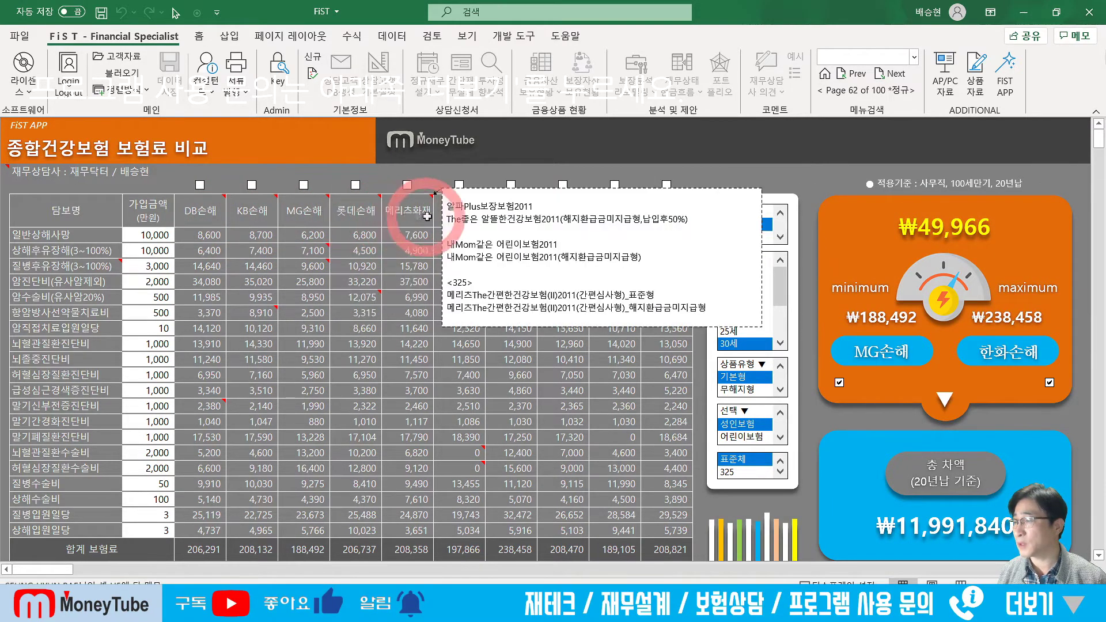
mouse_move(499, 212)
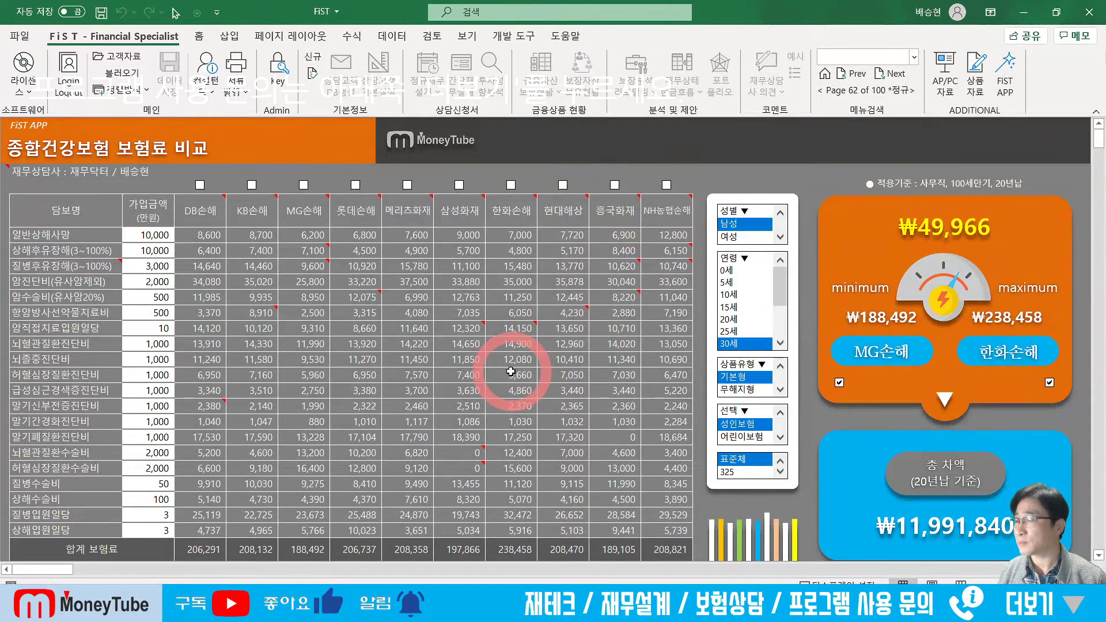
click(742, 390)
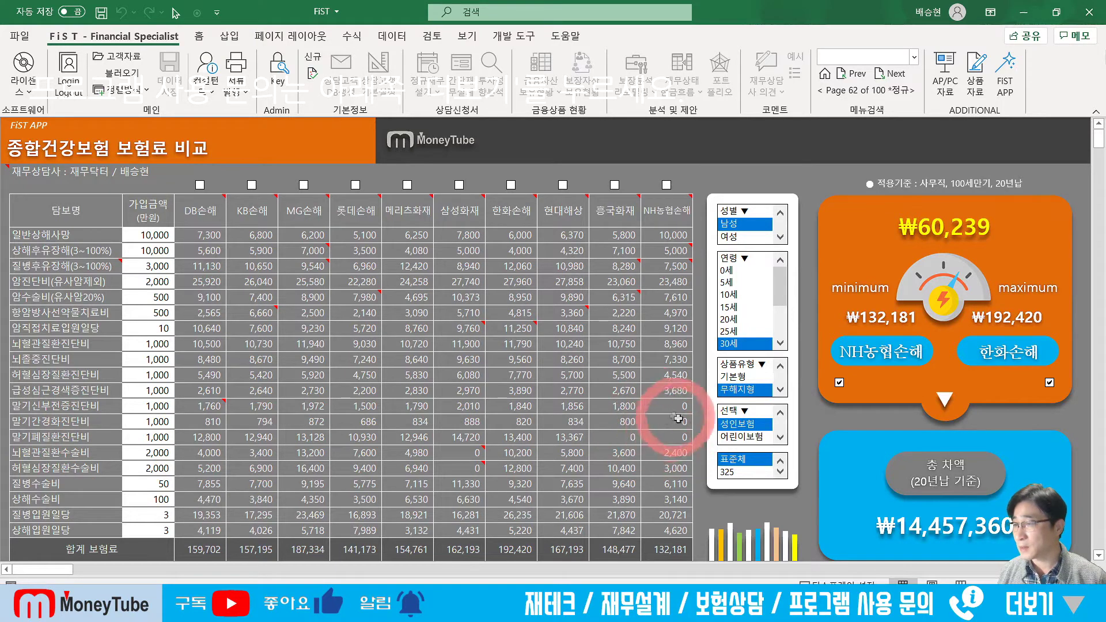
Exclude NH농협손해 from the comparison, check 기본형 against 무해지형, and include the insurer again
click(666, 185)
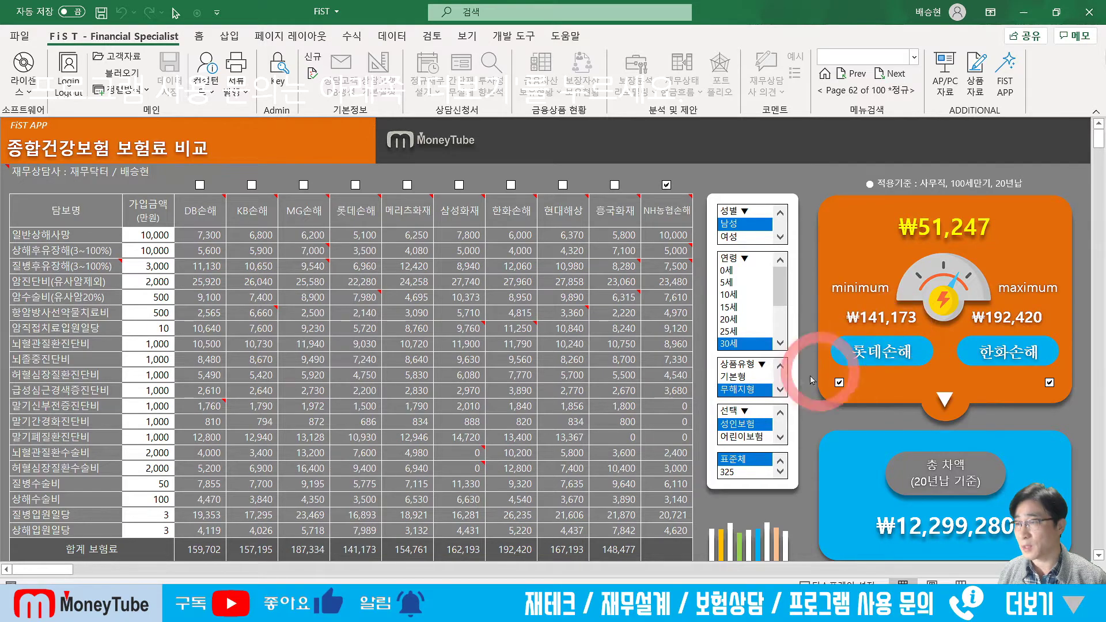
click(732, 379)
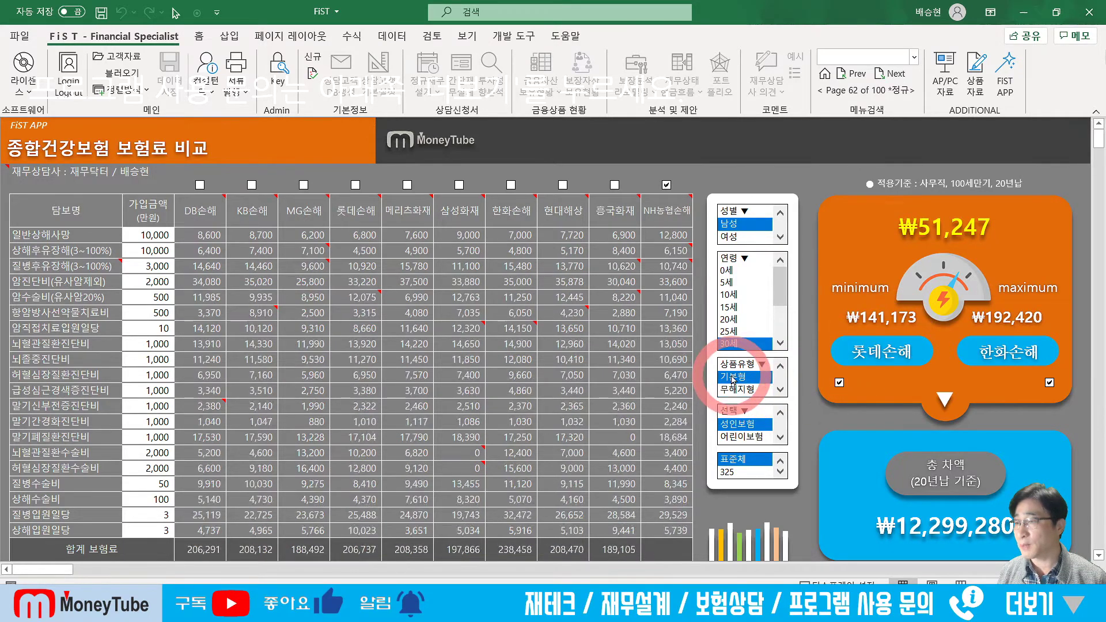
click(734, 390)
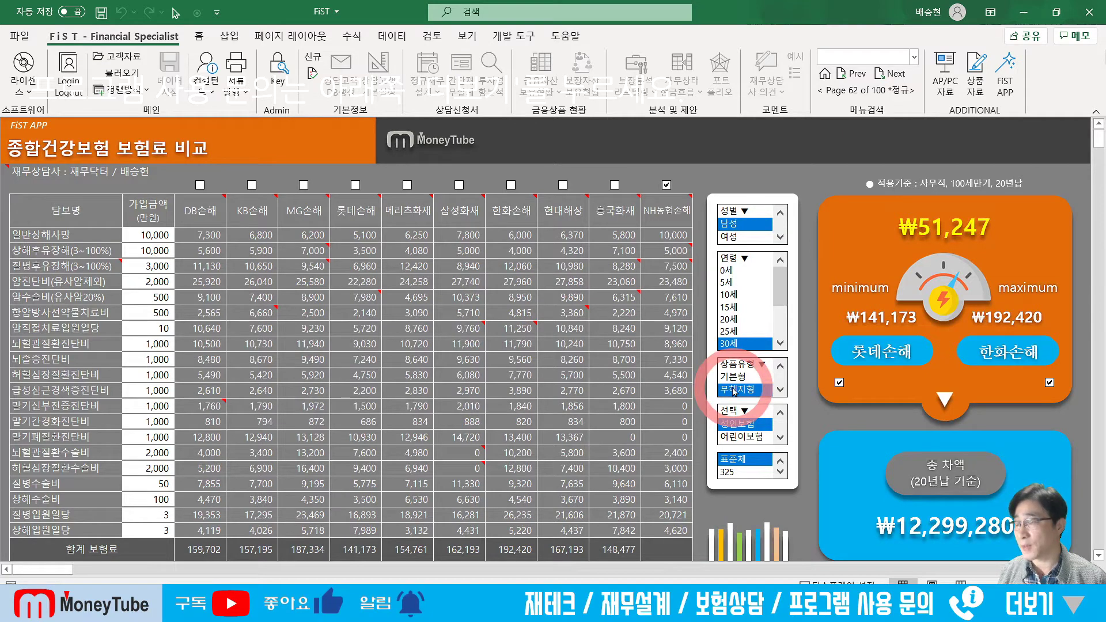
click(666, 185)
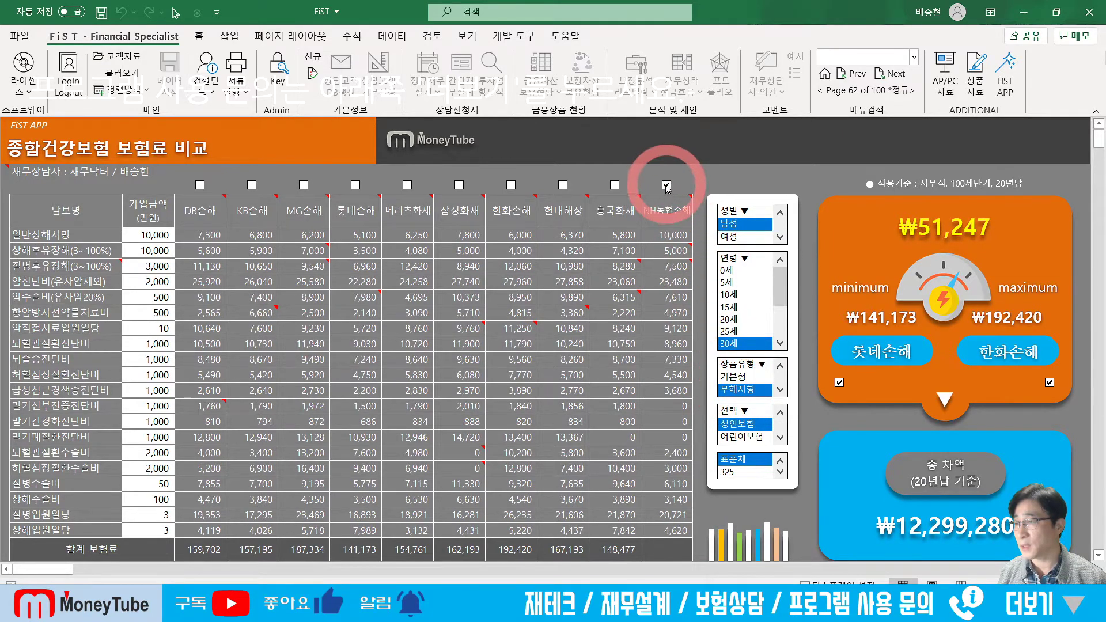
Check the 어린이보험 premiums for age 30세, and return the selection to 성인보험
click(737, 344)
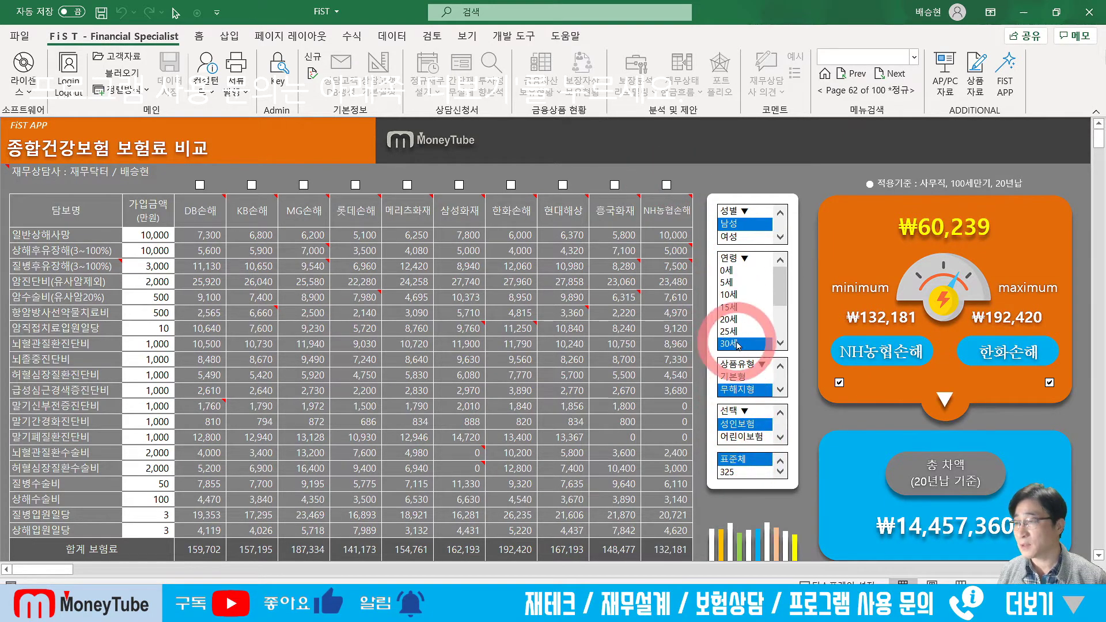
click(743, 439)
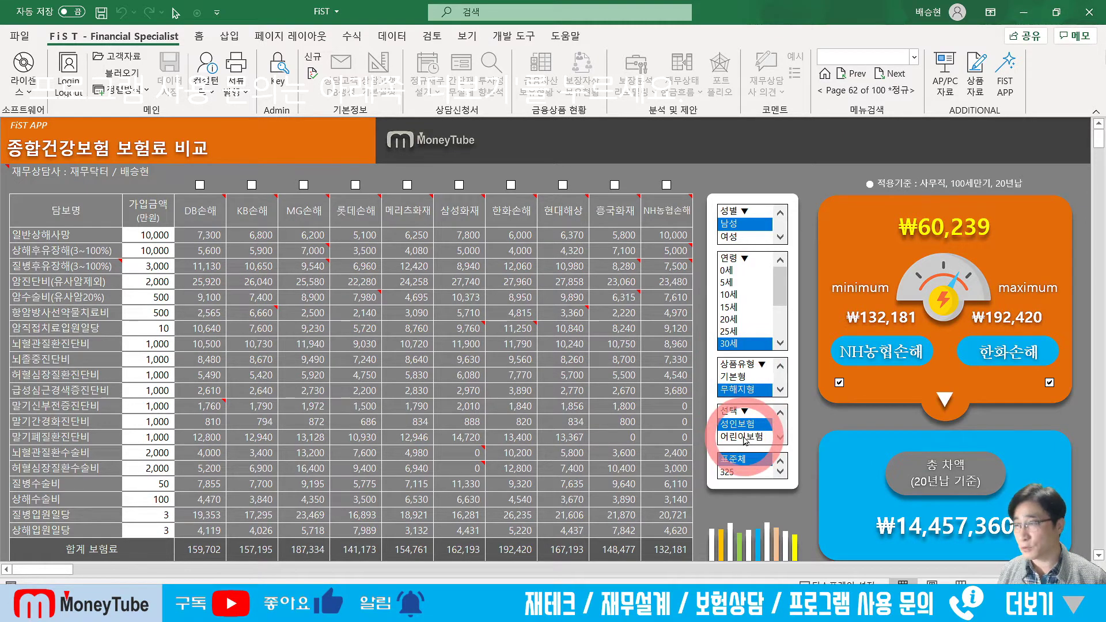
click(743, 438)
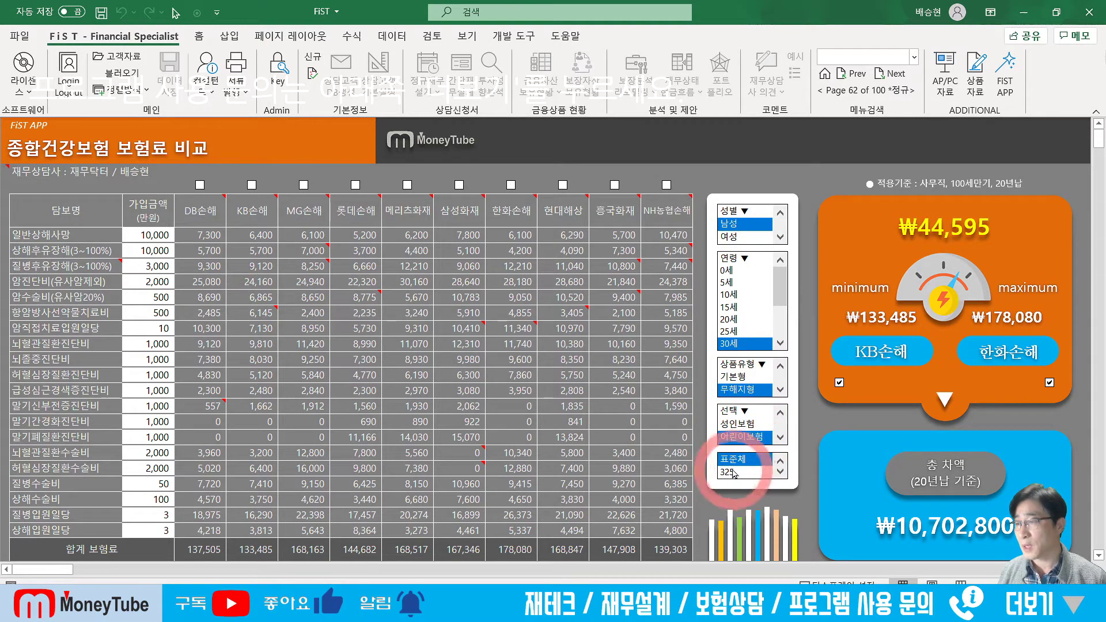
click(736, 423)
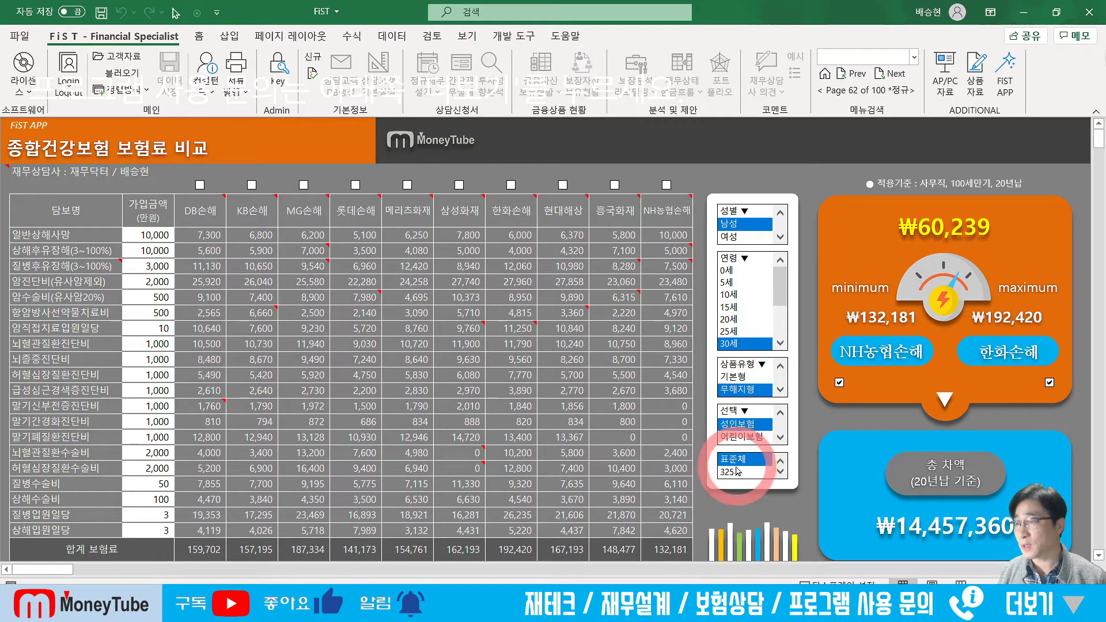
Show the 325 plan premiums and exclude NH농협손해, 삼성화재 and KB손해 from the comparison
click(730, 473)
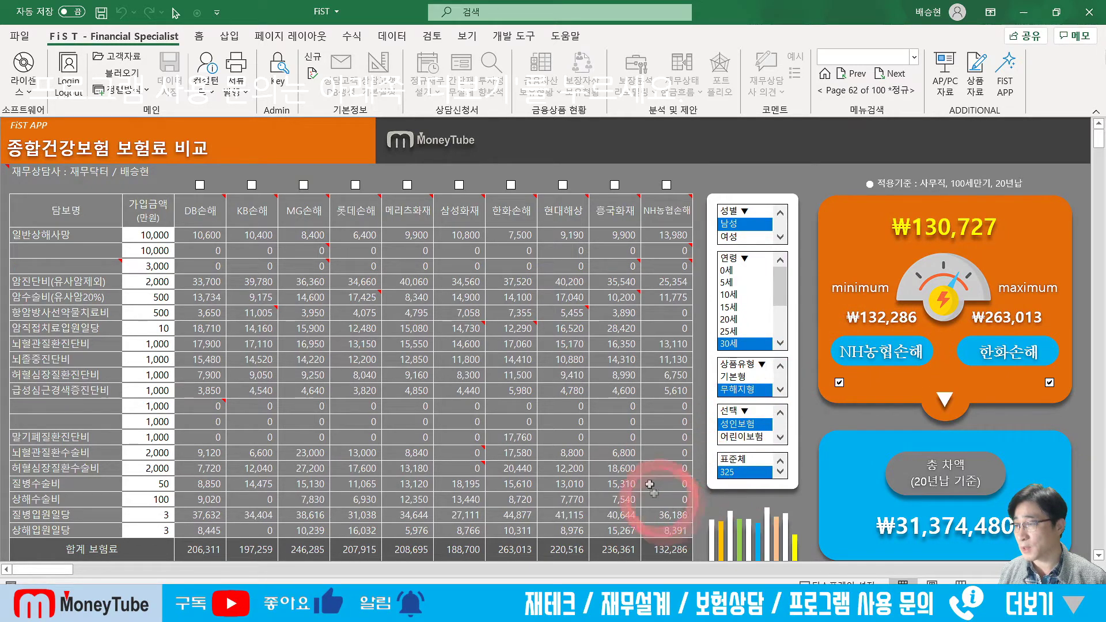
click(666, 185)
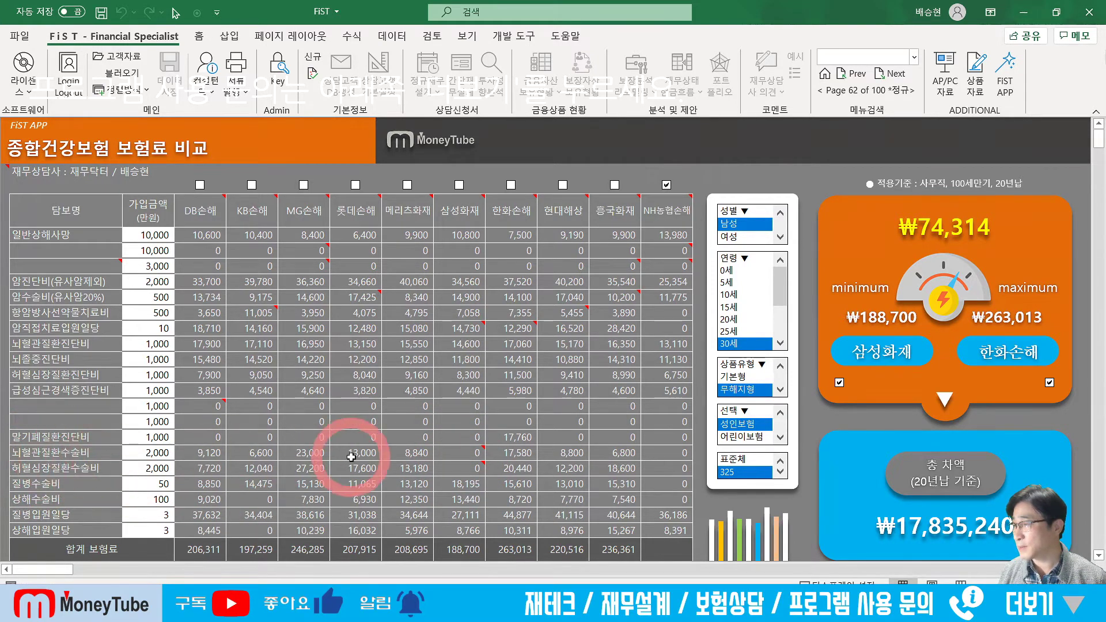
mouse_move(473, 457)
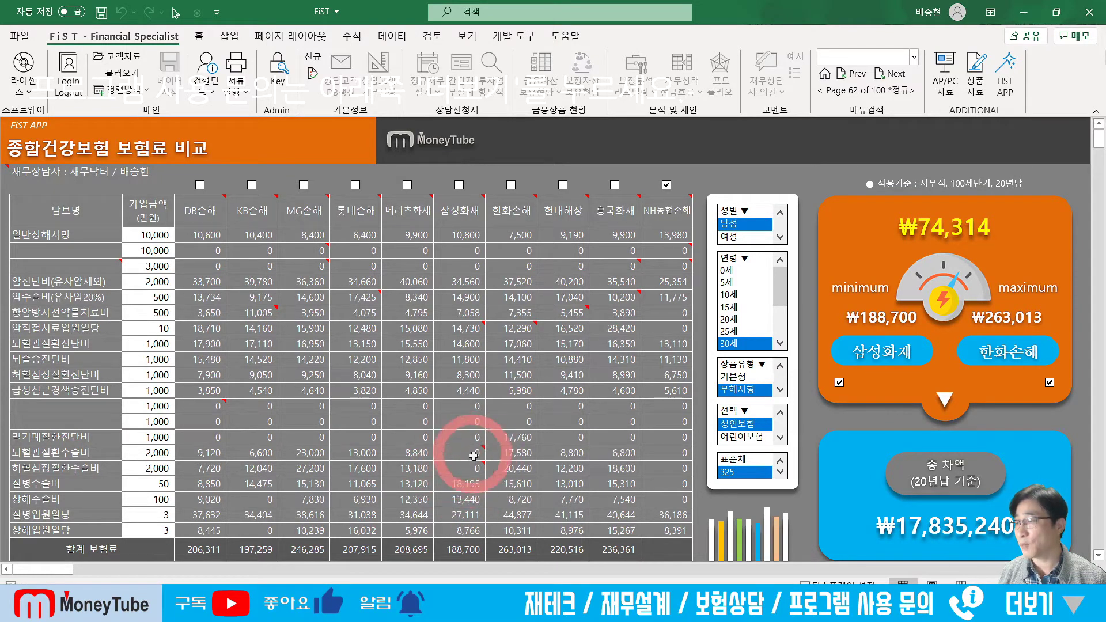
click(459, 185)
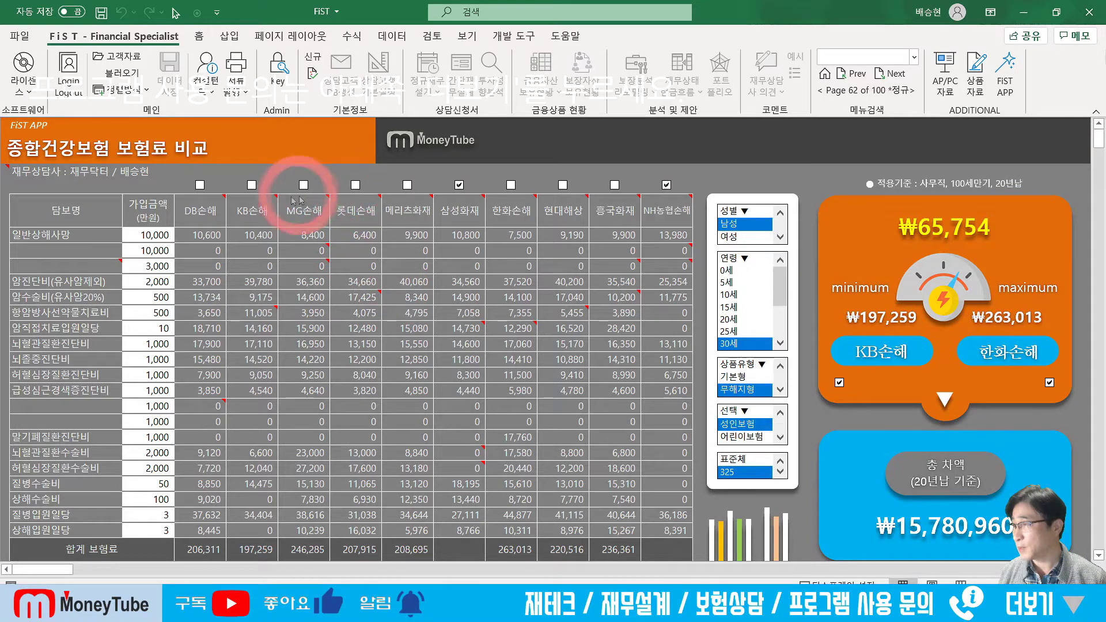
click(252, 185)
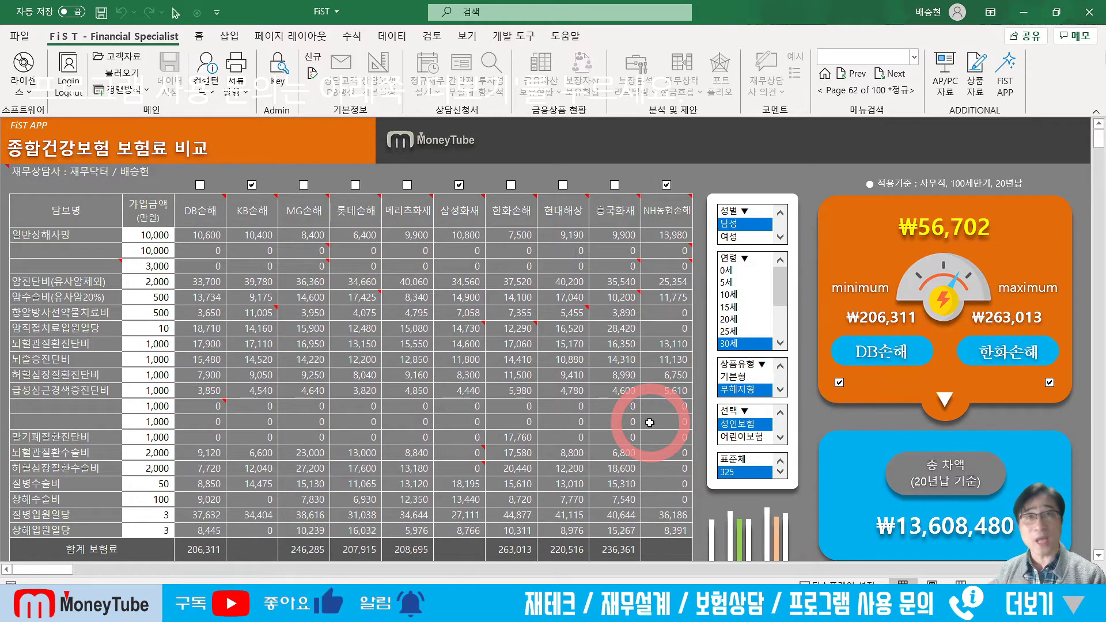
Show the 어린이보험 premiums for age 30세 with product type 기본형 and 표준체
click(740, 332)
click(753, 345)
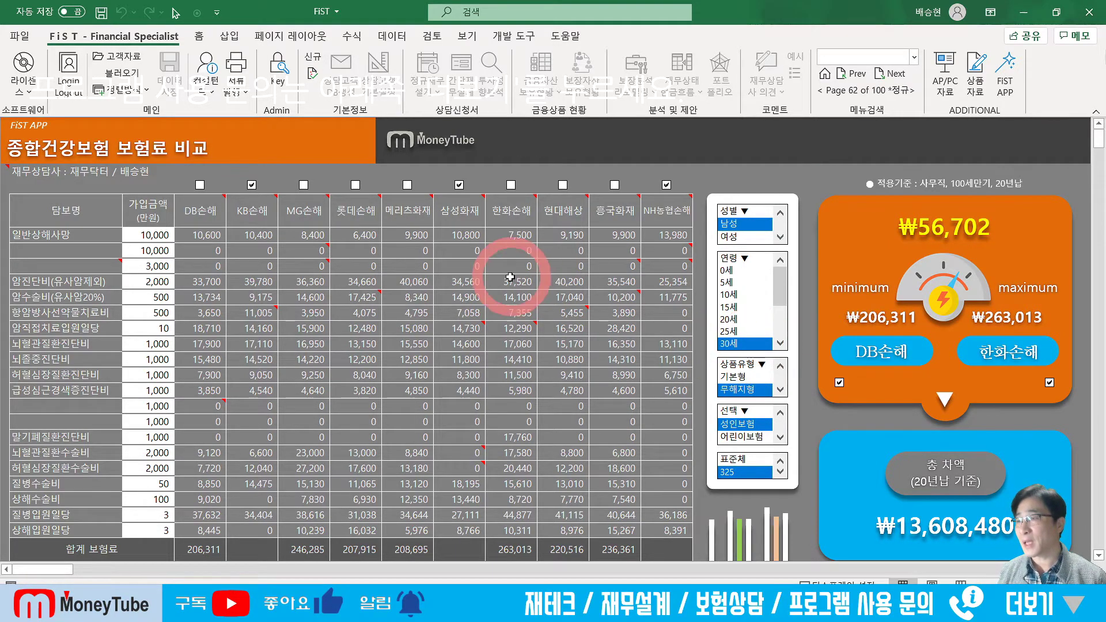
click(736, 378)
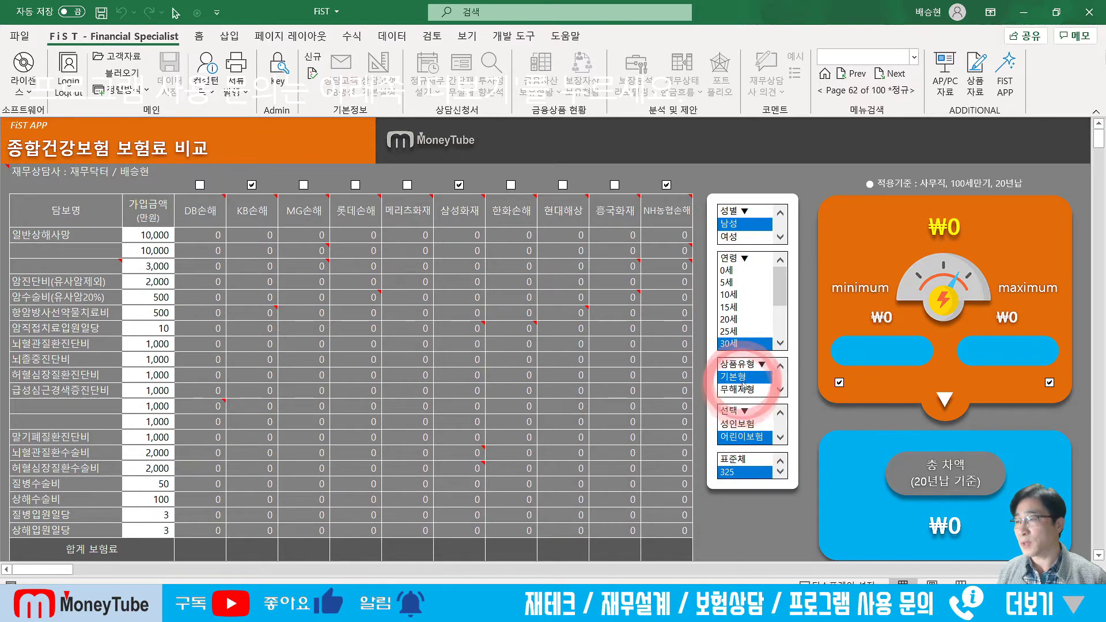
click(735, 459)
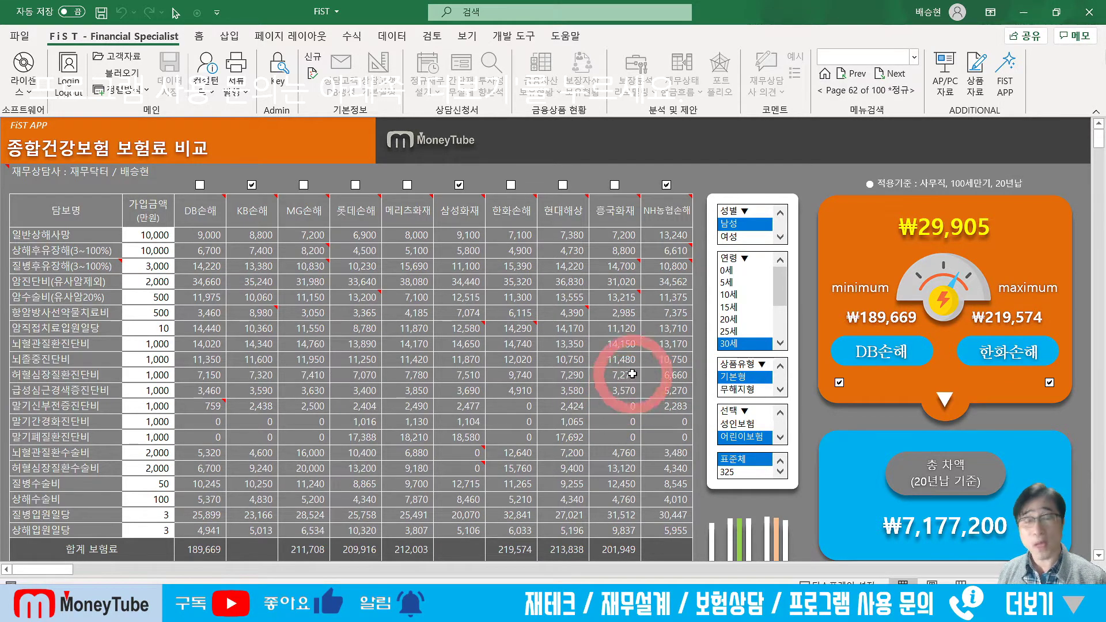
Open the 실손보험 지급액 계산기 and choose 가입일 2015년 9월 ~ 2017년 3월, 입원비 5천만원, 외래 25만원, 처방조제 5만원 and 병원 구분 의원
click(1005, 72)
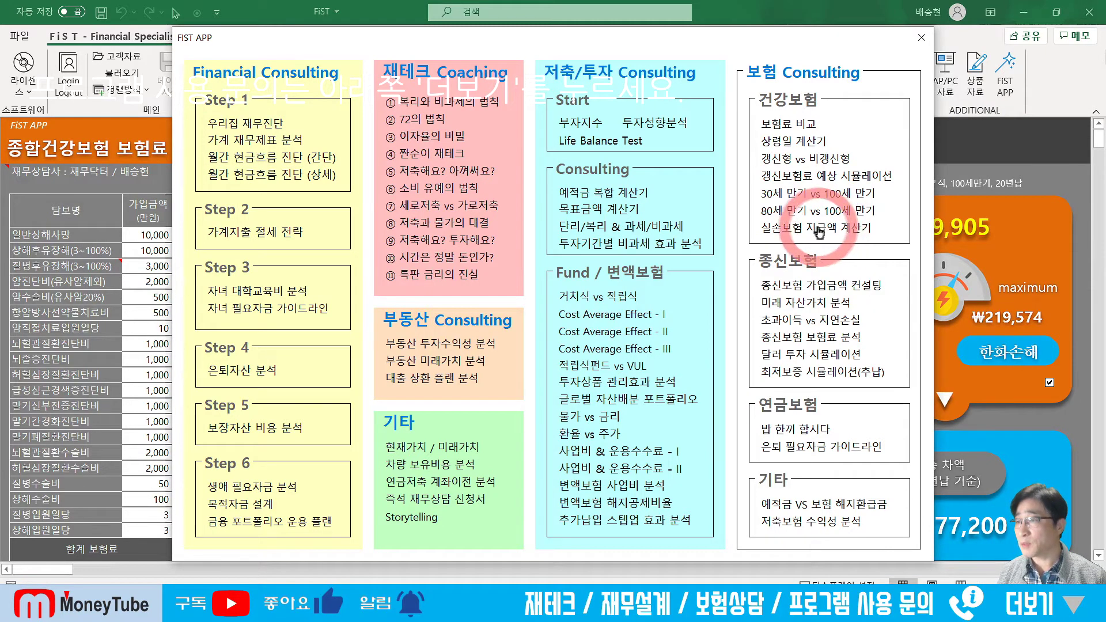
click(817, 230)
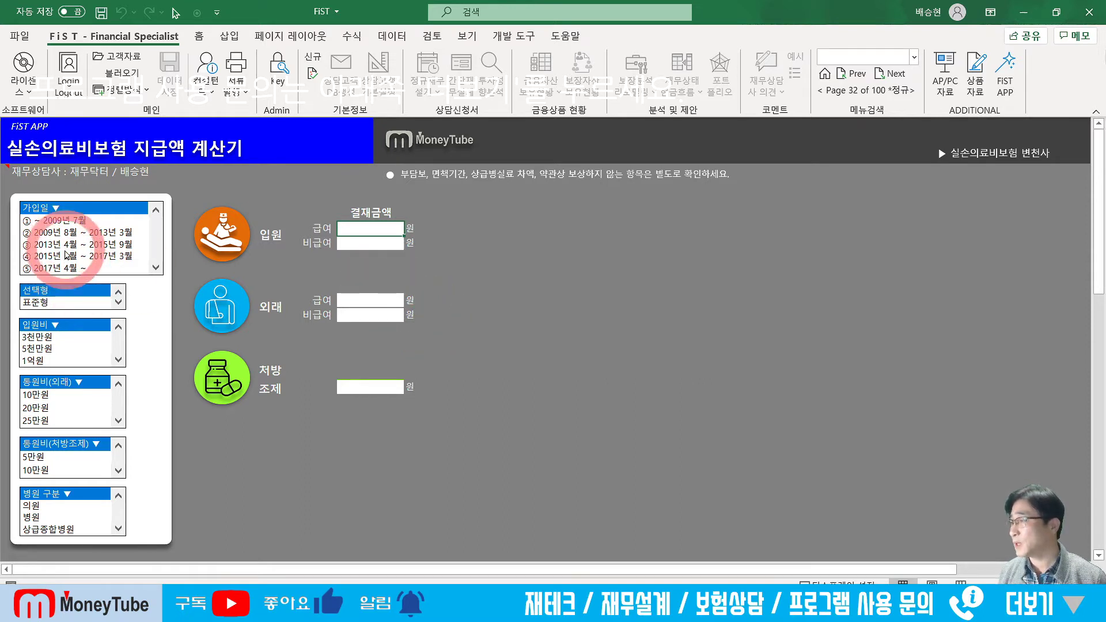
click(66, 257)
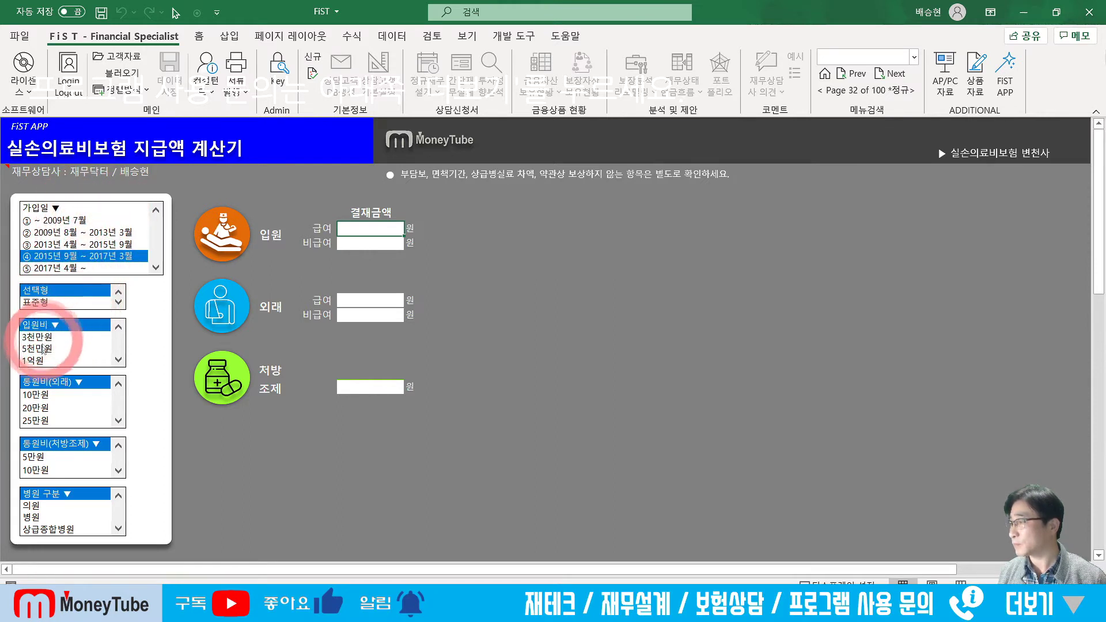
click(42, 349)
click(39, 421)
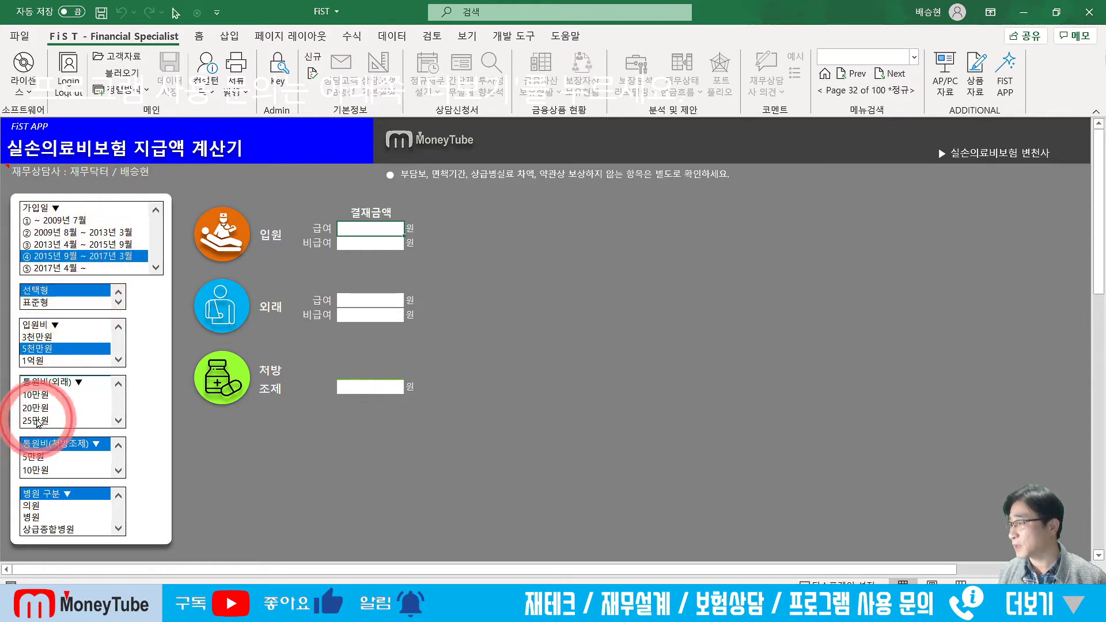
click(41, 457)
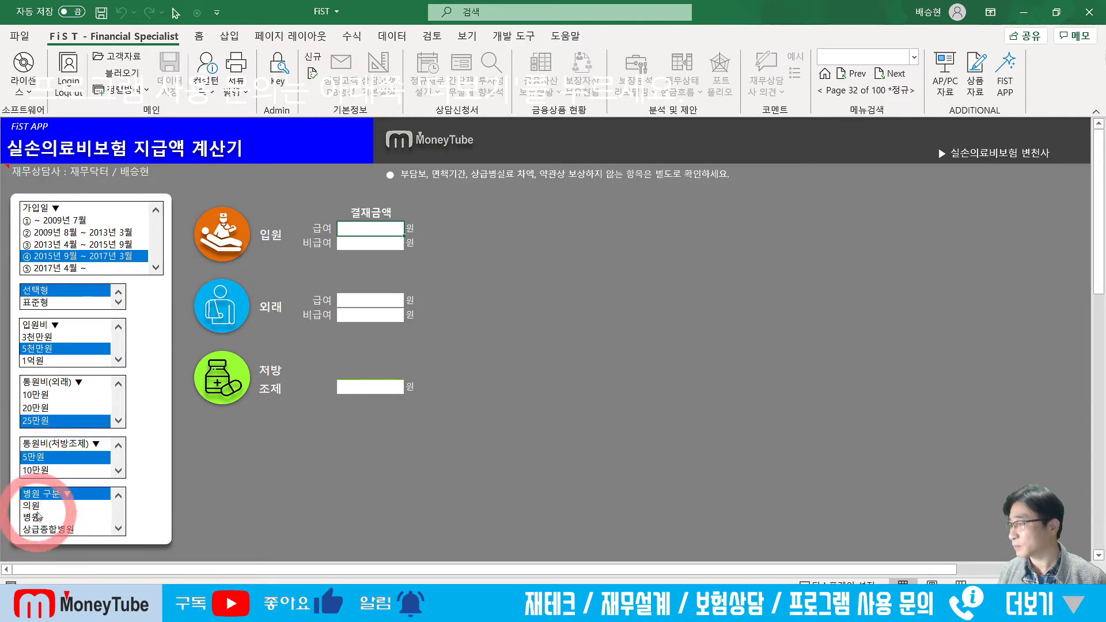
click(38, 507)
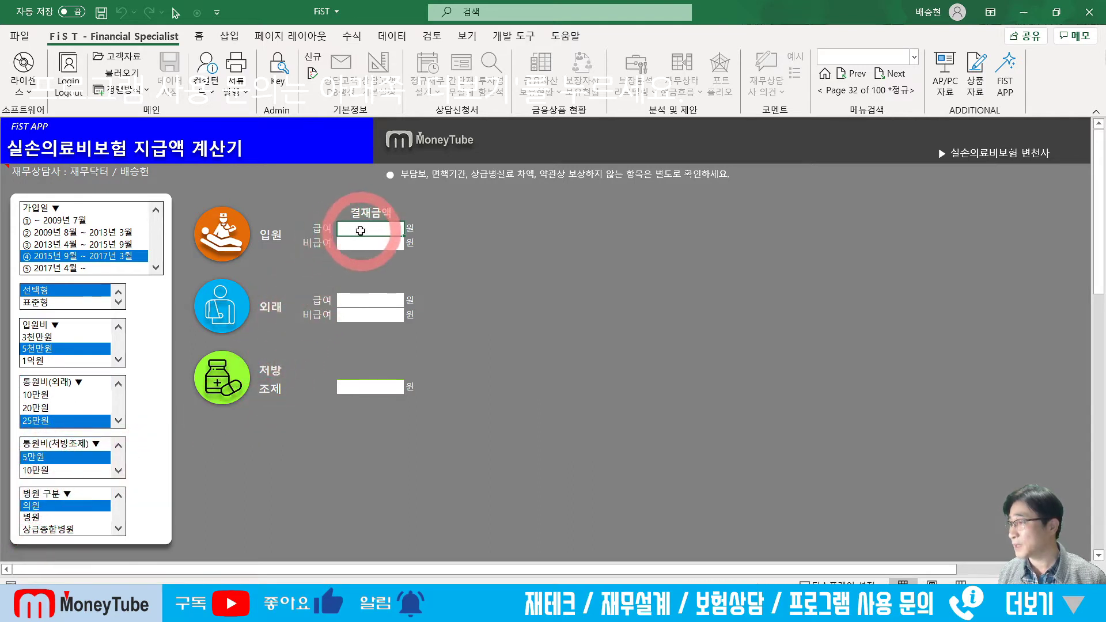
Enter the hospitalization payment amounts: 급여 550,000 and 비급여 1,500,000 won
text(550000)
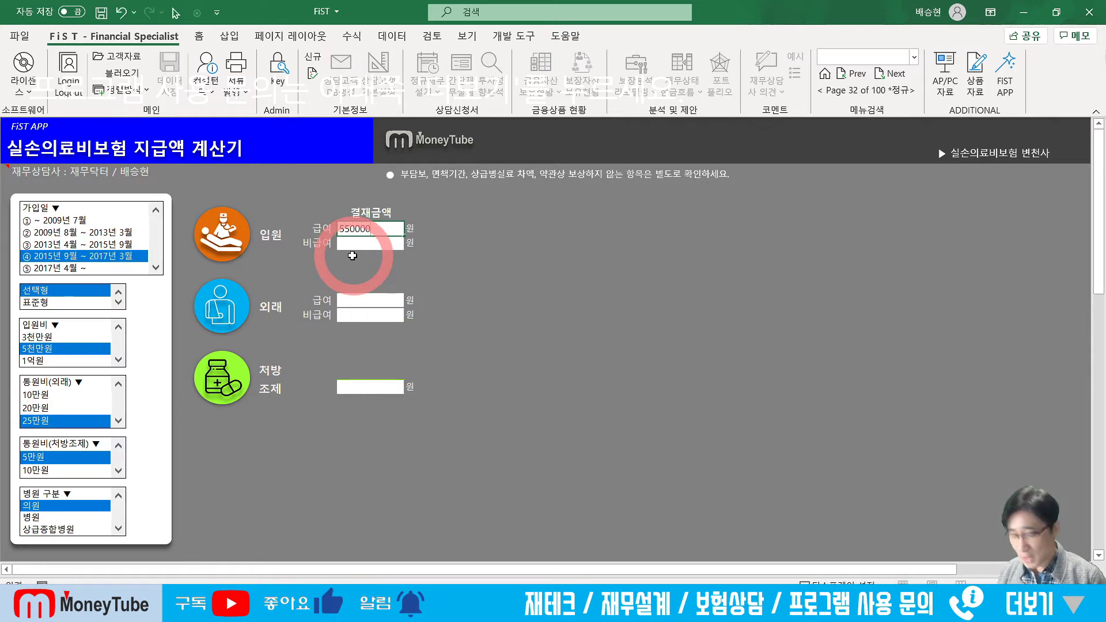
key(Return)
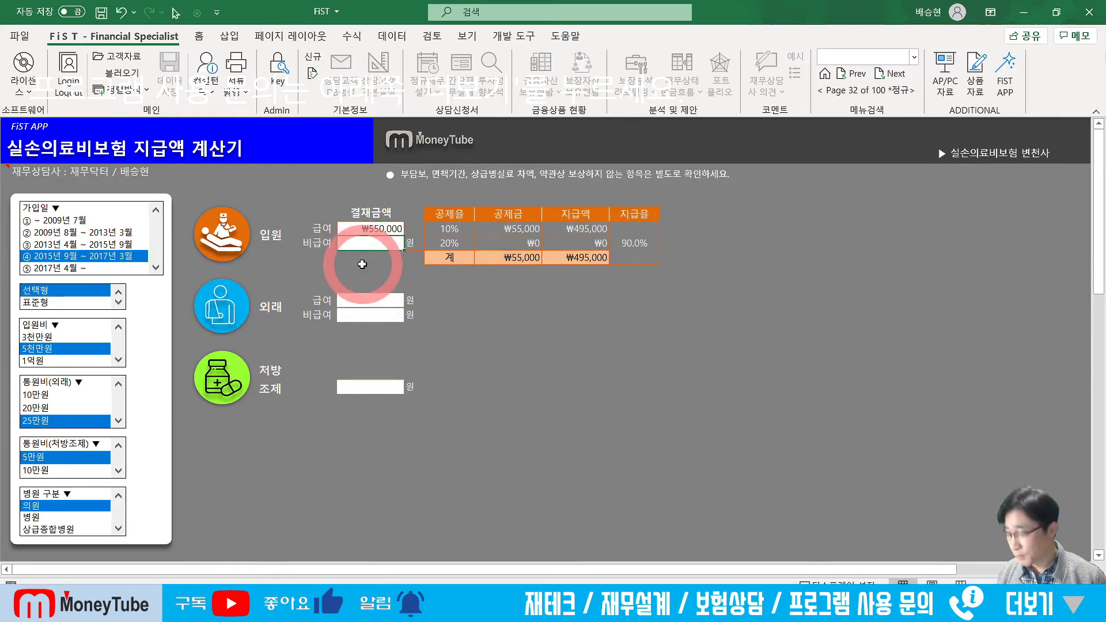
text(1500000)
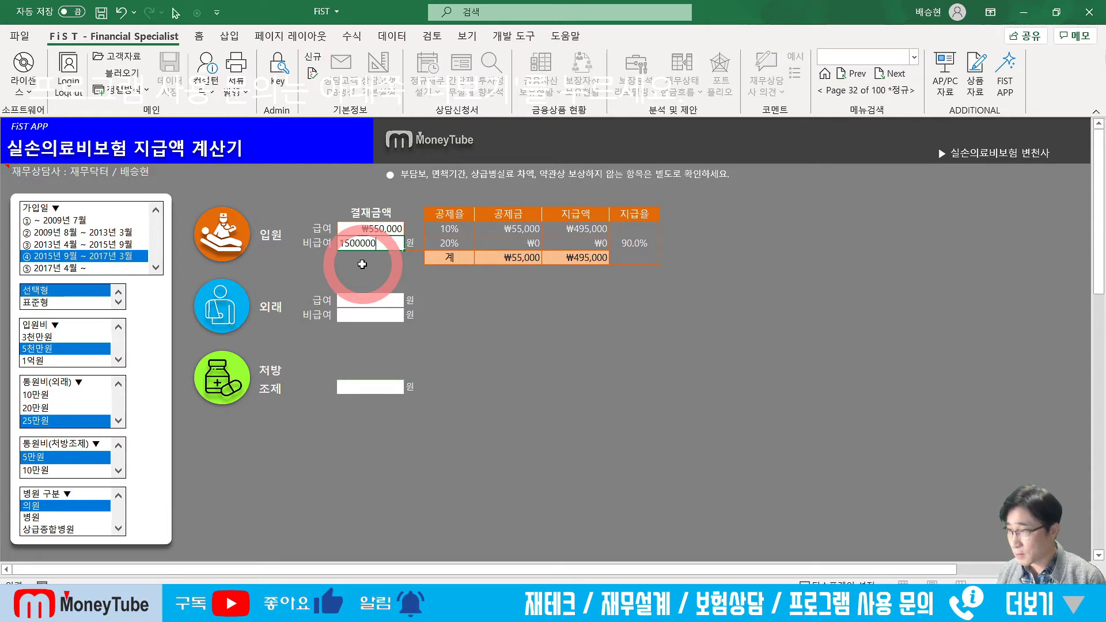
key(Return)
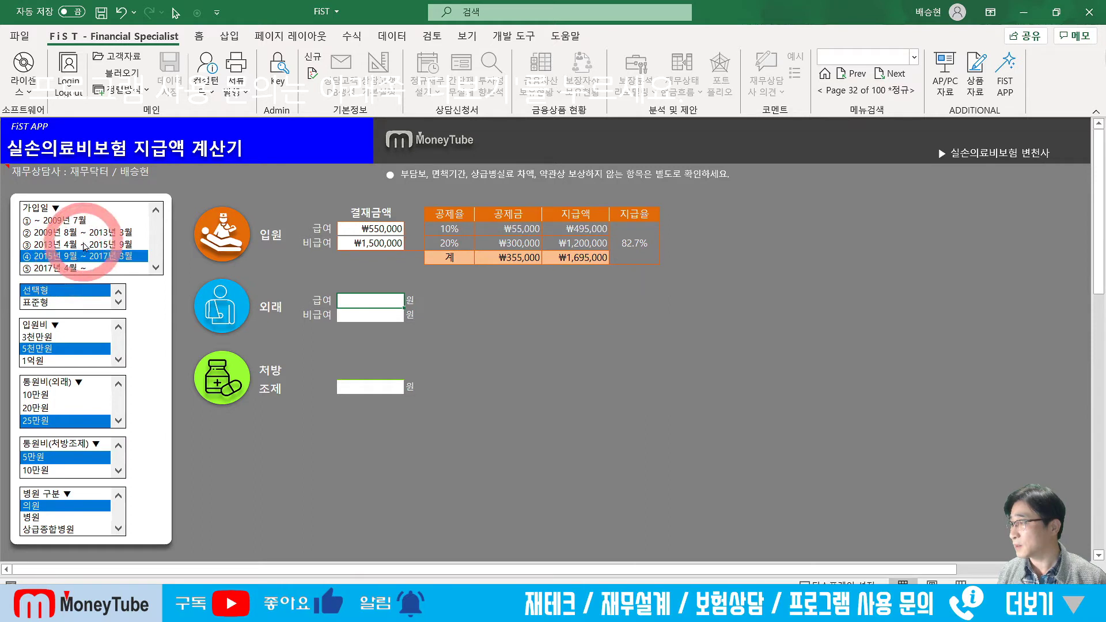
Compare the hospitalization payouts across the earlier 가입일 periods between 2009년 8월 and 2017년 3월
click(85, 246)
click(95, 257)
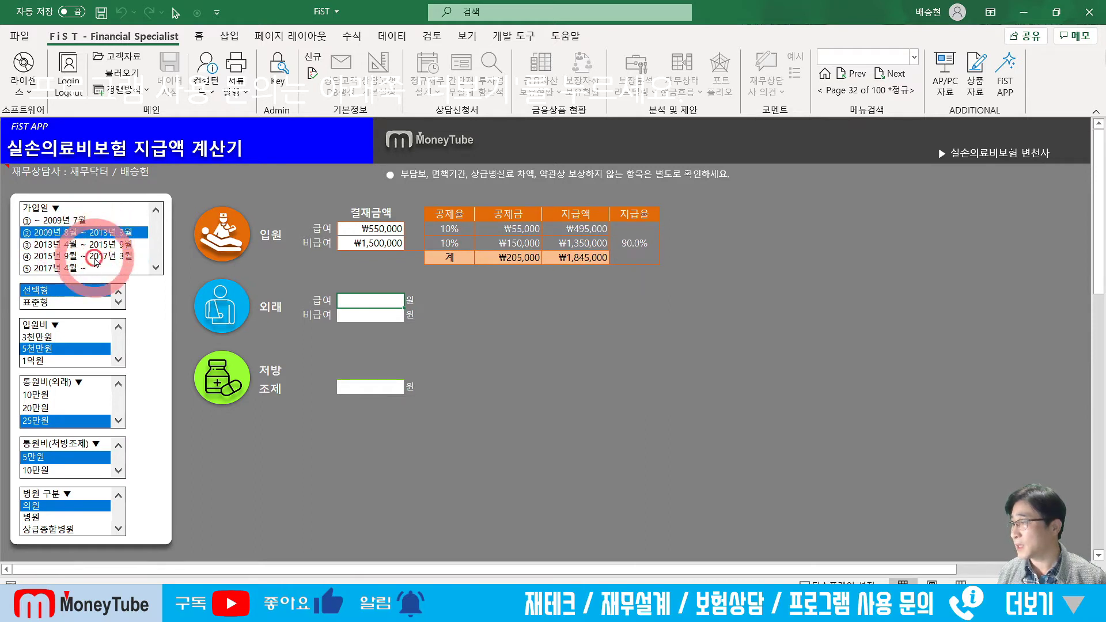
click(100, 247)
click(99, 231)
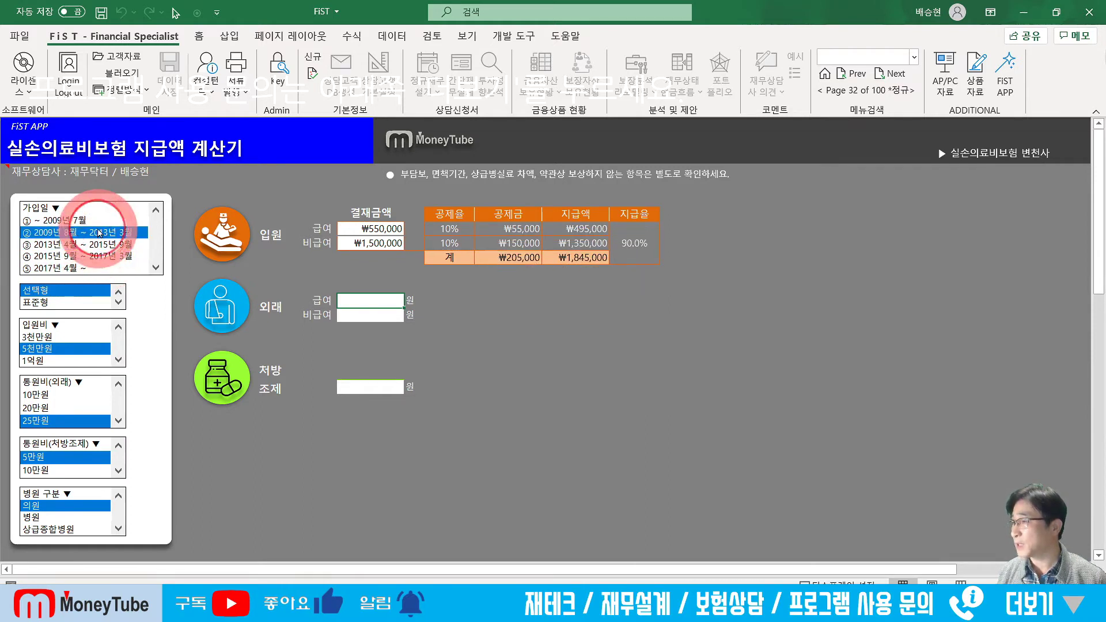
click(98, 252)
click(99, 243)
click(98, 232)
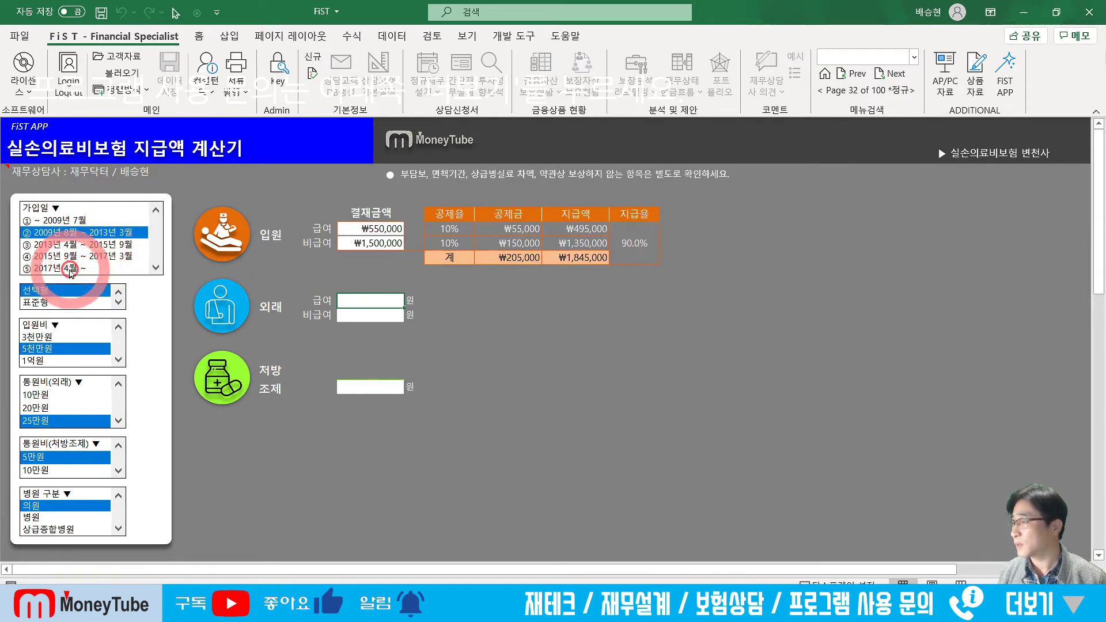
Set 가입일 to 2017년 4월 ~ and select the added 비급여 amount fields for 도수/체외충격파/증식치료 and 자기공명영상진단
click(62, 269)
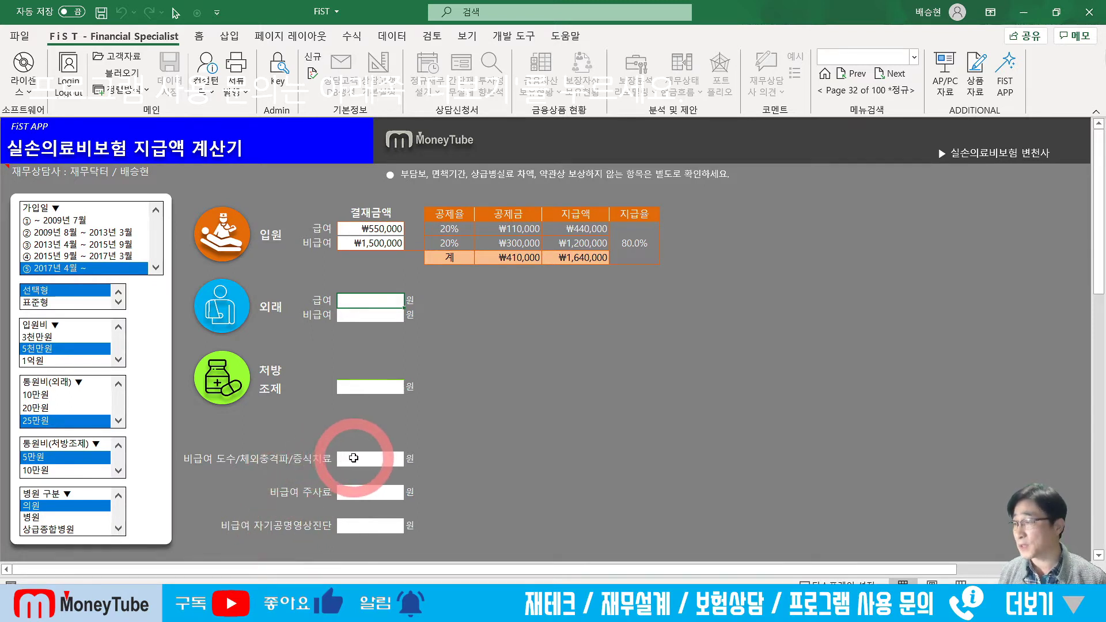
click(353, 458)
click(371, 523)
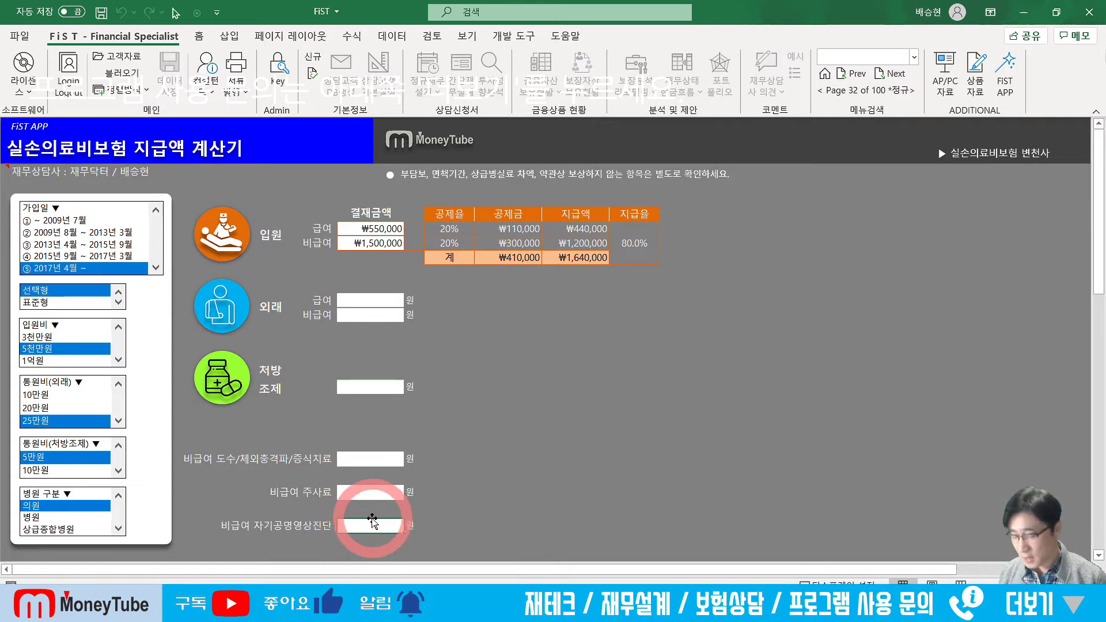
Enter 450,000 won as the 비급여 자기공명영상진단 payment amount
text(2)
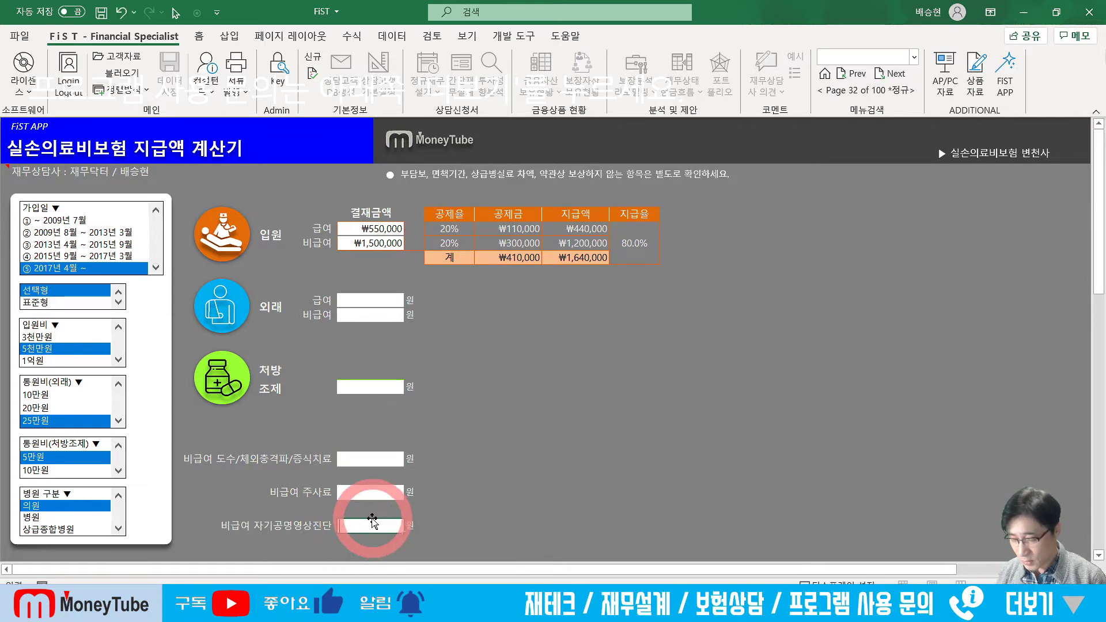
key(Return)
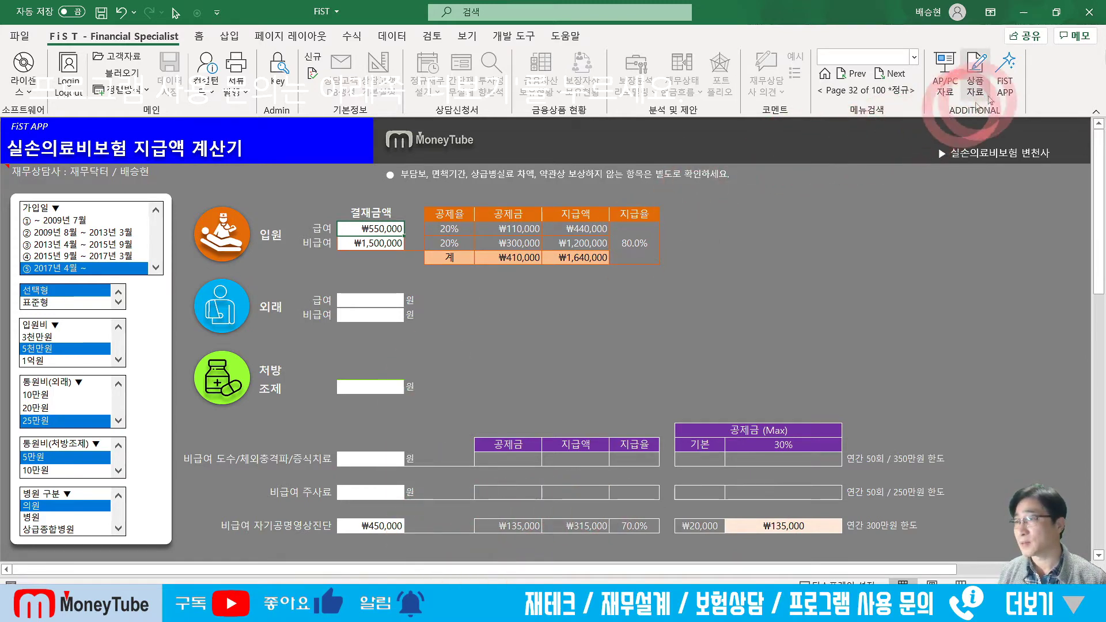
Open the 종신보험 가입금액 컨설팅 tool from the FIST APP list
click(1003, 93)
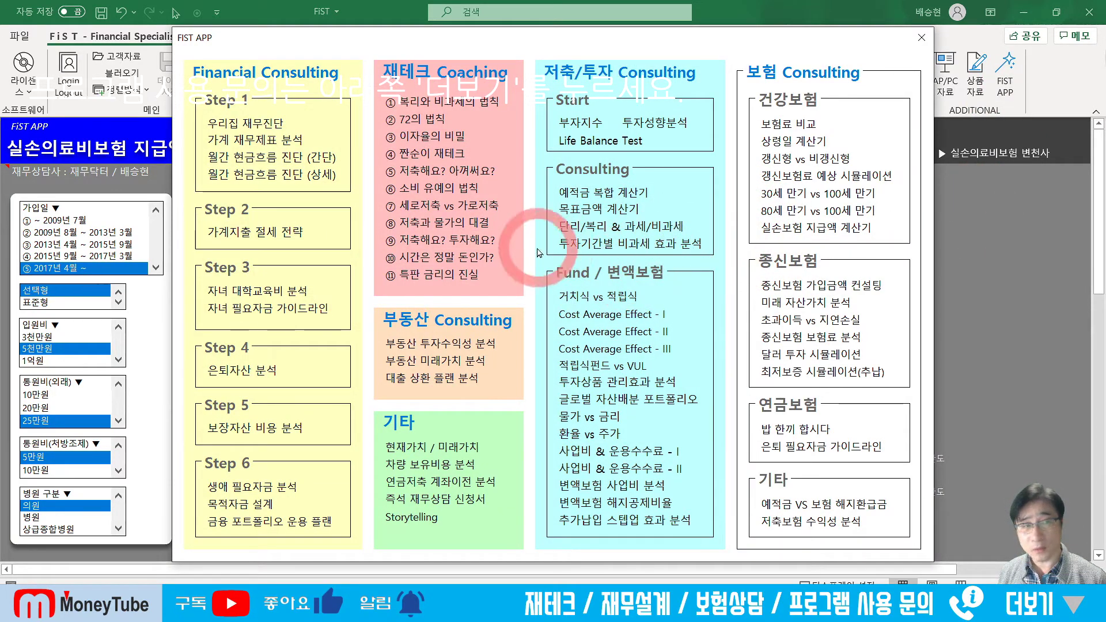
key(ctrl)
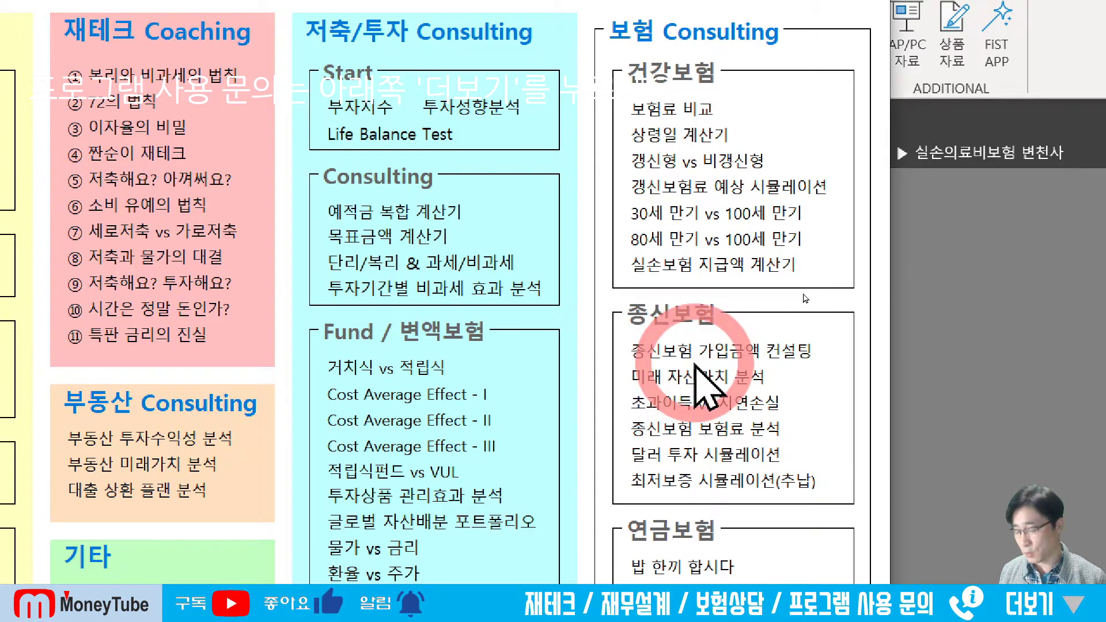
scroll(707, 390, down, 3)
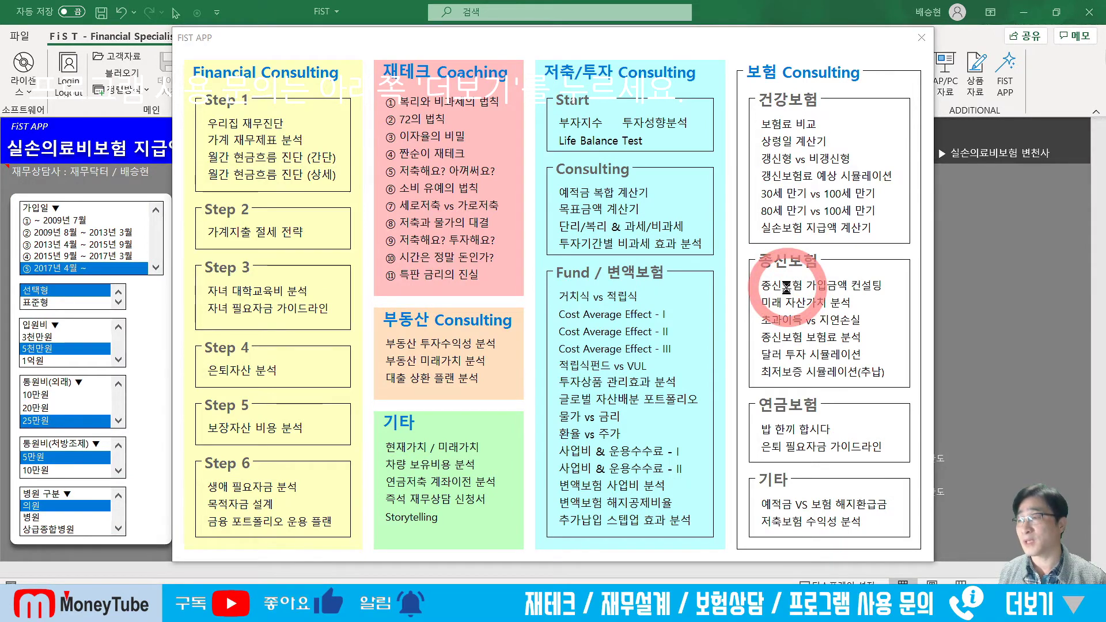
click(788, 286)
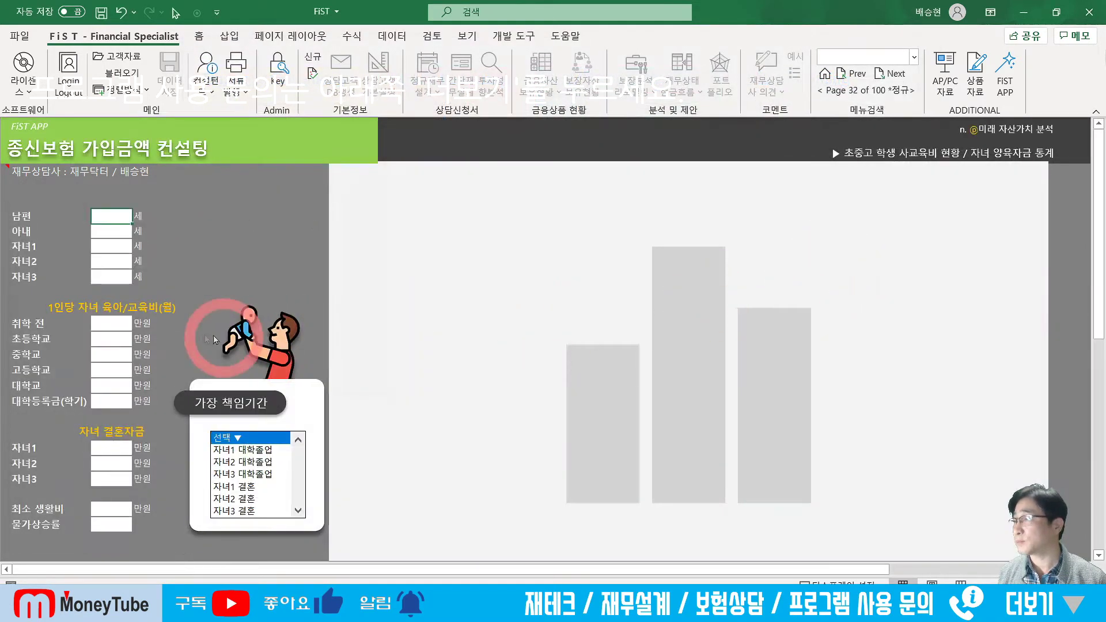
Enter the family's ages: 남편 30, 아내 28, 자녀1 3 and 자녀2 1
text(30)
key(Return)
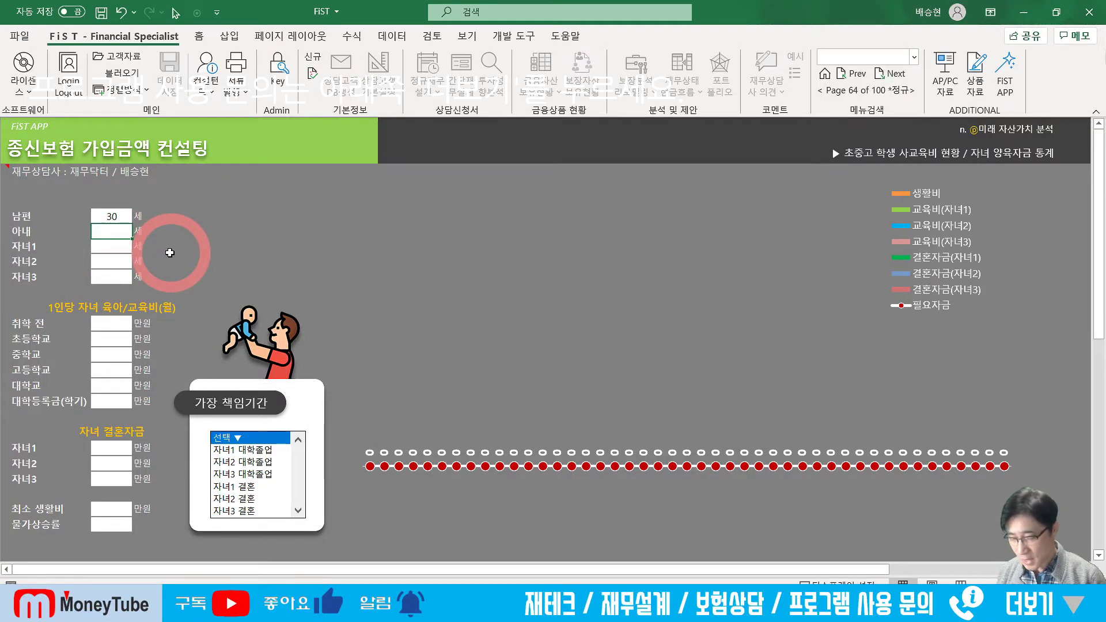
key(Return)
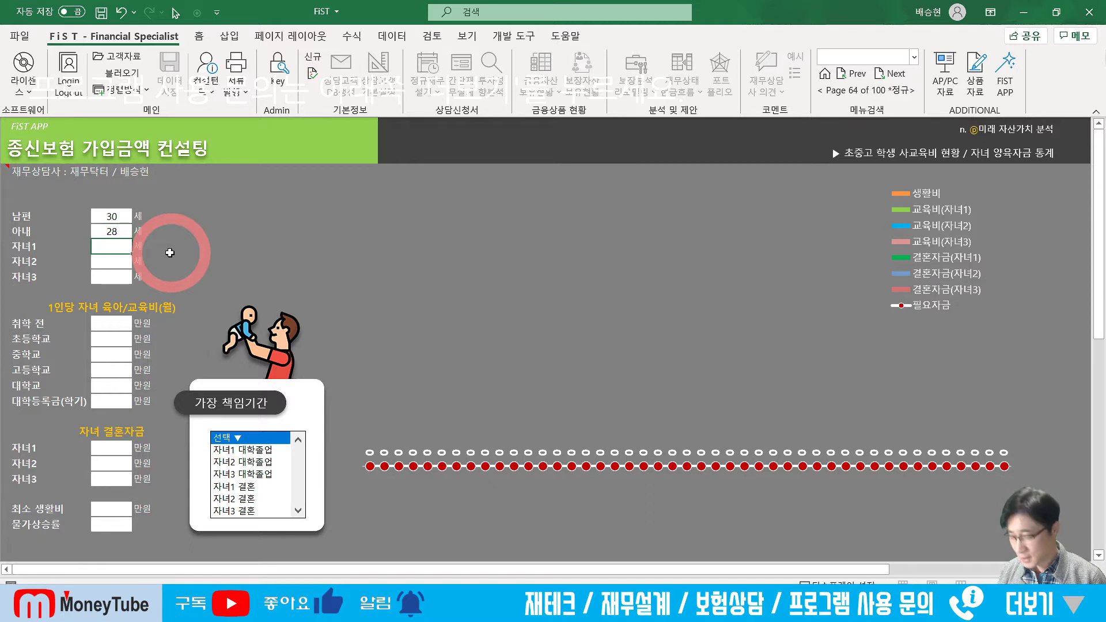
key(Return)
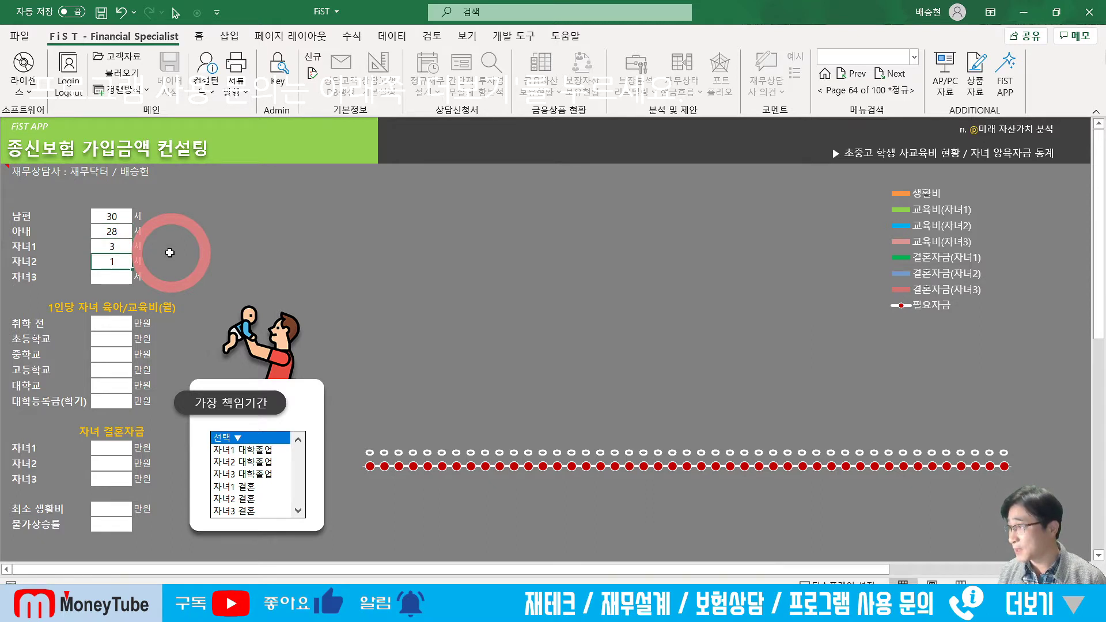
text(1)
Enter the per-child costs in 만원: 취학 전 30, 초등학교 30, 중학교 40, 고등학교 50, 대학교 50 and 대학등록금(학기) 500
click(111, 323)
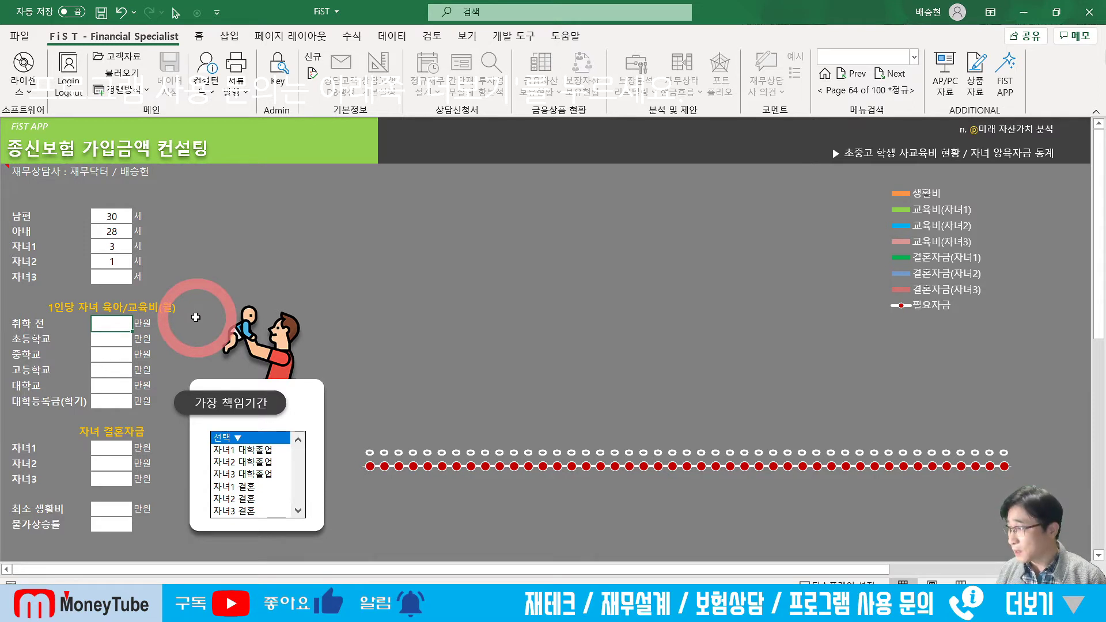
key(Return)
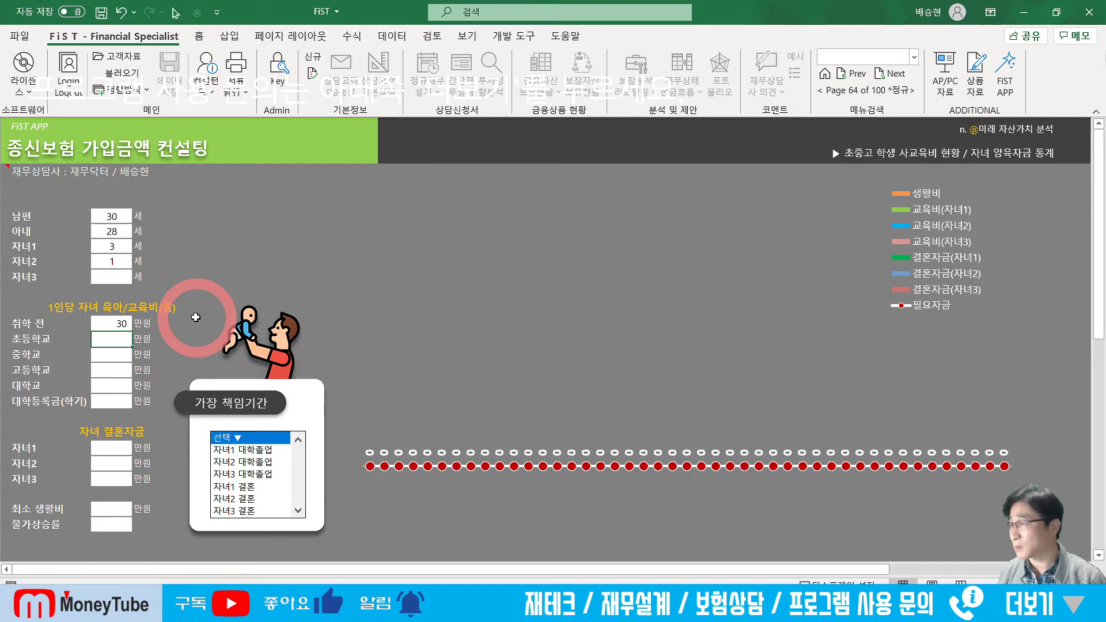
key(Return)
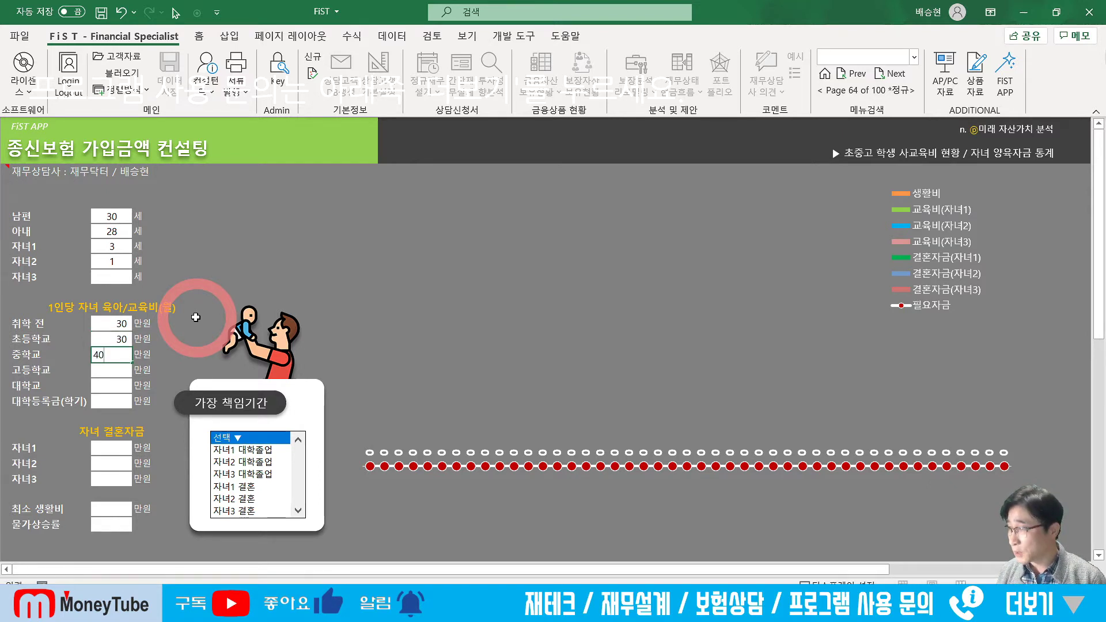
key(Return)
key(Return)
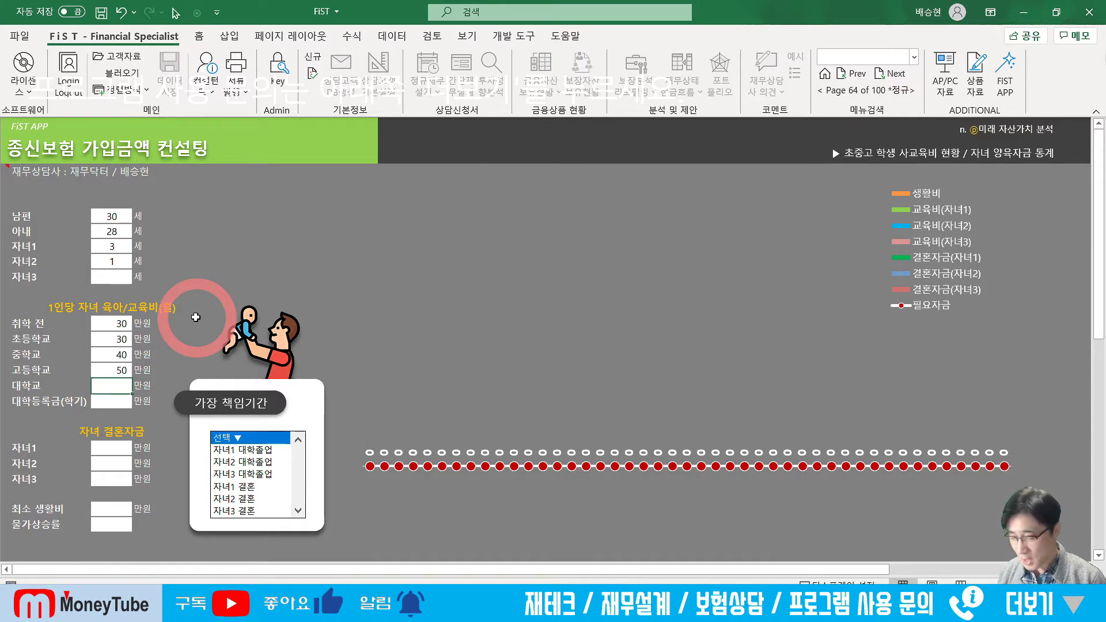
key(Return)
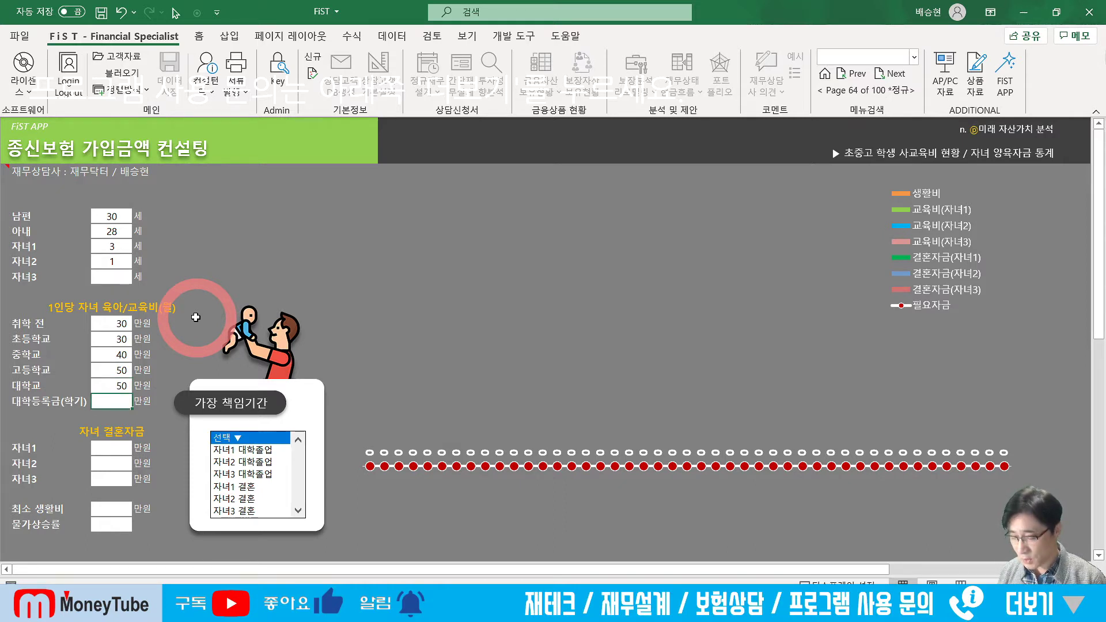
key(Return)
Enter 자녀 결혼자금 of 8,000 만원 each for 자녀1 and 자녀2, 최소 생활비 150 만원 and 물가상승률 1.72%
text(8000)
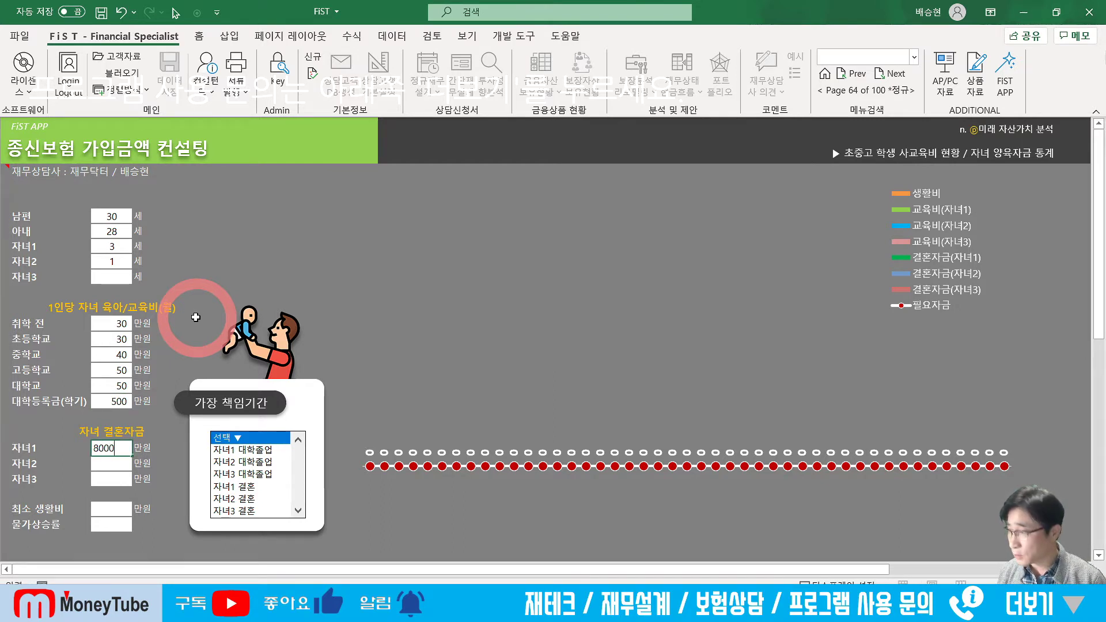
key(Return)
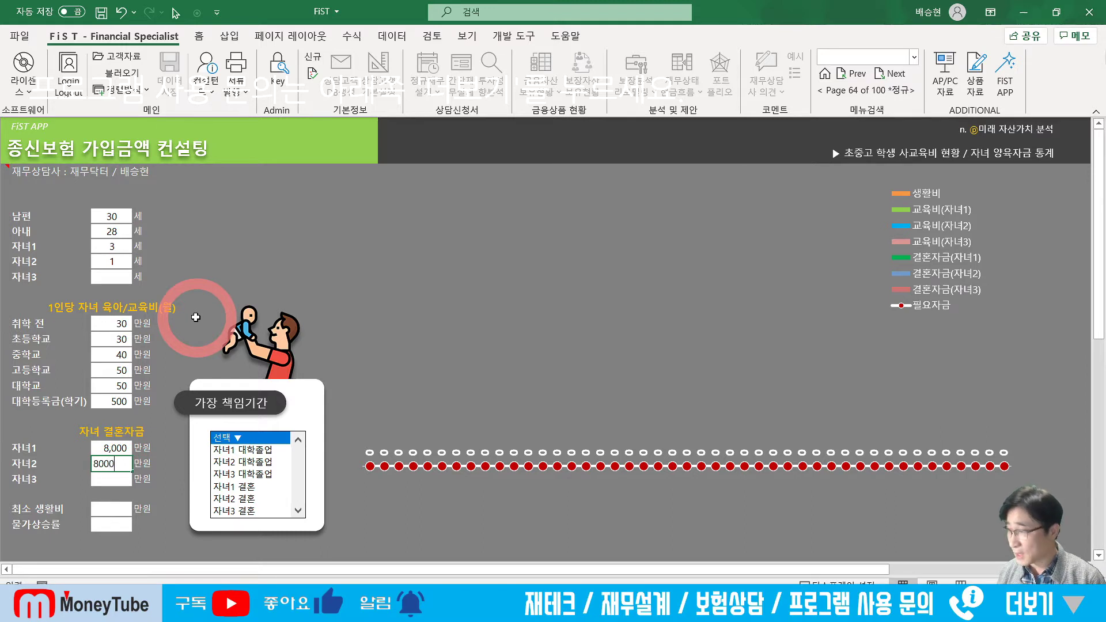
text(8000)
key(Return)
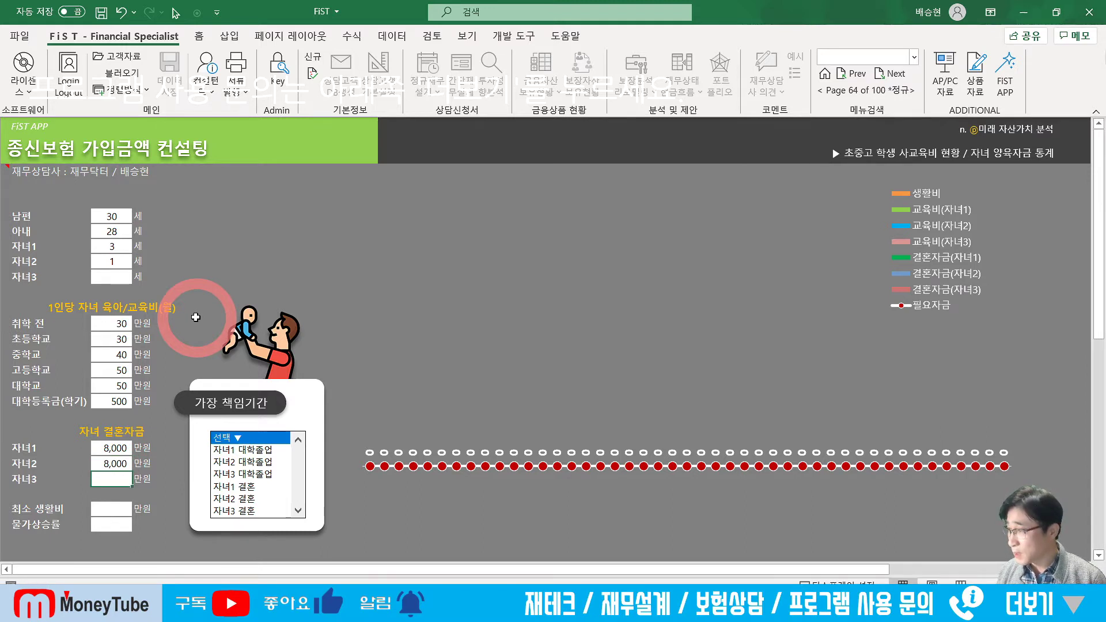
key(Return)
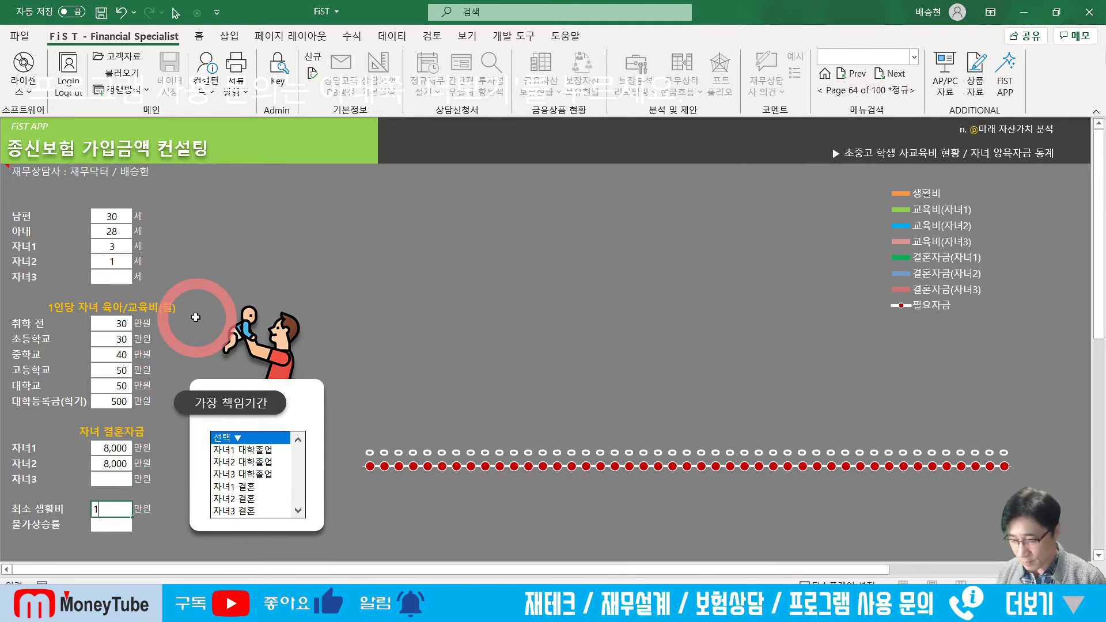
key(Return)
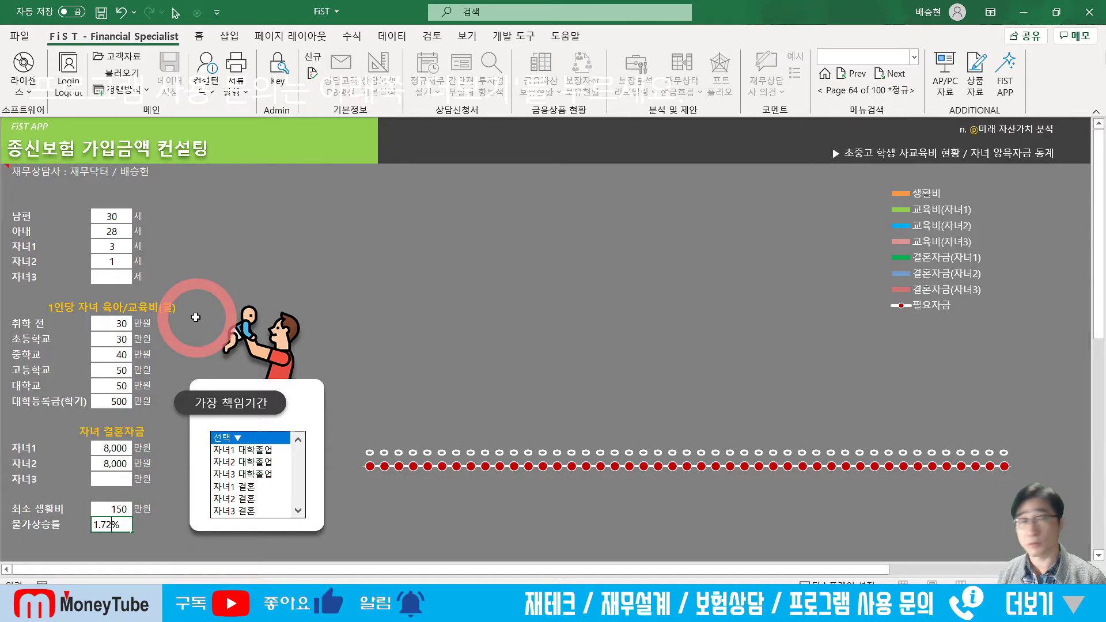
key(Return)
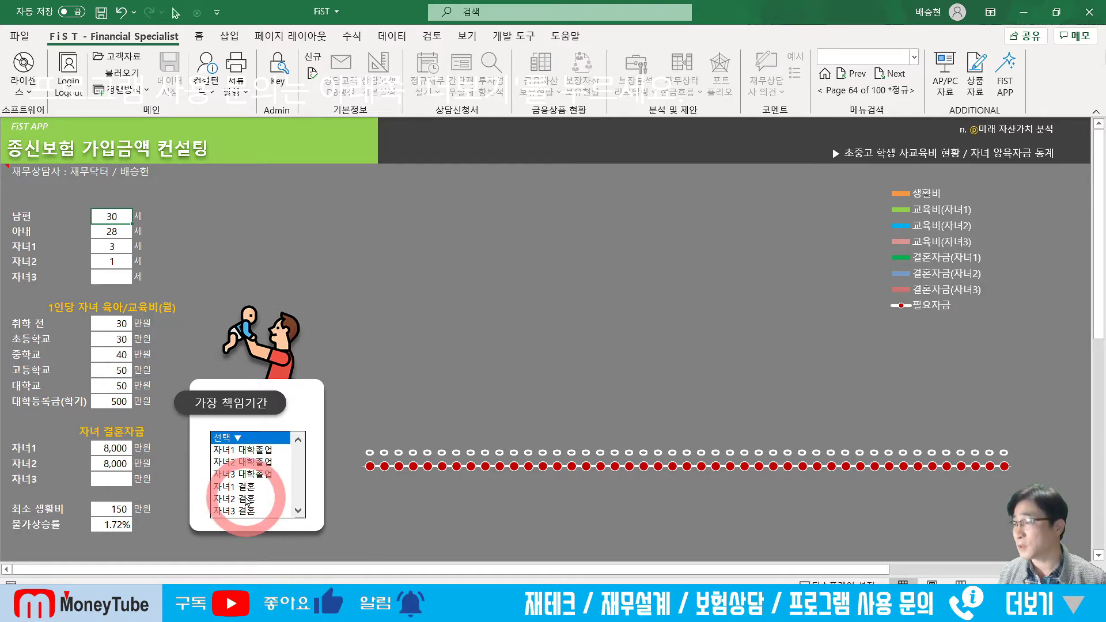
Compare the required funds for the 가장 책임기간 options 자녀2 결혼, 자녀1 결혼, 자녀2 대학졸업 and 자녀1 대학졸업
click(239, 499)
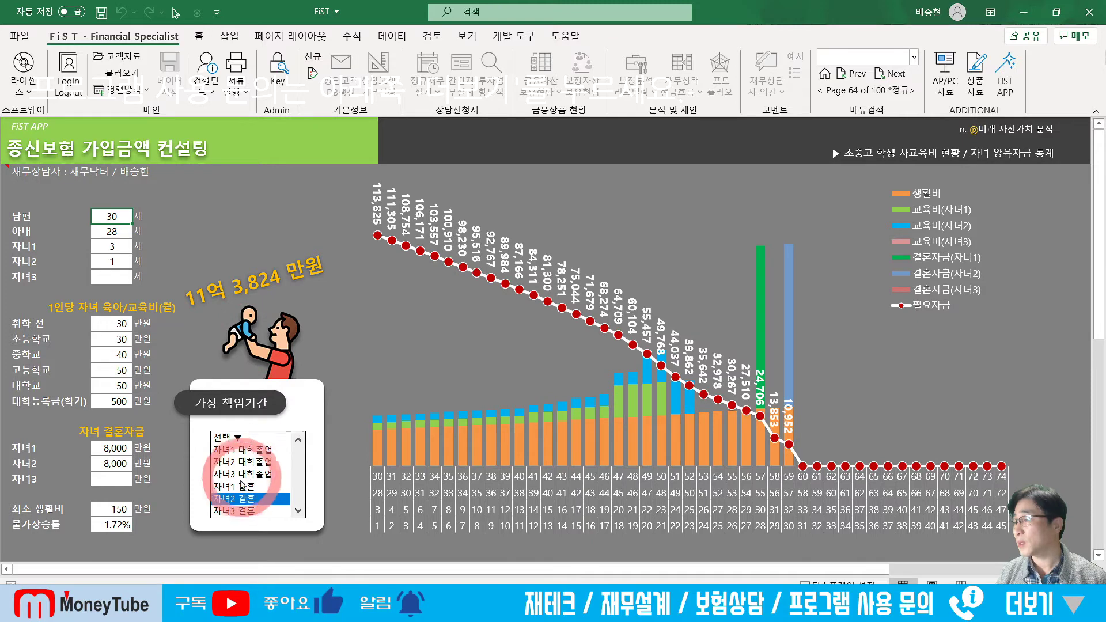
click(242, 487)
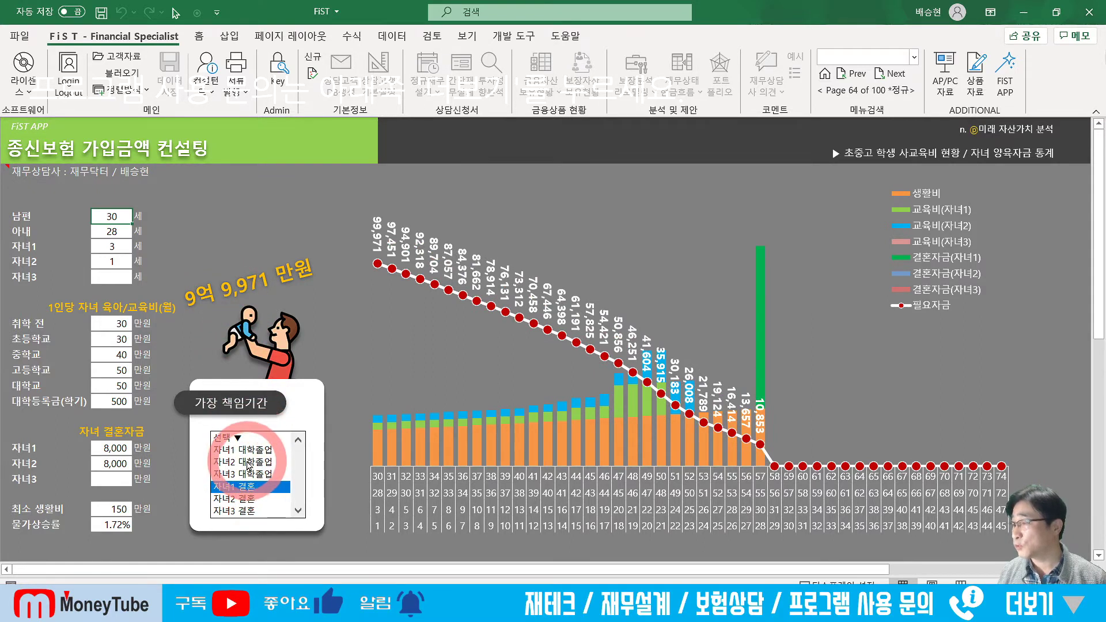
click(249, 463)
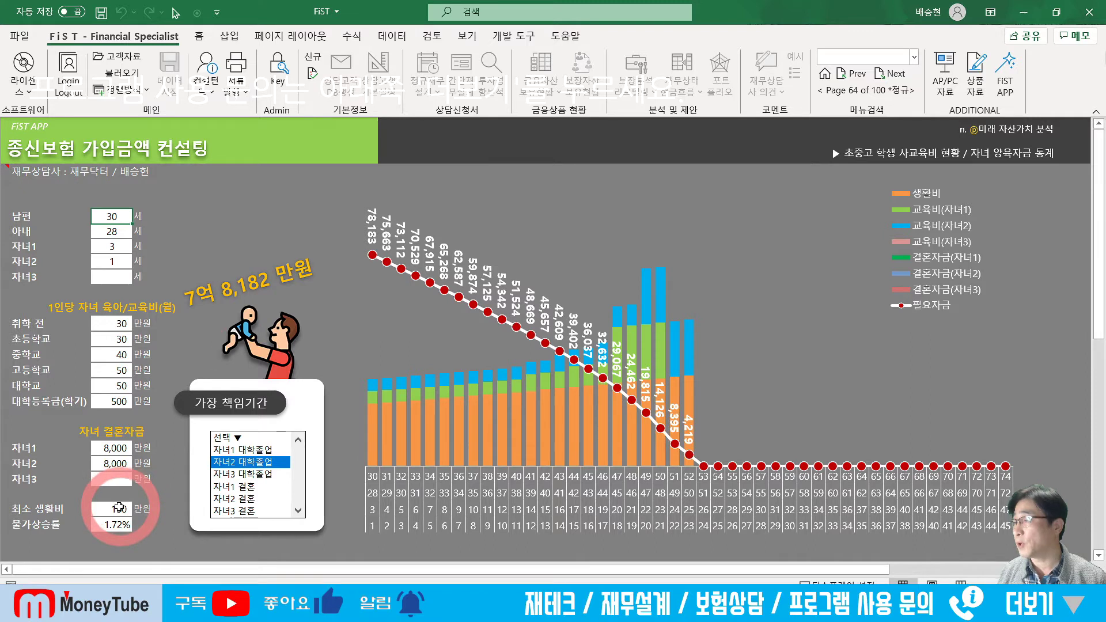
click(129, 508)
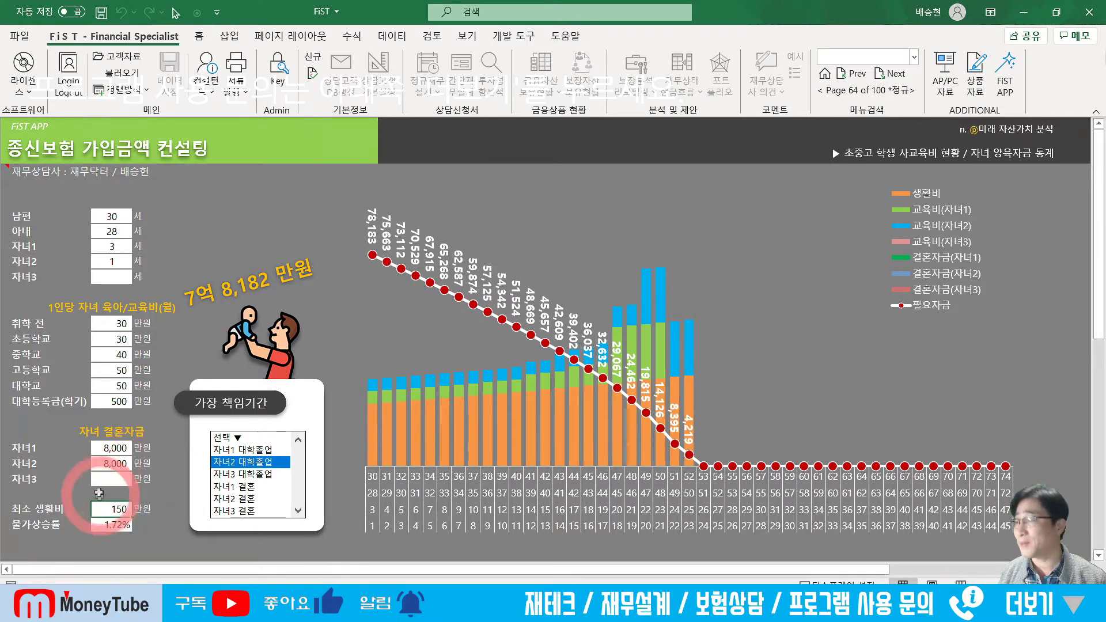
click(225, 450)
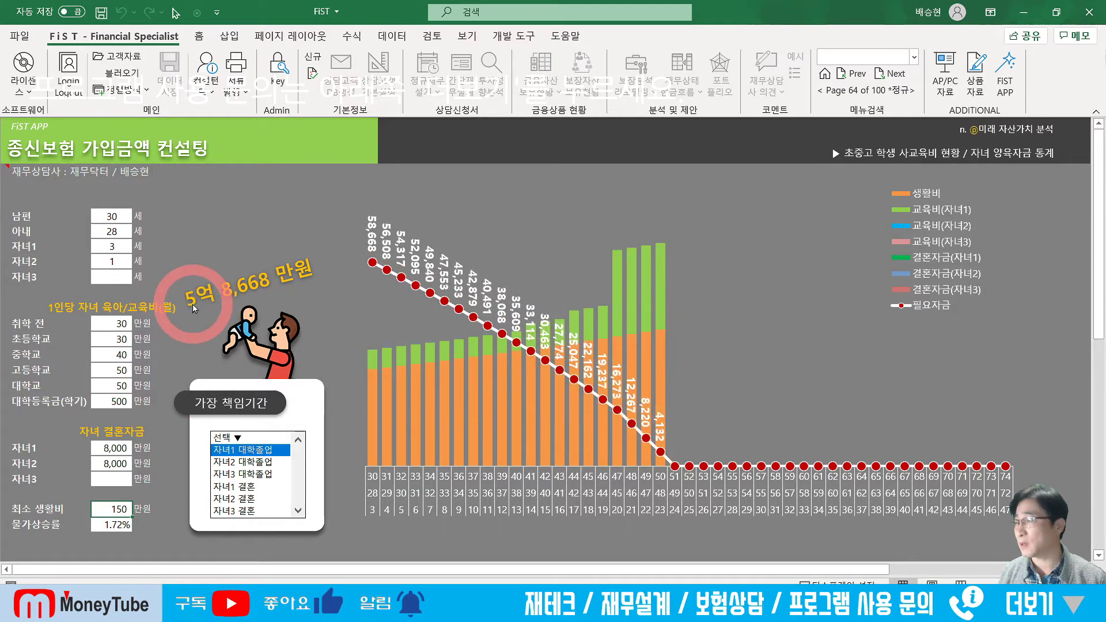
Set 최소 생활비 to 100 만원 and 가장 책임기간 to 자녀2 대학졸업
text(100)
key(Return)
click(242, 462)
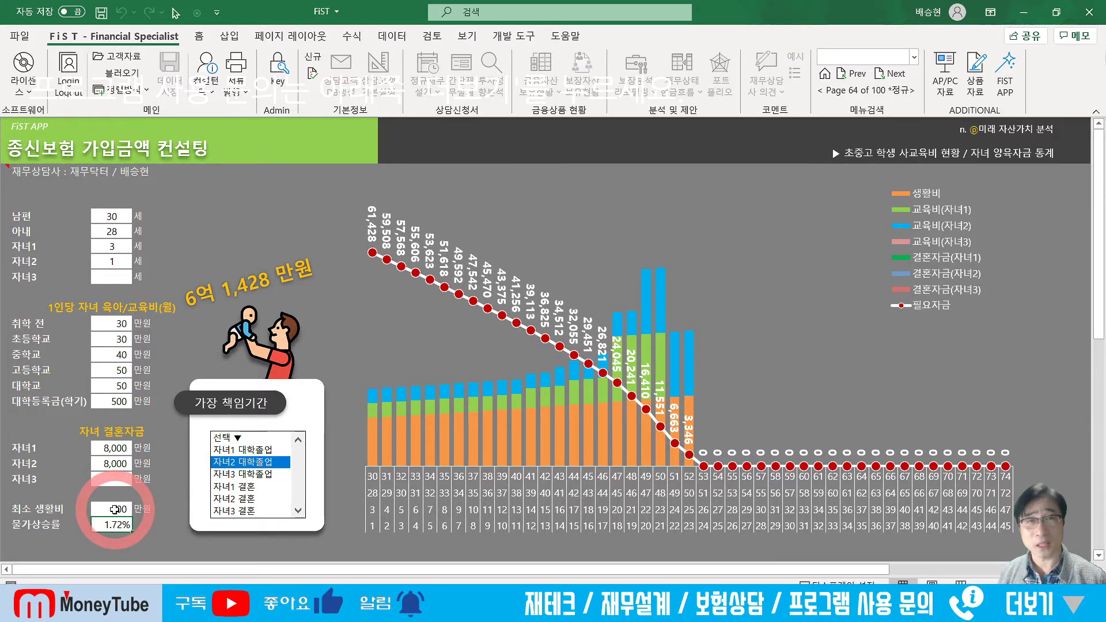
Clear the 최소 생활비 and 물가상승률 values and set 가장 책임기간 to 자녀2 결혼
drag(115, 509, 114, 524)
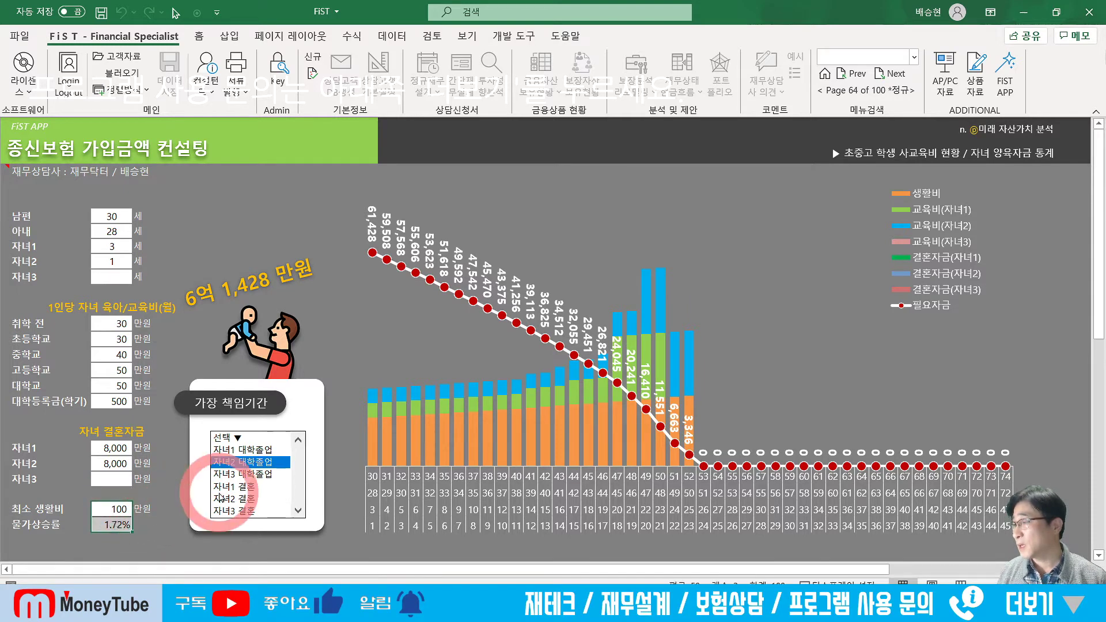
key(Delete)
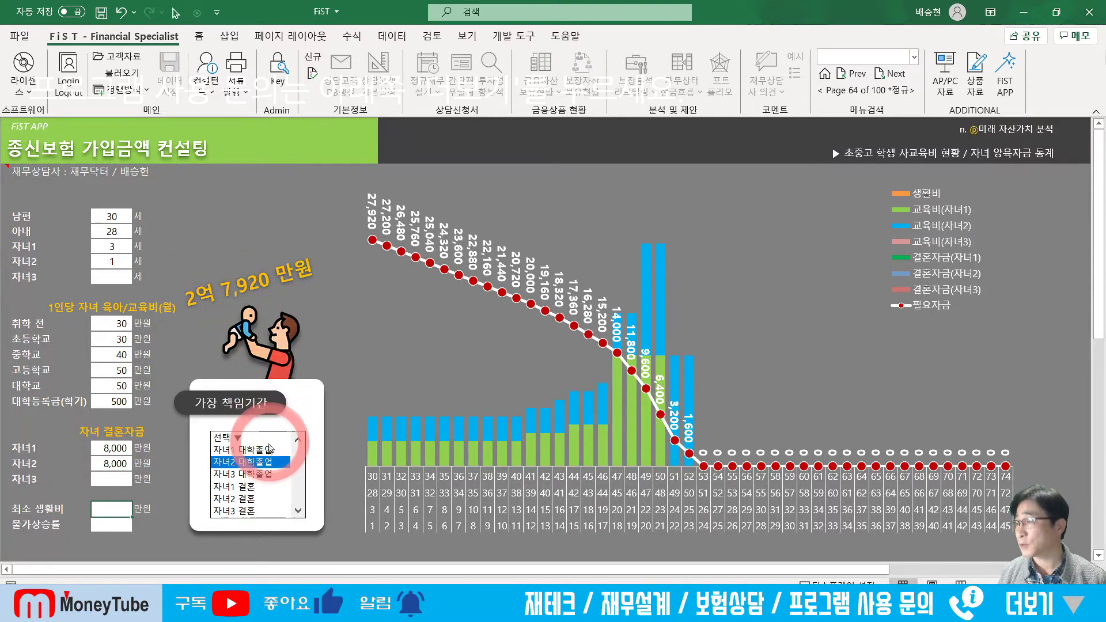
click(241, 499)
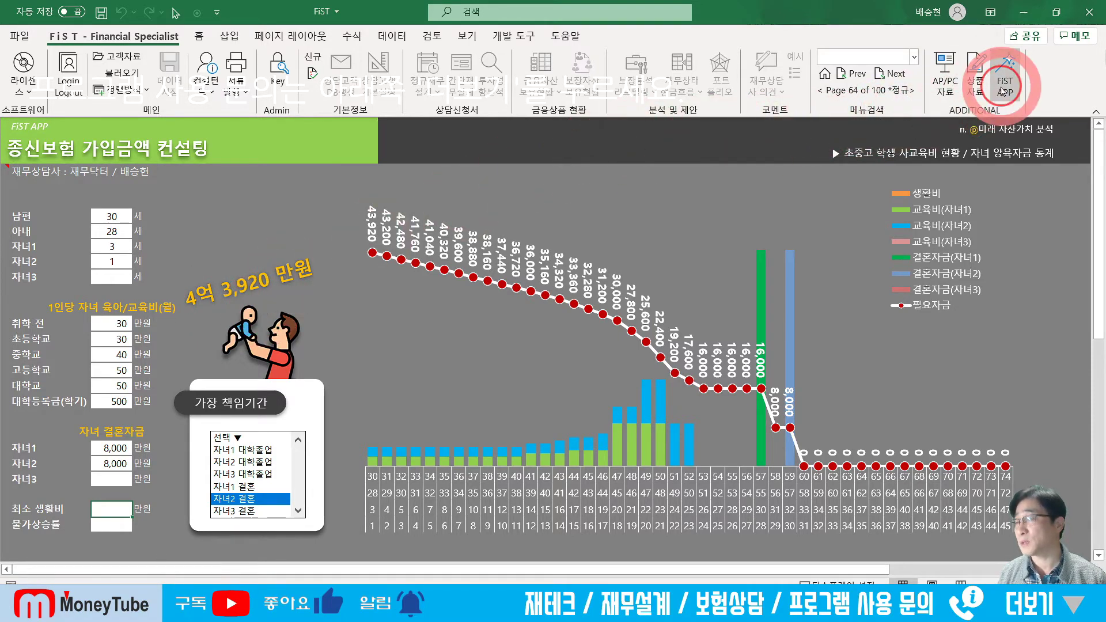
Open the 밥 한끼 합시다 tool and enter 연령 30세 with 은퇴기간 from 60세 to 90세
click(1002, 91)
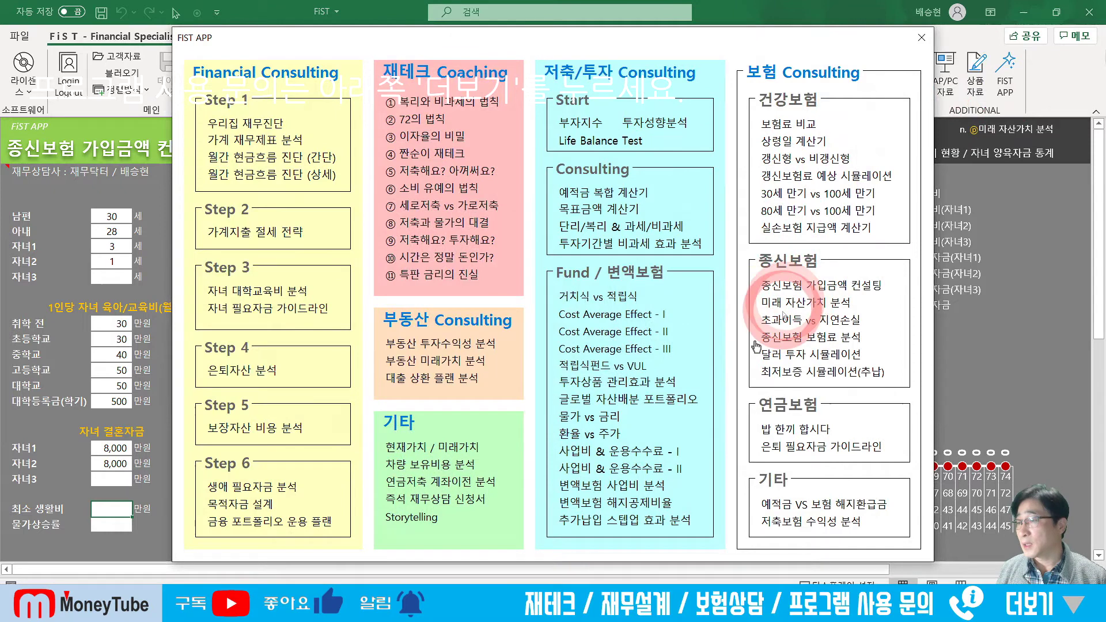
click(803, 430)
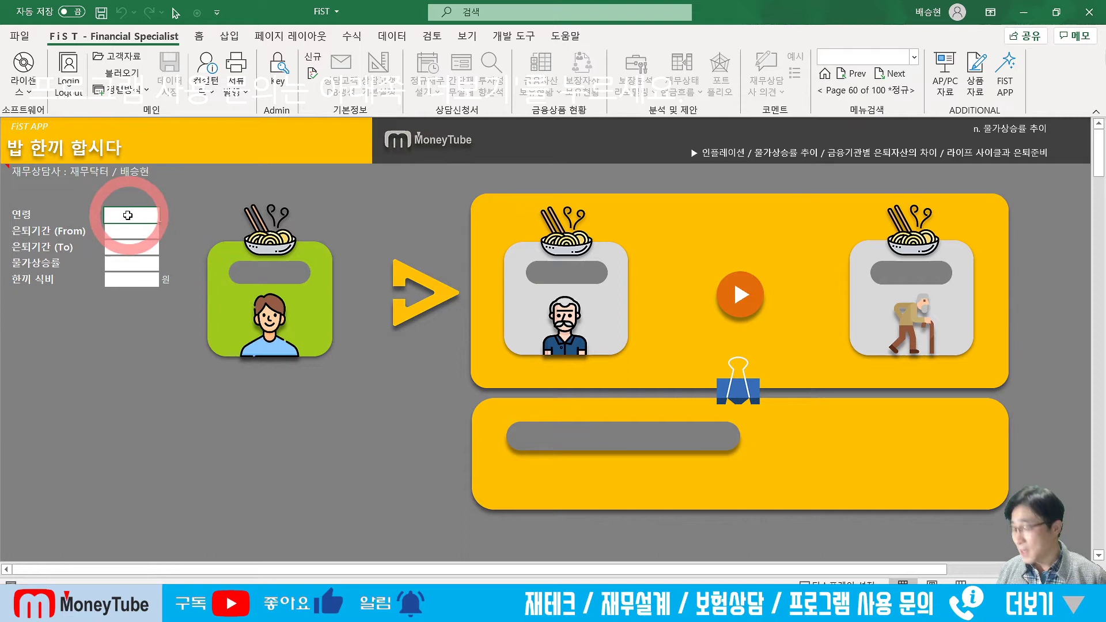
text(30)
key(Return)
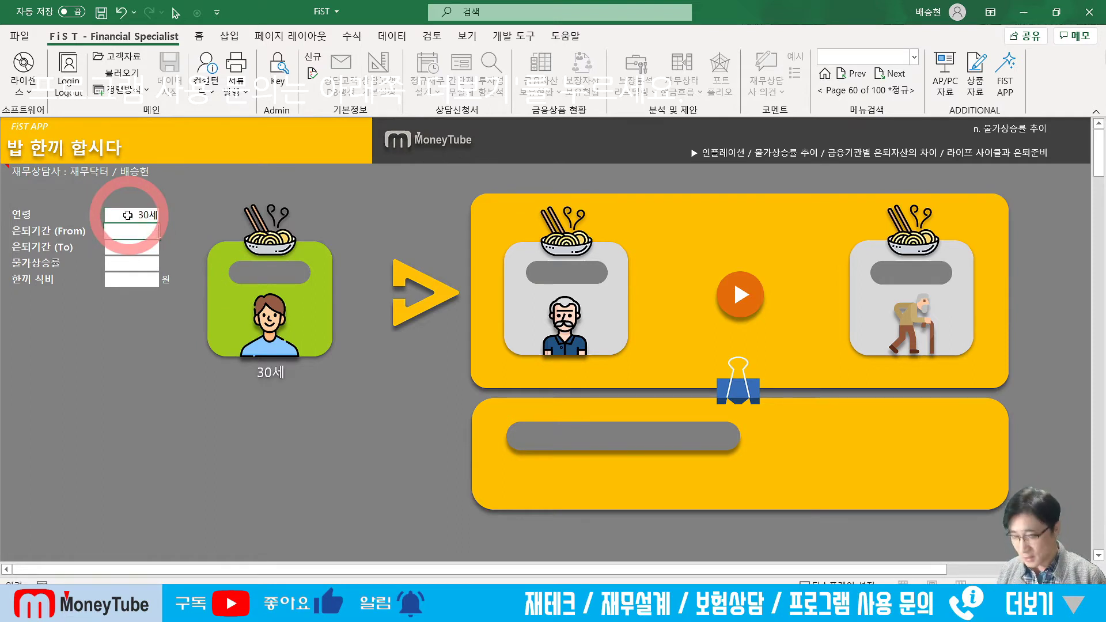
text(60)
key(Return)
text(90)
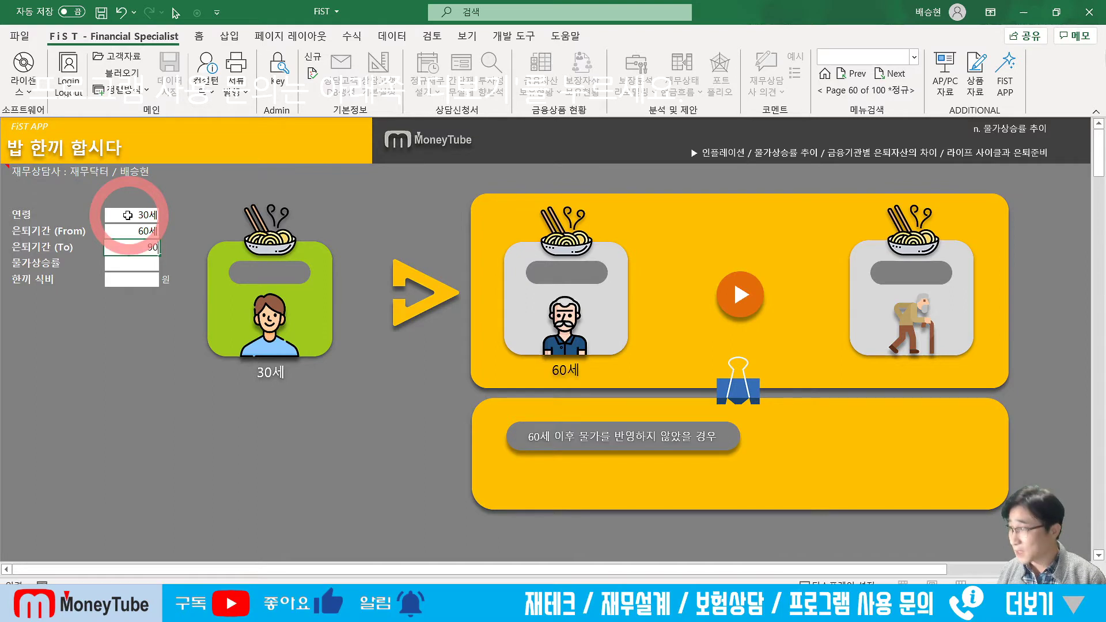
key(Return)
Set 물가상승률 to 1.72% and 한끼 식비 to 5,000 원 in the meal-cost calculator
text(1.72)
key(Return)
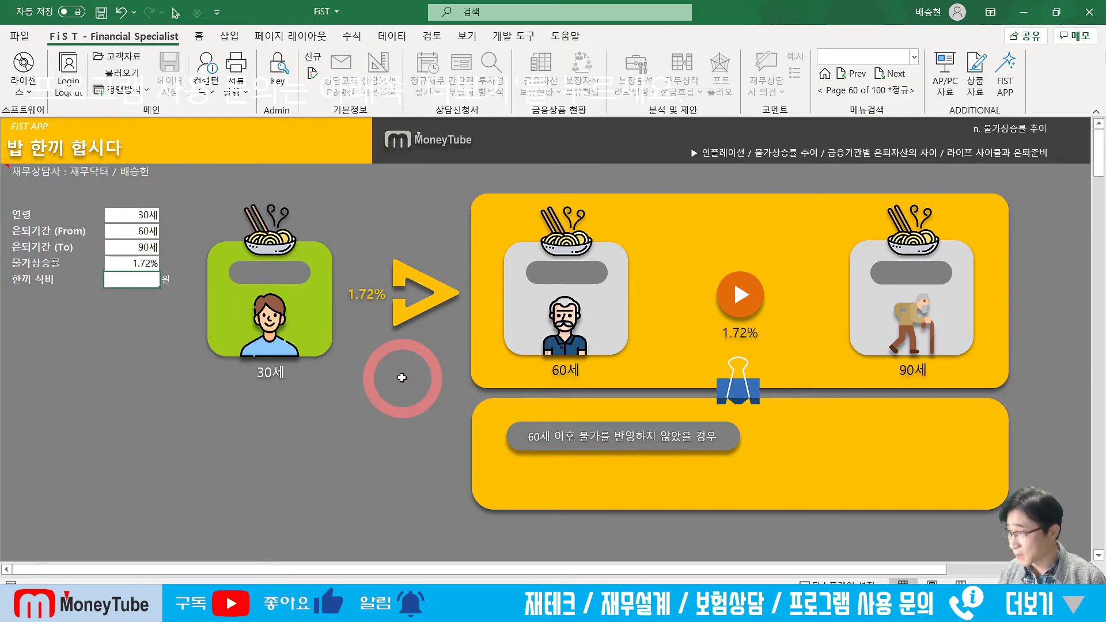
text(5000)
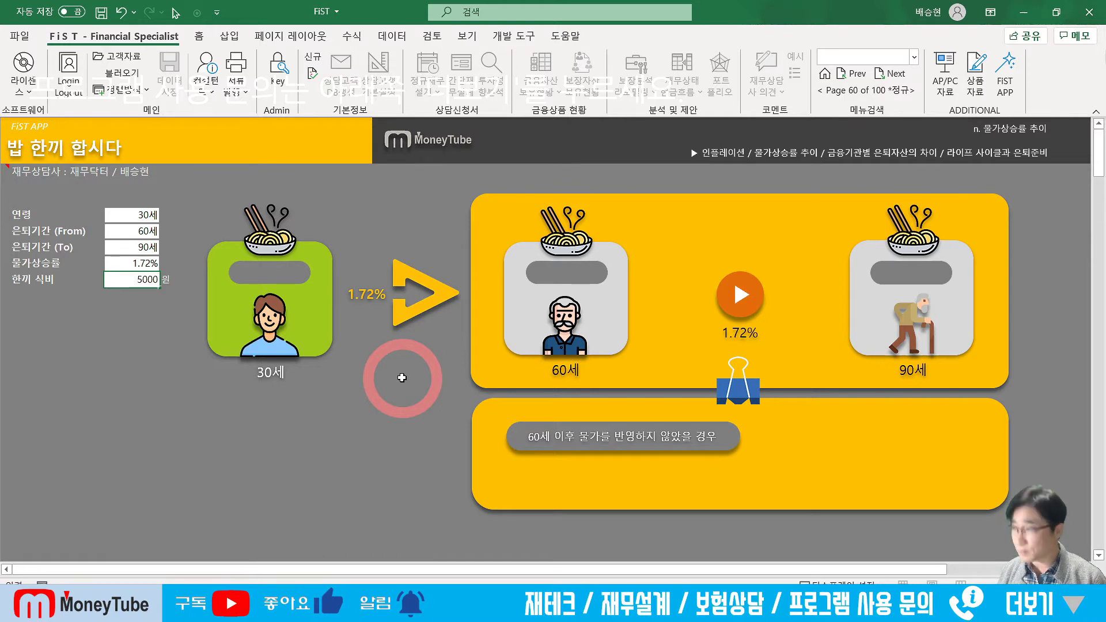
key(Return)
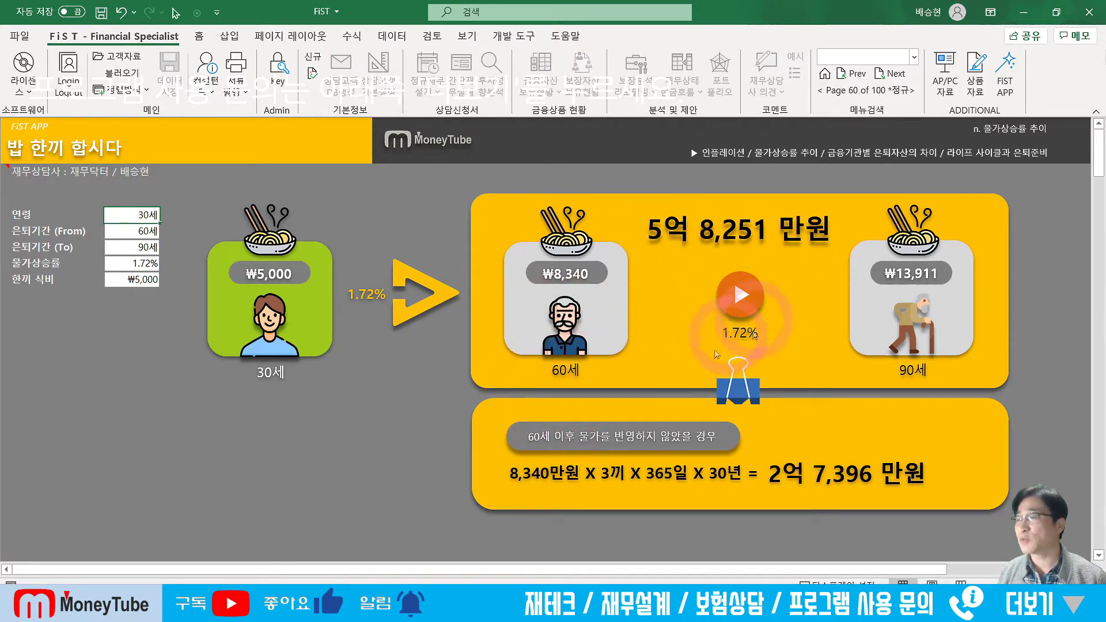
click(541, 488)
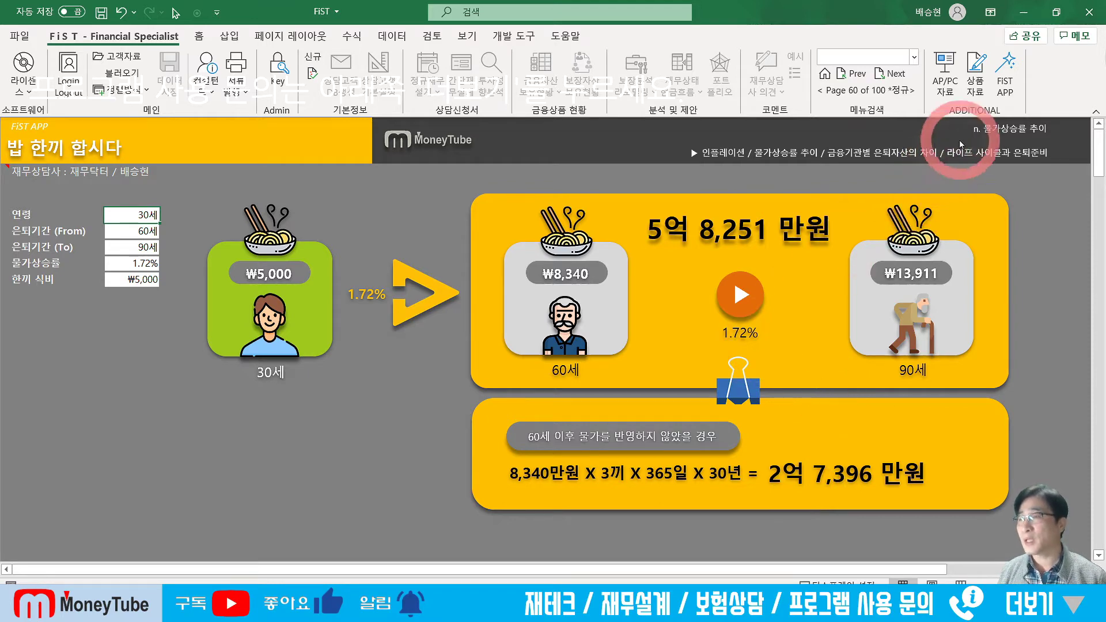
Open 우리집 재무진단 and enter 월소득 450, 가계지출 350 and 소비지출 200 만원 for a 3인 맞벌이 household
click(1004, 86)
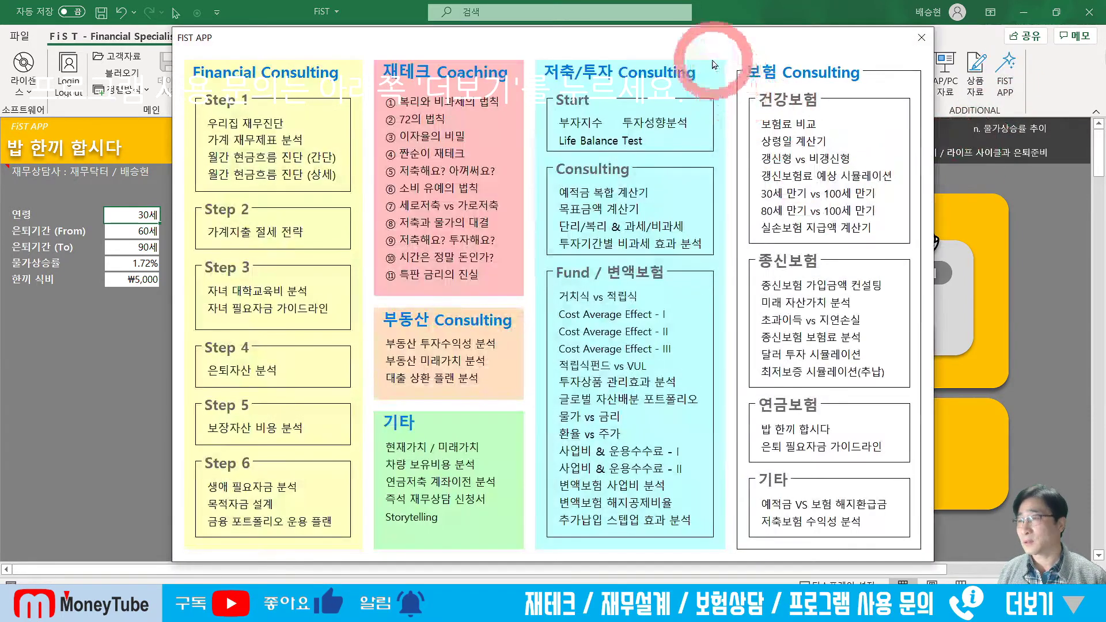
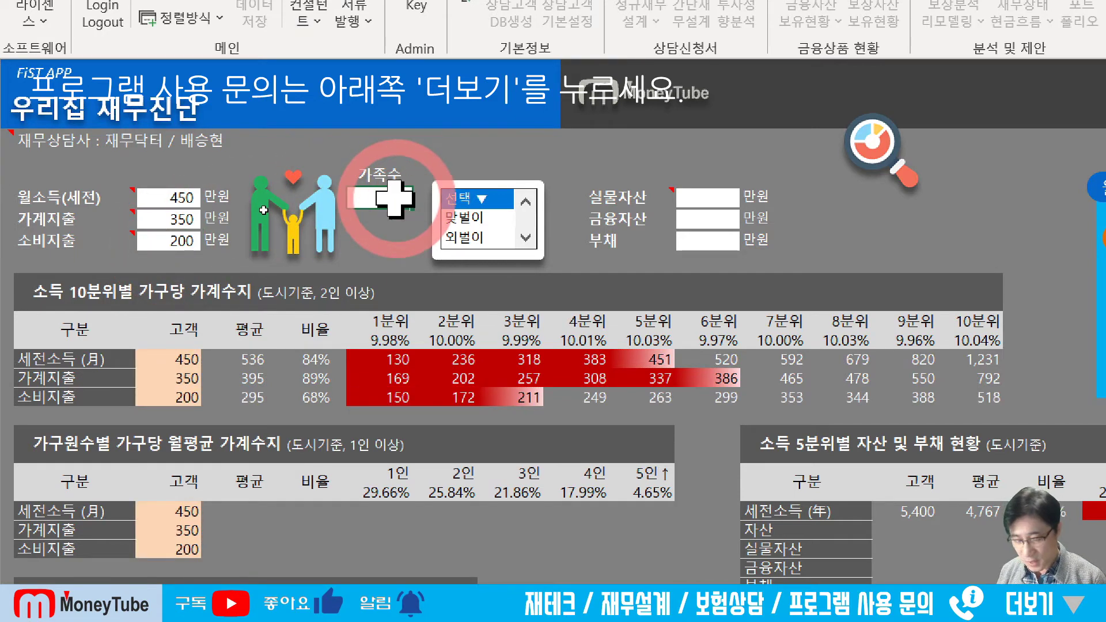
key(Return)
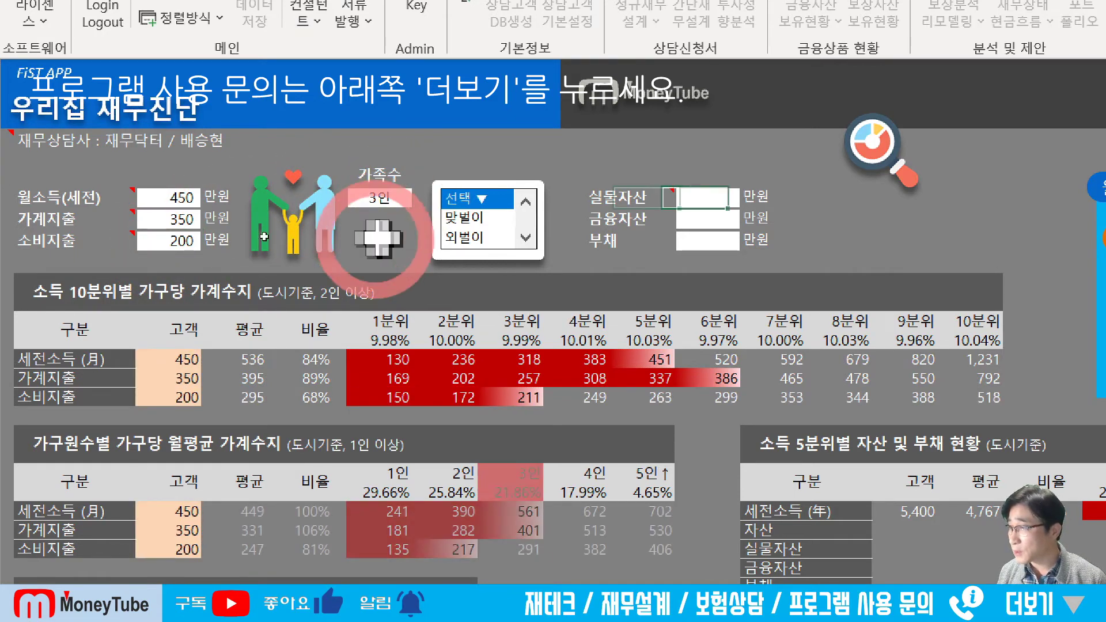
click(473, 218)
Enter 실물자산 50,000, 금융자산 5,000 and 부채 20,000 만원, with a yearly 부채상환 원리금 of 1,200 만원
click(640, 210)
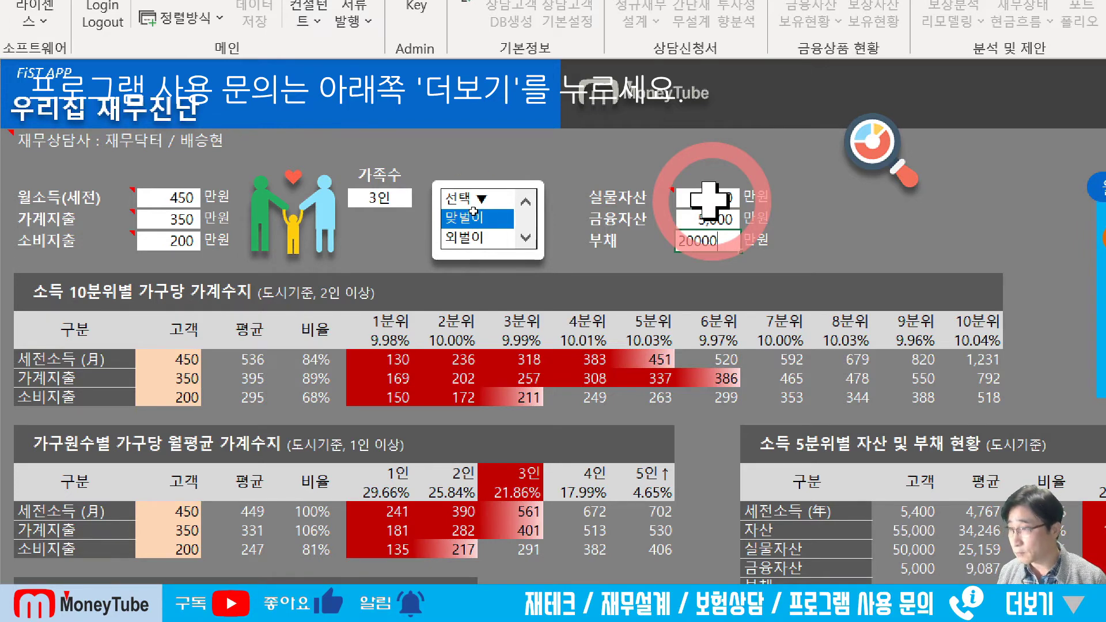
click(708, 199)
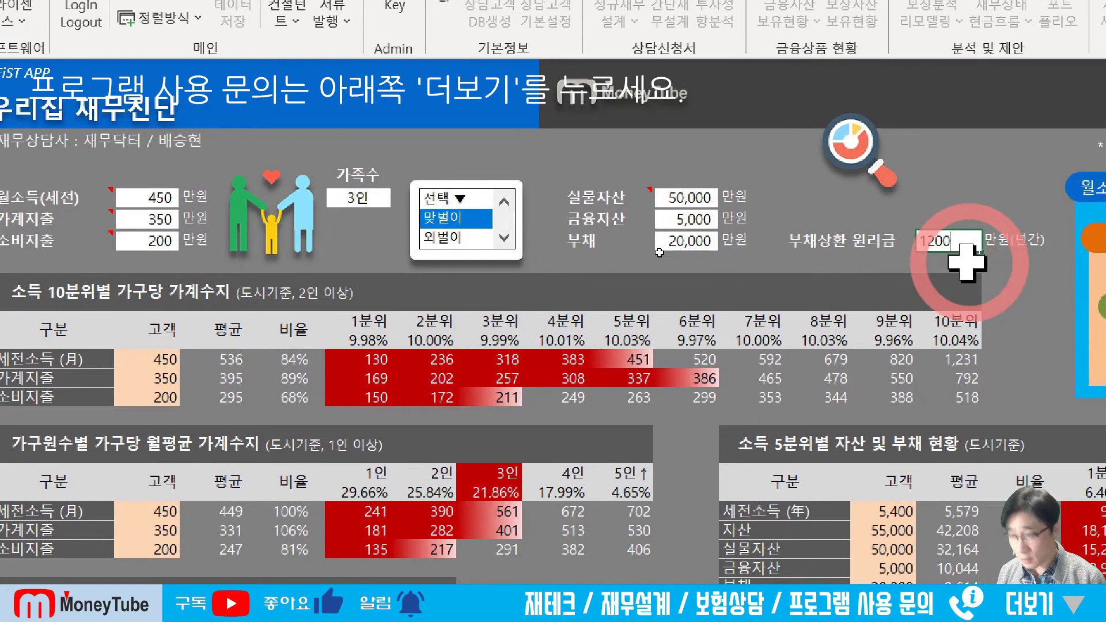
text(1200)
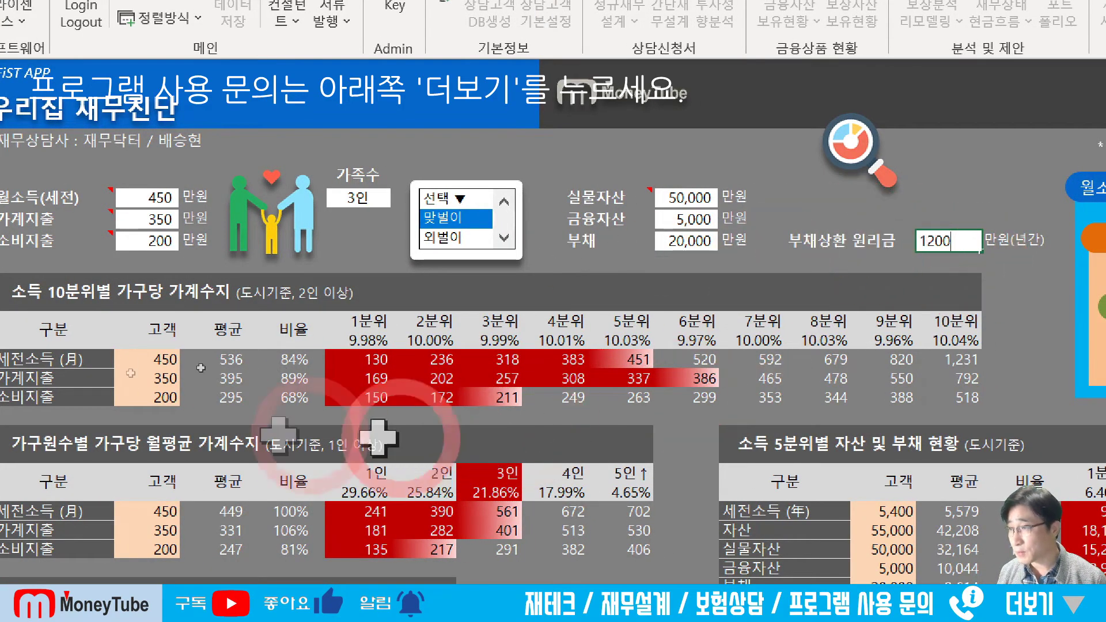
key(Return)
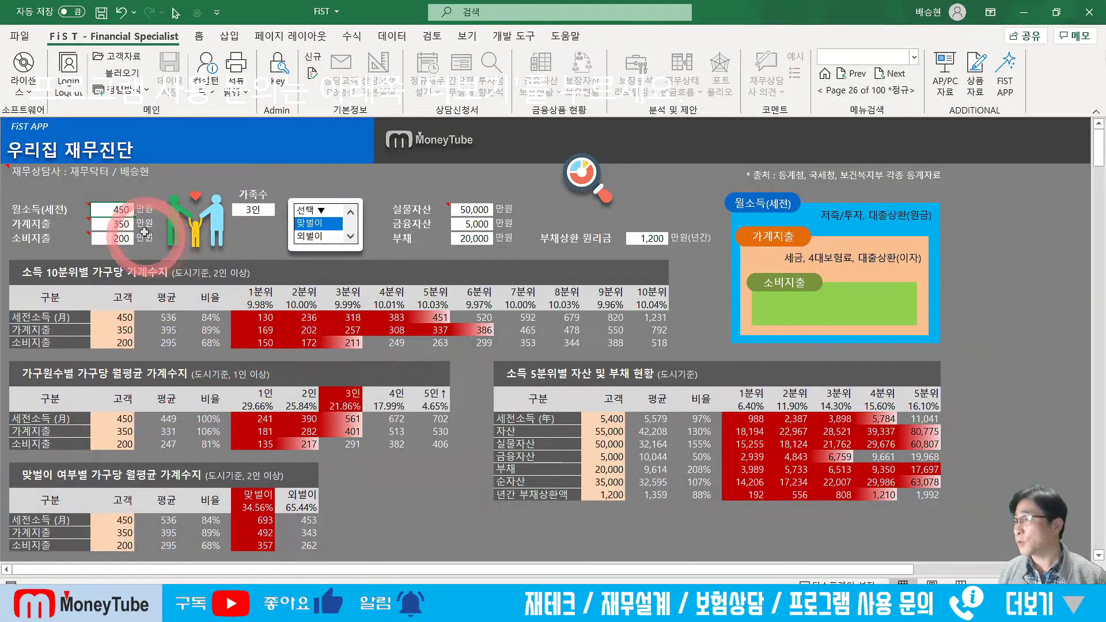
click(112, 211)
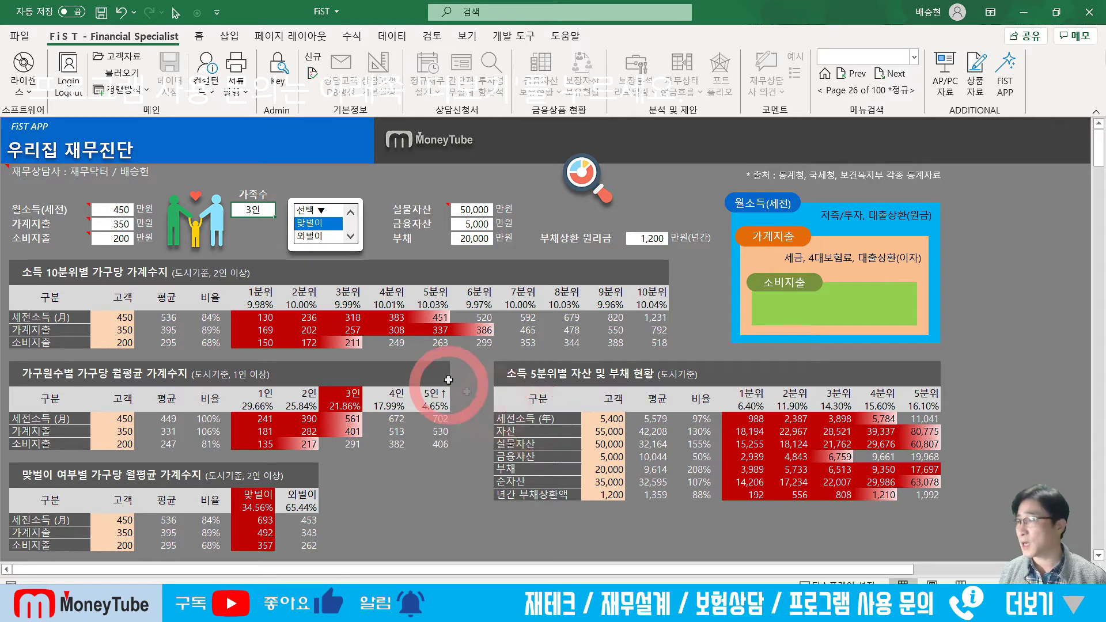
Open the 월간 현금흐름 진단 (간단) tool and set the household to 기혼 with 3인
click(1005, 92)
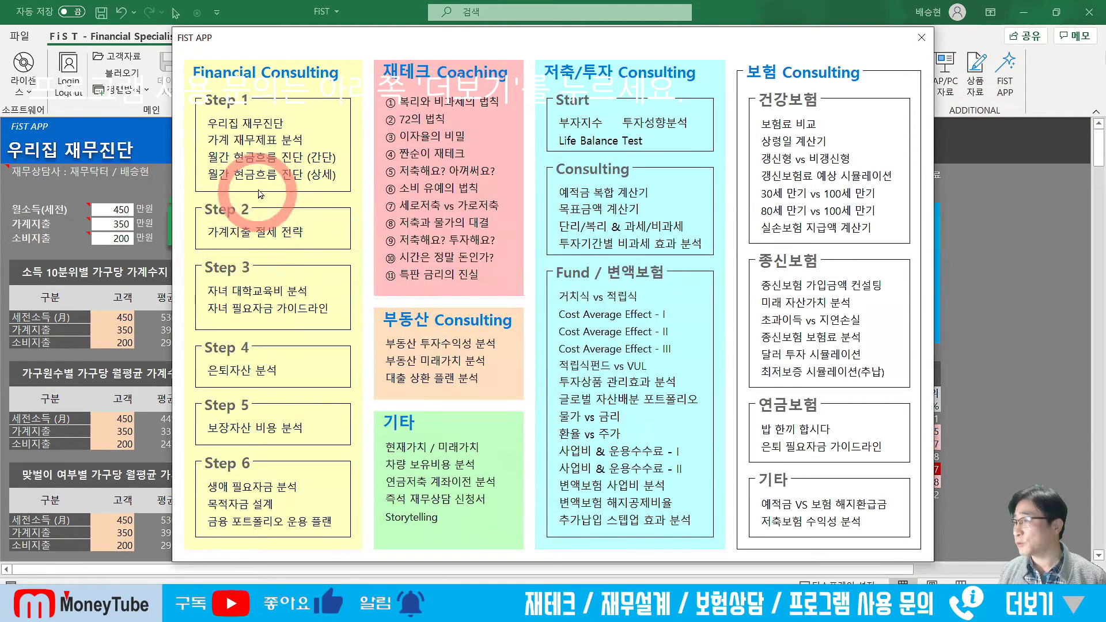
click(246, 161)
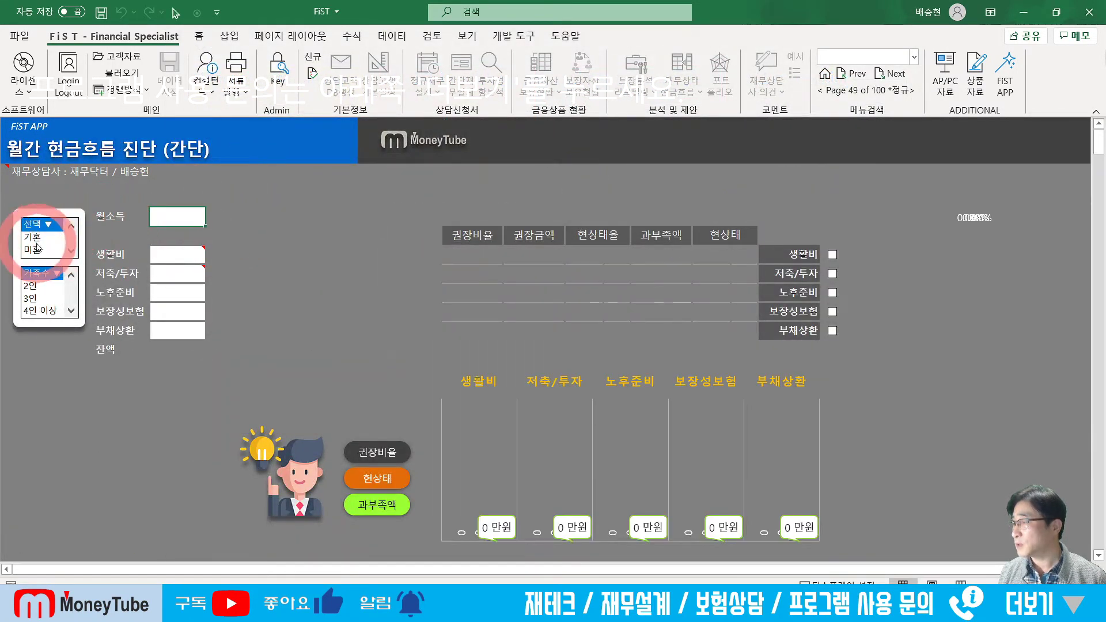
click(34, 239)
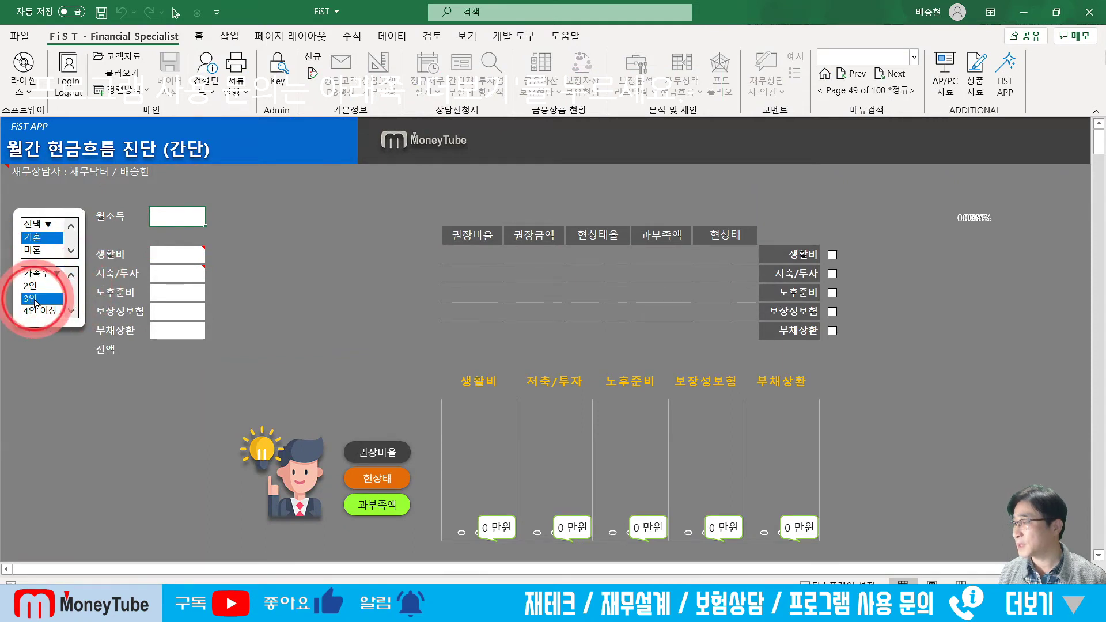
Enter 월소득 500, 생활비 200, 저축/투자 50, 노후준비 30, 보장성보험 70 and 부채상환 120 만원
click(169, 216)
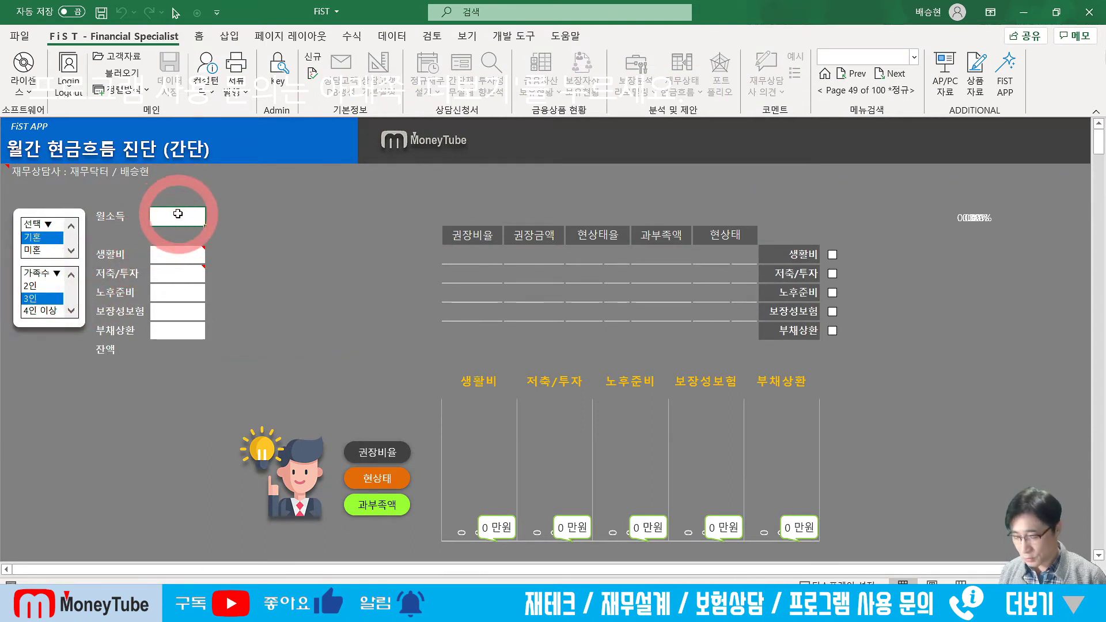
key(Return)
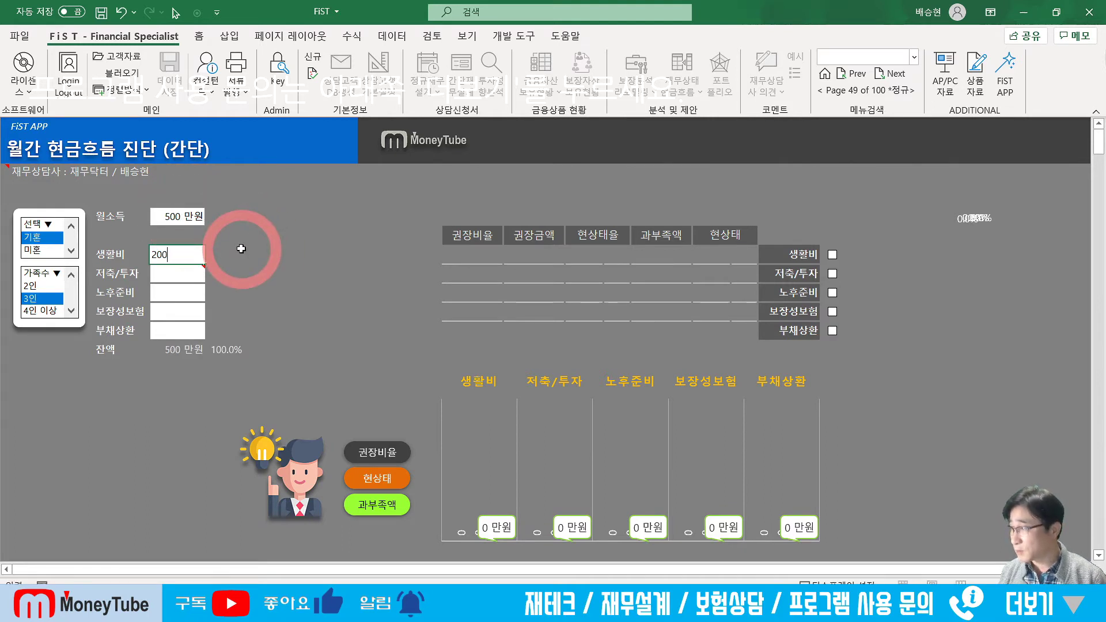
text(50 만원)
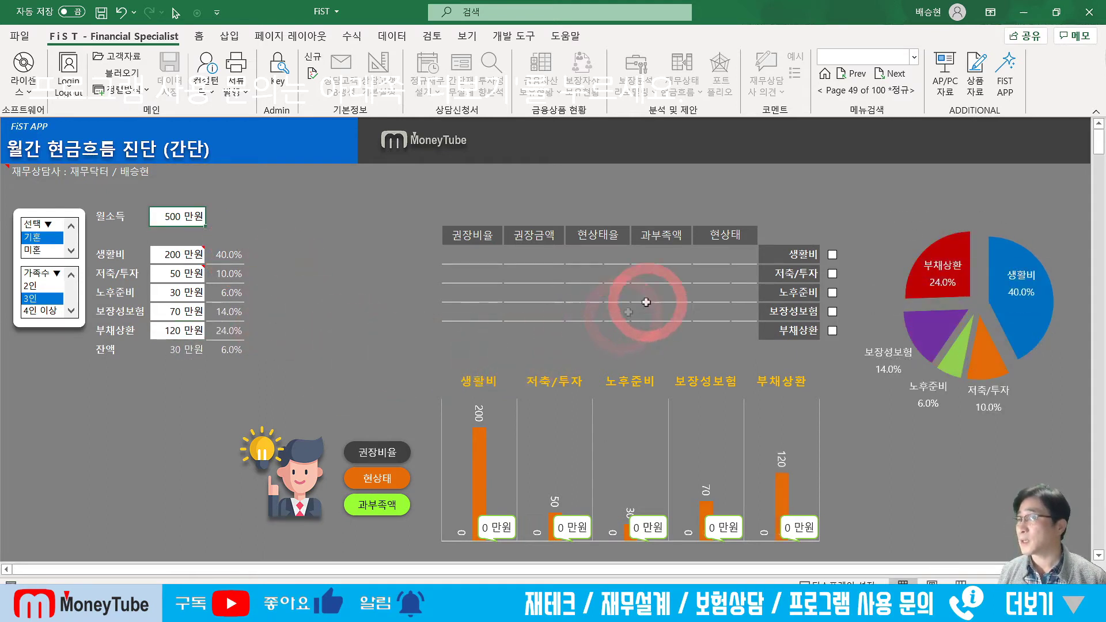
Show the recommended-ratio comparison for 생활비, 저축/투자, 노후준비, 보장성보험 and 부채상환
click(832, 255)
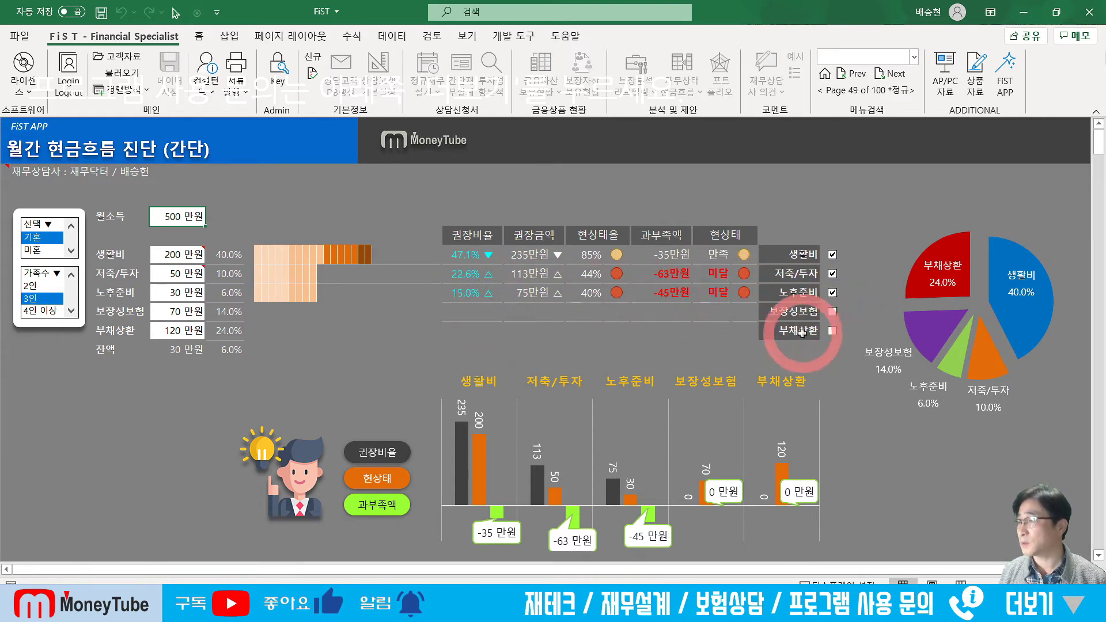
click(833, 312)
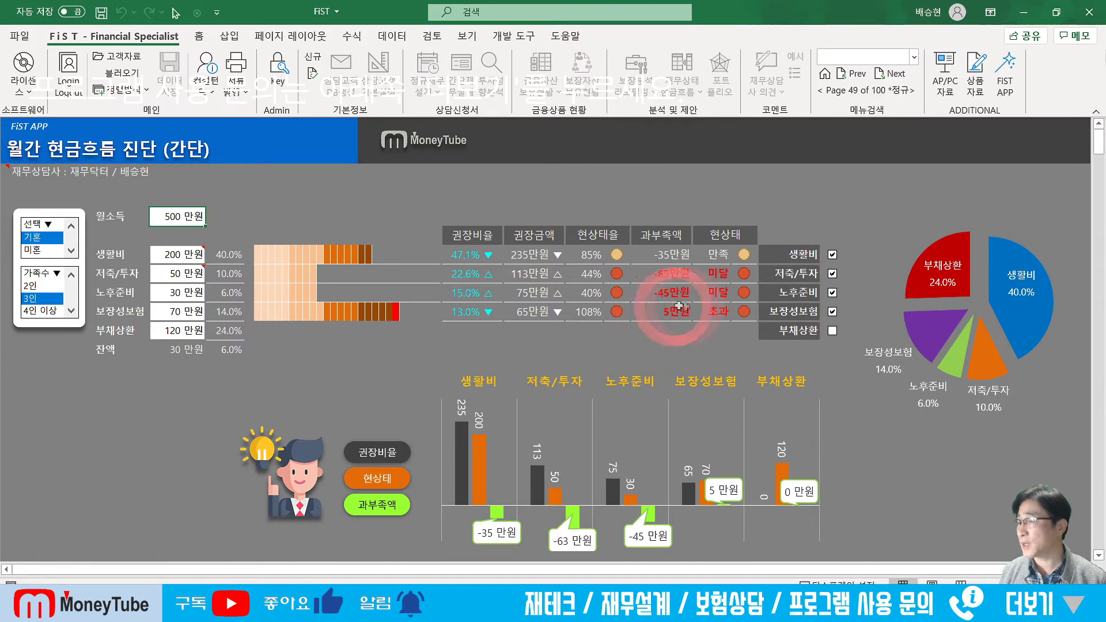
click(832, 331)
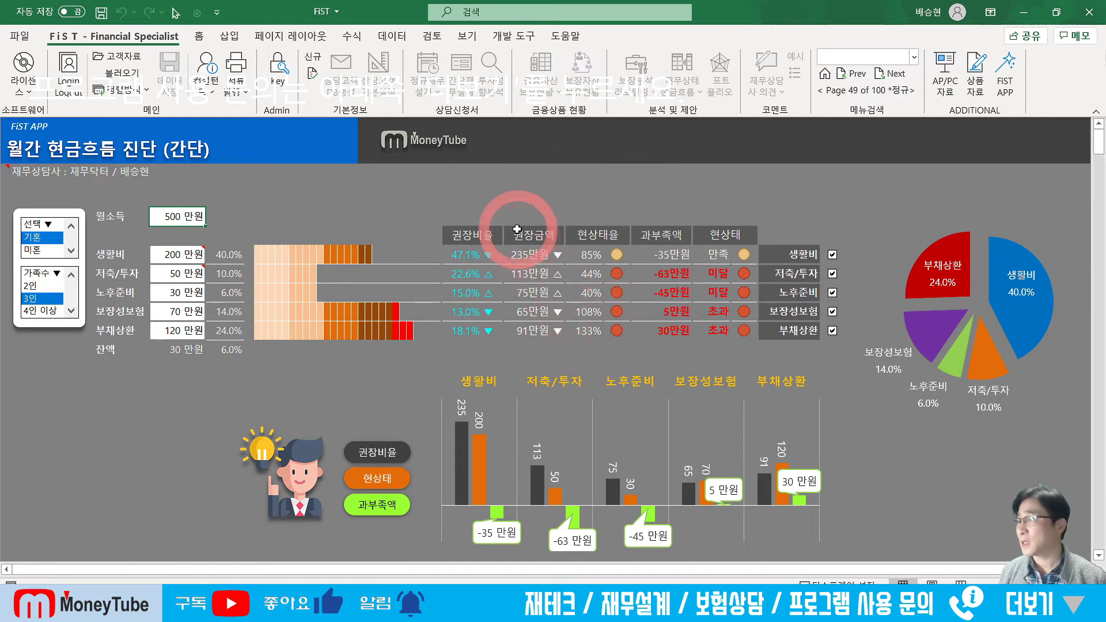
Open the 가계지출 절세 전략 tool and set the husband's 연소득 to 5,000 만원 and 세율 to 16.5%
click(1005, 90)
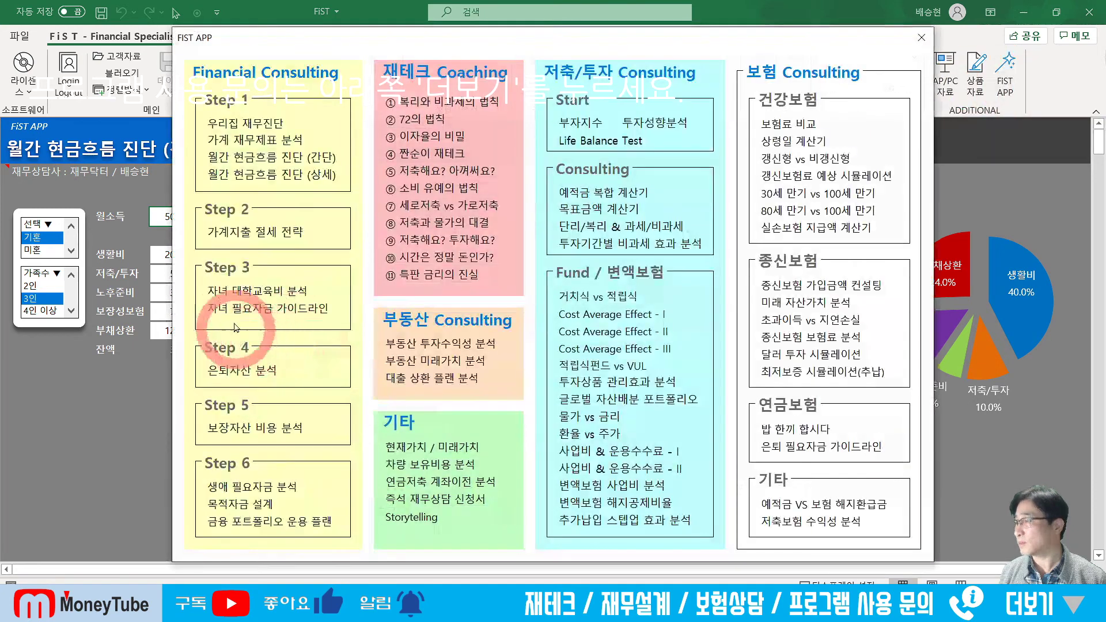
click(246, 236)
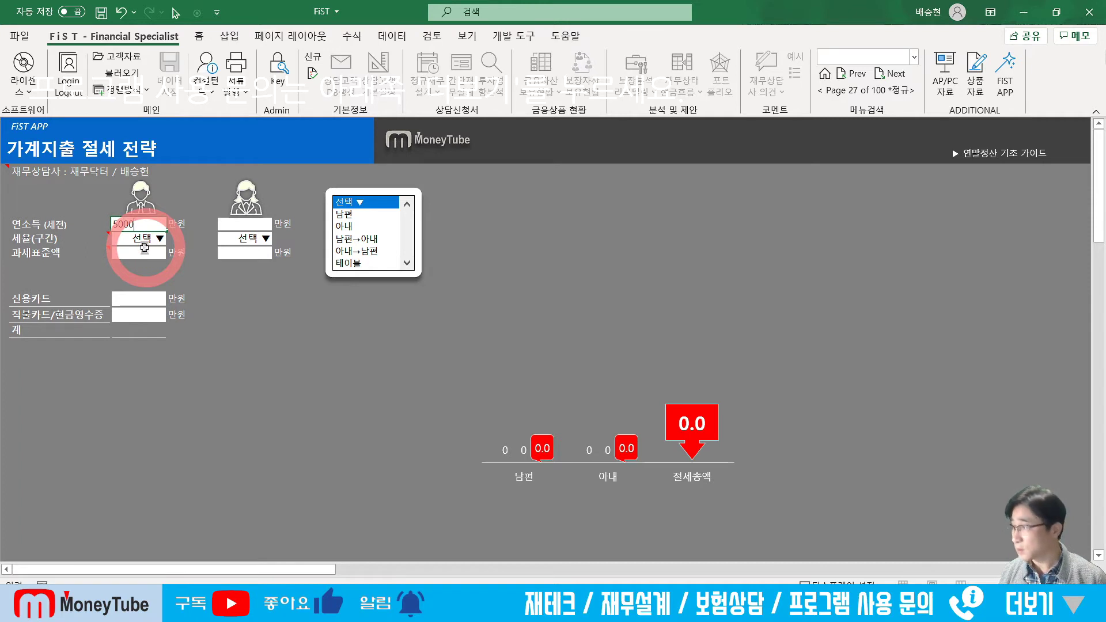
click(143, 243)
click(170, 239)
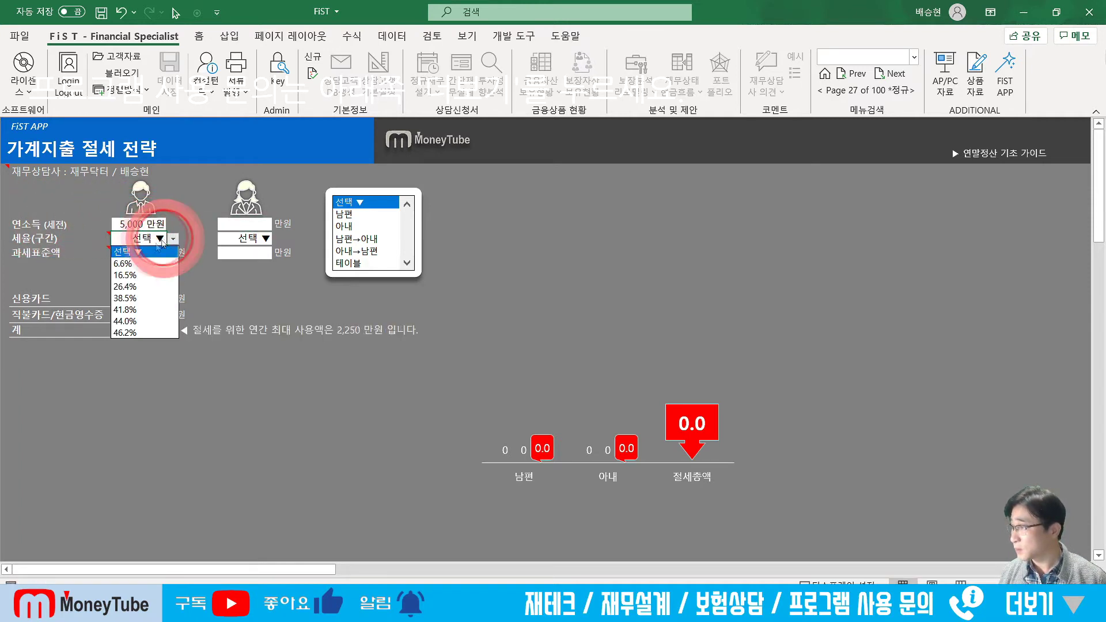
click(136, 276)
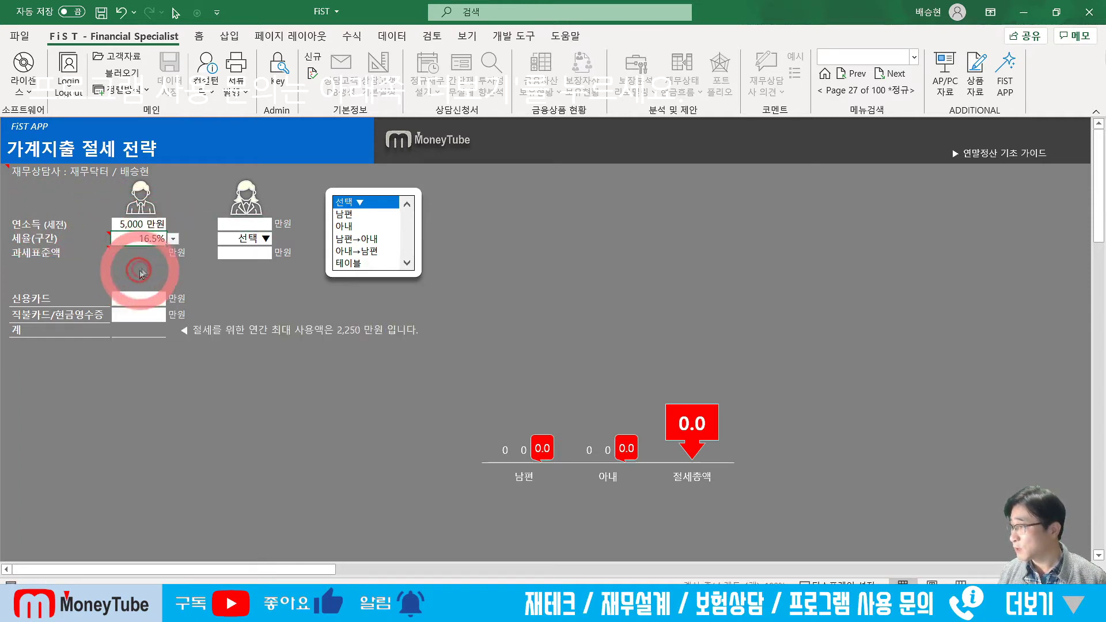
Set the wife's 연소득 to 2,000 만원 and her 세율 to 6.6%
click(253, 224)
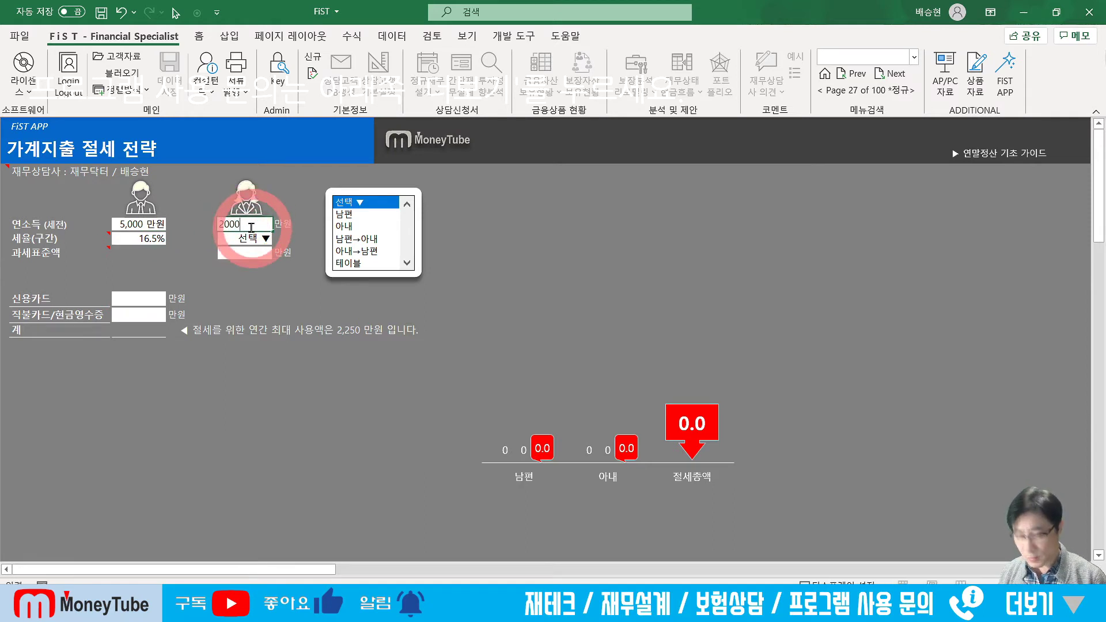
click(279, 239)
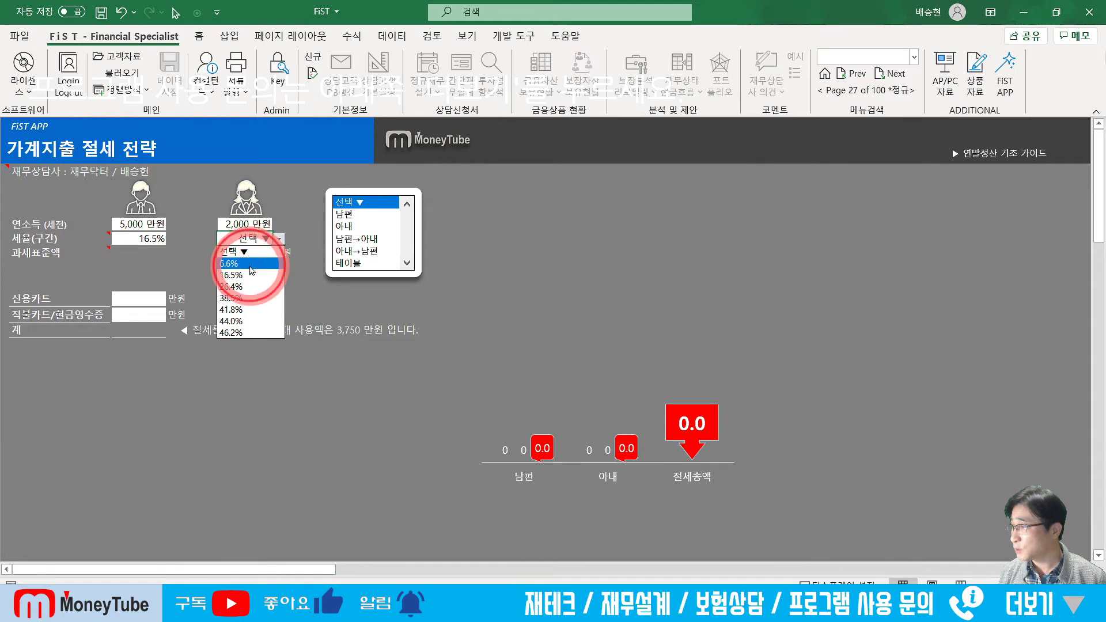
click(248, 264)
Enter 신용카드 spending of 2,000 만원 and 직불카드/현금영수증 spending of 1,500 만원
click(143, 301)
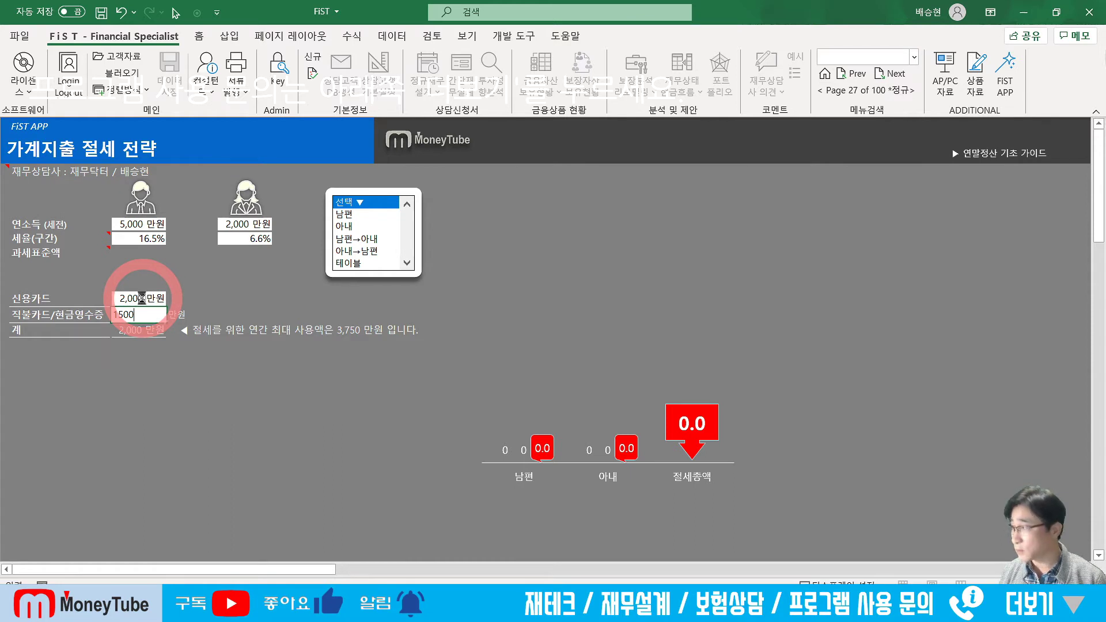
text(1500)
key(Return)
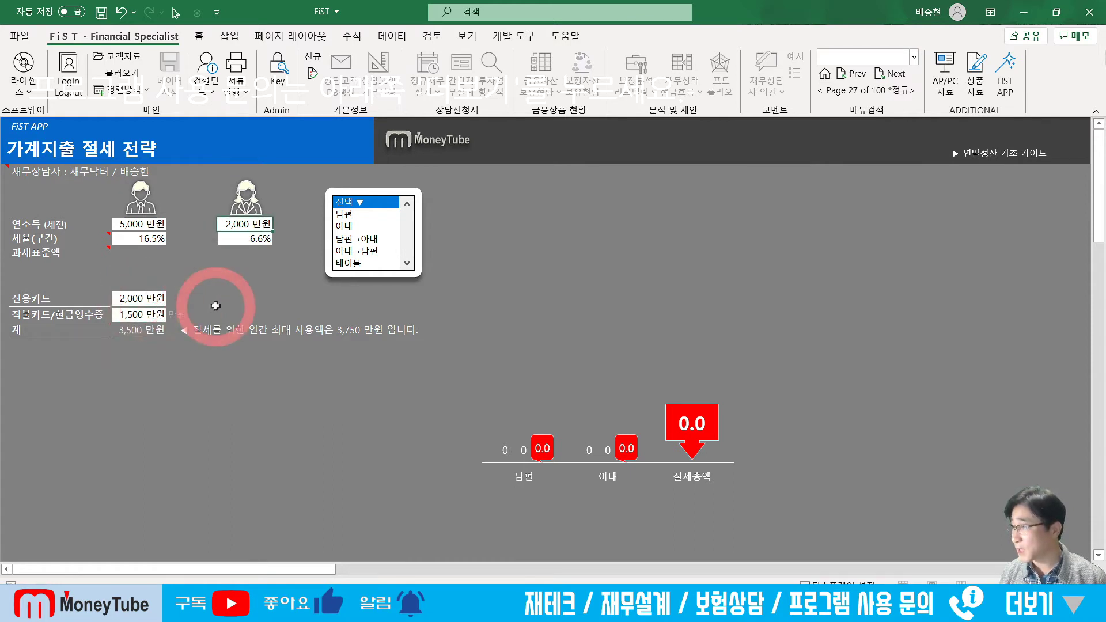
Compare the tax savings of the 남편→아내 and 아내→남편 spending options with single-spouse use, and show the 테이블 view
click(347, 226)
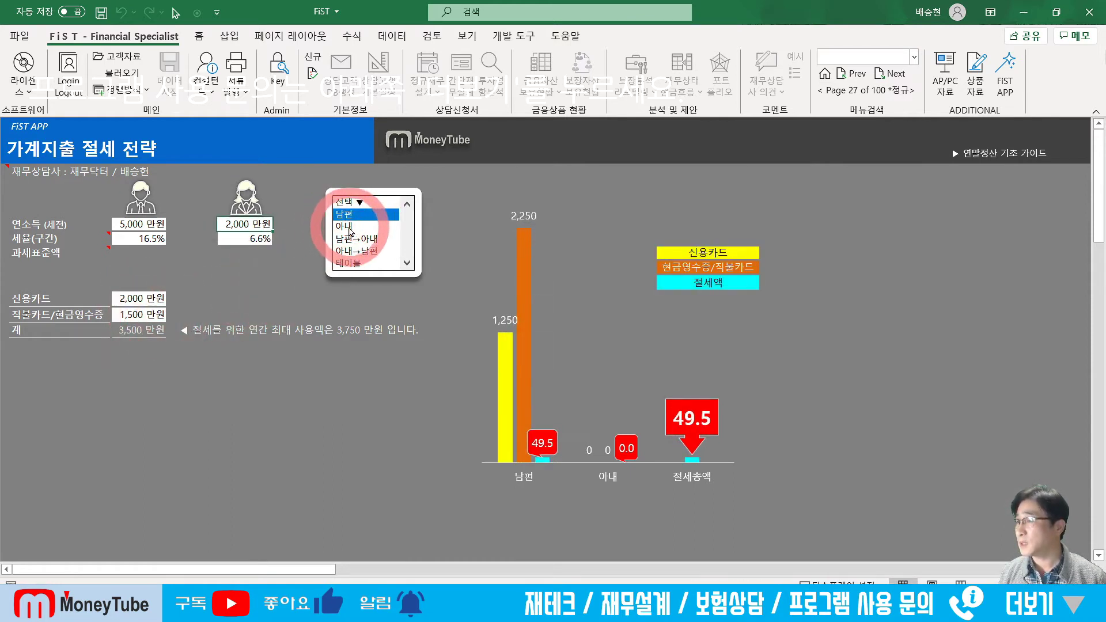
click(362, 240)
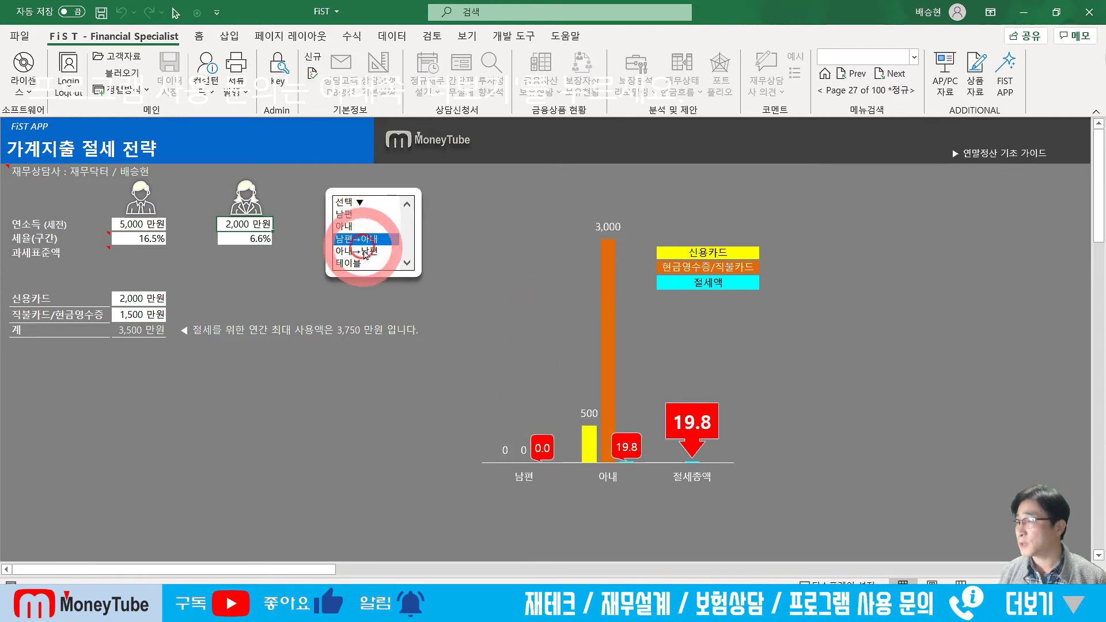
click(364, 252)
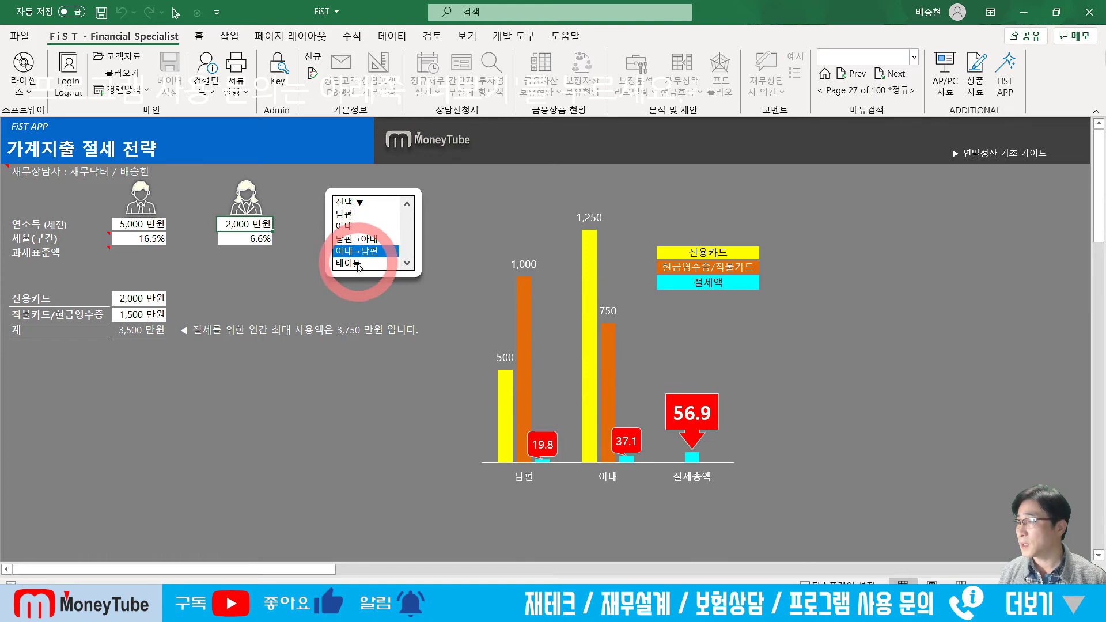
click(358, 239)
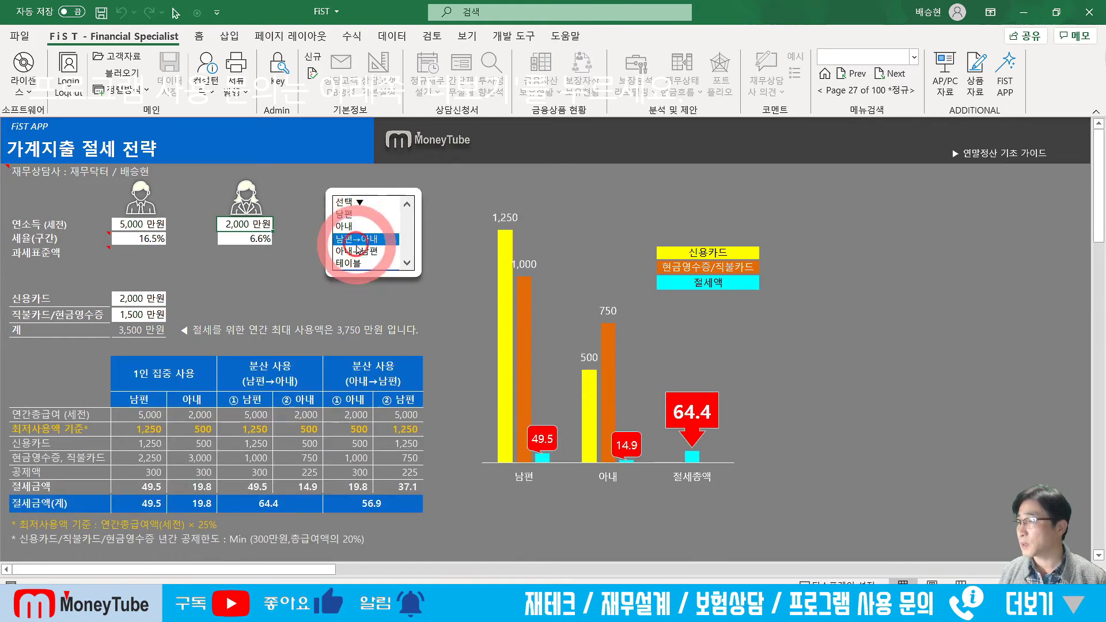
click(362, 251)
click(356, 265)
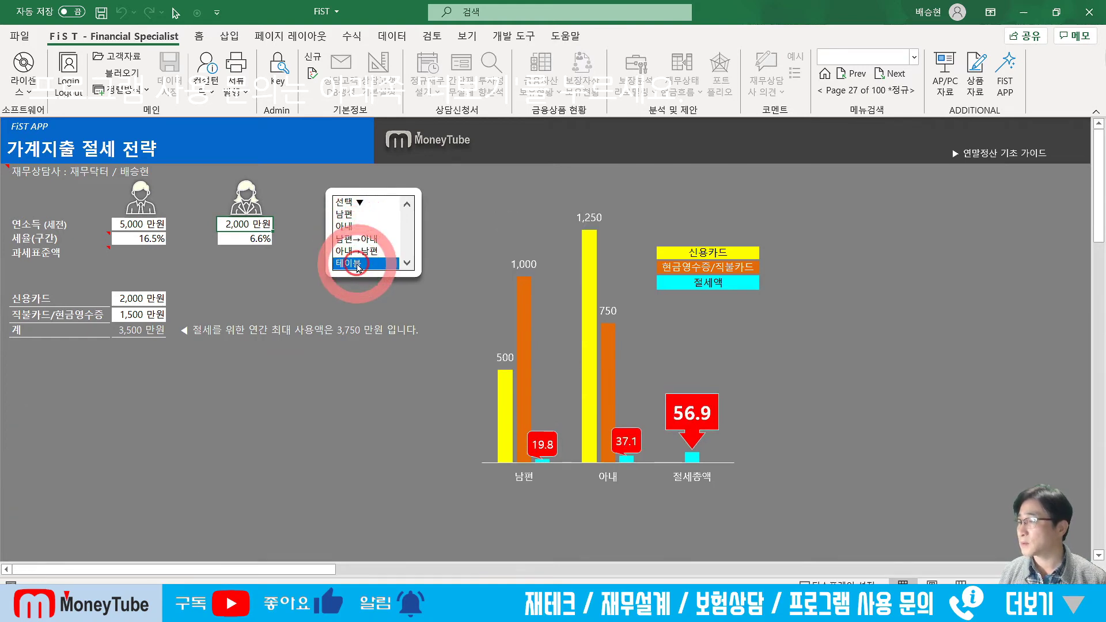
Open the 자녀 대학교육비 분석 tool from FiST APP and switch its input mode ON
click(945, 87)
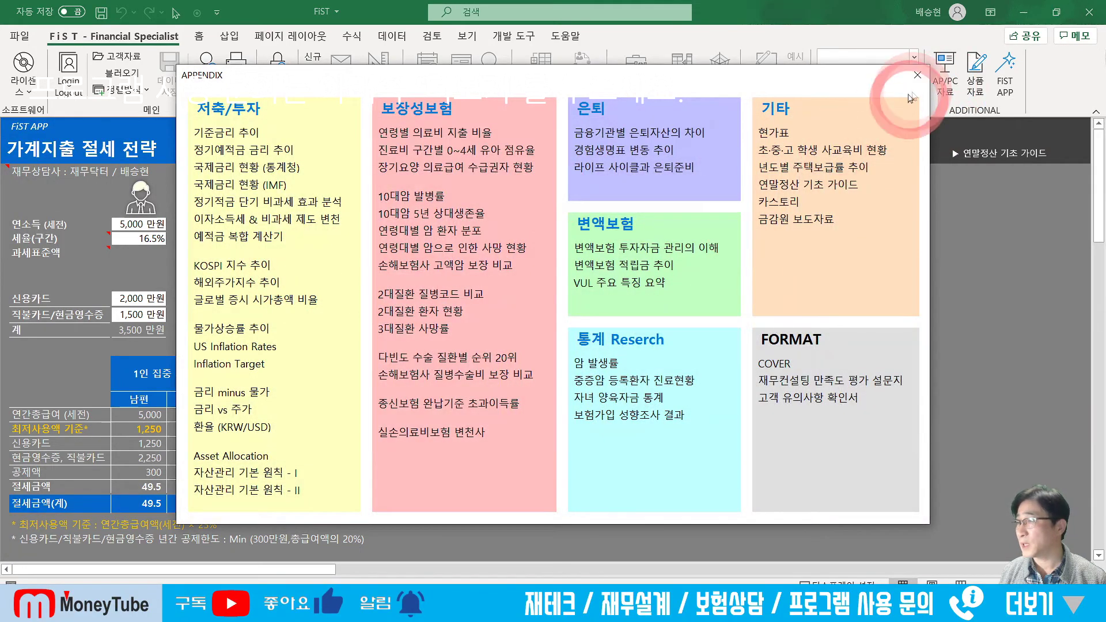
click(917, 76)
click(1005, 75)
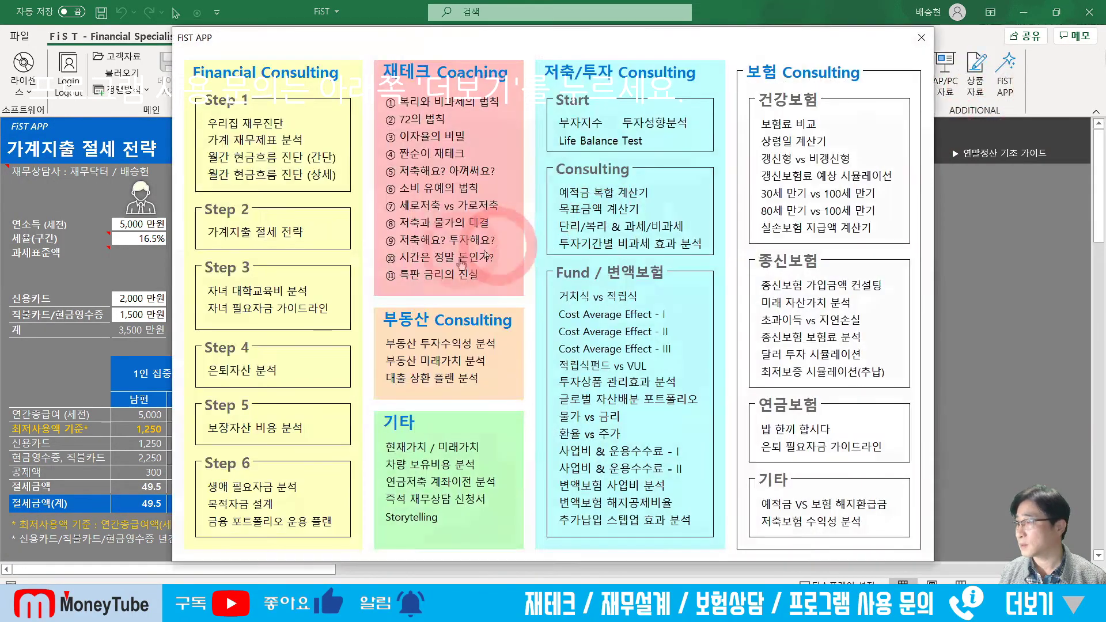
click(256, 296)
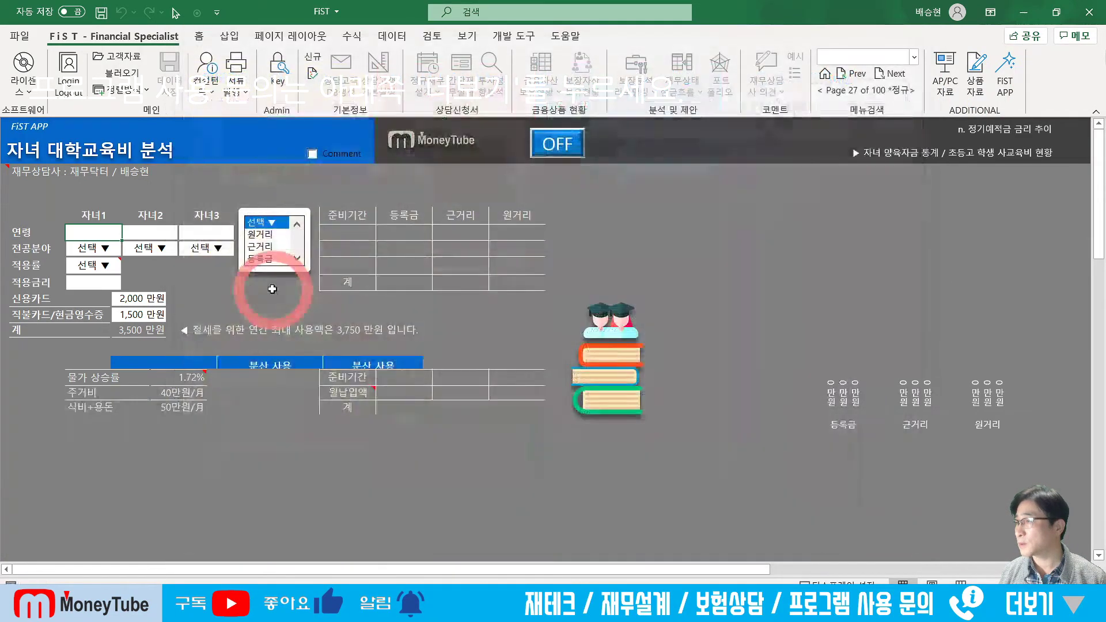
click(546, 145)
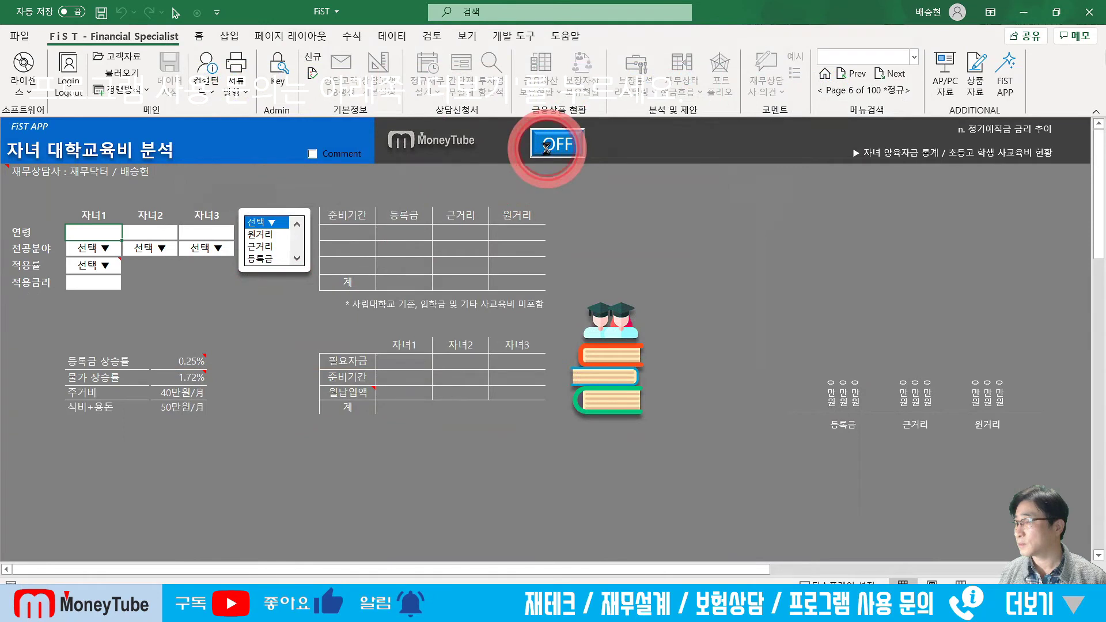
Set 자녀1's 연령 to 3세 and 전공분야 to 공학, with 적용률 60% and 적용금리 1.5%
click(125, 233)
click(97, 248)
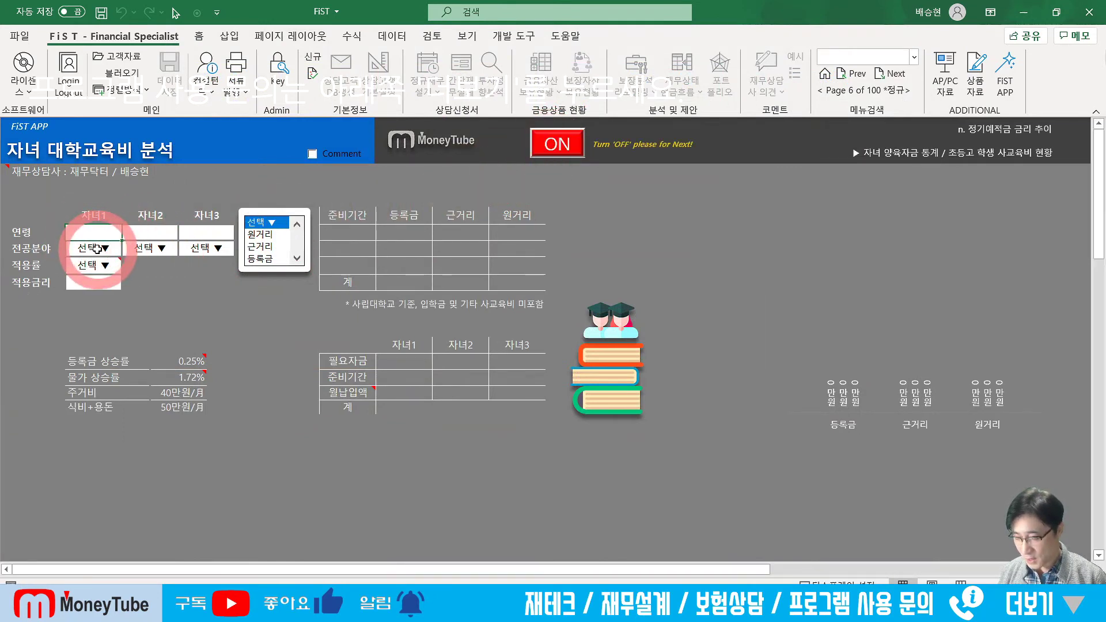
click(93, 249)
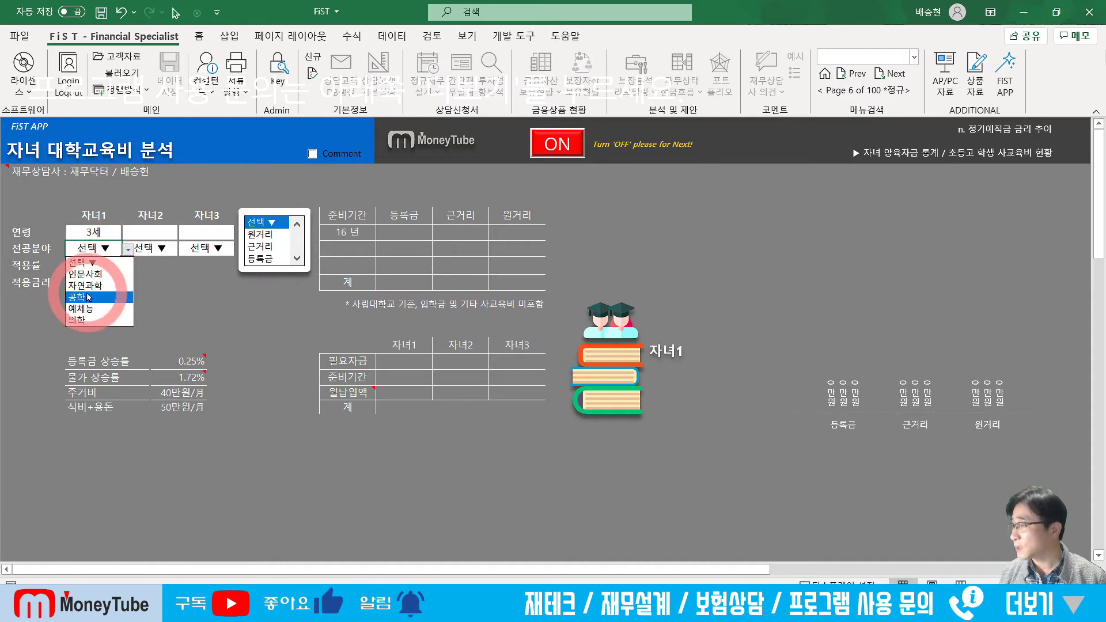
click(88, 297)
click(114, 266)
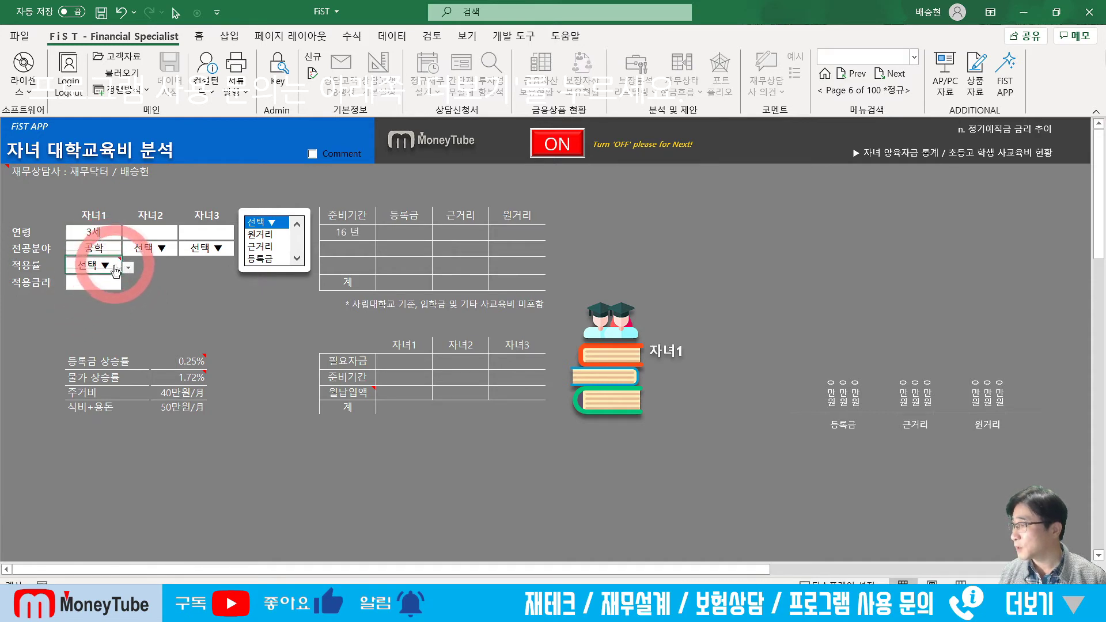
click(81, 330)
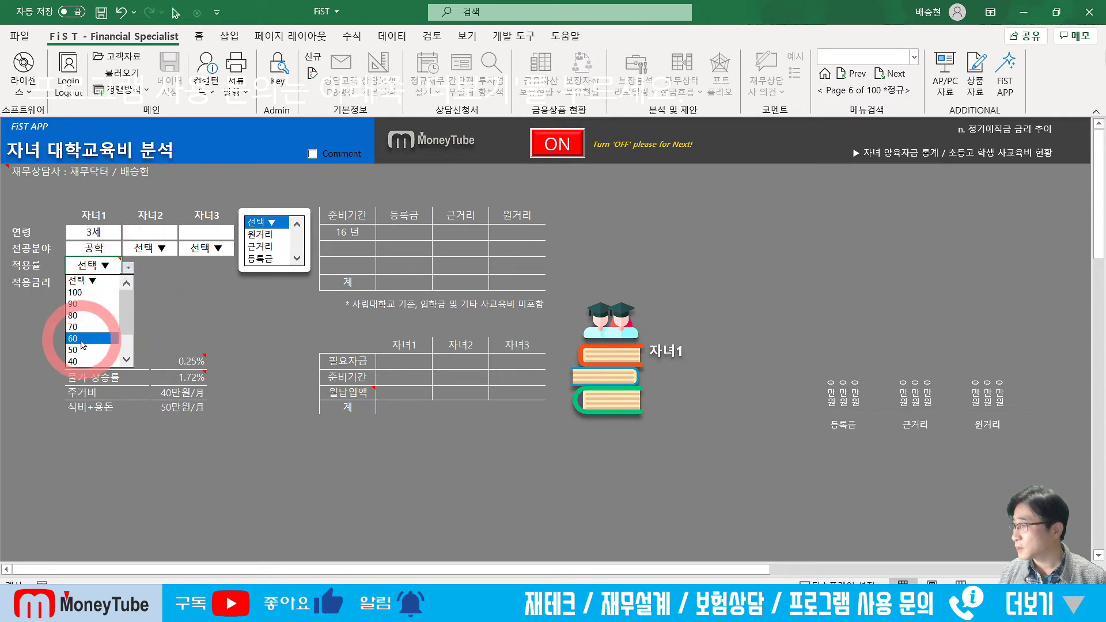
click(83, 345)
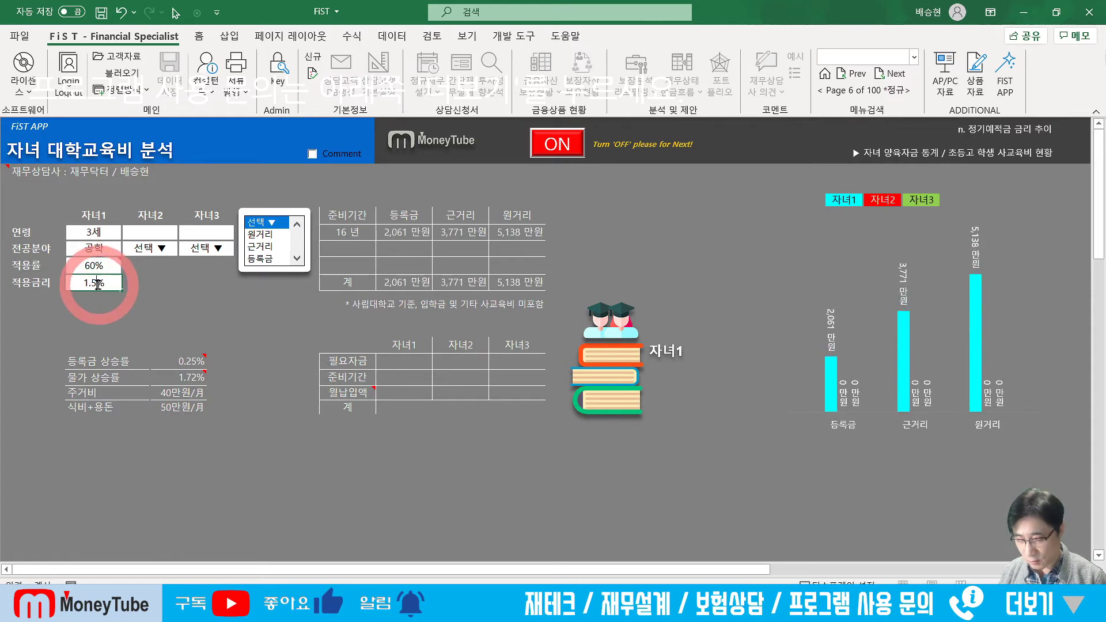
Compare the education funding needs under 원거리, 근거리 and 등록금, and leave 원거리 selected
click(260, 234)
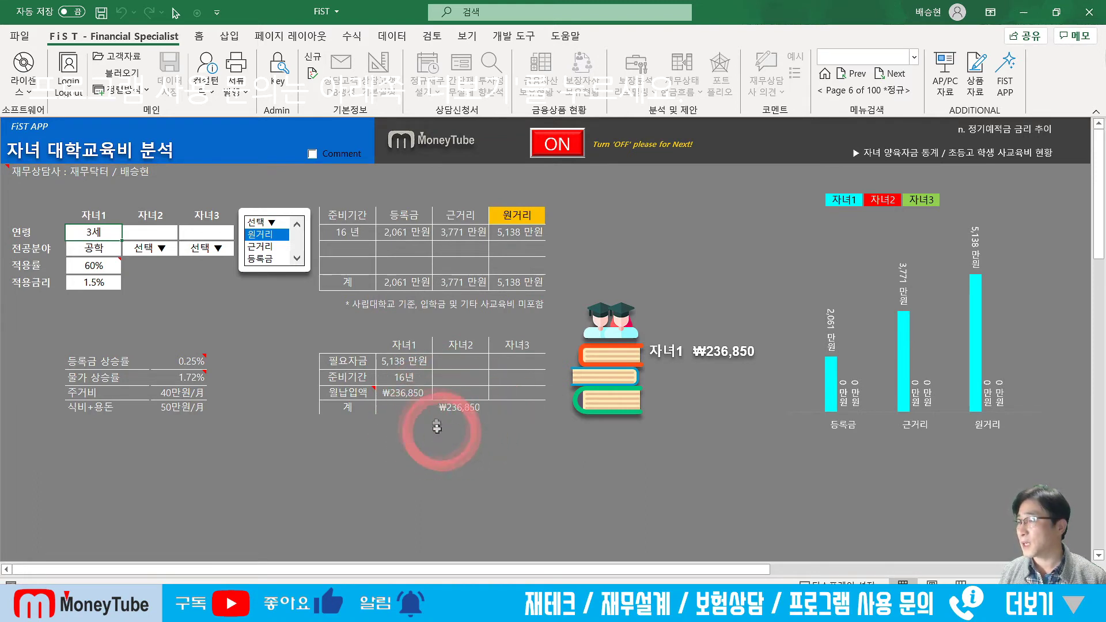
click(557, 146)
click(558, 146)
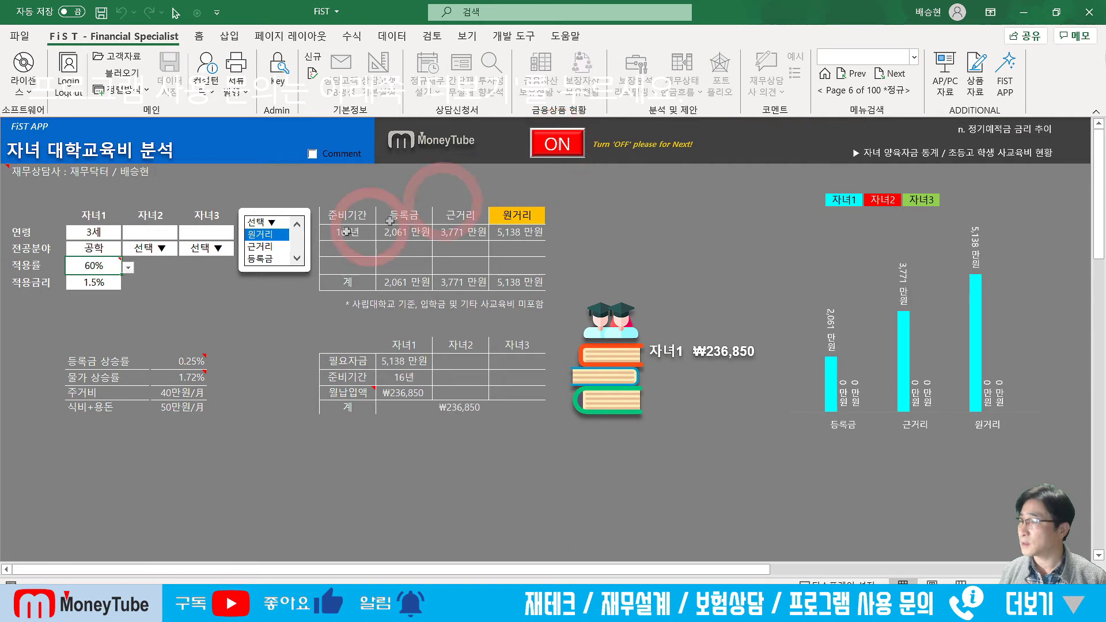
click(262, 247)
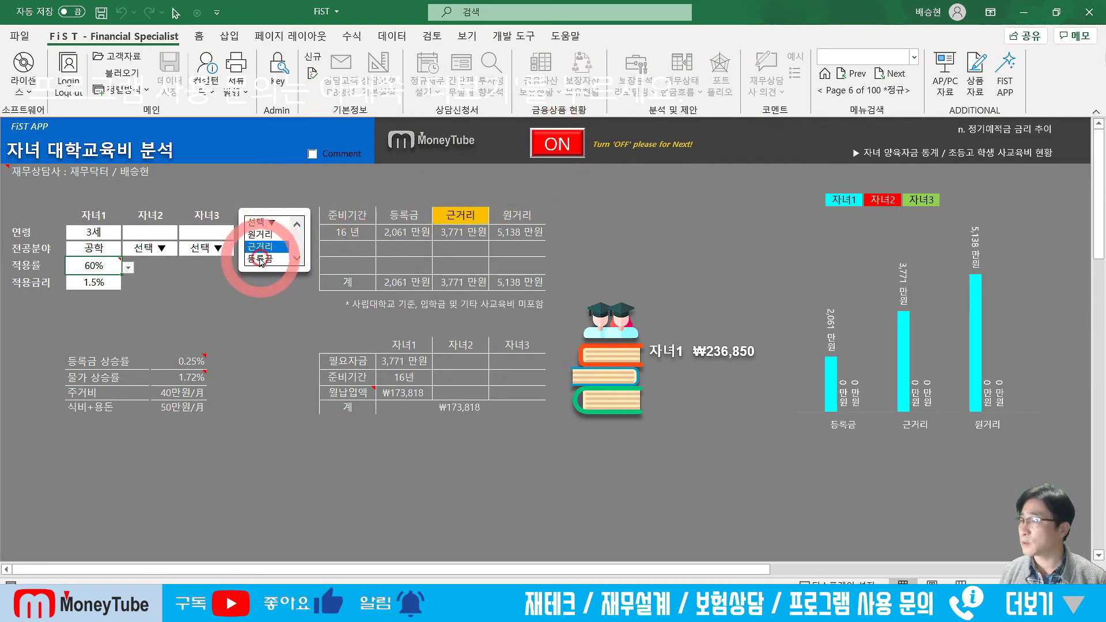
click(266, 246)
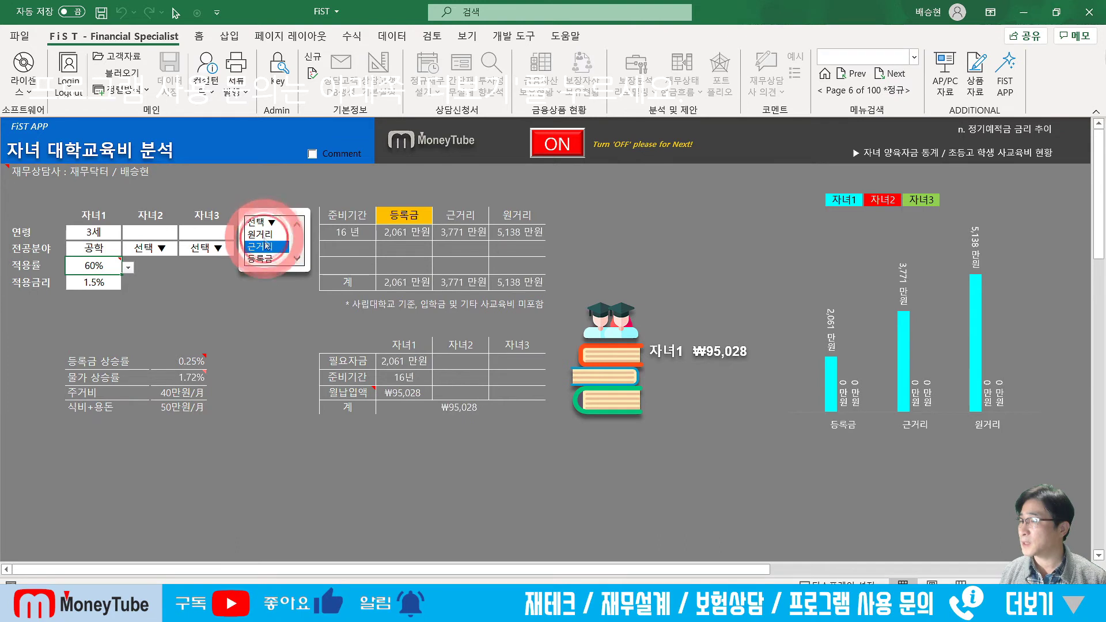
click(261, 238)
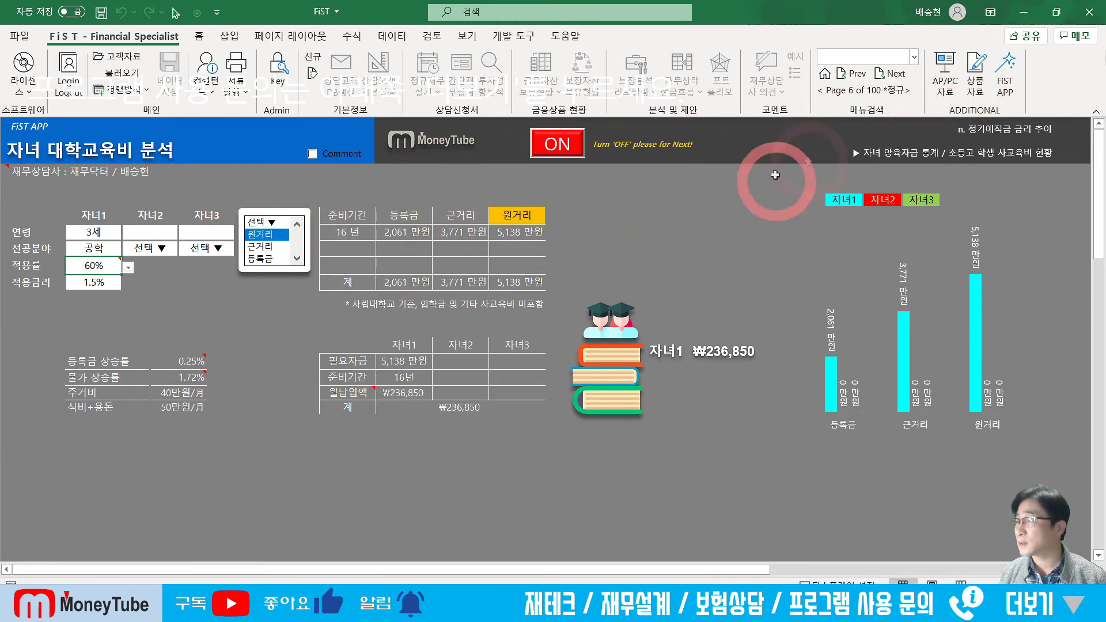
Open the 은퇴자산 분석 tool from FiST APP and switch its input mode ON
click(1005, 69)
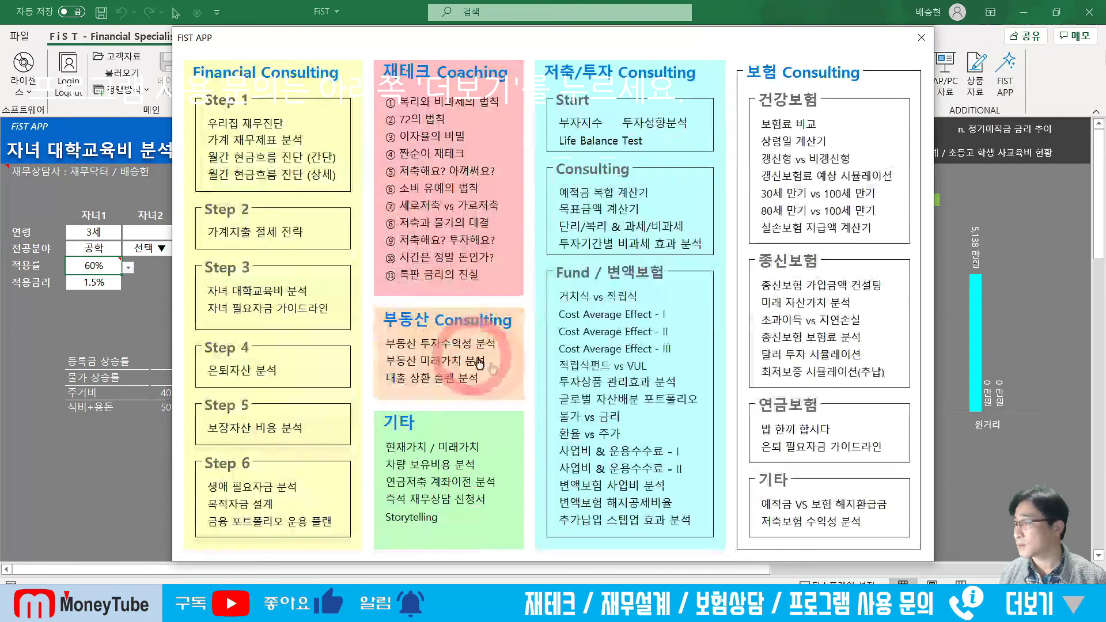
click(280, 369)
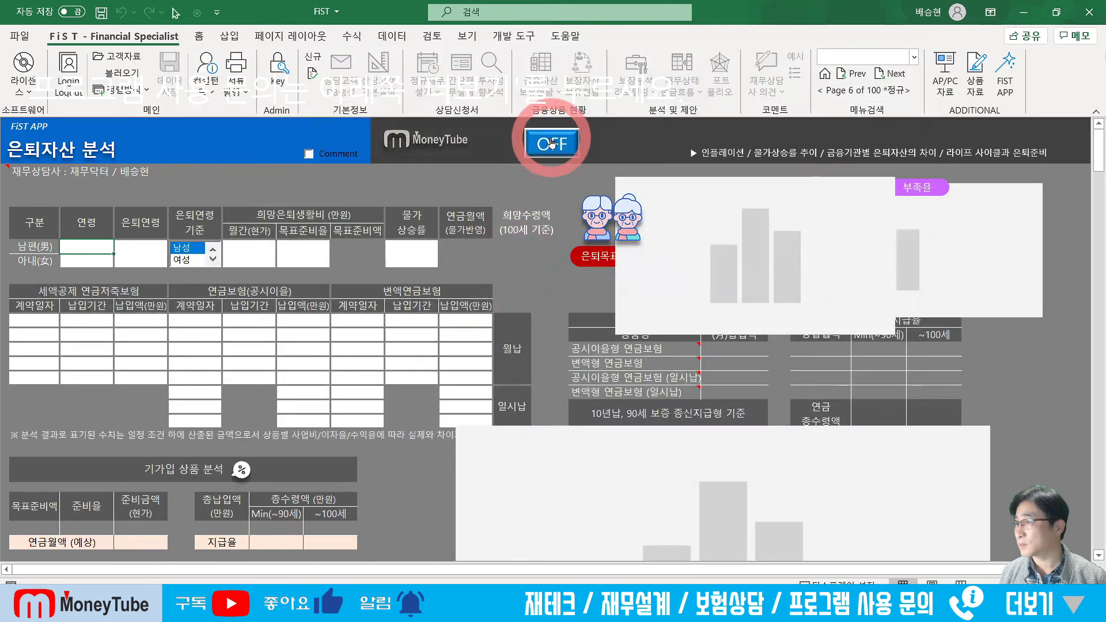
click(550, 142)
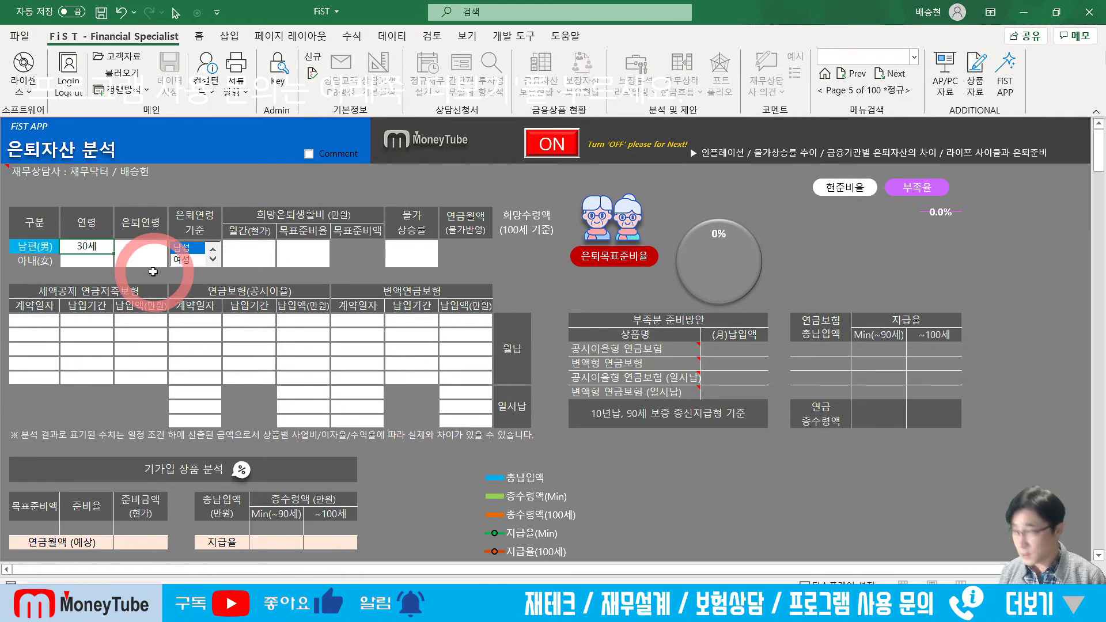
Enter 연령 30세 for the husband and 28세 for the wife, with 은퇴연령 60세 based on 남성
key(Return)
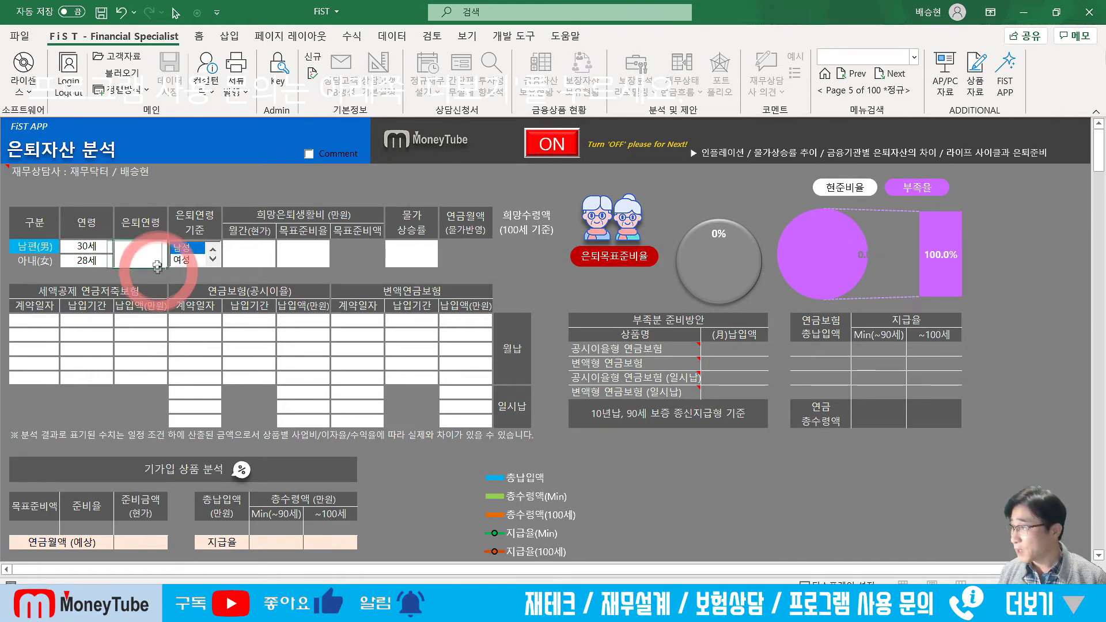
click(150, 258)
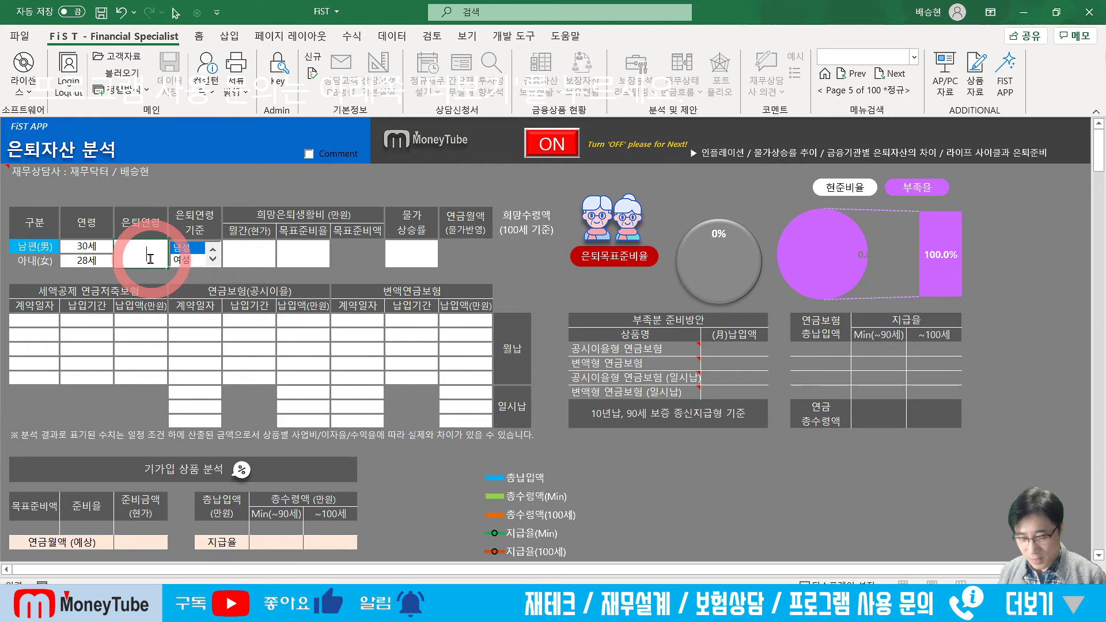
click(183, 248)
Set the desired monthly retirement living cost to 200 만원, 목표준비율 to 60% and 물가상승률 to 1.72%
click(240, 247)
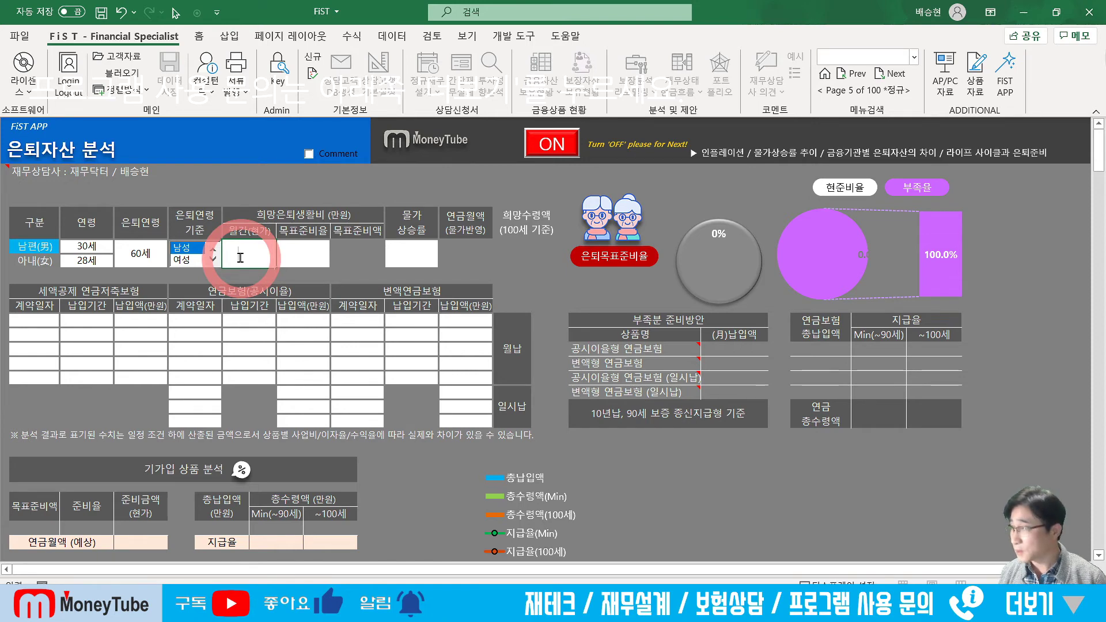
text(200)
key(Return)
click(307, 259)
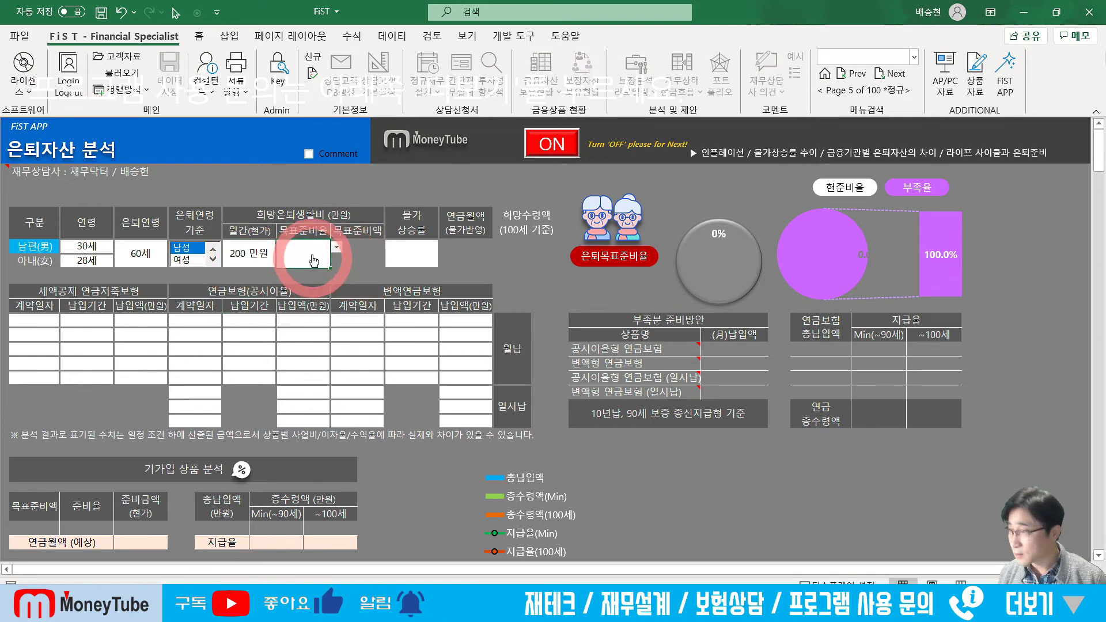
key(alt+Down)
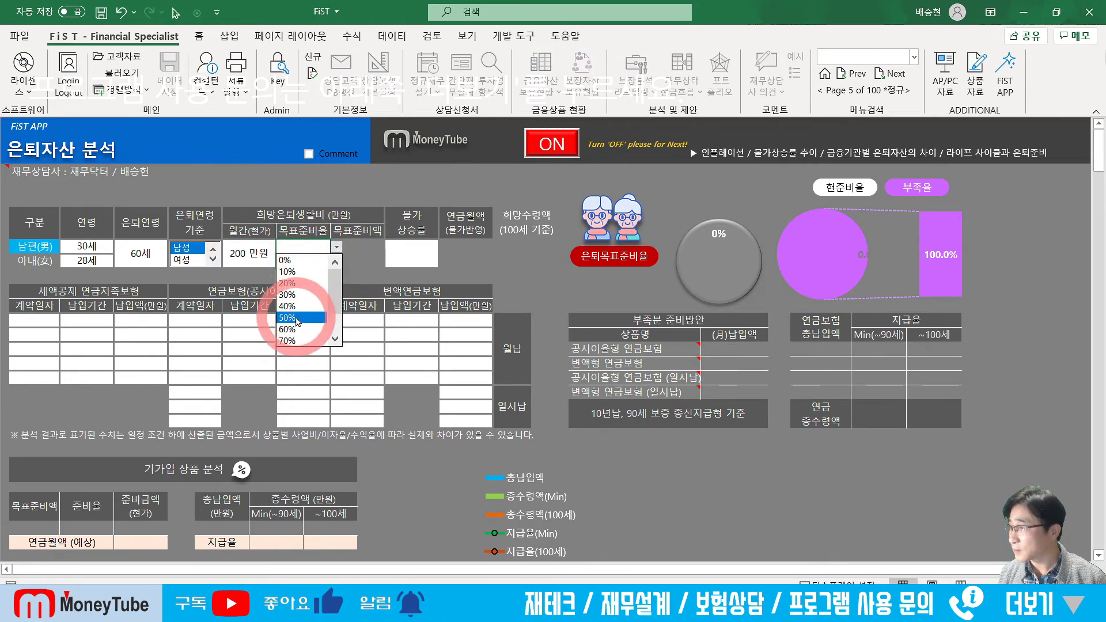
click(288, 329)
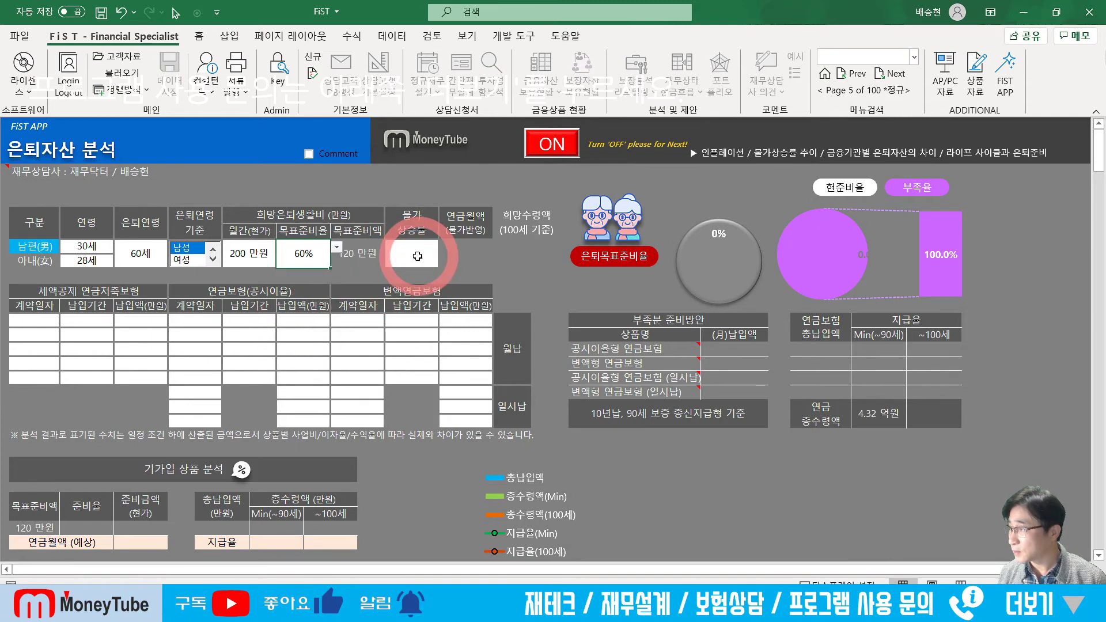
click(417, 256)
text(1.72)
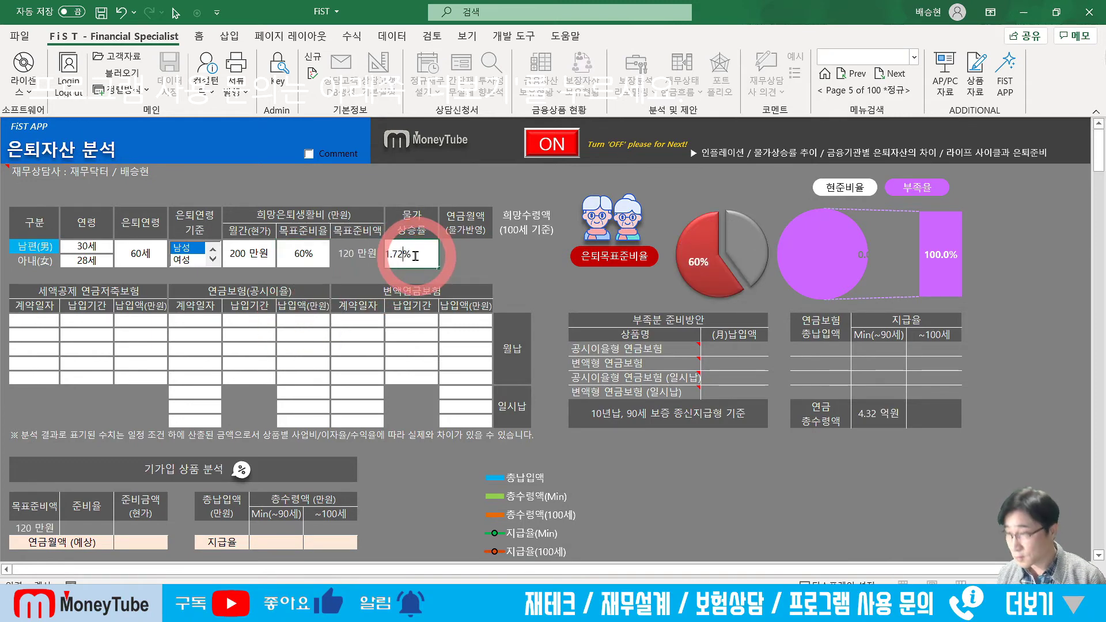
key(Return)
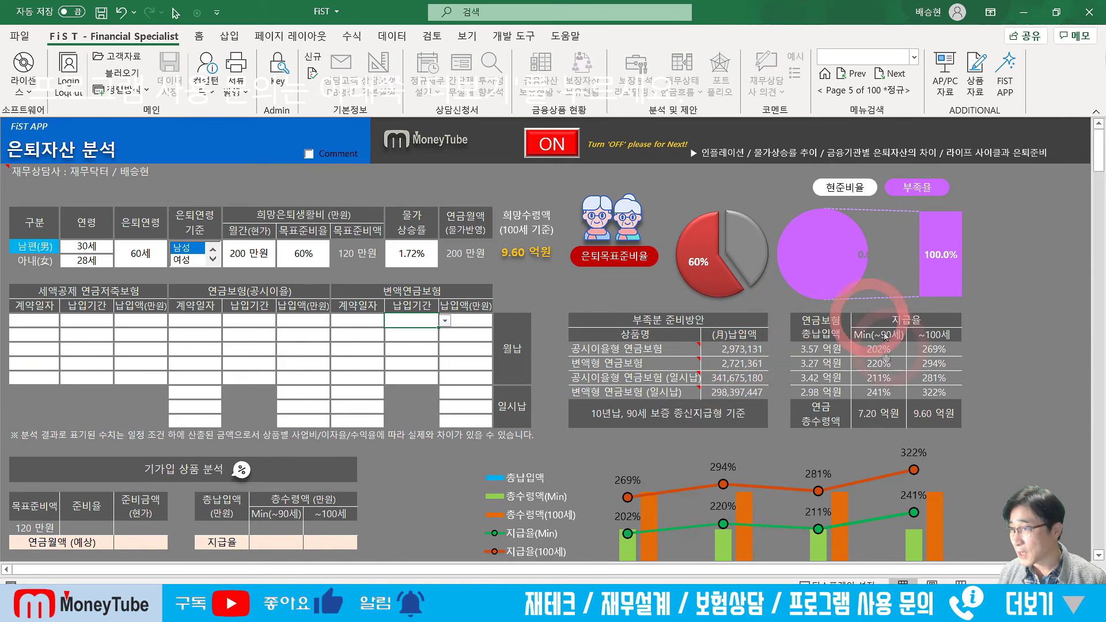
Add a monthly 변액연금보험 contract dated 2010-11-1 with 납입기간 10년 and 납입액 50 만원, and review the pension payout chart
click(367, 320)
click(375, 323)
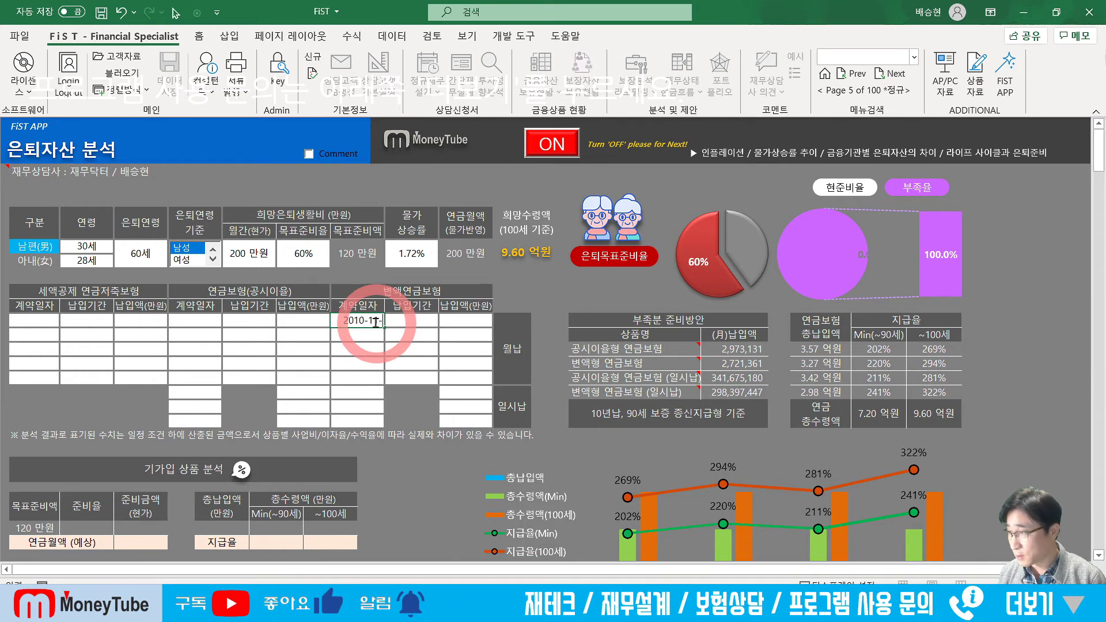
click(411, 321)
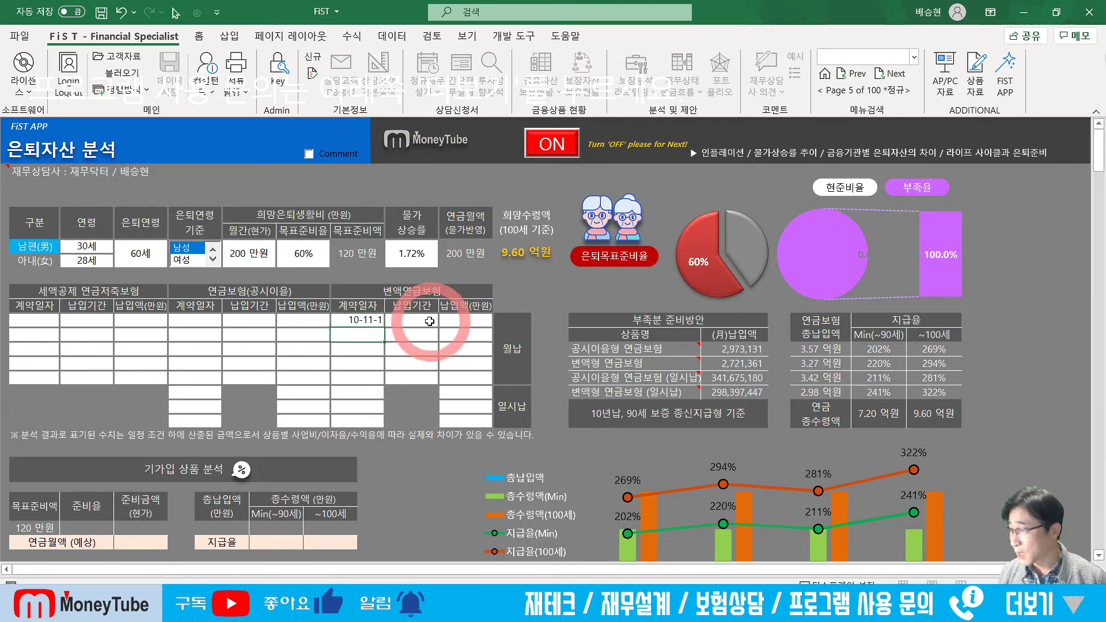
click(446, 322)
click(403, 379)
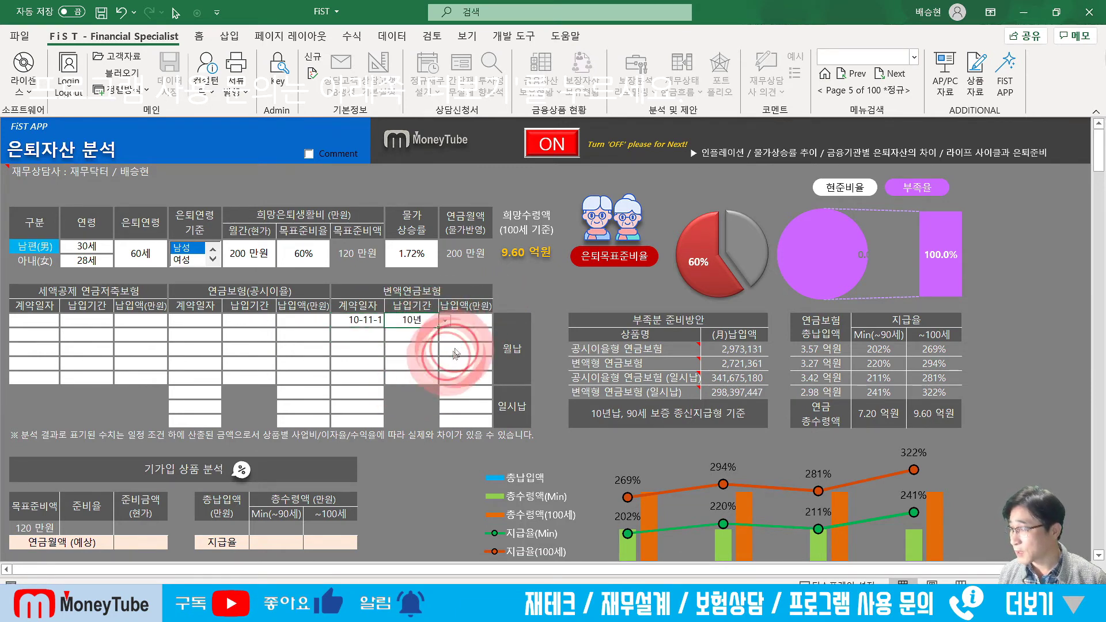
text(50)
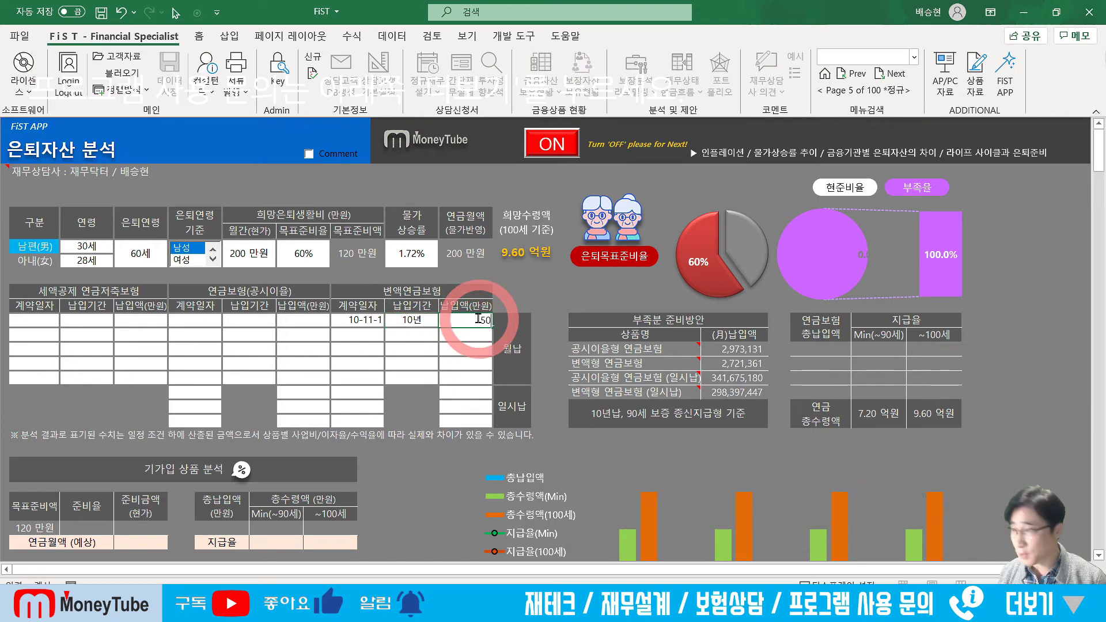
click(529, 304)
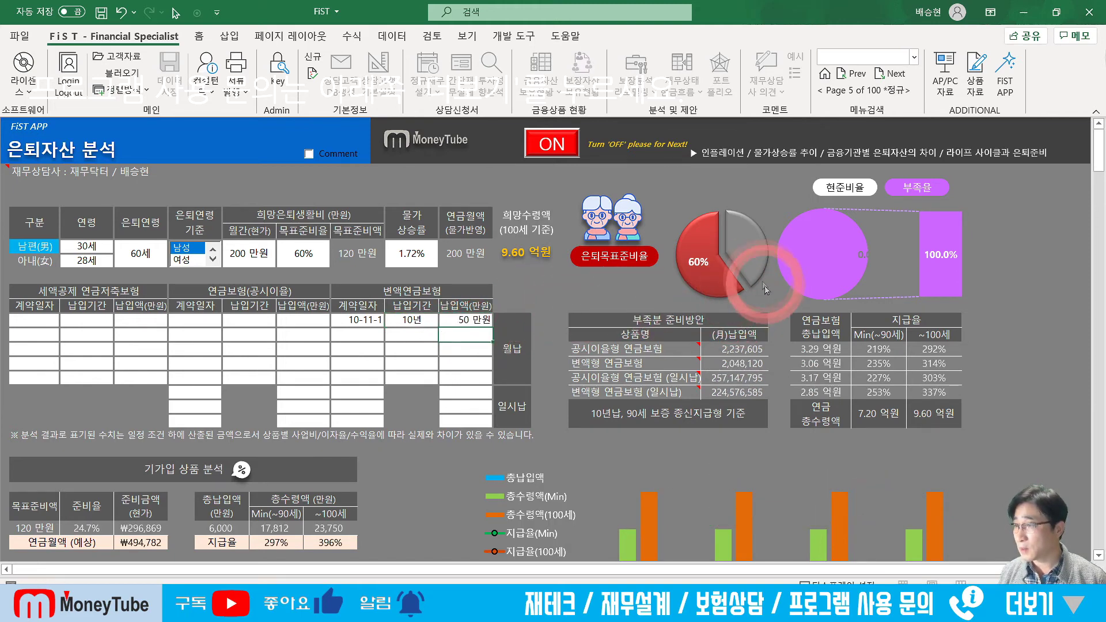
click(578, 292)
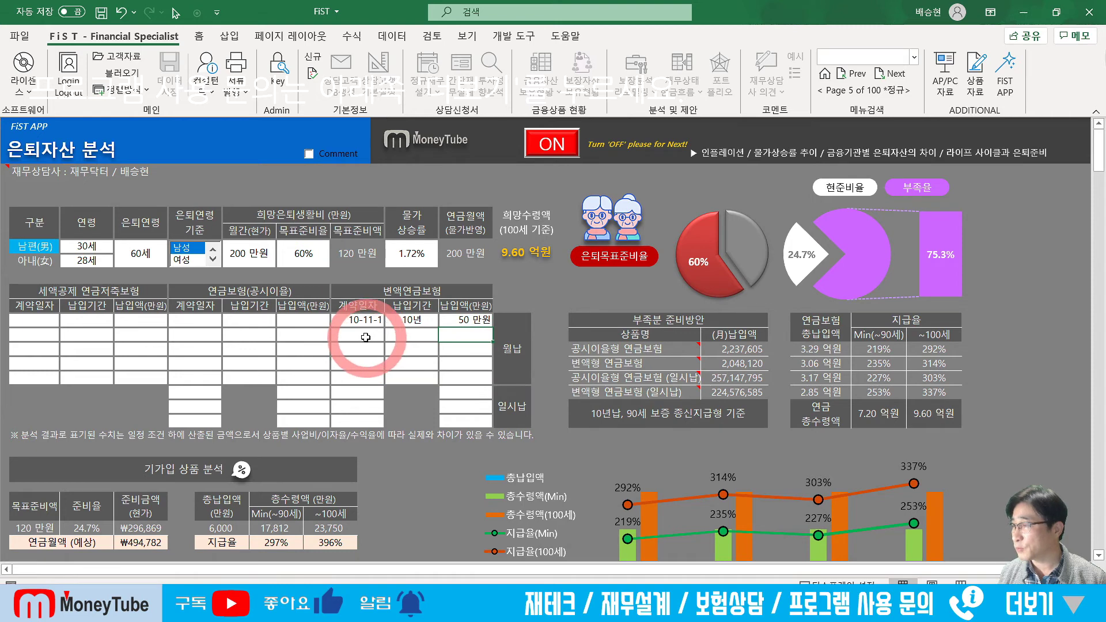
scroll(652, 431, down, 3)
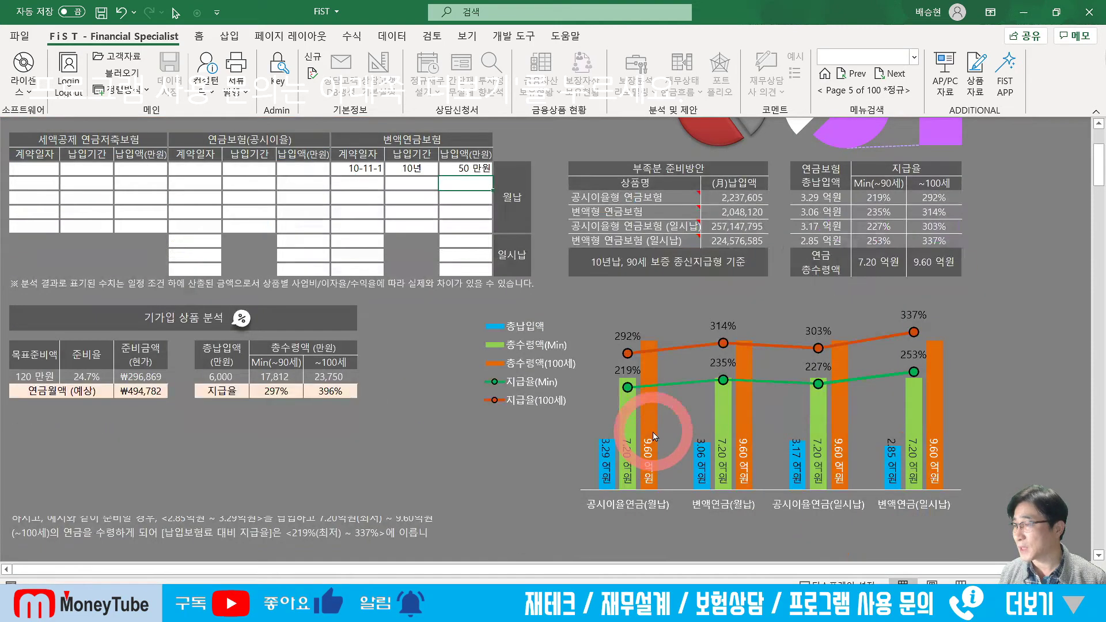
scroll(654, 436, up, 3)
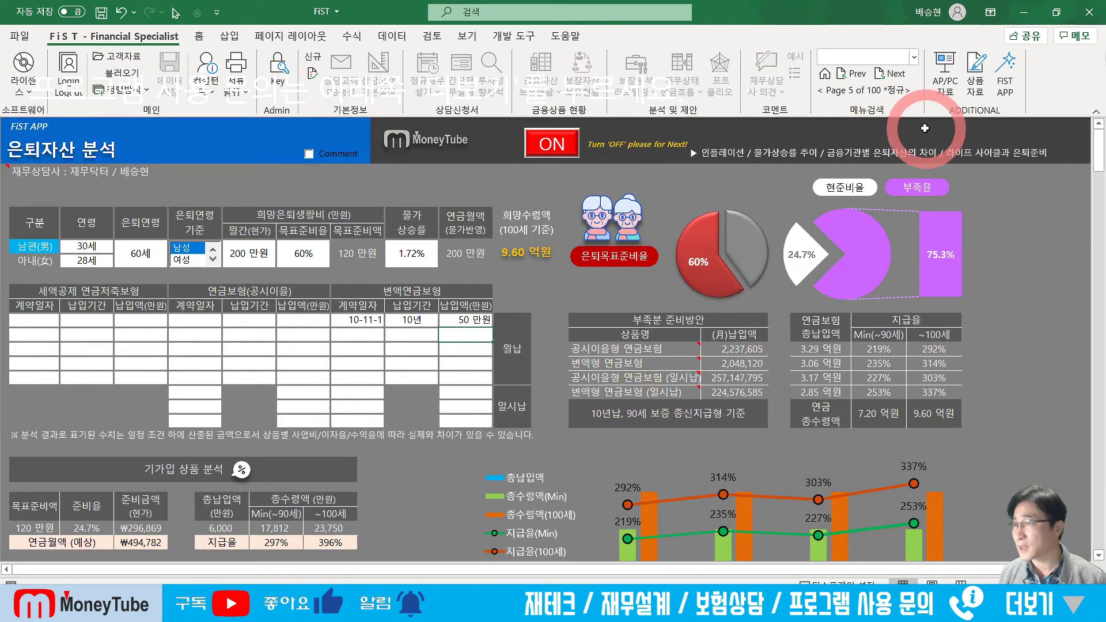
Open the 보장자산 비용 분석 tool from FiST APP
click(1003, 88)
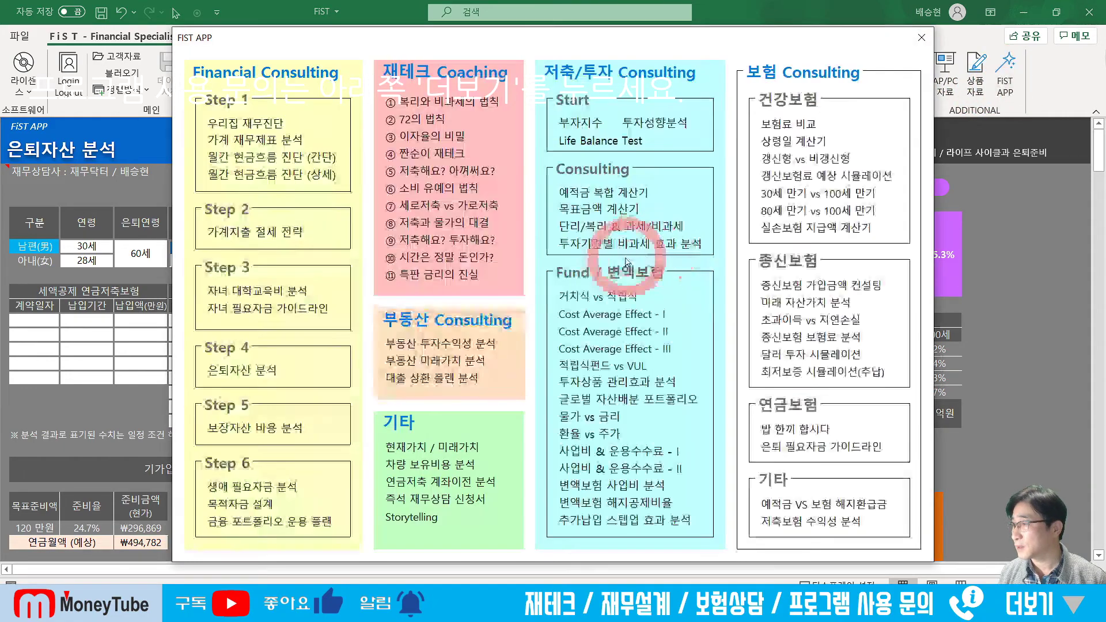
click(253, 446)
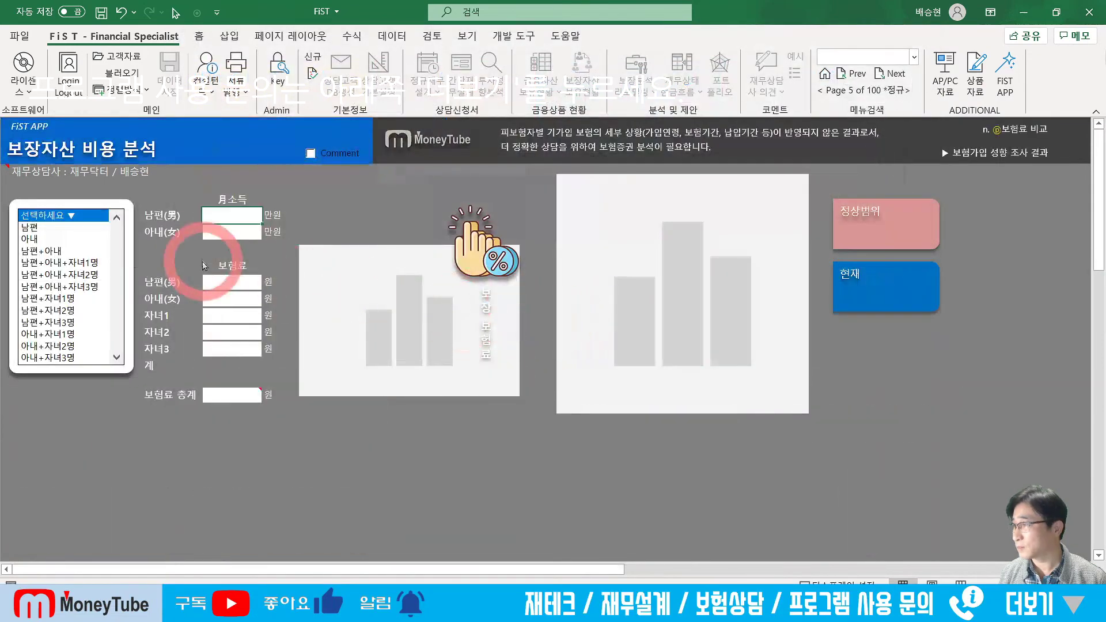
Choose the household type 남편+아내+자녀2명 and enter 월소득 of 300 만원 for the husband and 200 만원 for the wife
click(92, 274)
click(240, 221)
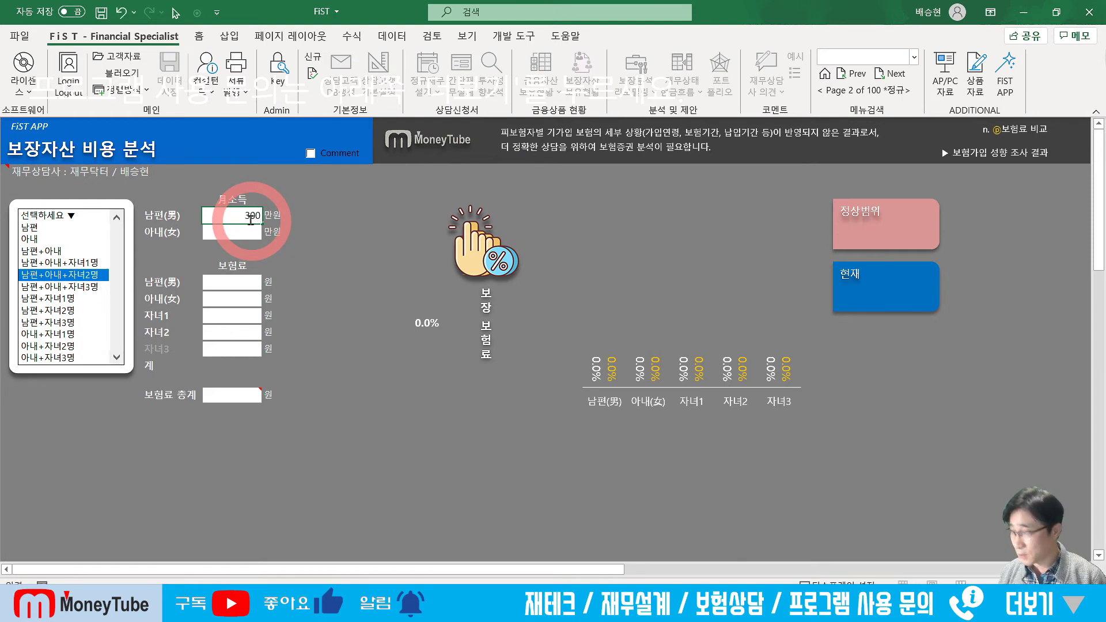
text(200)
key(Return)
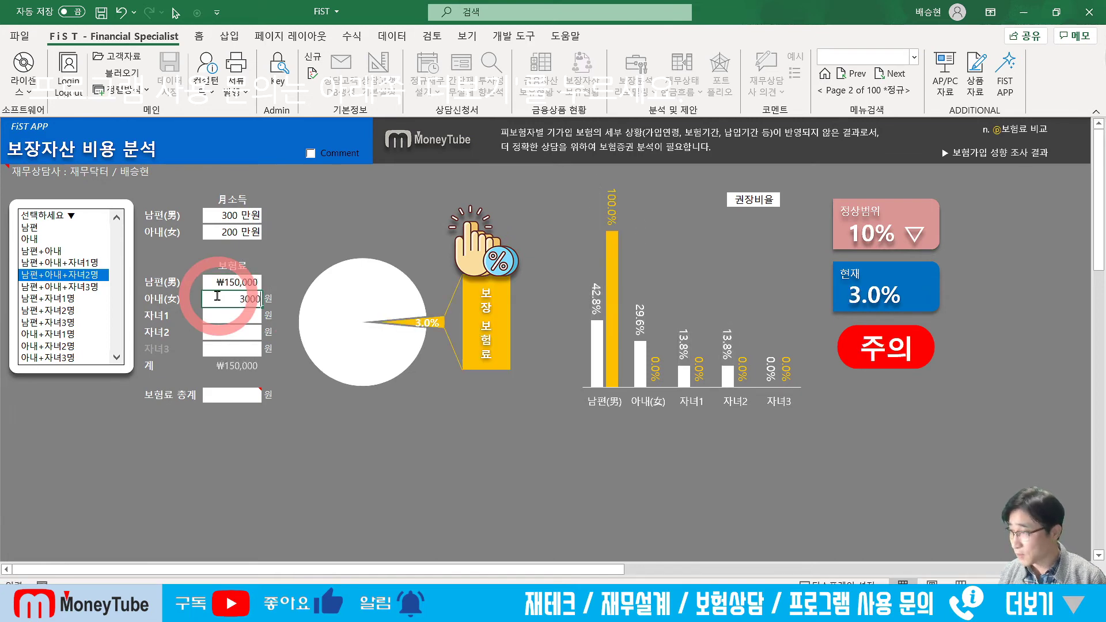
Enter 보험료 of 150,000 원 for the husband, 300,000 for the wife, 100,000 for 자녀1 and 50,000 for 자녀2
text(10000)
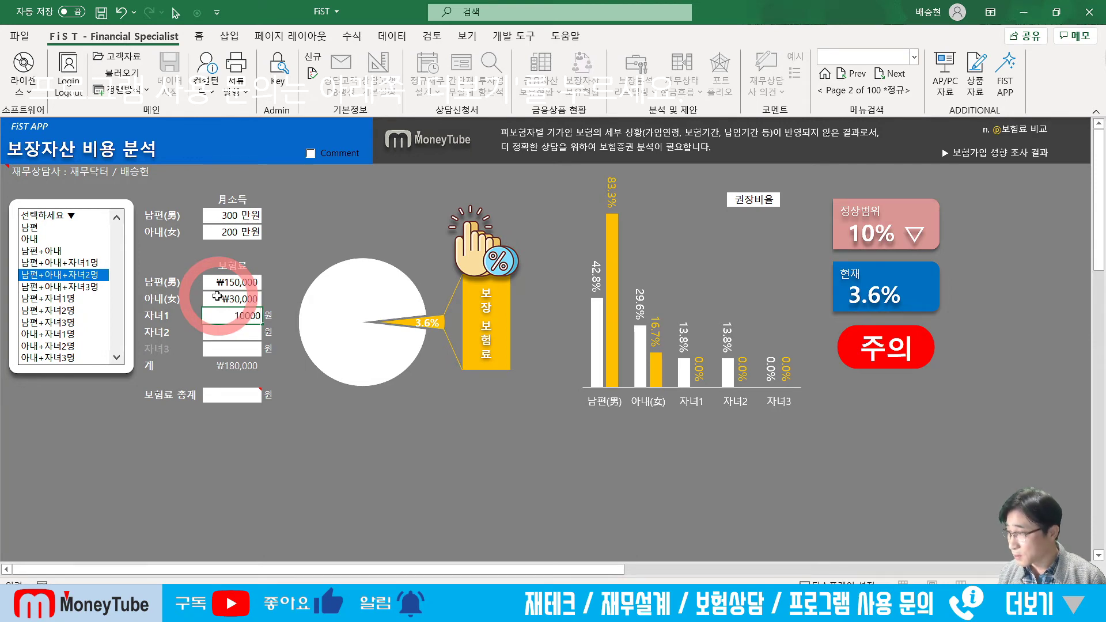
click(217, 296)
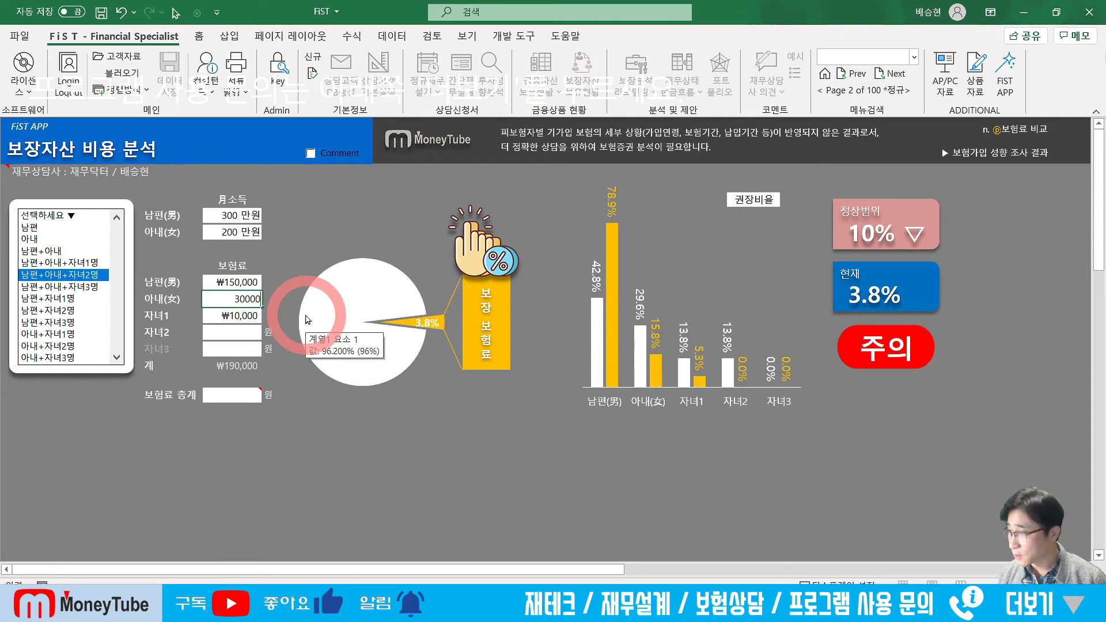
key(Return)
text(100,000)
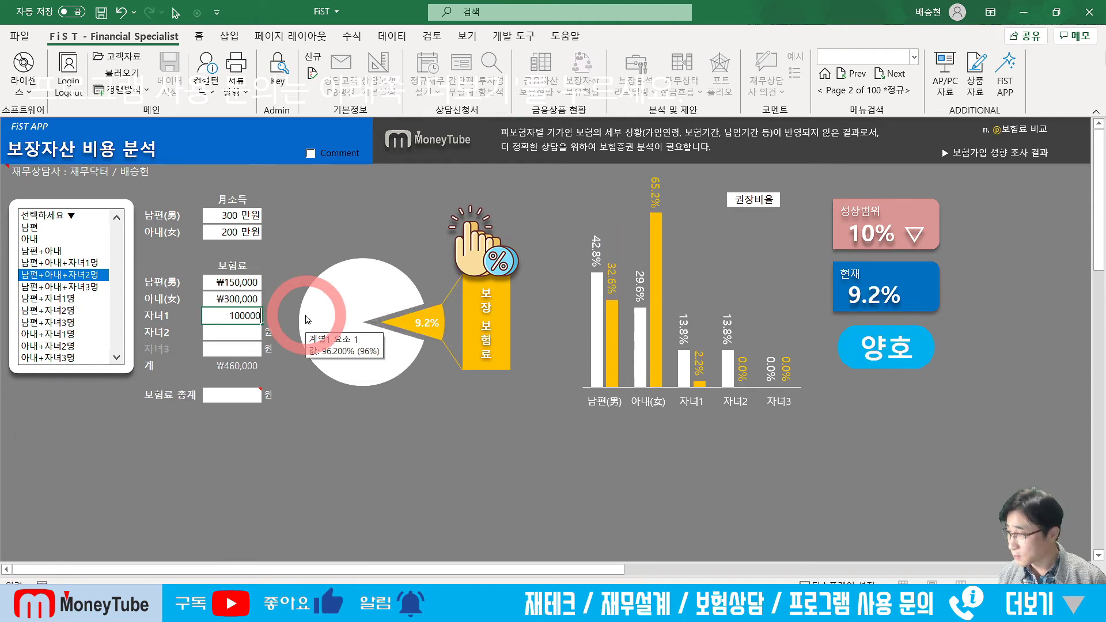
key(Return)
text(5)
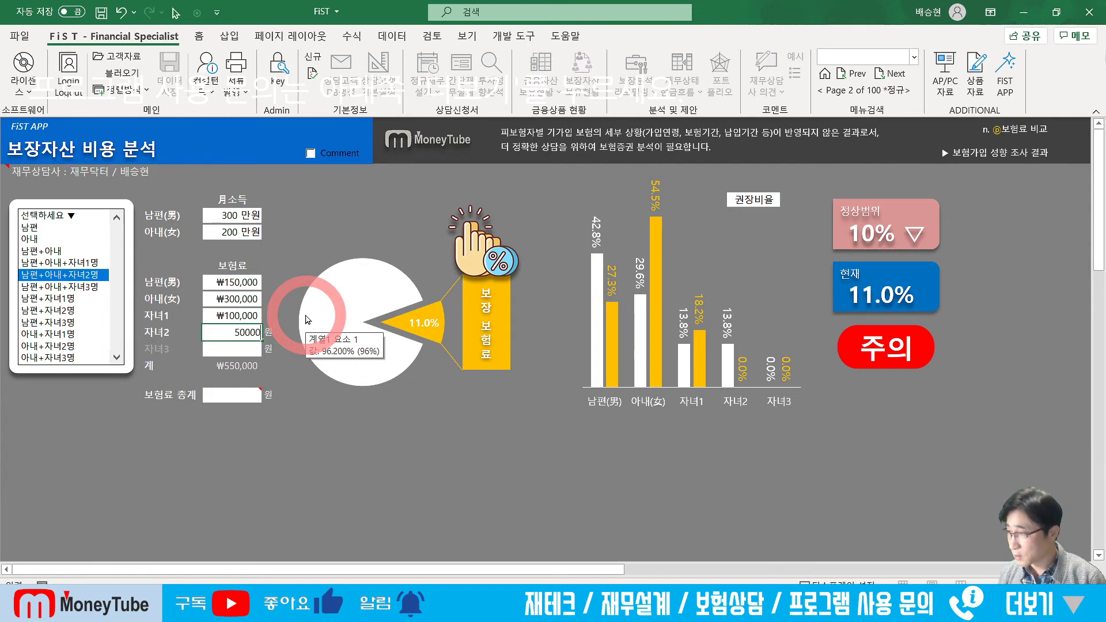
text(0,000)
key(Return)
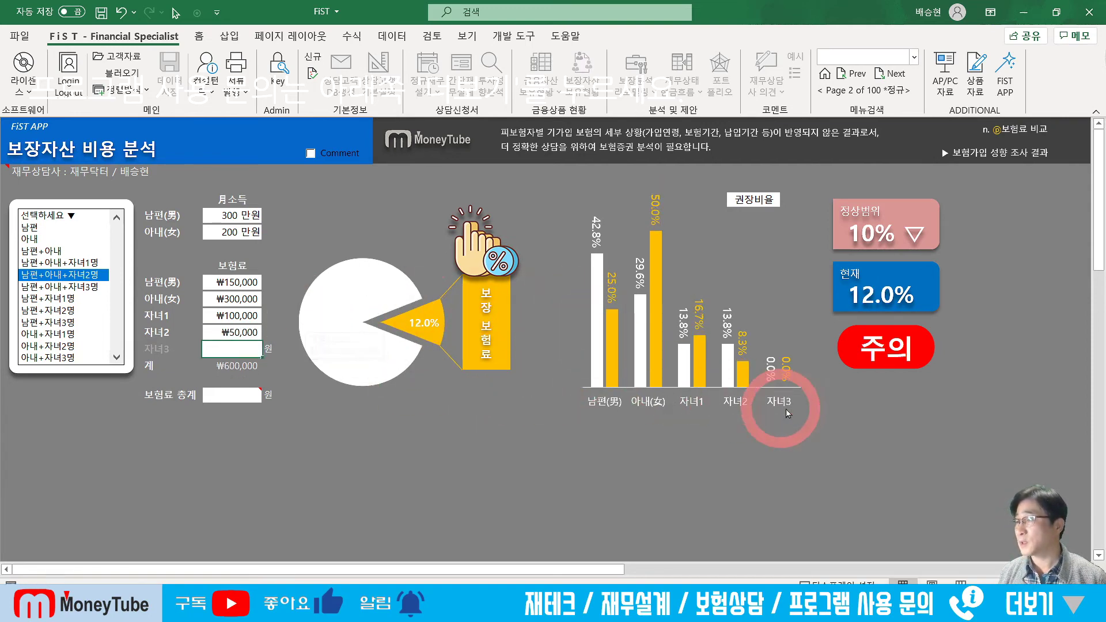
click(226, 367)
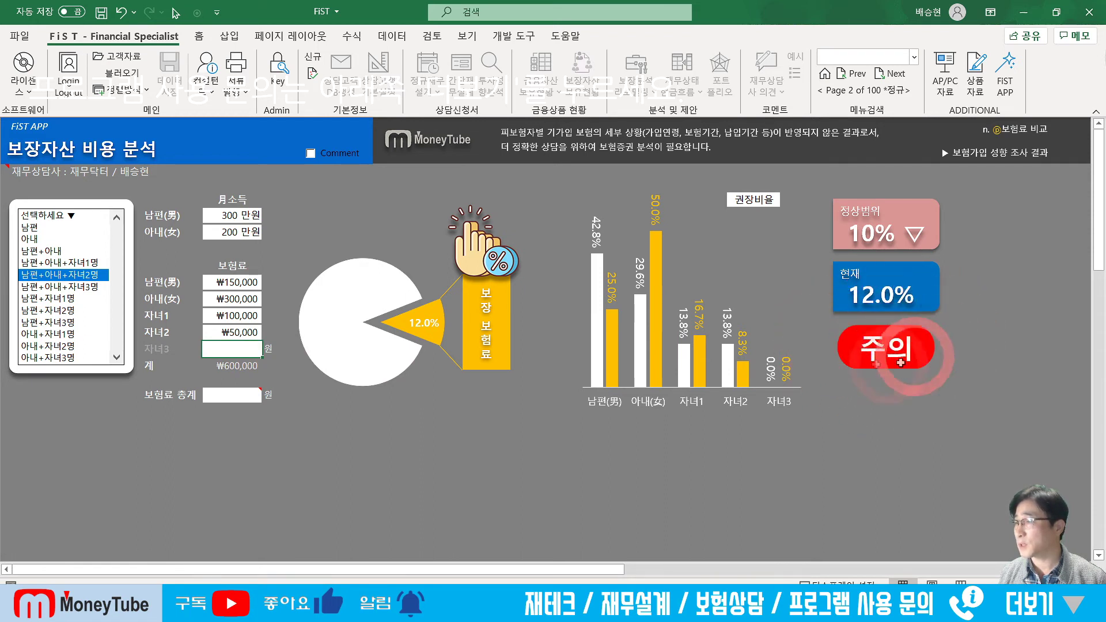
Change the 월소득 to 200 만원 for the husband and 1,000 만원 for the wife
mouse_move(655, 311)
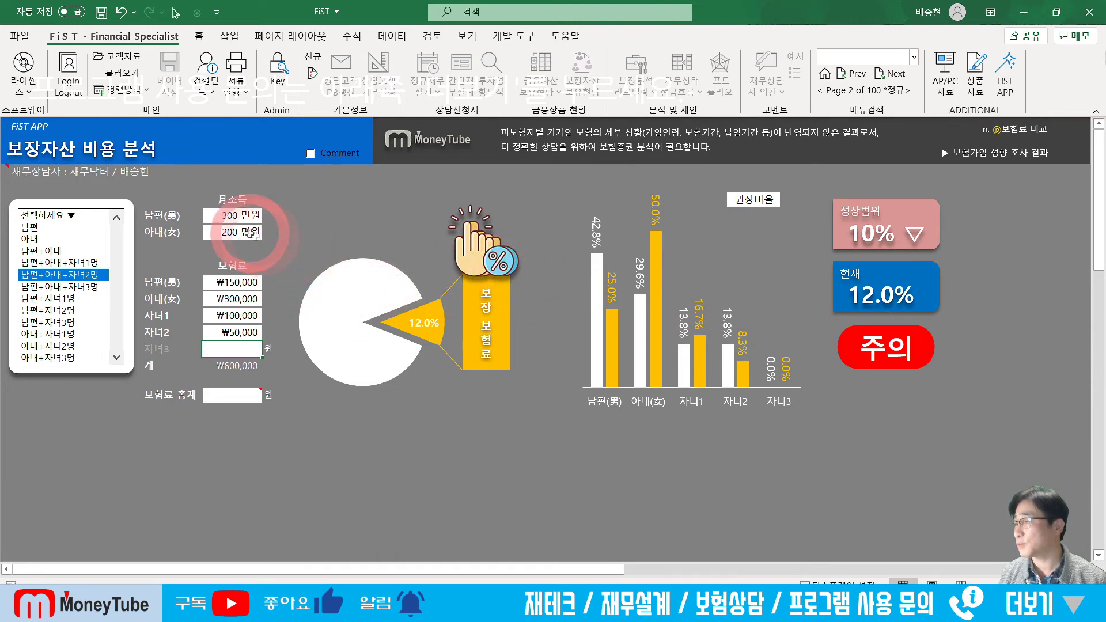
click(240, 215)
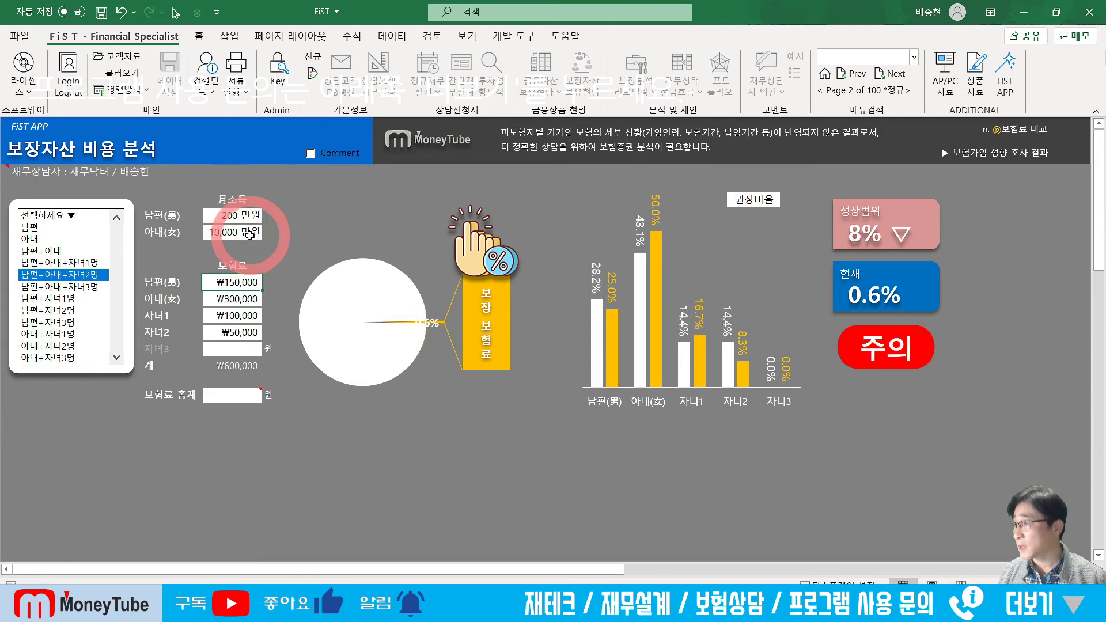
click(228, 231)
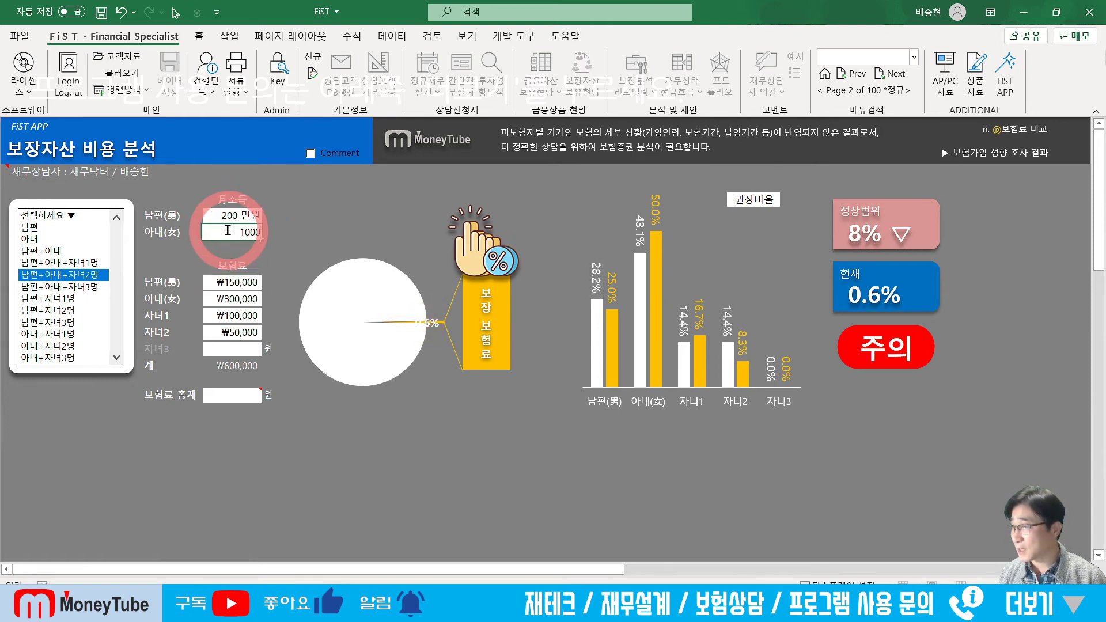
key(Return)
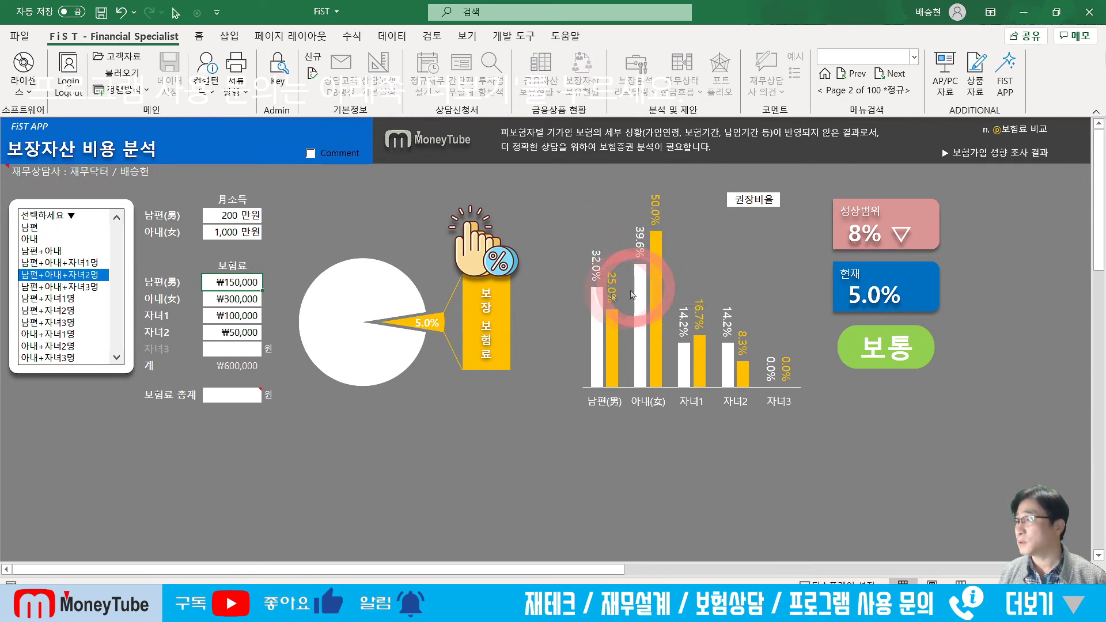
View 생애 필요자금 분석 from FiST APP, and return to 은퇴자산 분석 to switch it OFF
click(1005, 75)
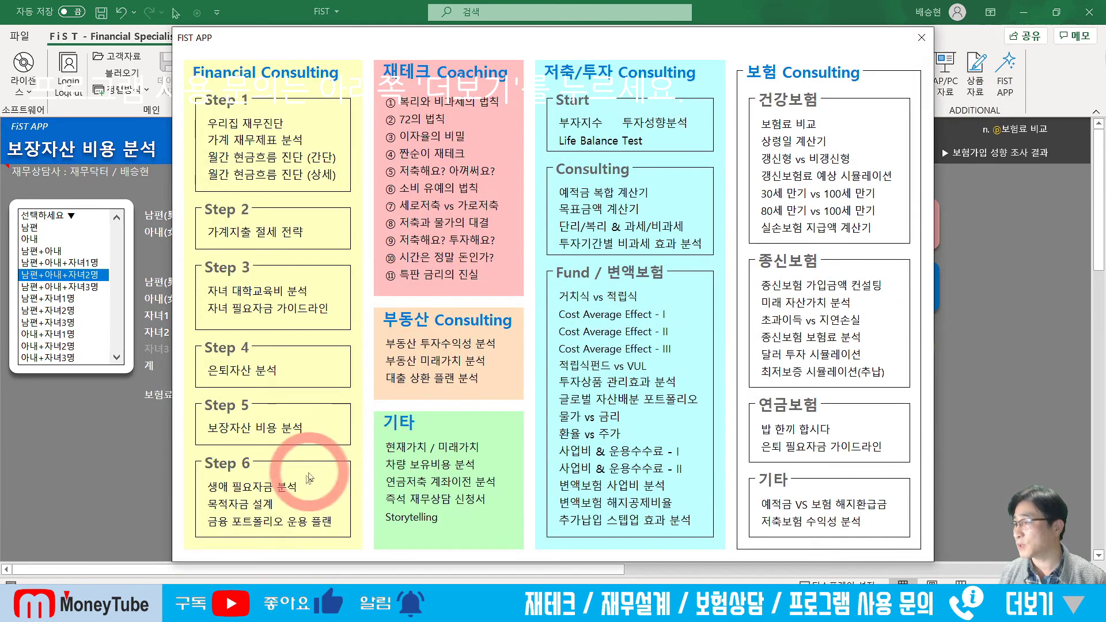
click(269, 492)
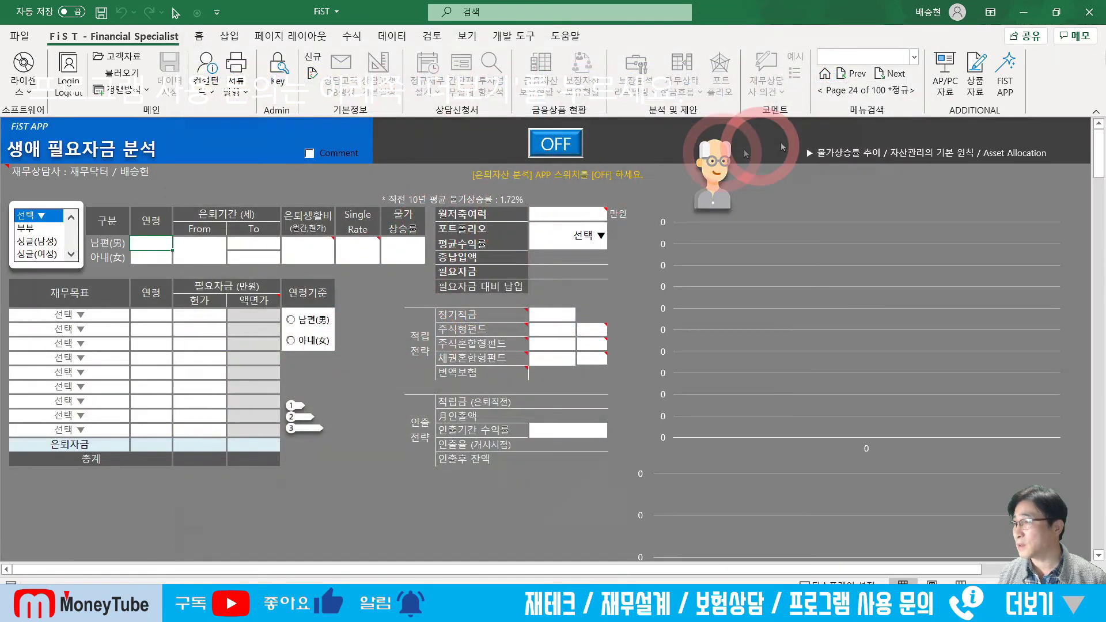
click(1005, 75)
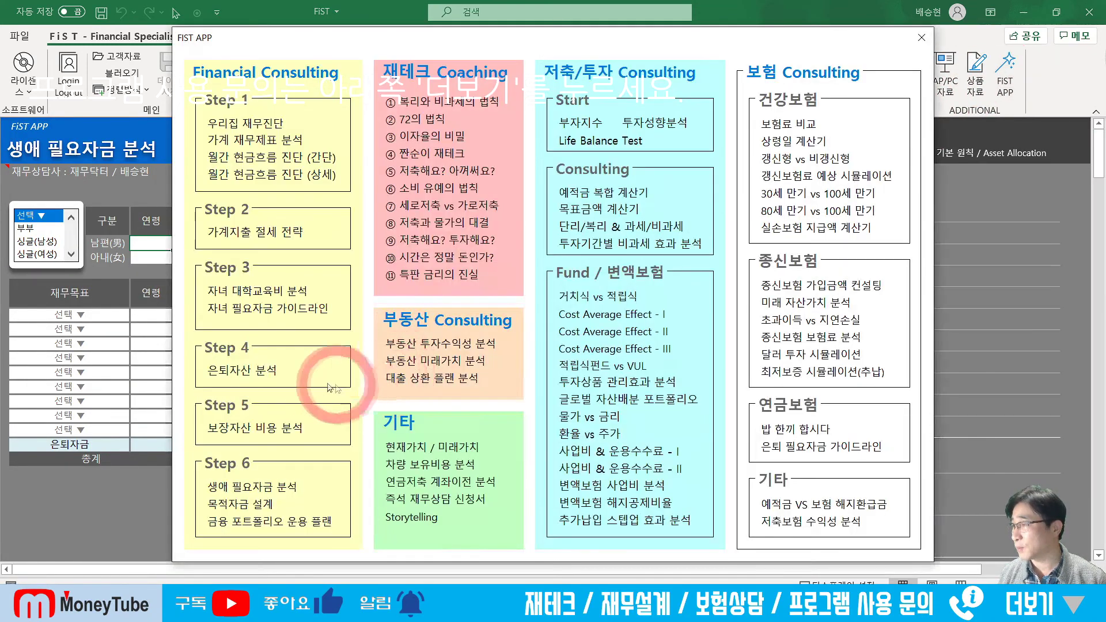
click(256, 371)
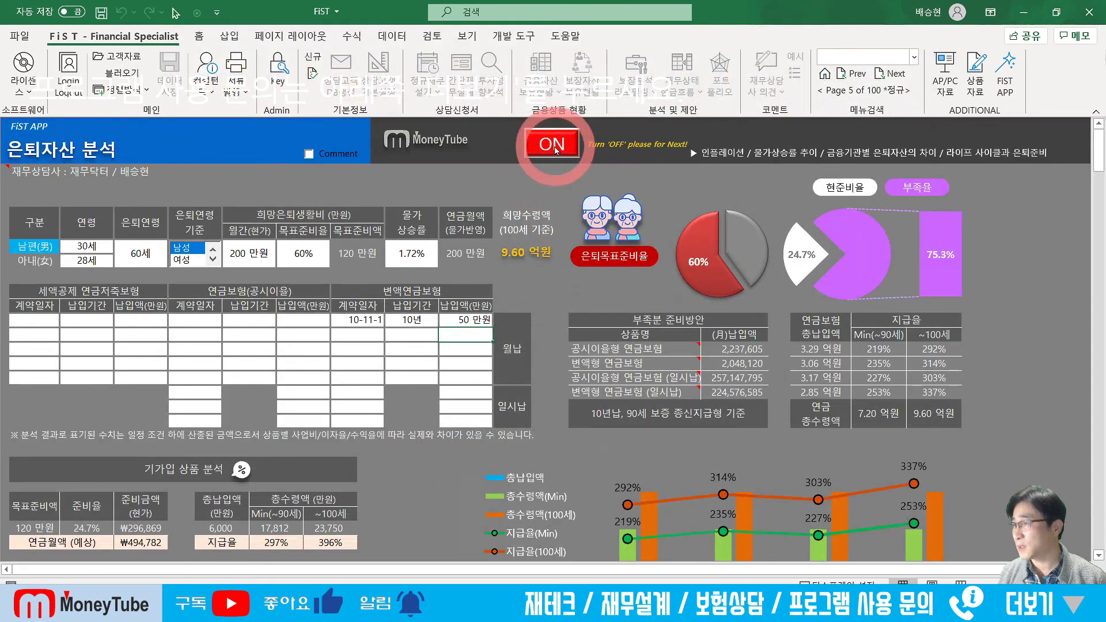
click(553, 145)
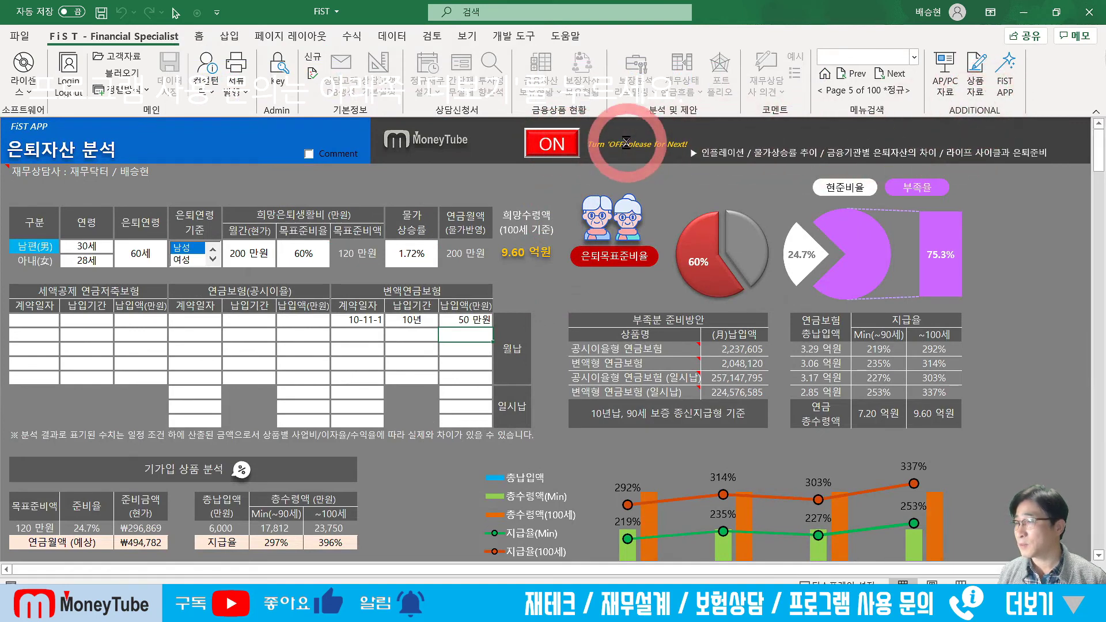
Reopen 생애 필요자금 분석 from FiST APP and switch the analysis ON
click(1007, 86)
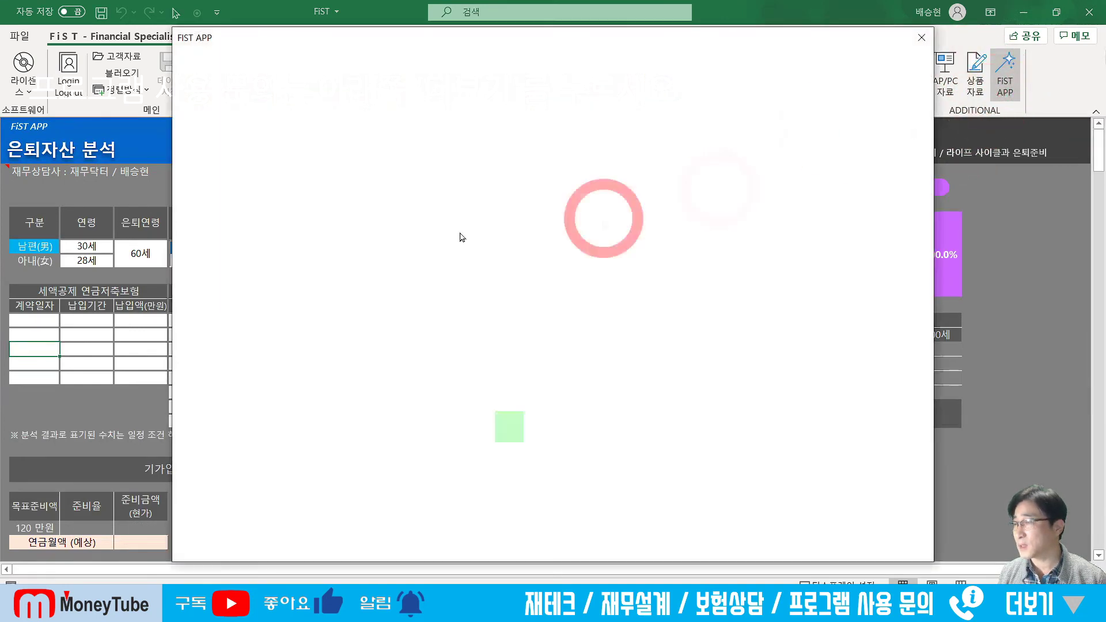
click(265, 488)
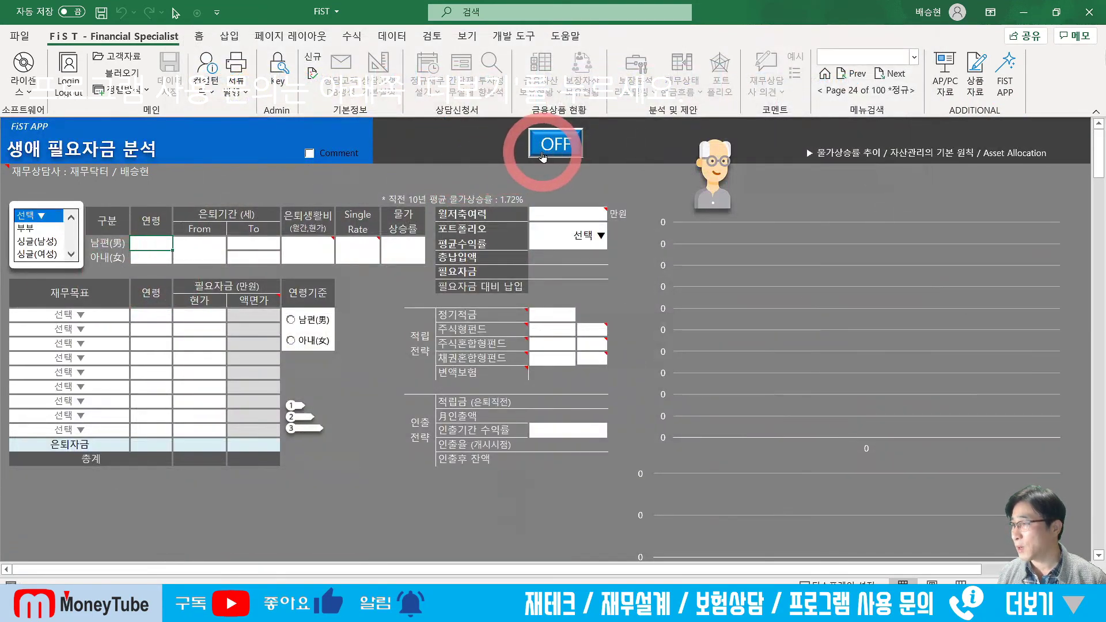
click(542, 151)
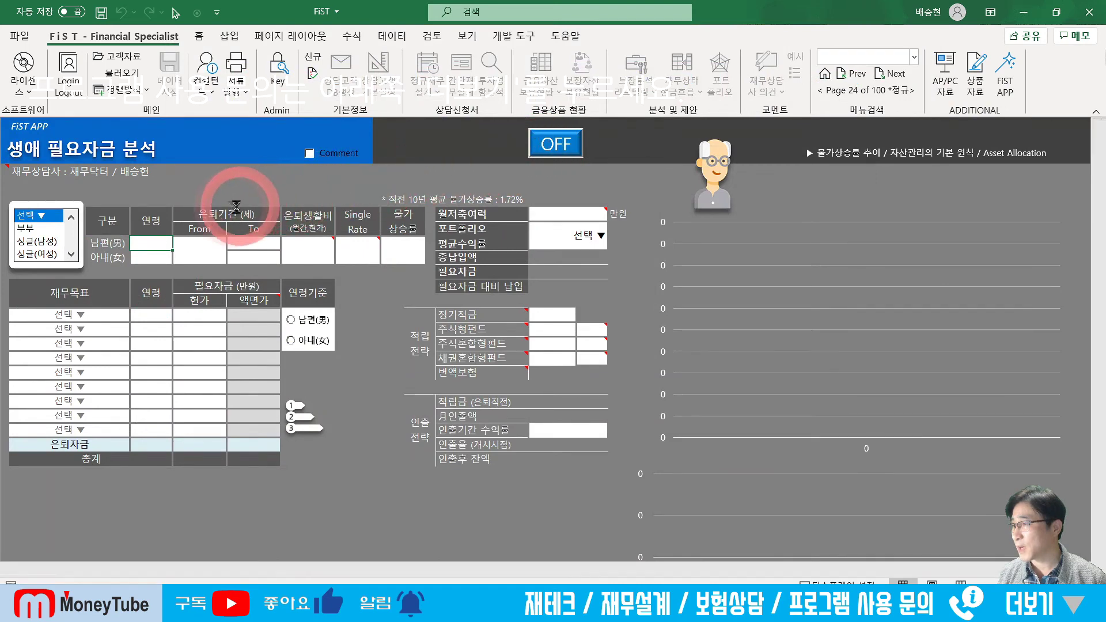
Select 부부, enter 연령 30세 and 28세, and set the 은퇴기간 from 60세 to 90세 for the husband
click(26, 228)
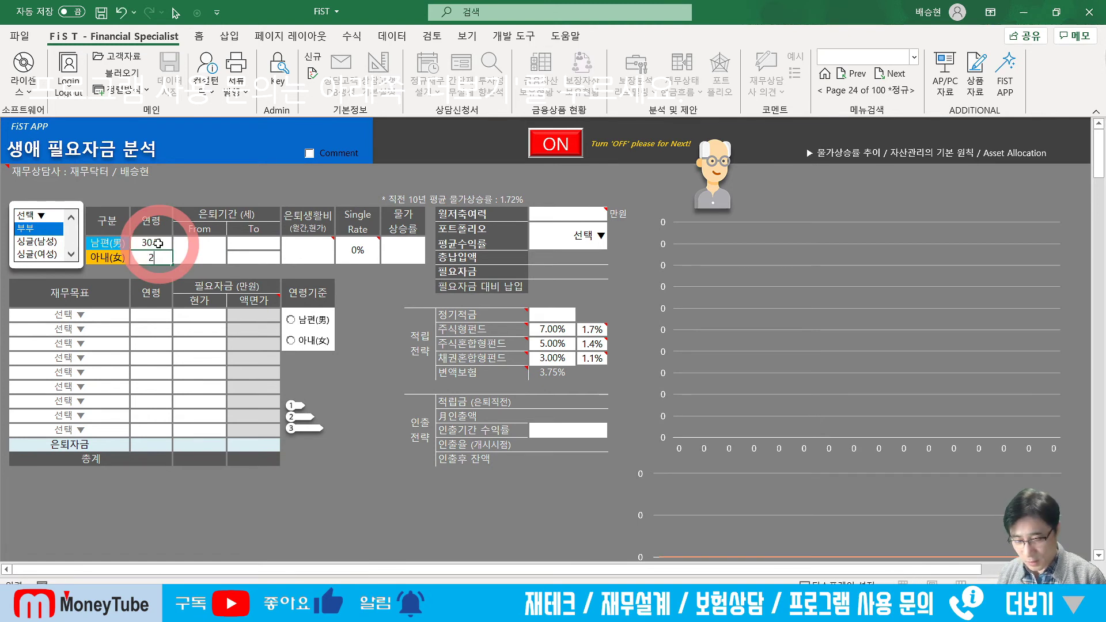
text(28)
click(198, 254)
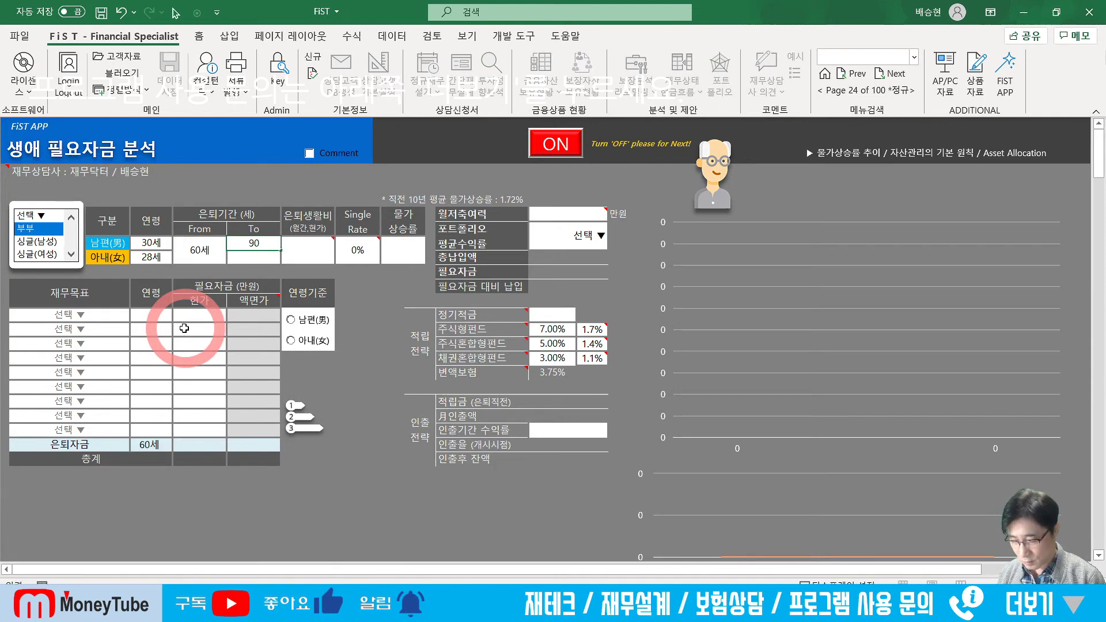
Set the wife's 은퇴기간 end to 95세, 은퇴생활비 to 200 만원, Single Rate to 70% and 물가상승률 to 1.72%
text(200)
click(358, 249)
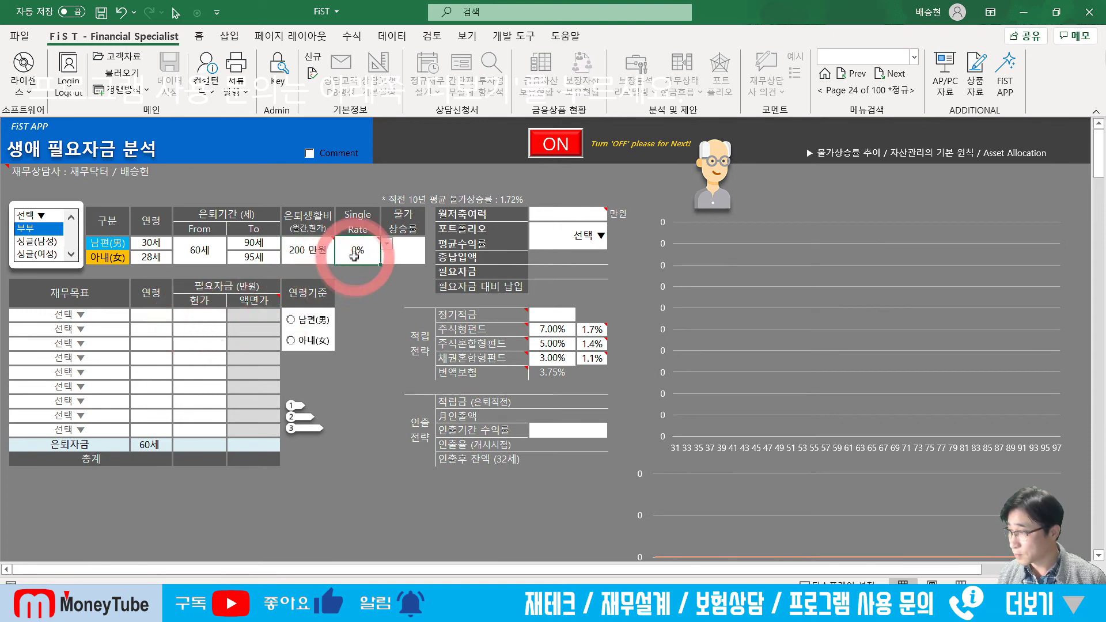
click(387, 248)
click(357, 334)
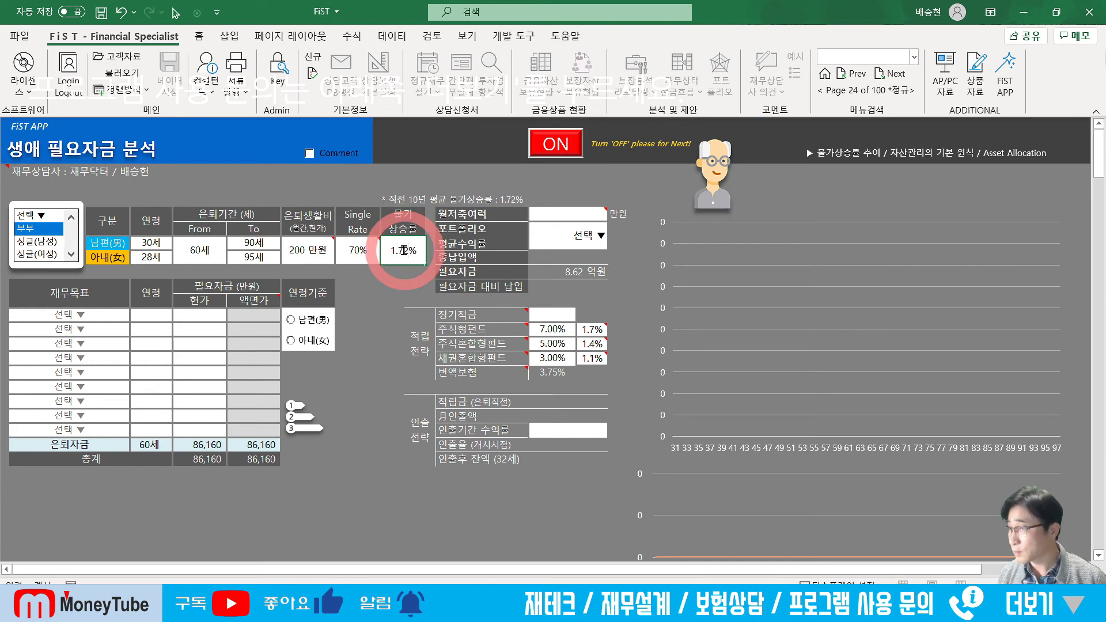
Set 월저축여력 to 150 만원 and choose 정기적금 as the 포트폴리오
click(568, 215)
mouse_move(568, 215)
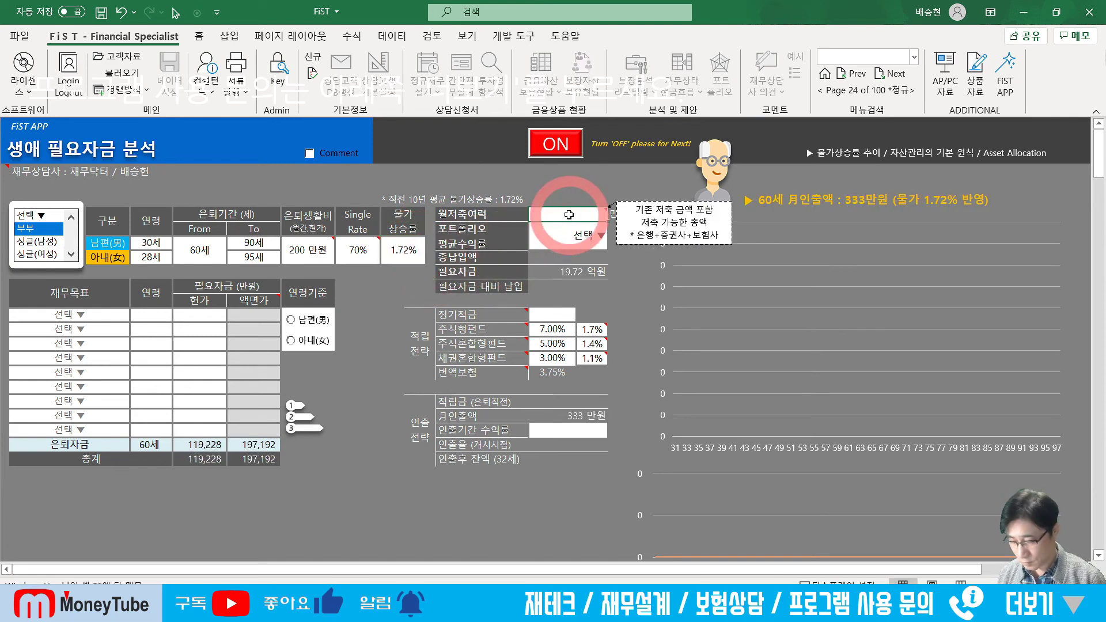
text(150)
key(Return)
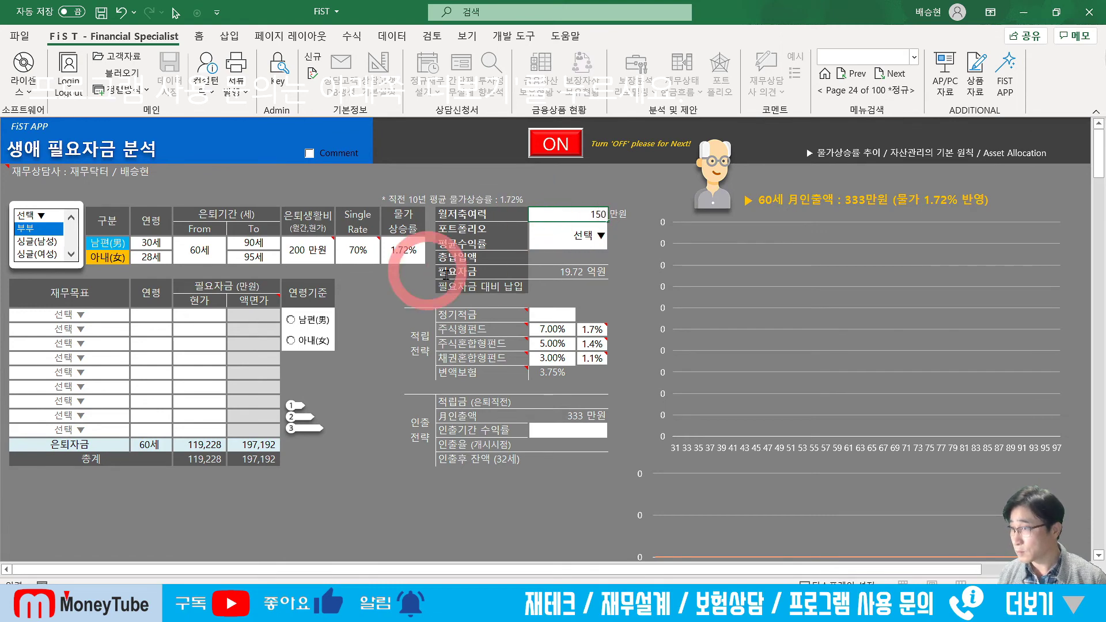
click(614, 229)
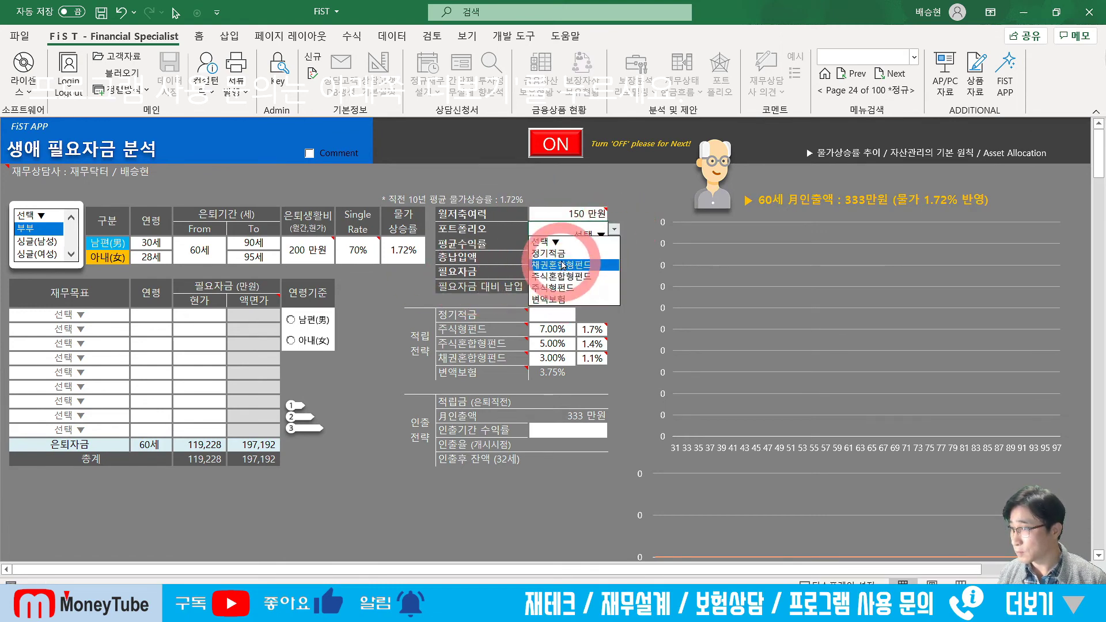
click(557, 253)
Set the 정기적금 rate to 1.5% and the 인출기간 수익률 to 2.5%
click(562, 315)
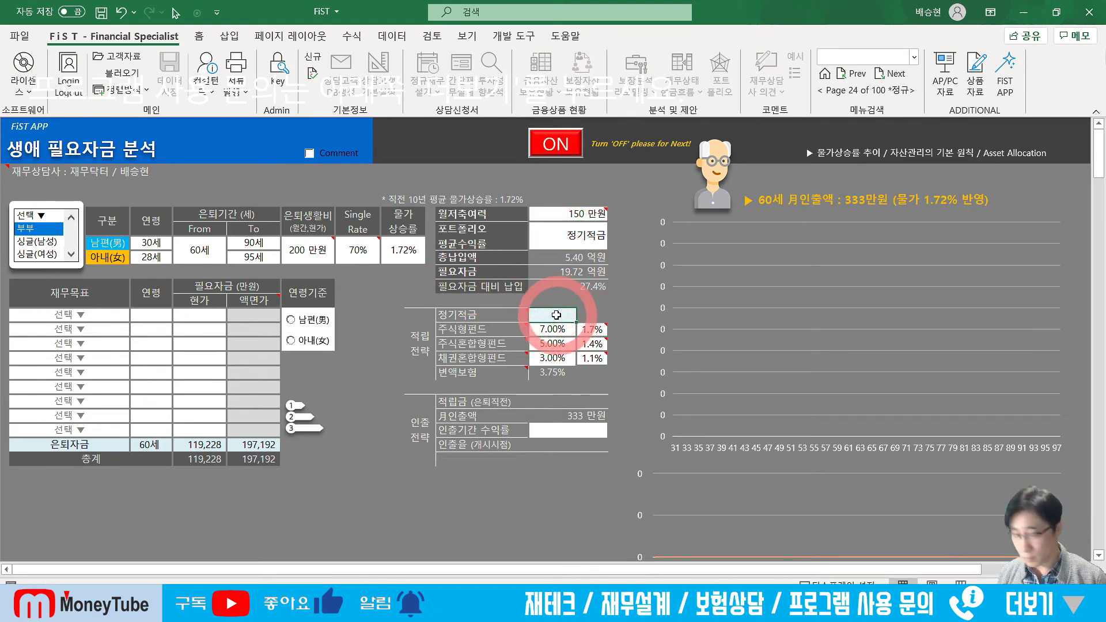
text(1.5)
key(Return)
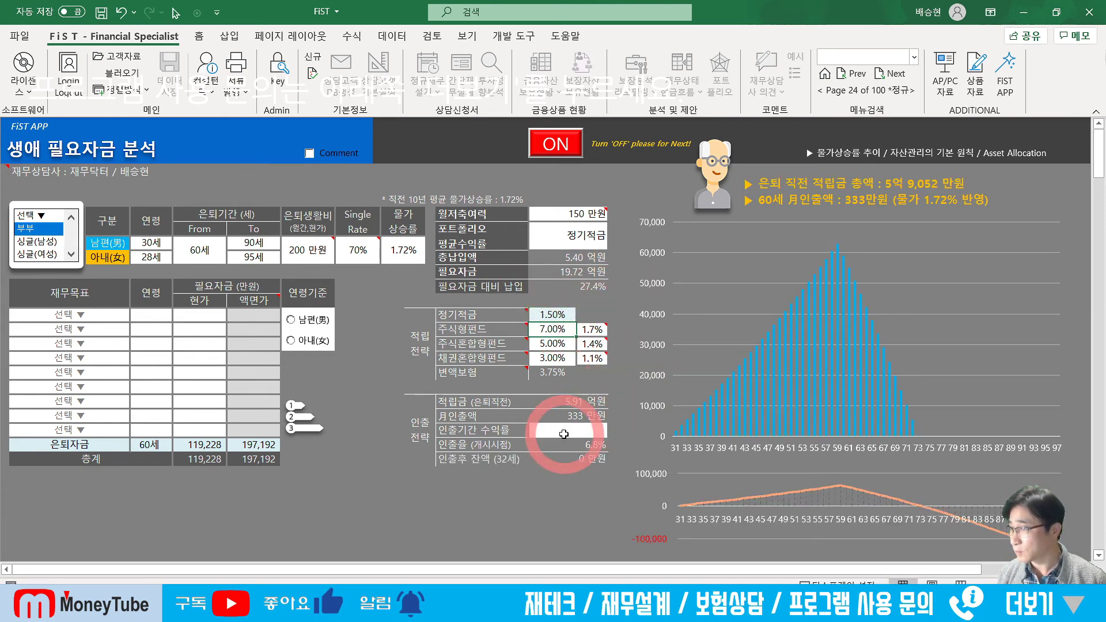
click(582, 434)
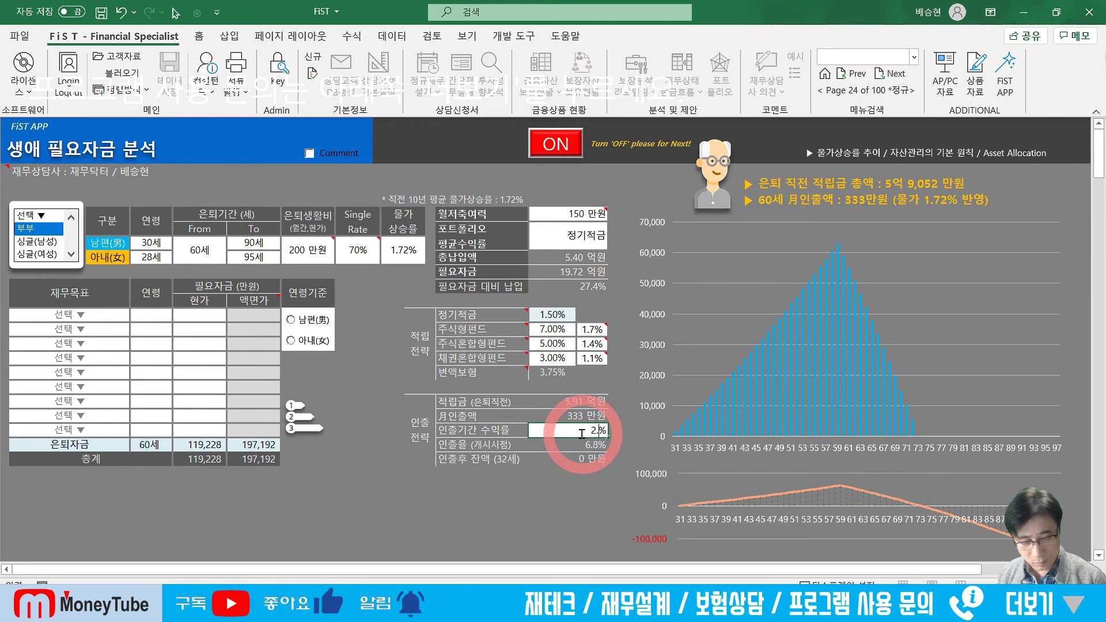
click(481, 429)
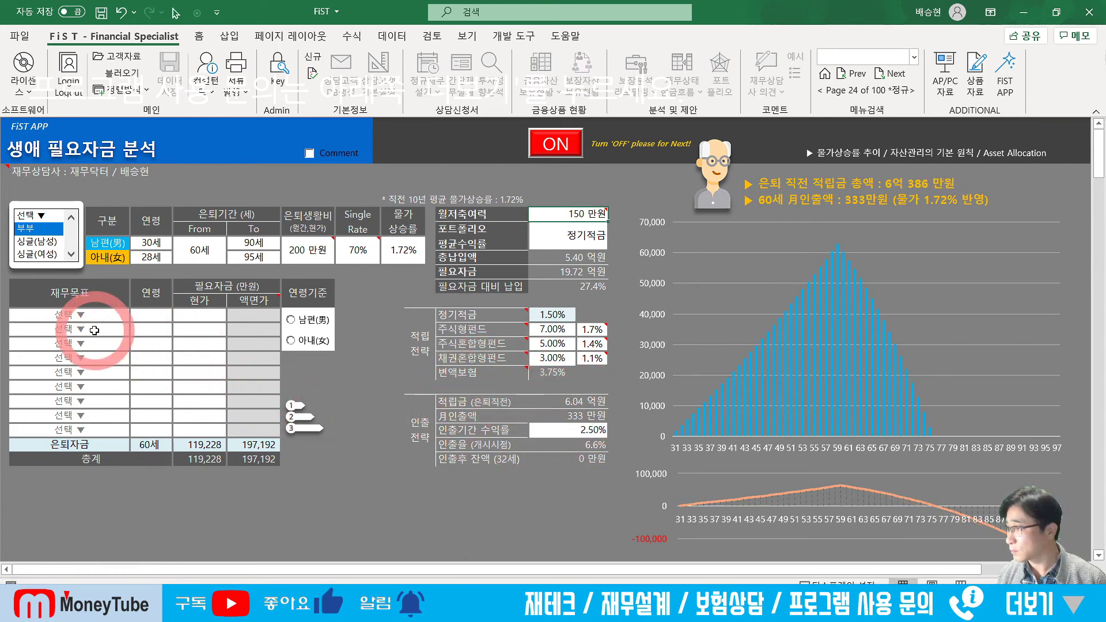
Change the start of the 은퇴기간 to 65세
click(202, 252)
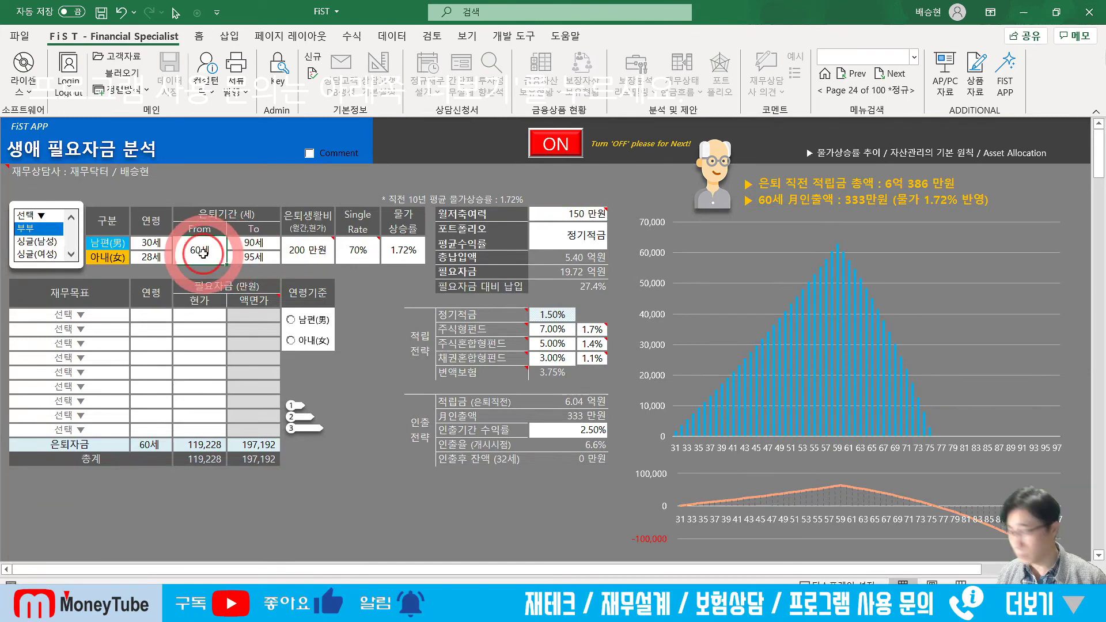
text(65)
key(Return)
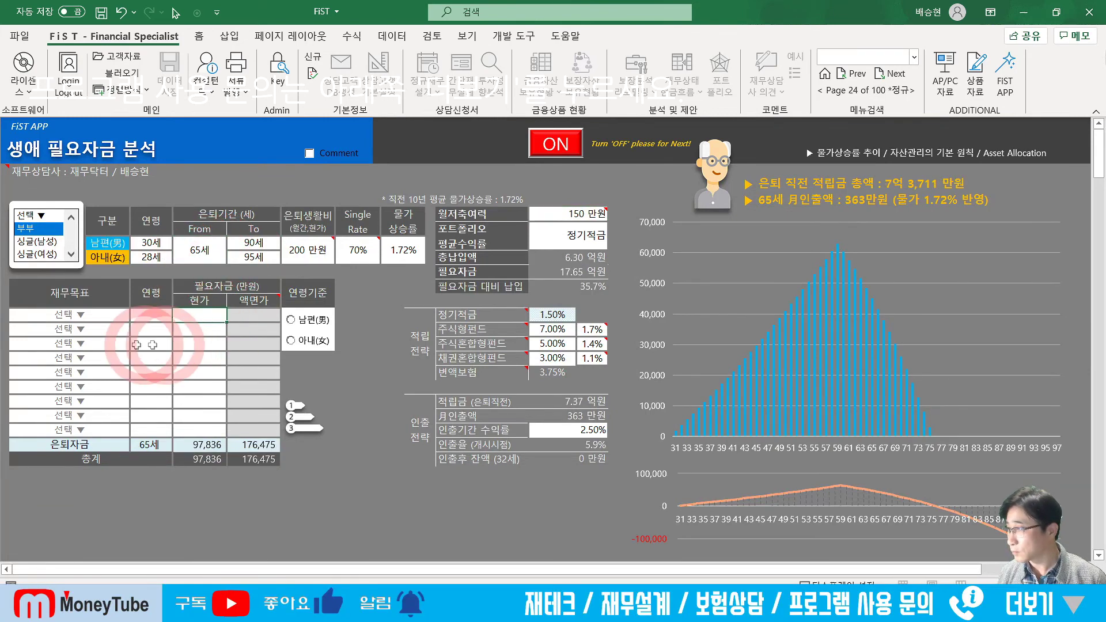
Add a 주택구입 goal at age 40 with a 현가 of 20,000 만원, using the husband (남편) as the 연령기준
click(112, 315)
click(136, 316)
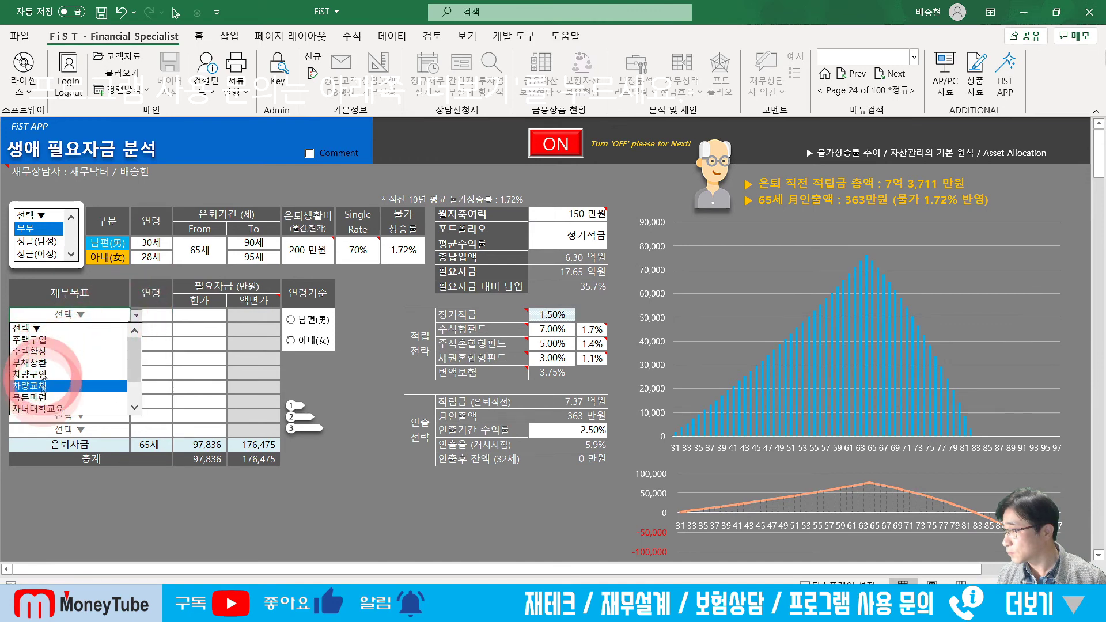
click(31, 340)
click(152, 315)
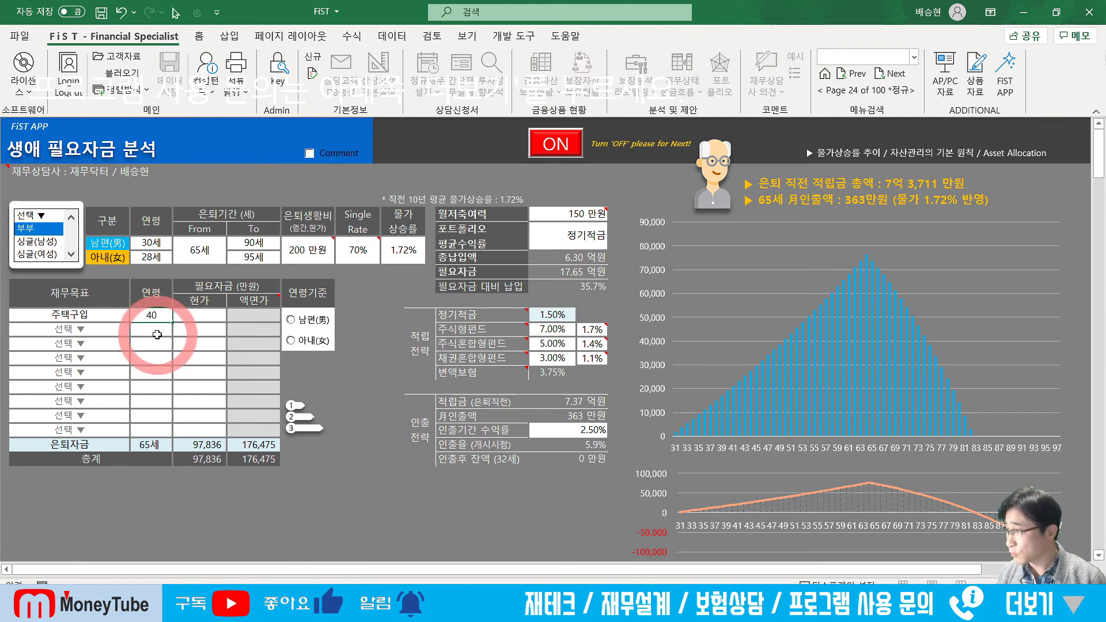
text(40)
click(225, 322)
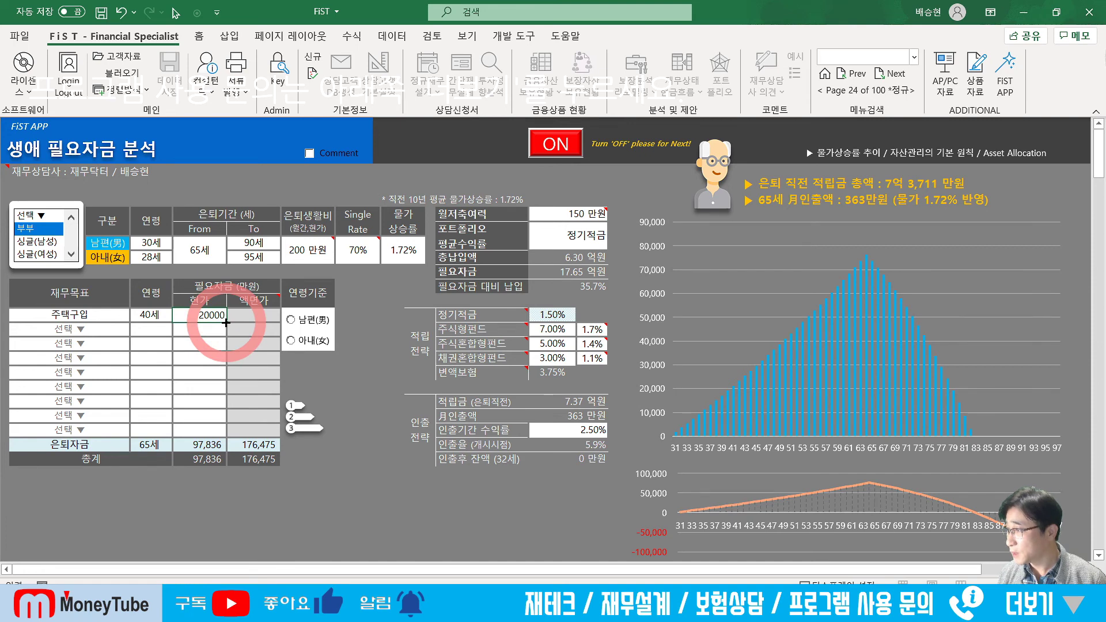
text(20000)
key(Return)
click(291, 320)
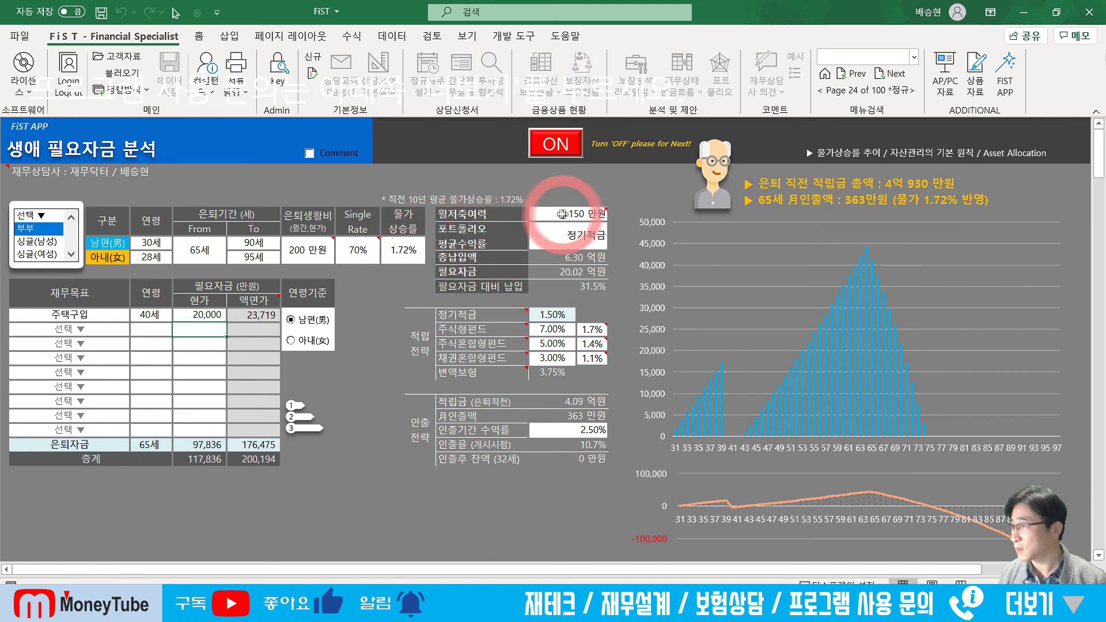
Set the monthly 은퇴생활비 to 150 만원 and the 주택구입 goal's 현가 to 15,000 만원
click(300, 249)
click(365, 263)
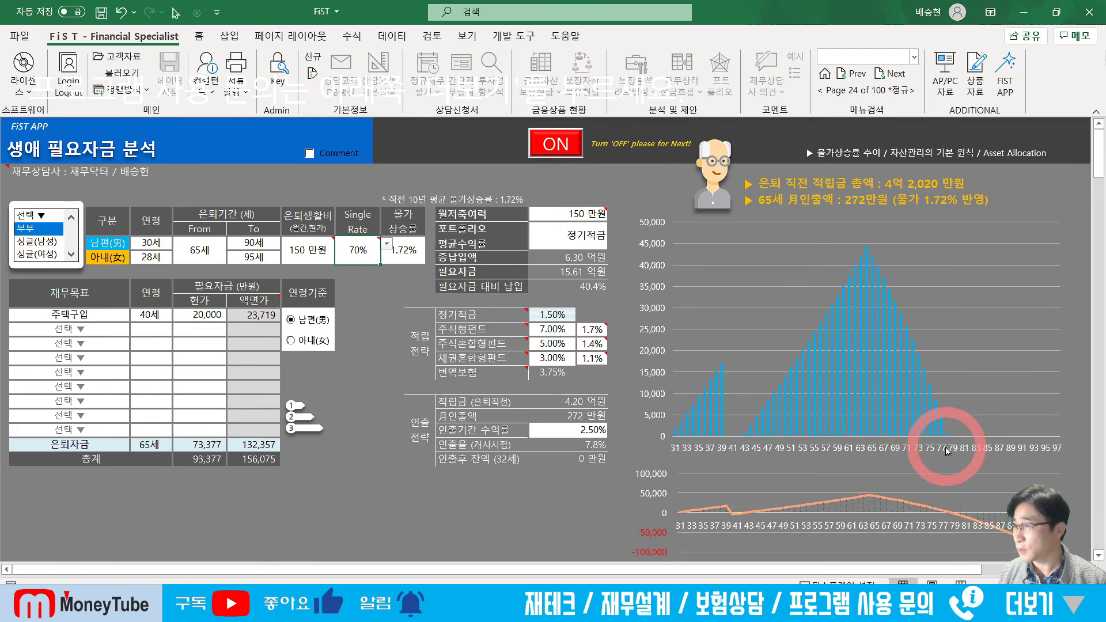
click(227, 329)
click(141, 315)
click(204, 315)
click(416, 327)
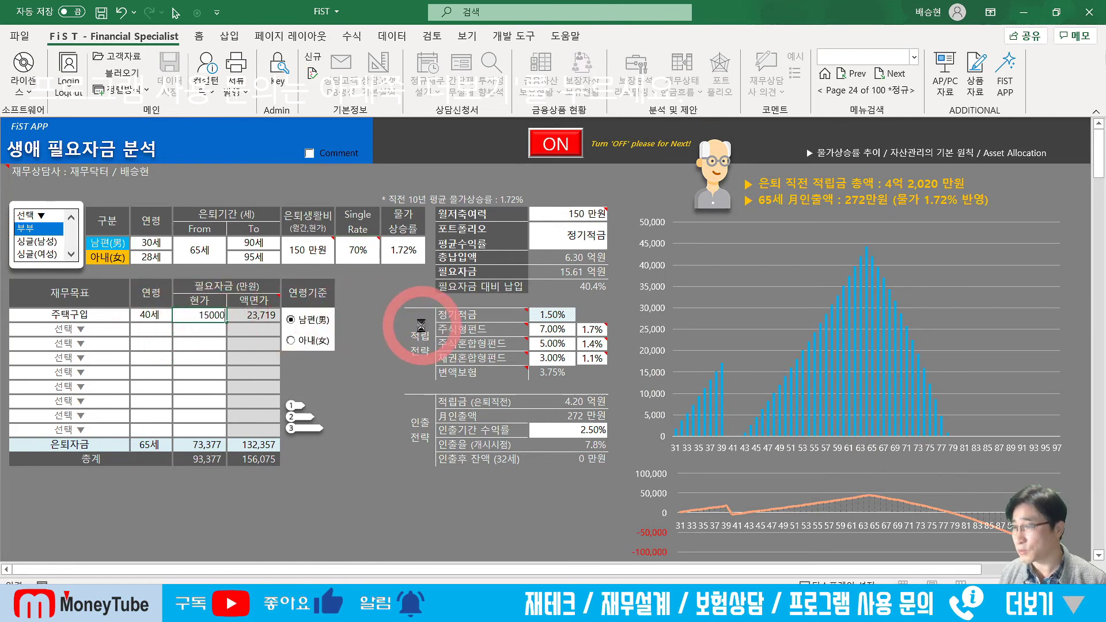
key(Return)
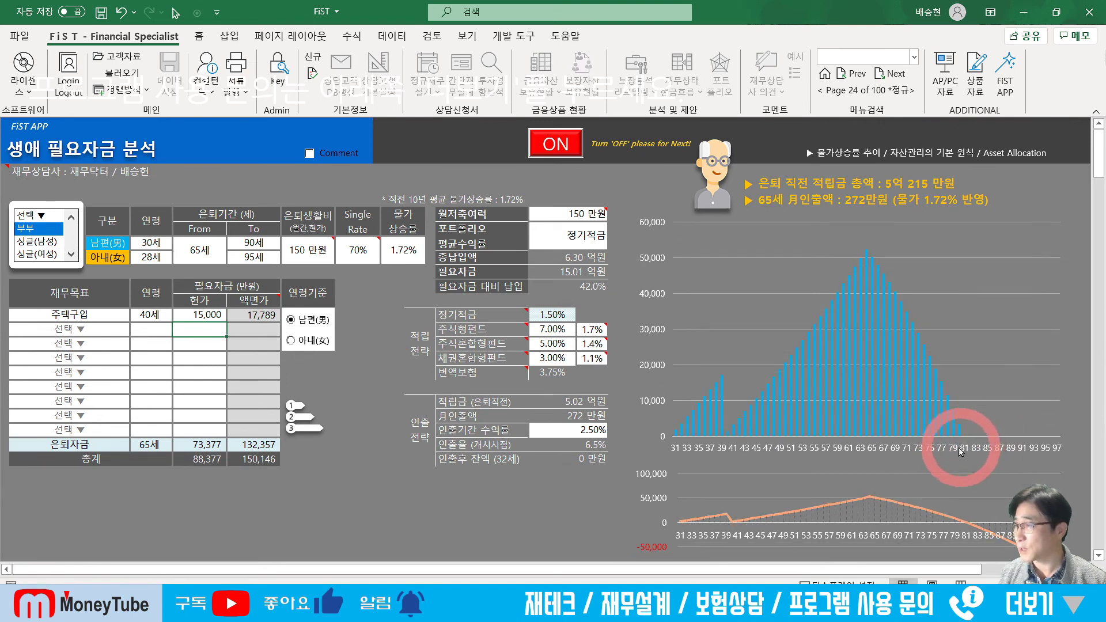
Reduce the monthly 은퇴생활비 to 100 만원
click(324, 252)
mouse_move(380, 248)
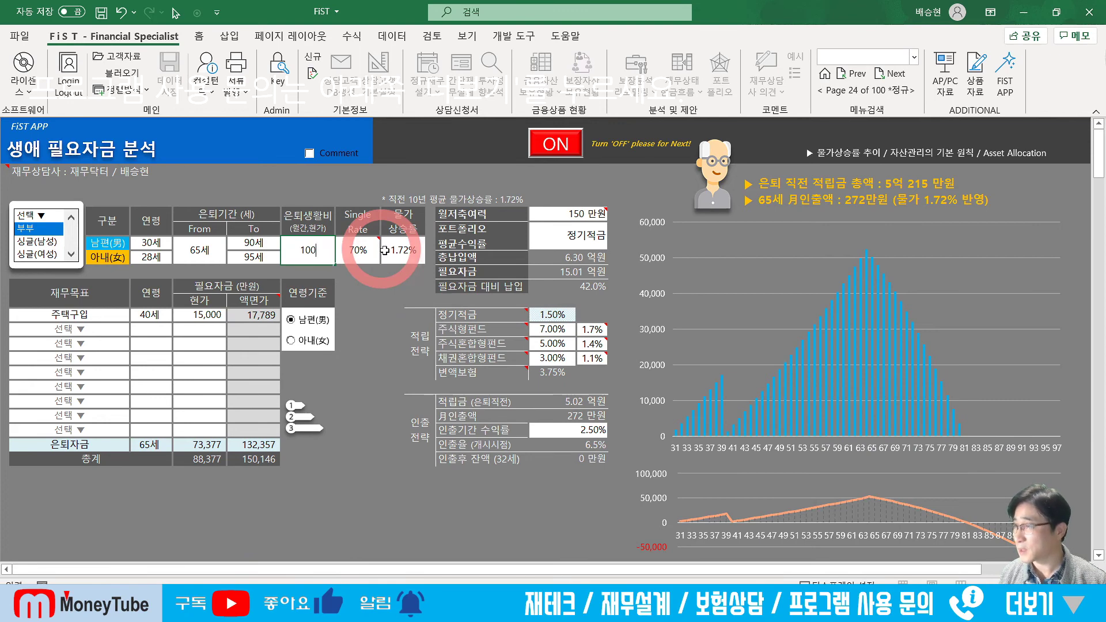
key(Tab)
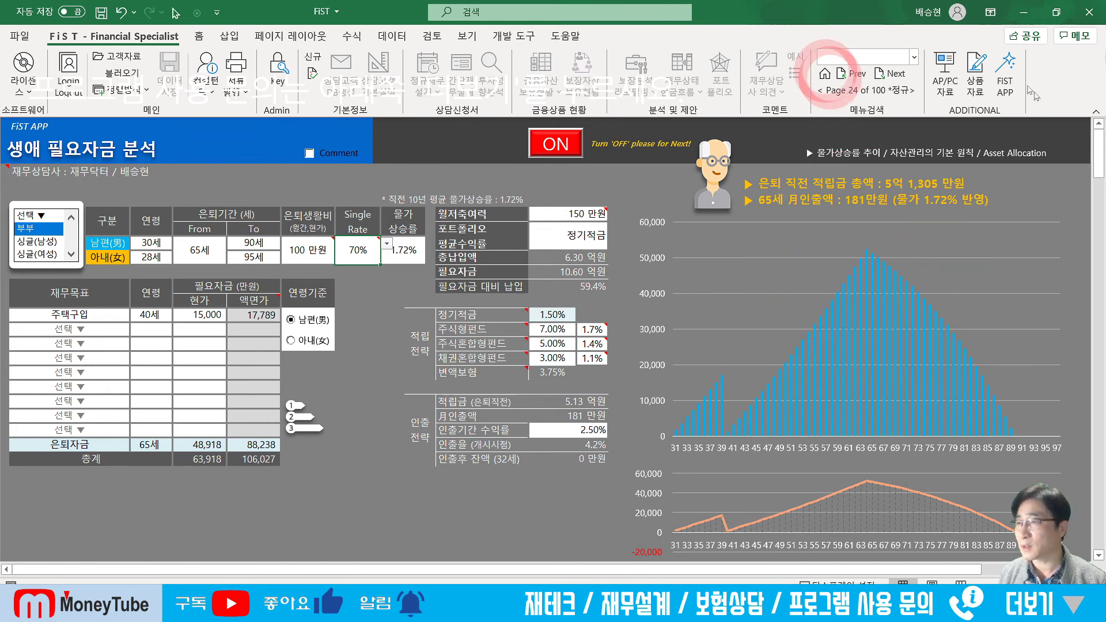
Display the FIST APP tool list and outline the whole list with a red rectangle before closing it
click(1007, 81)
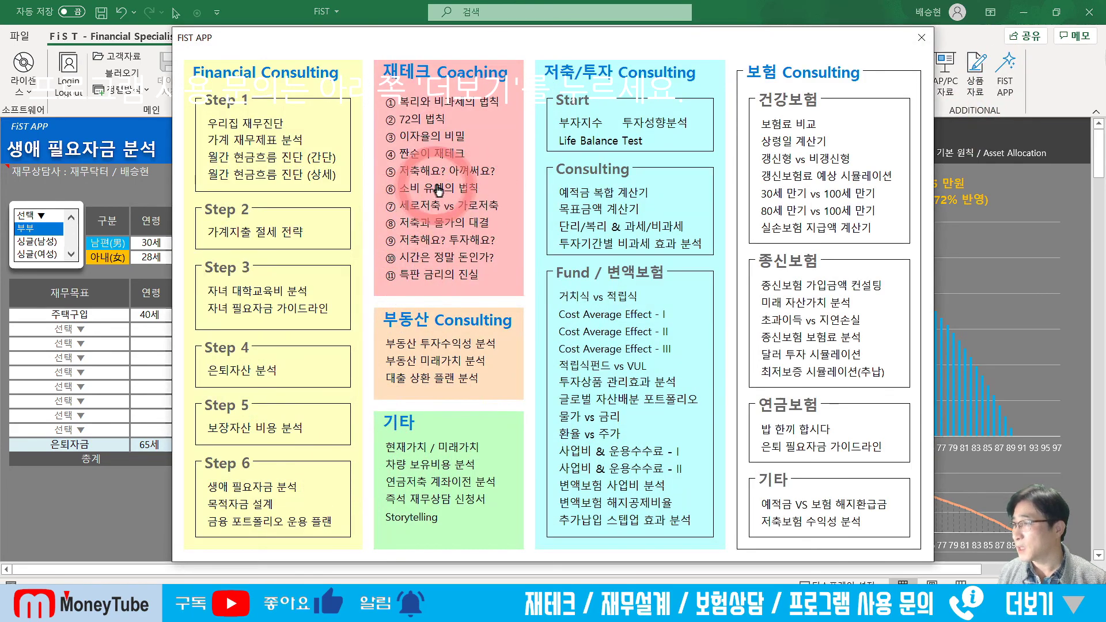
click(921, 37)
click(1005, 66)
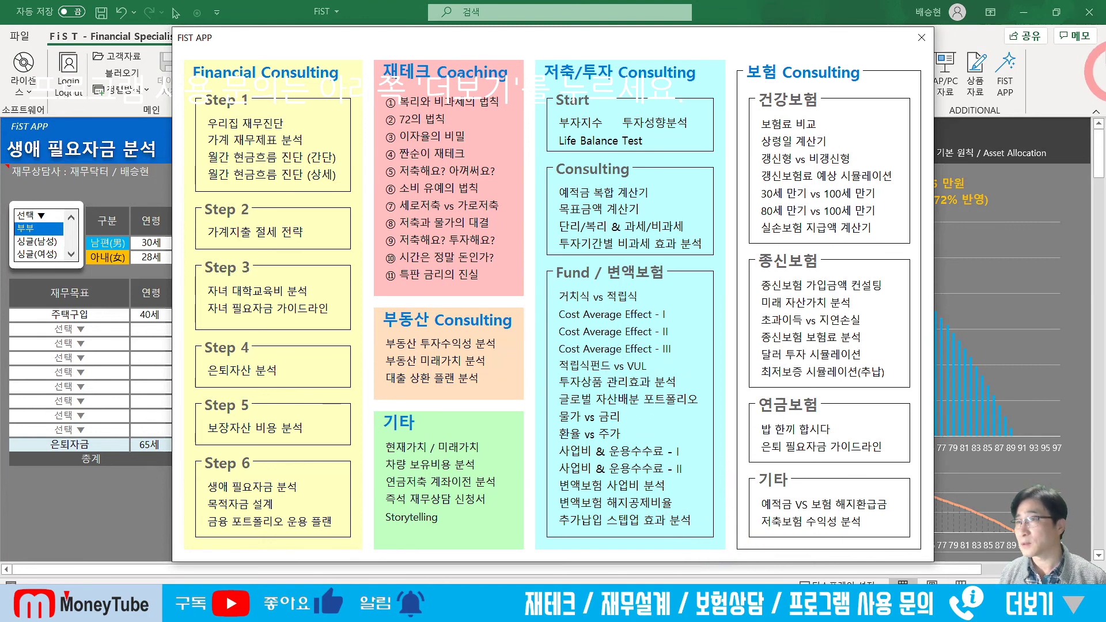
key(ctrl+F2)
drag(178, 53, 923, 557)
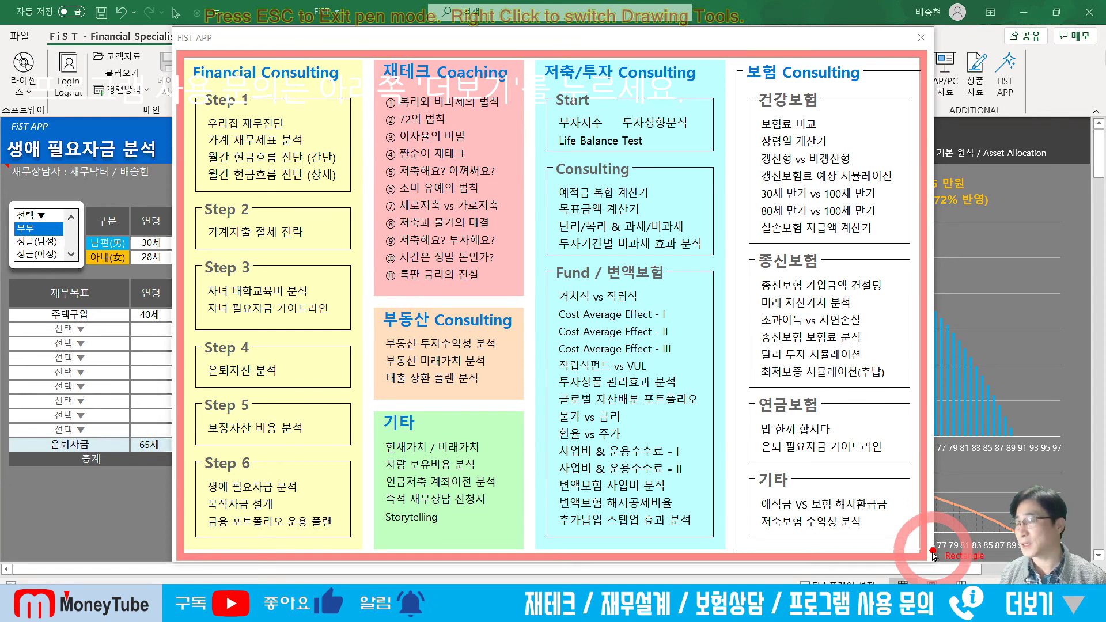
key(Escape)
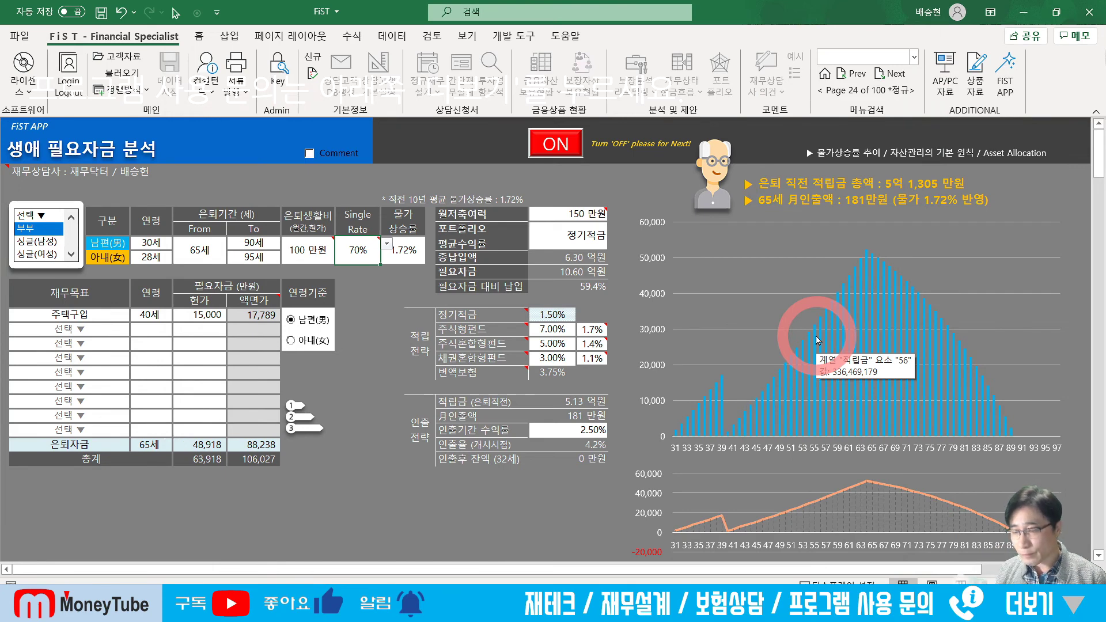